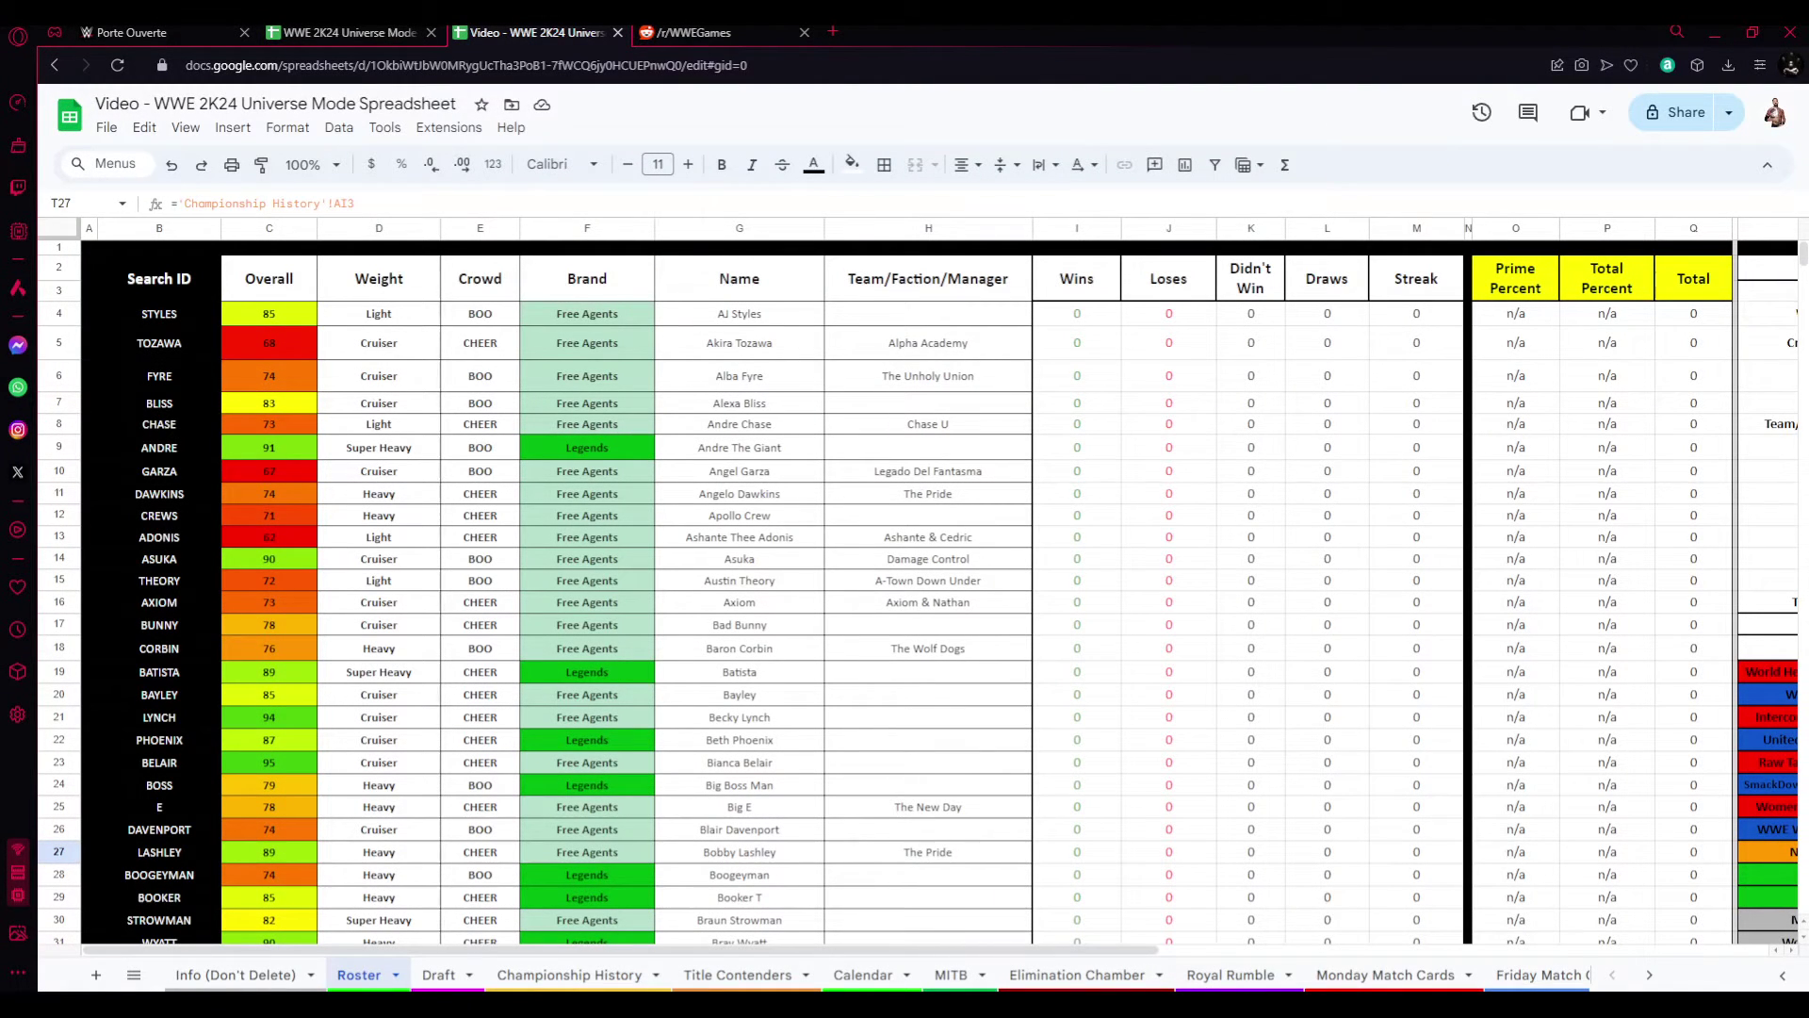
# - Review the conditional formatting rules that colour the Roster brand cells
pyautogui.click(1648, 974)
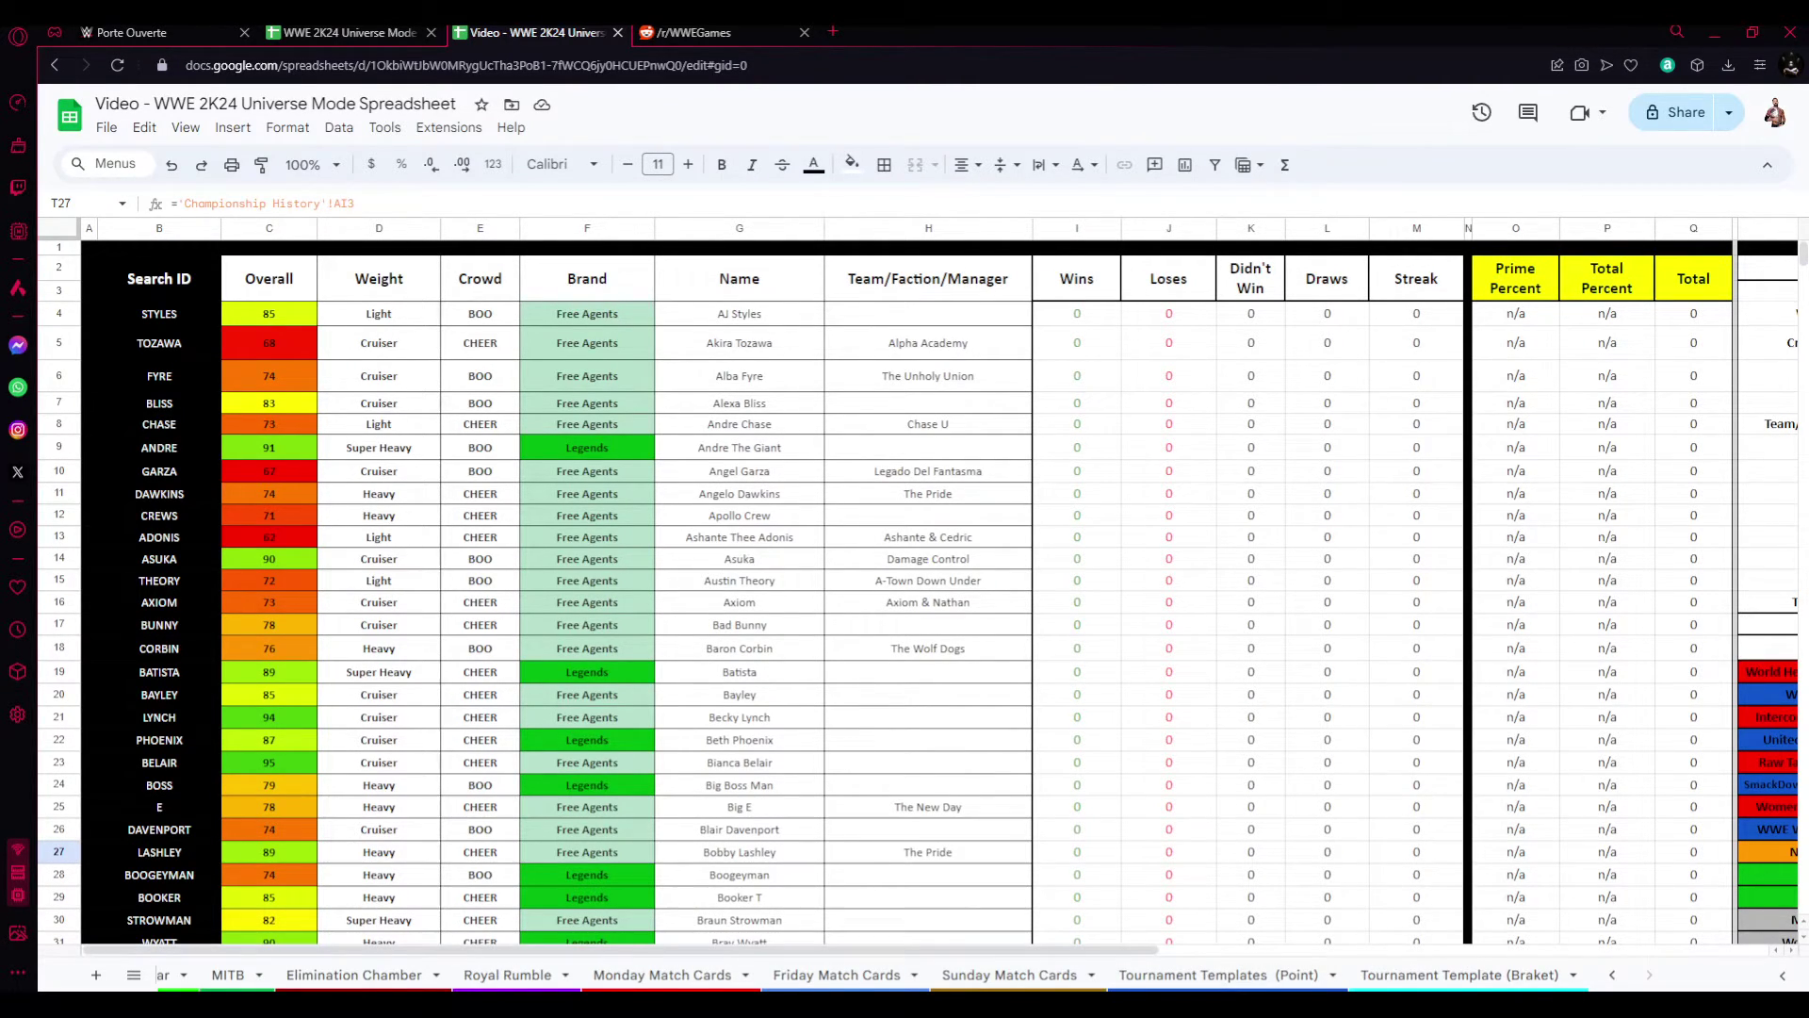
pyautogui.click(586, 313)
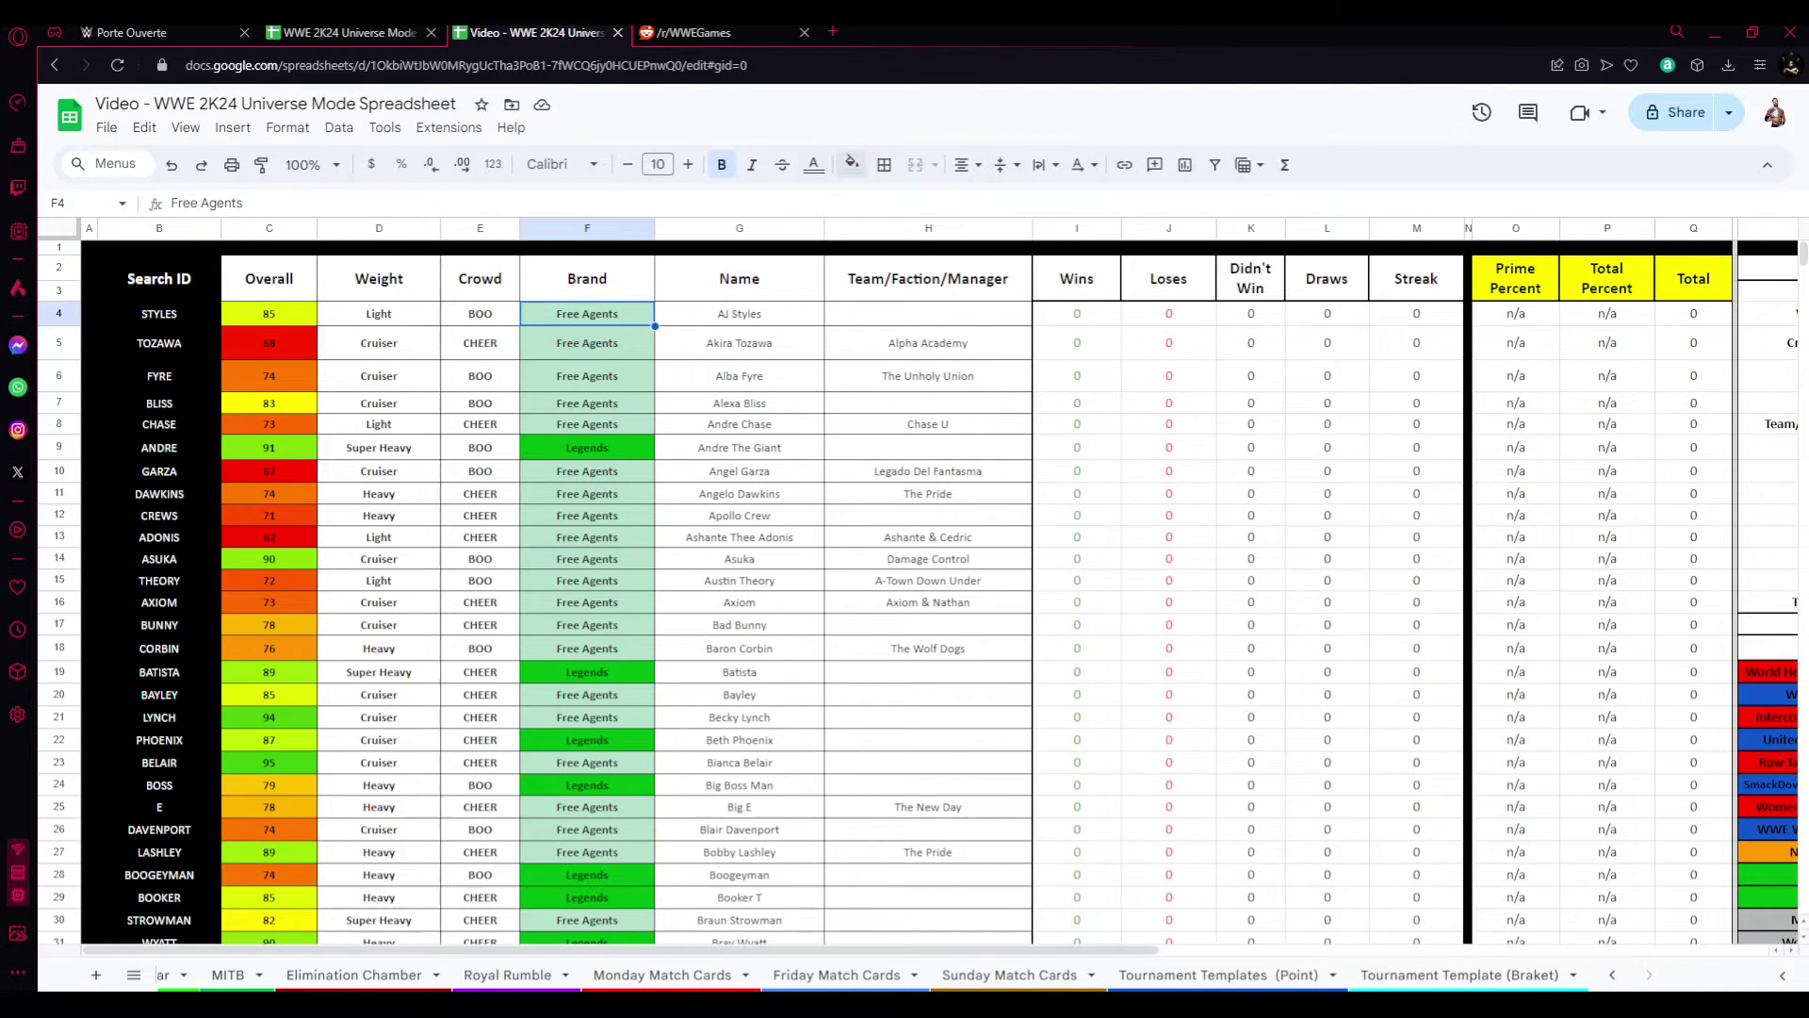
pyautogui.click(851, 164)
pyautogui.click(950, 523)
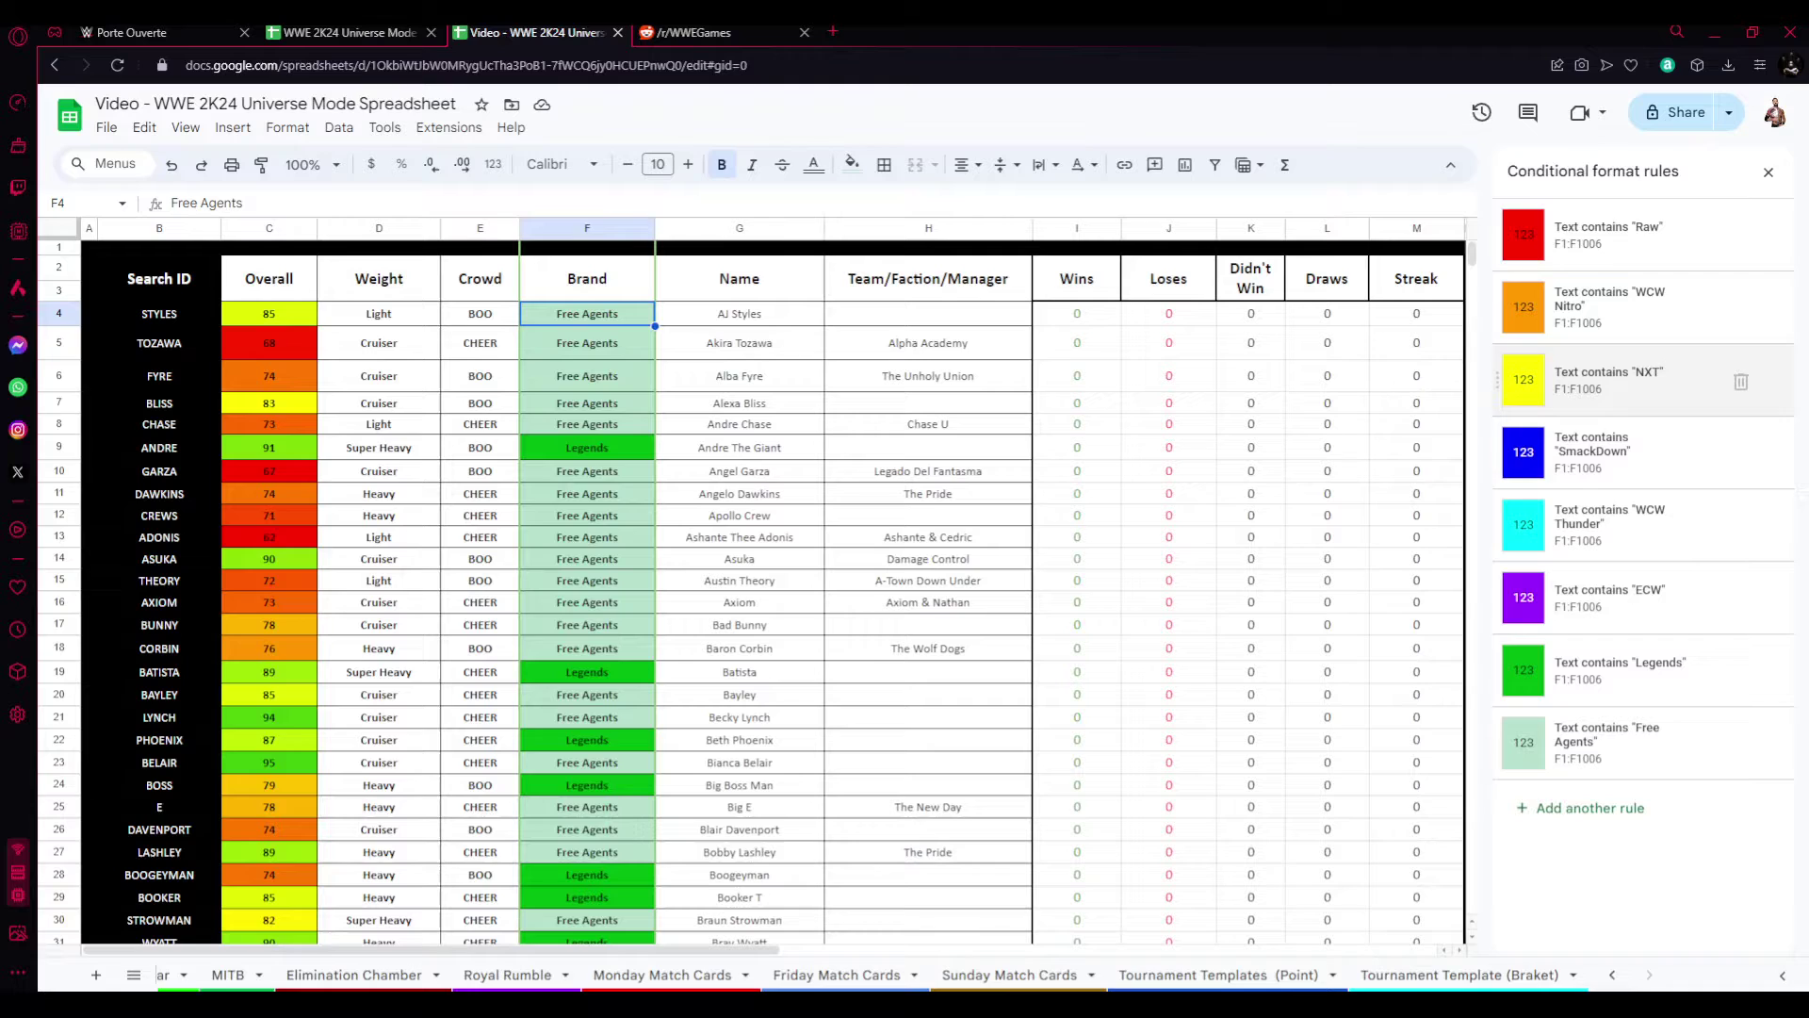
# - Set Alba Fyre's brand to NXT so the cell turns yellow
pyautogui.click(1767, 172)
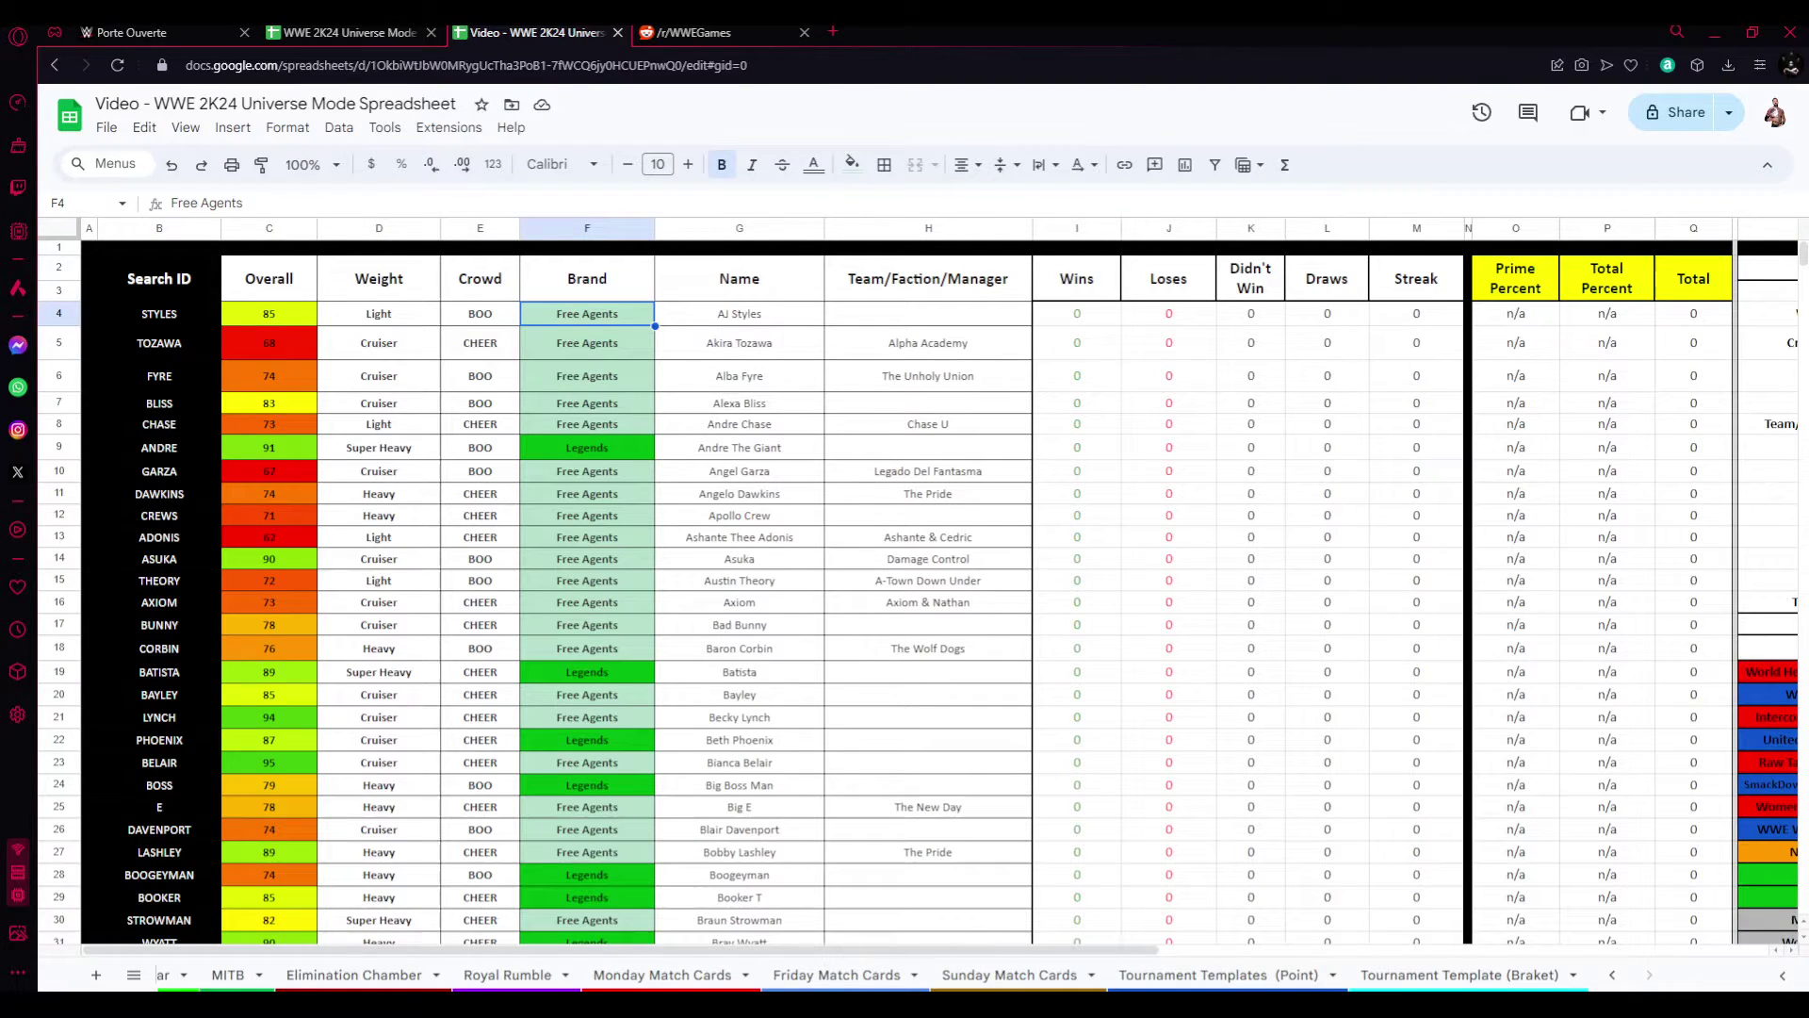
pyautogui.press('Down')
pyautogui.press('Down')
pyautogui.write('NX')
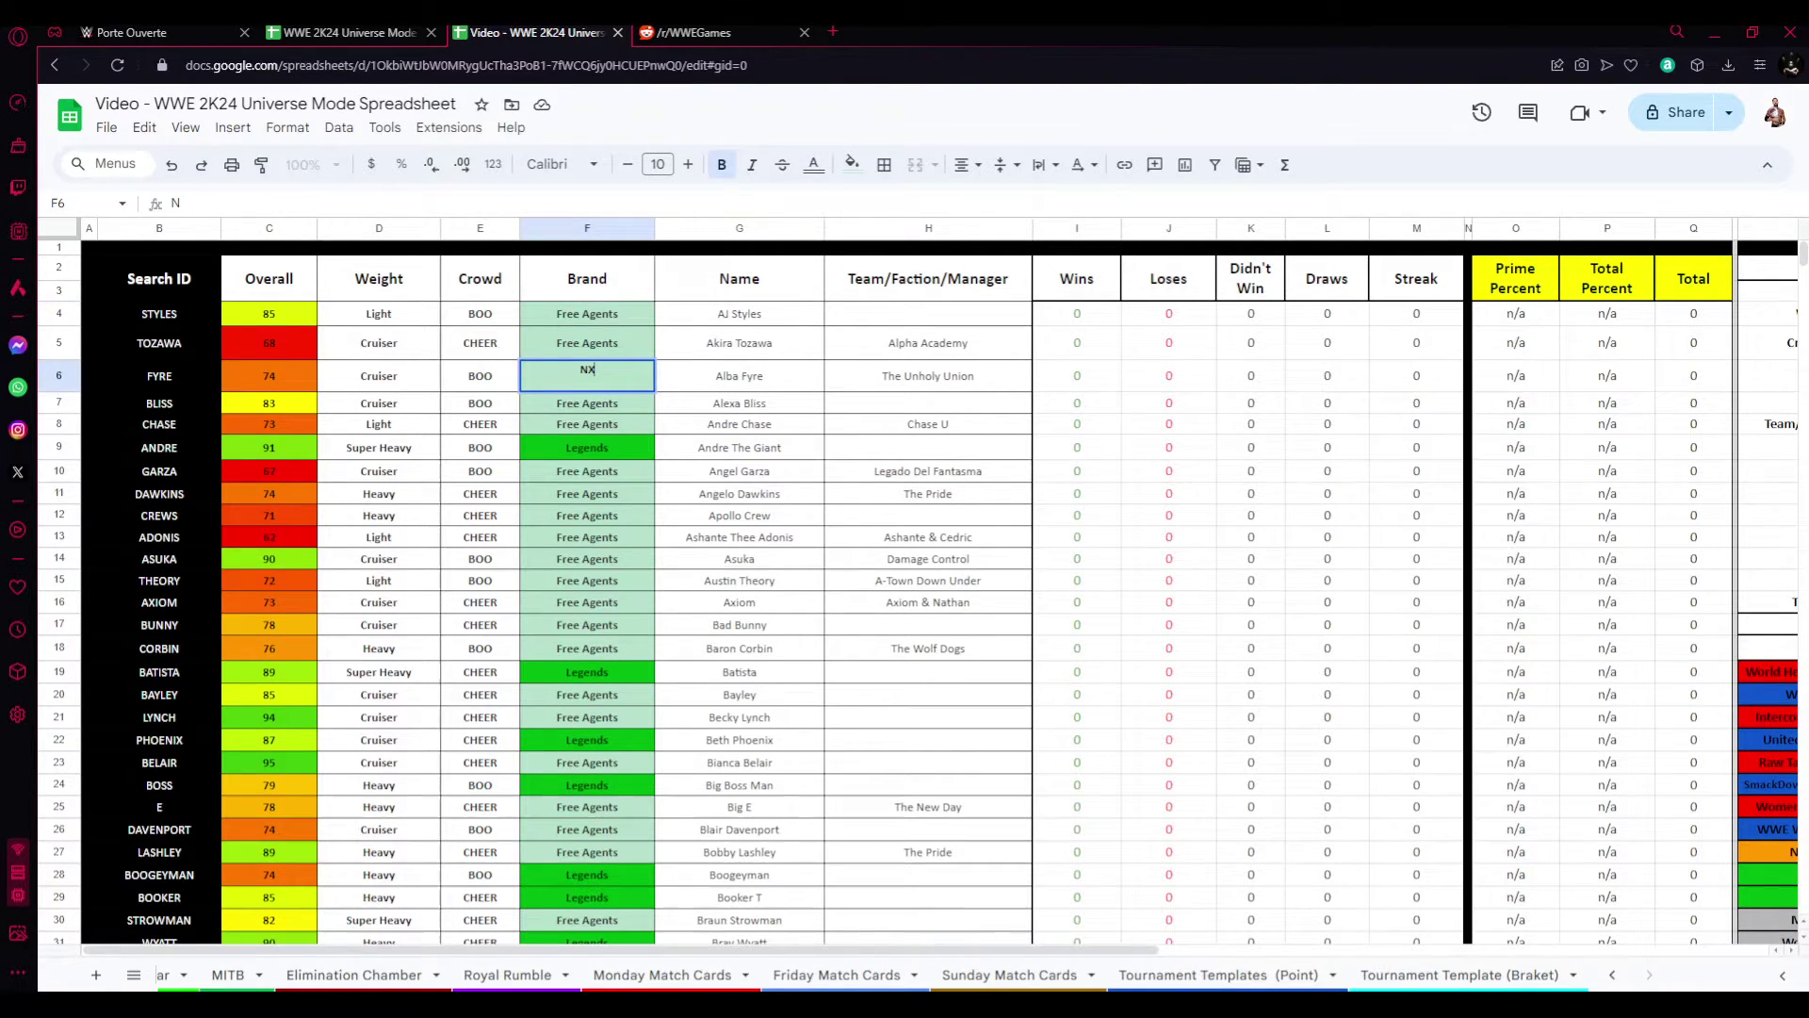
pyautogui.press('Tab')
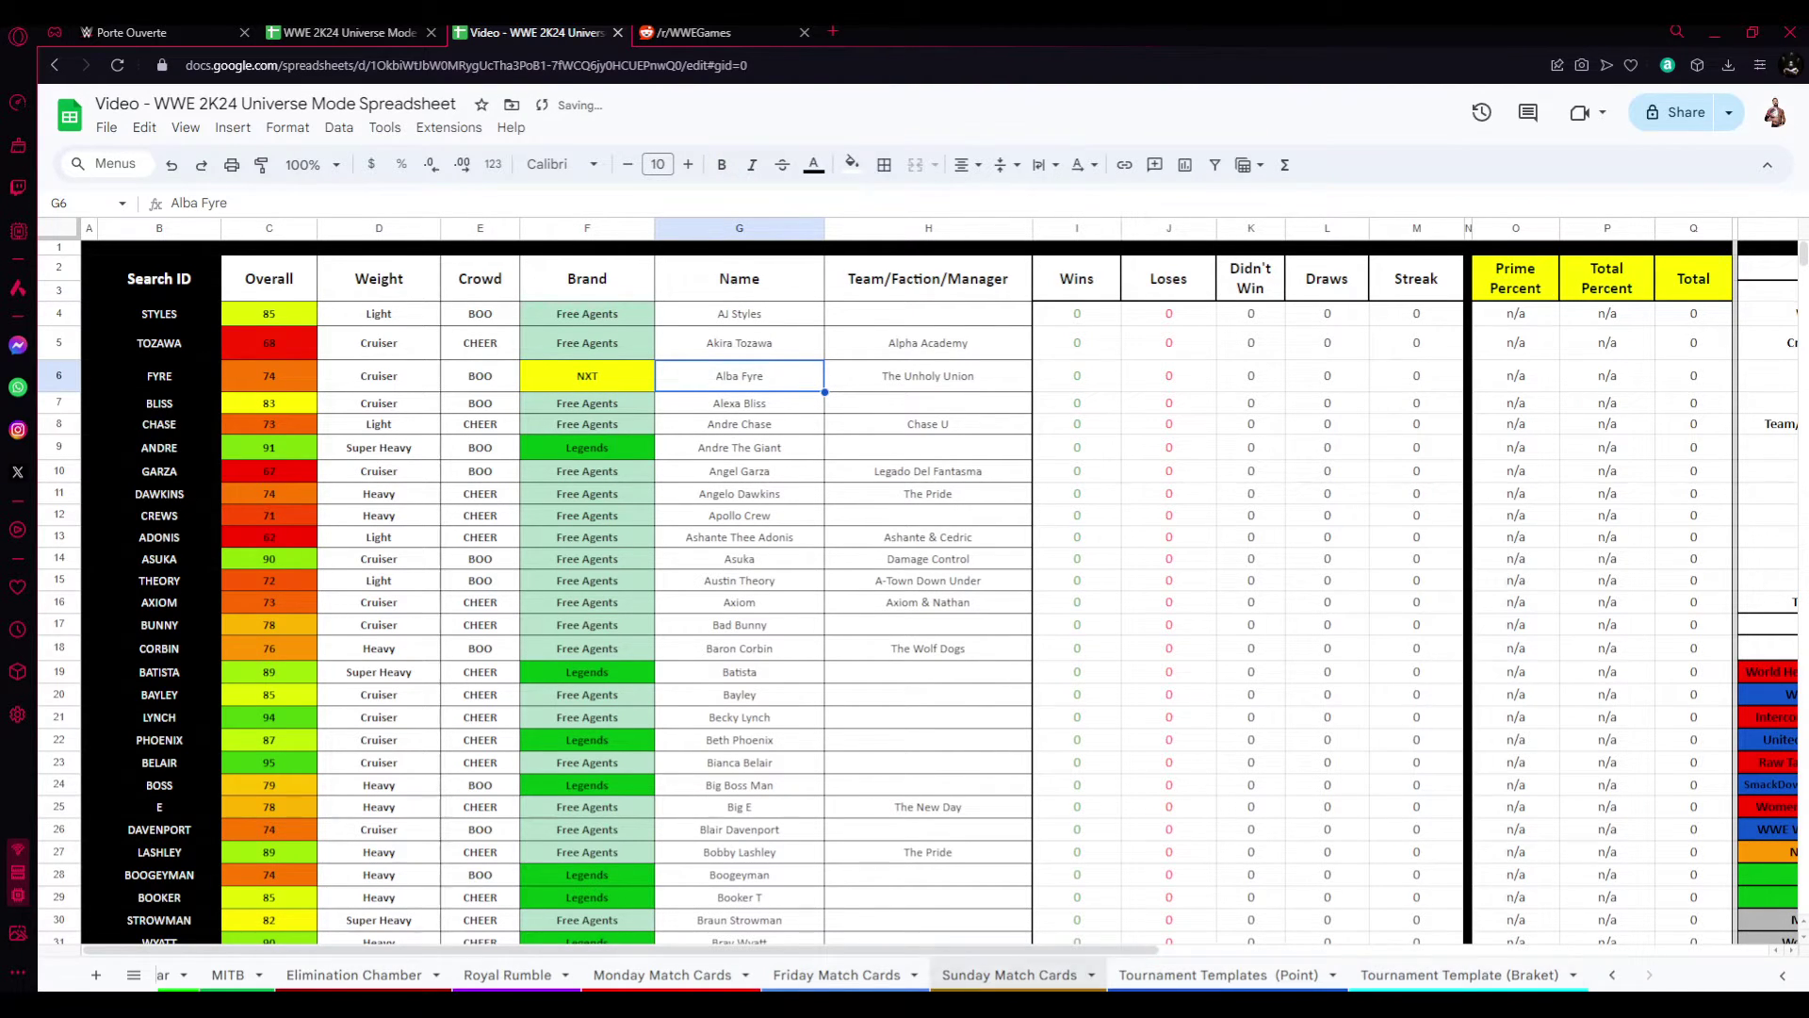
# - Duplicate the Monday Match Cards sheet and rename the copy NXT Match Cards
pyautogui.click(662, 974)
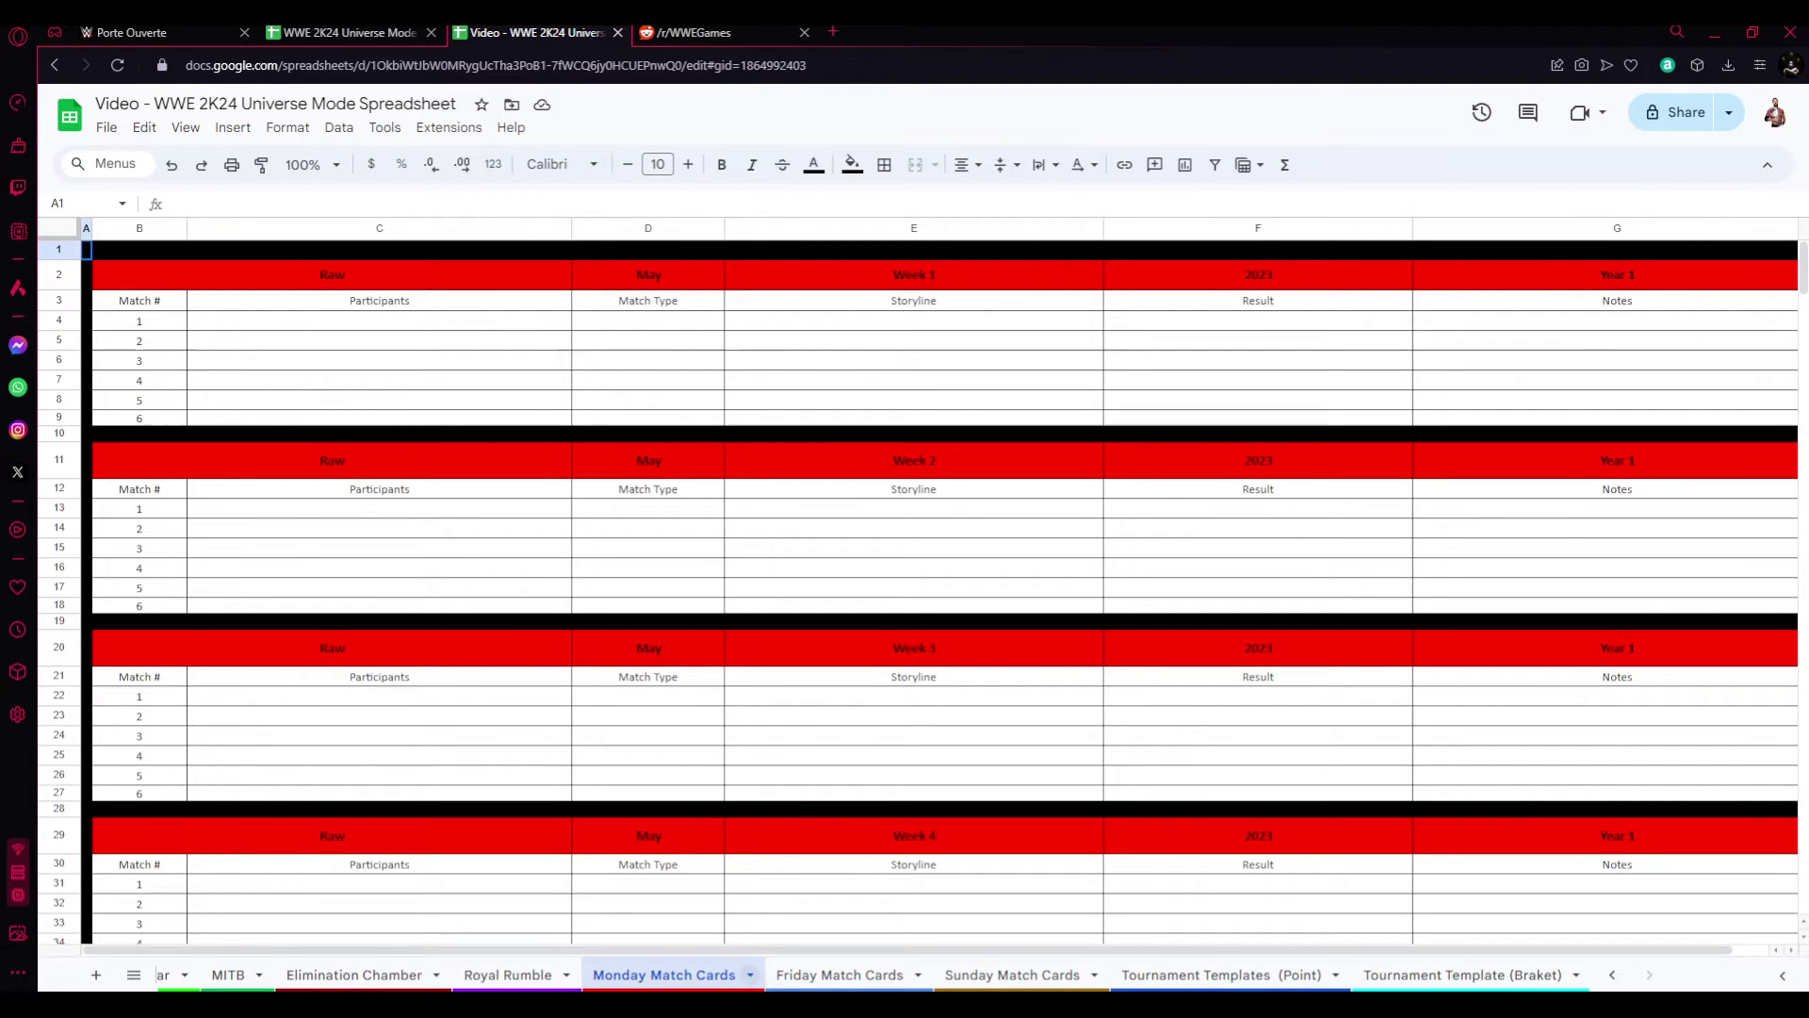
pyautogui.click(749, 975)
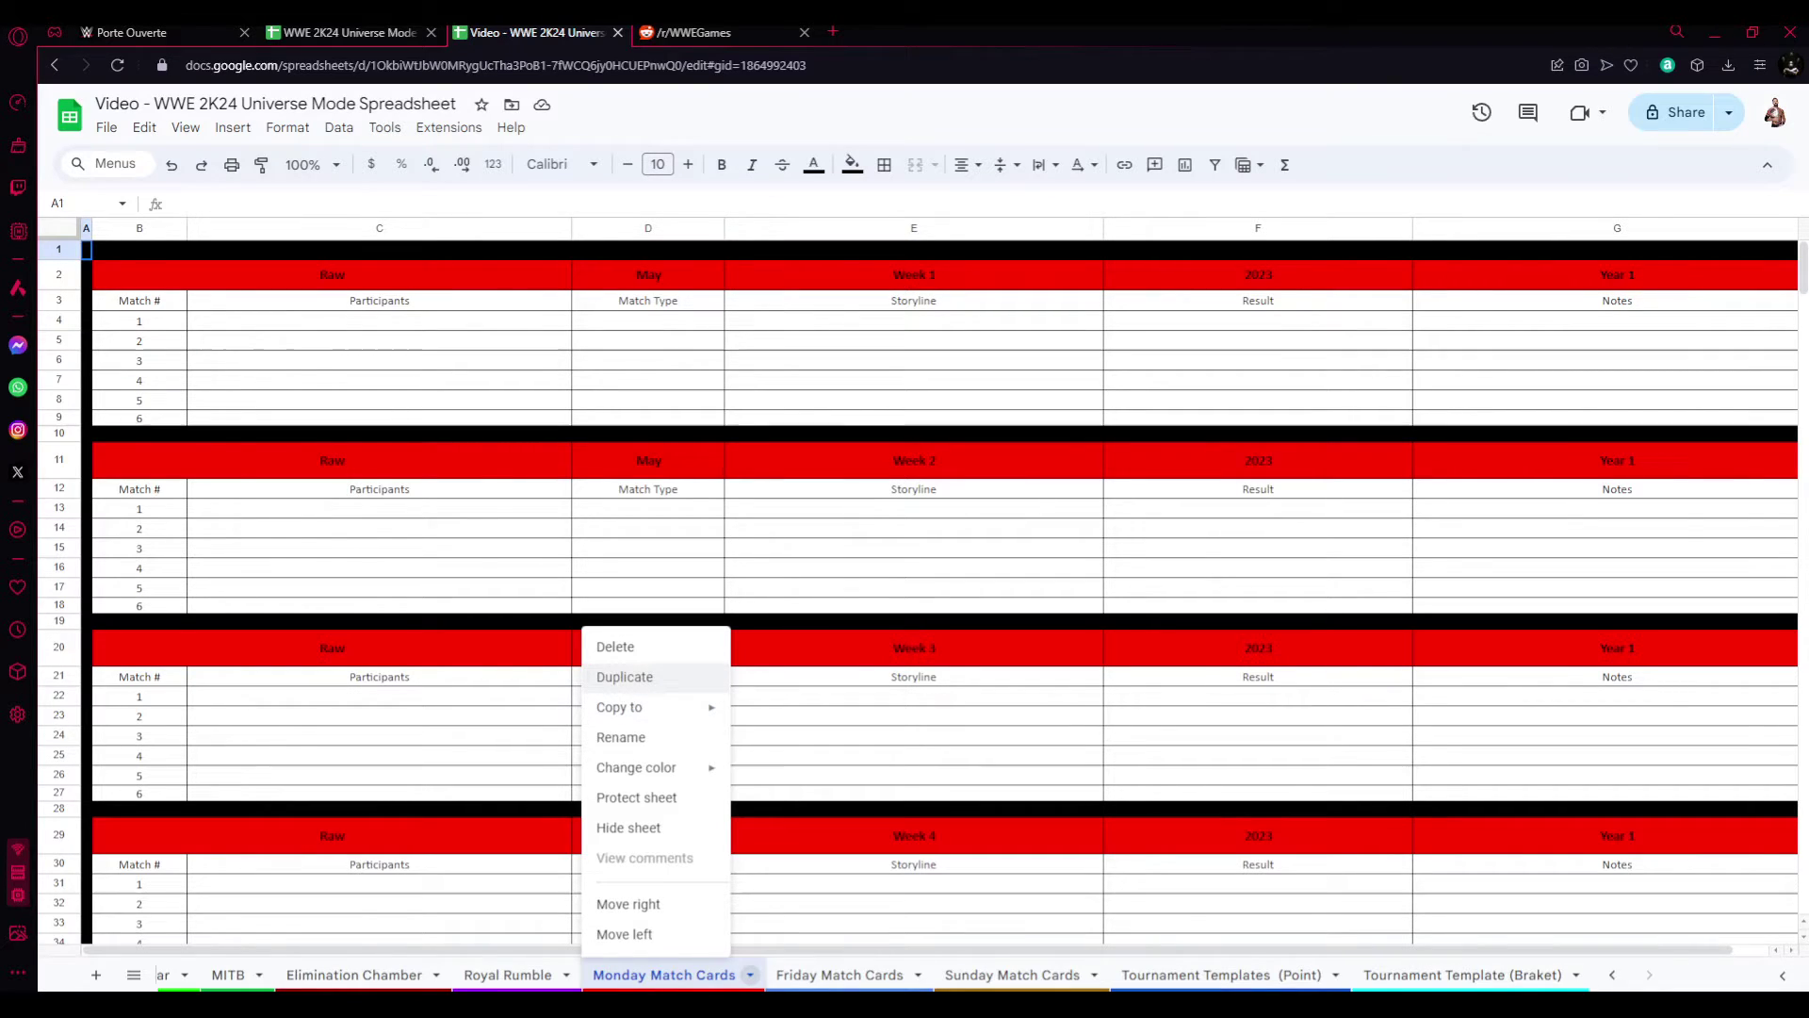
pyautogui.click(624, 675)
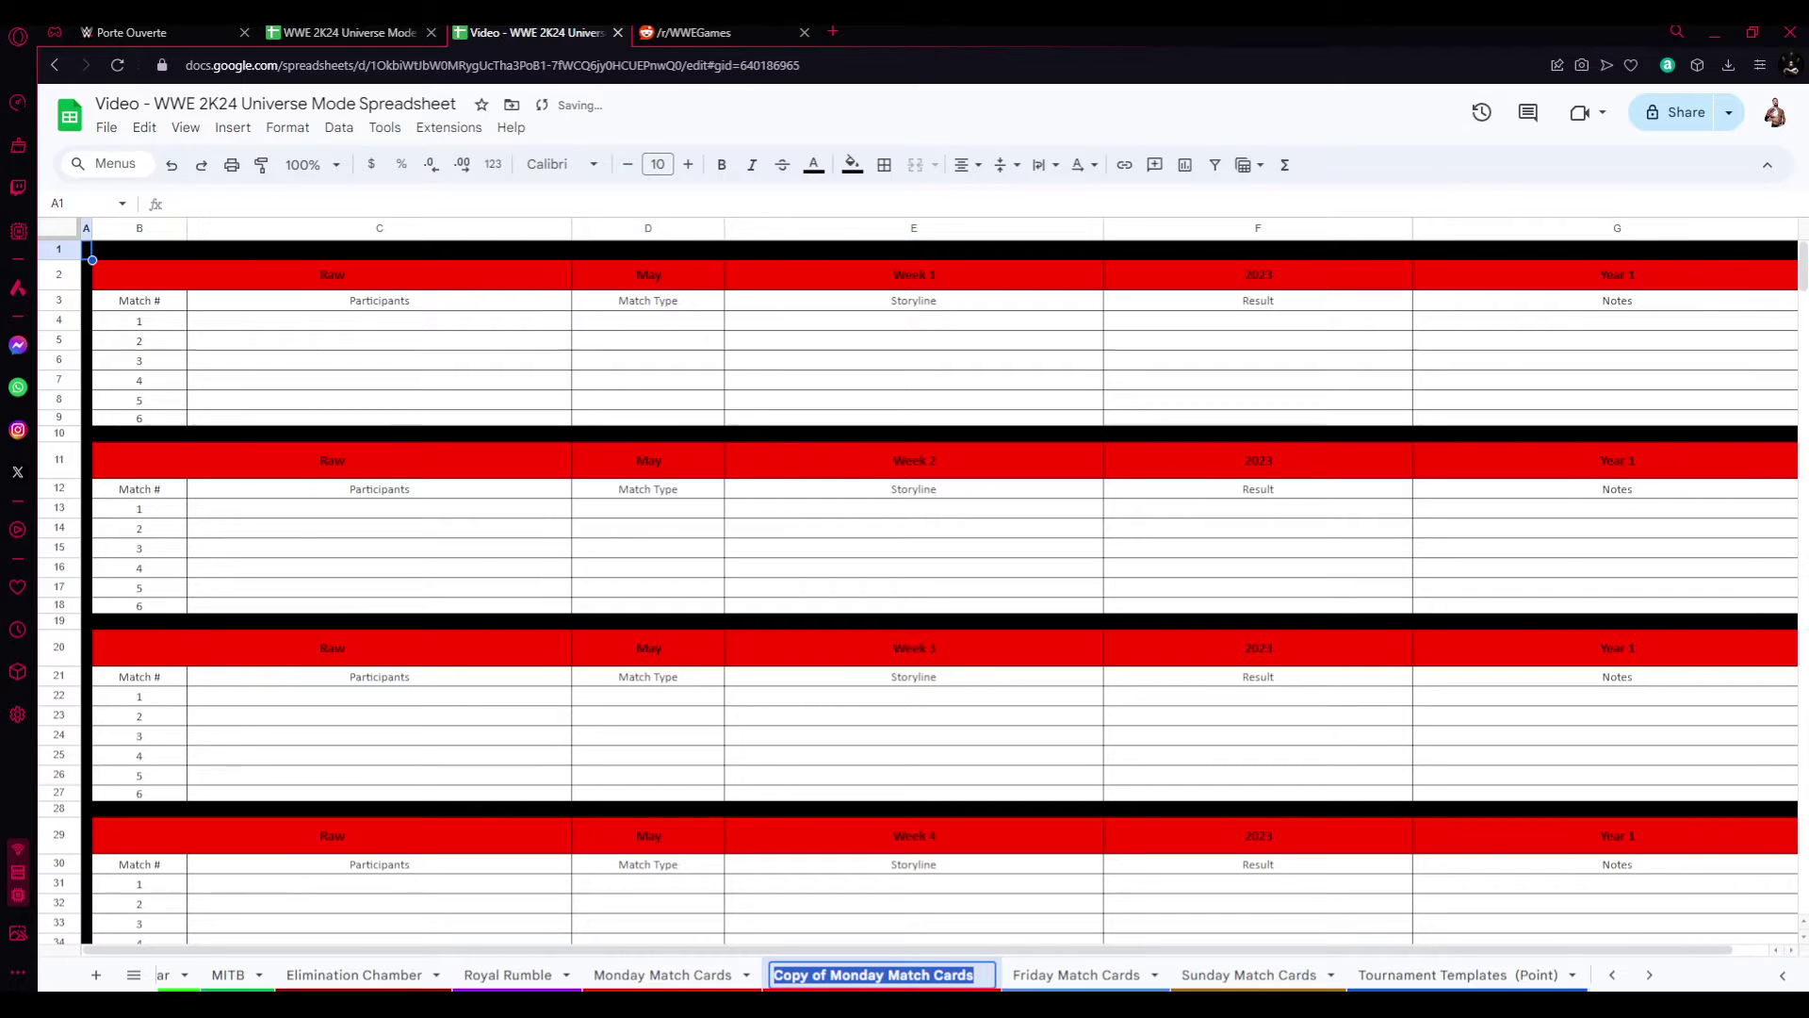
pyautogui.doubleClick(914, 974)
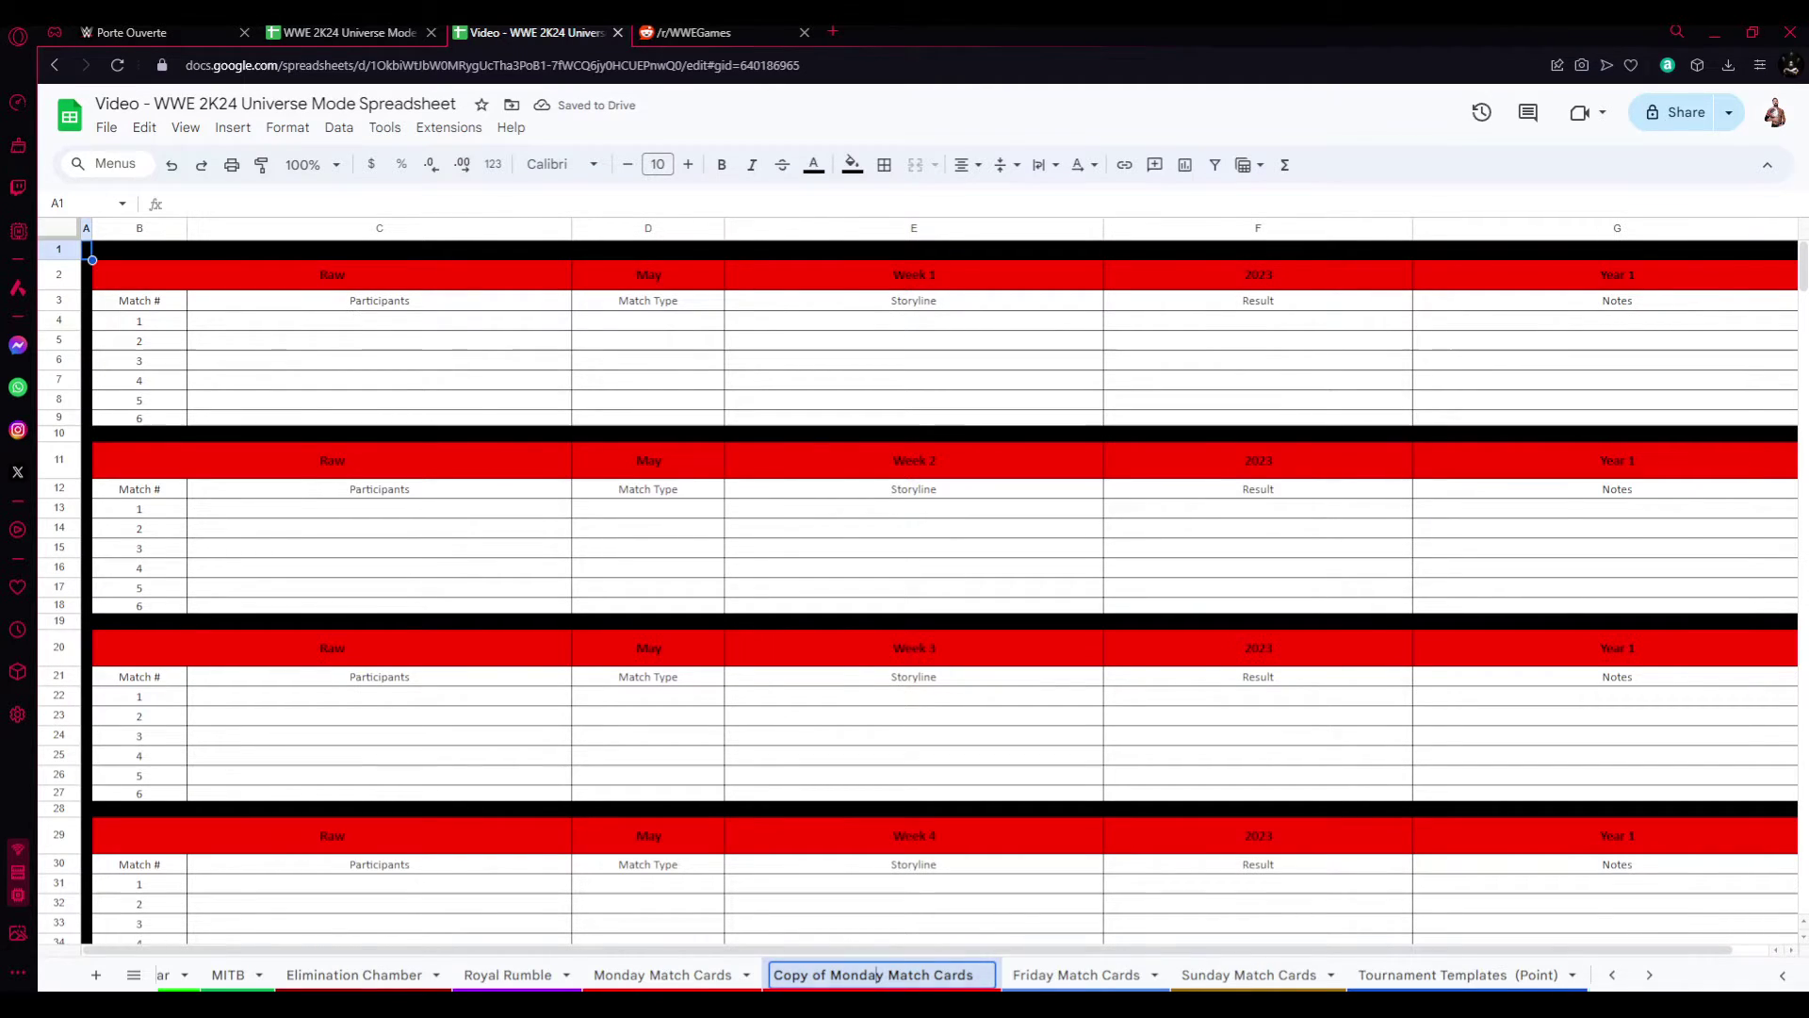
pyautogui.hotkey('shift', 'Home')
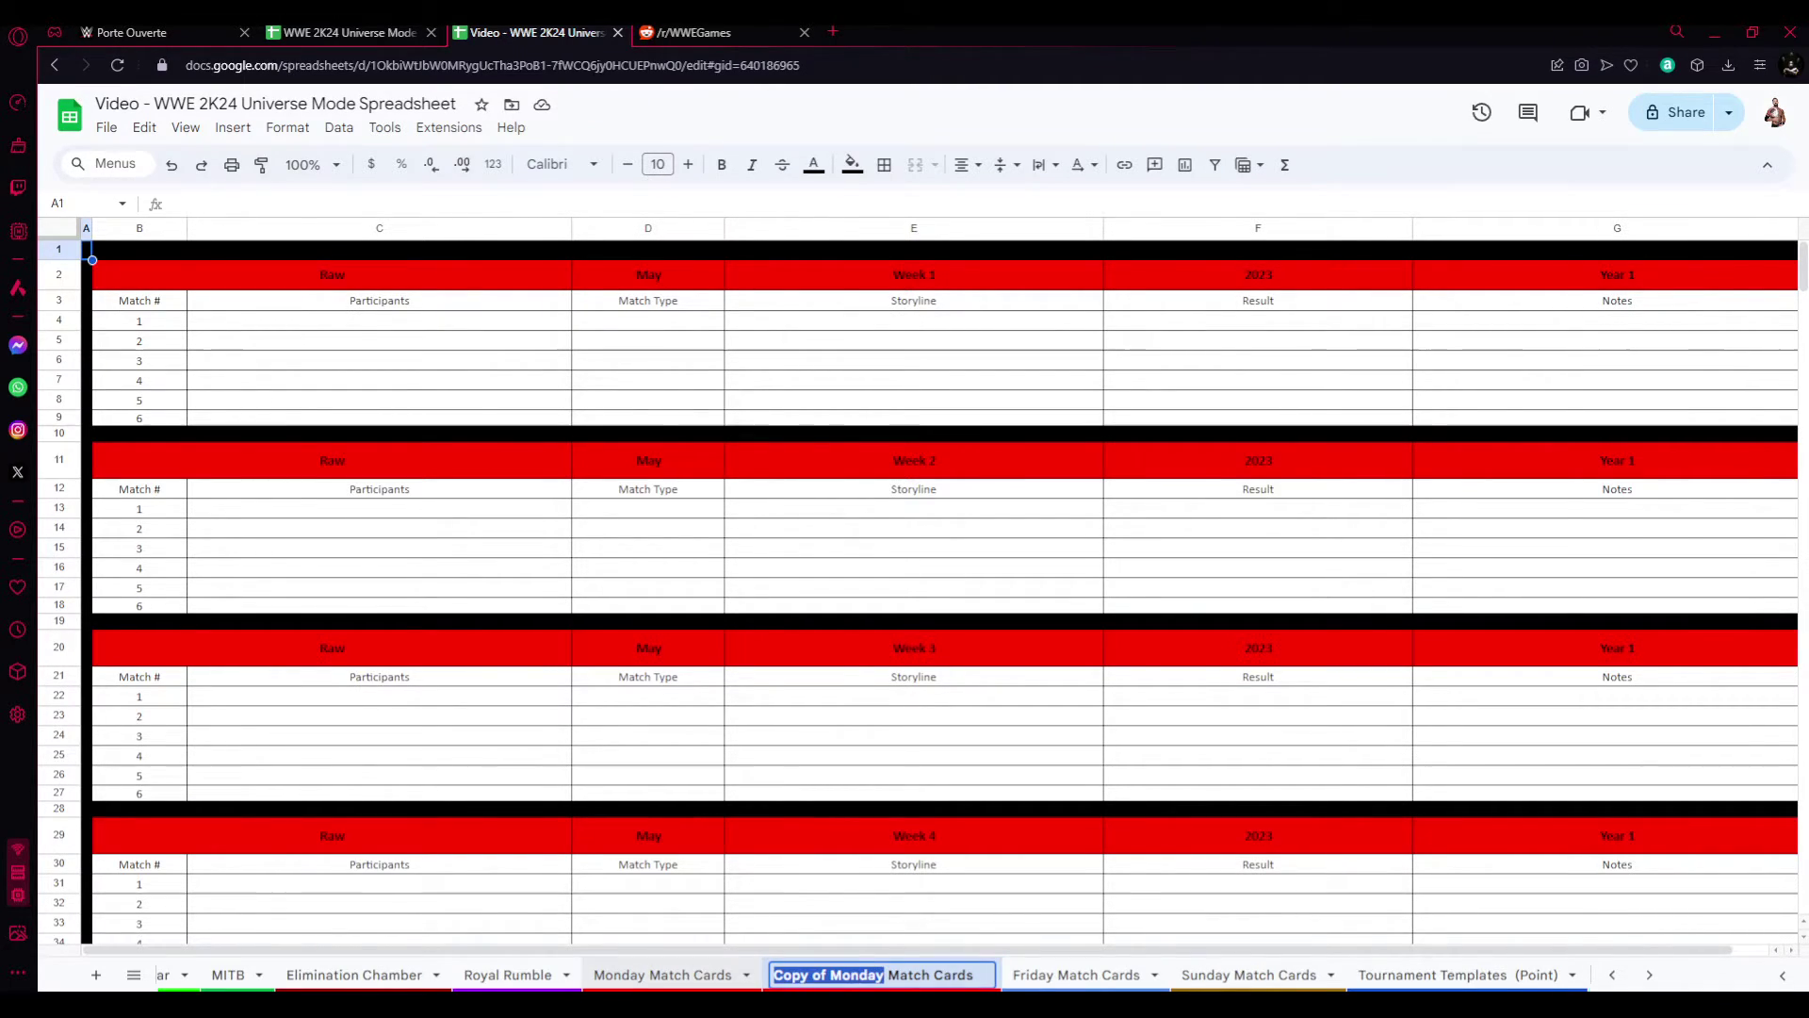
pyautogui.write('NXT')
pyautogui.press('Return')
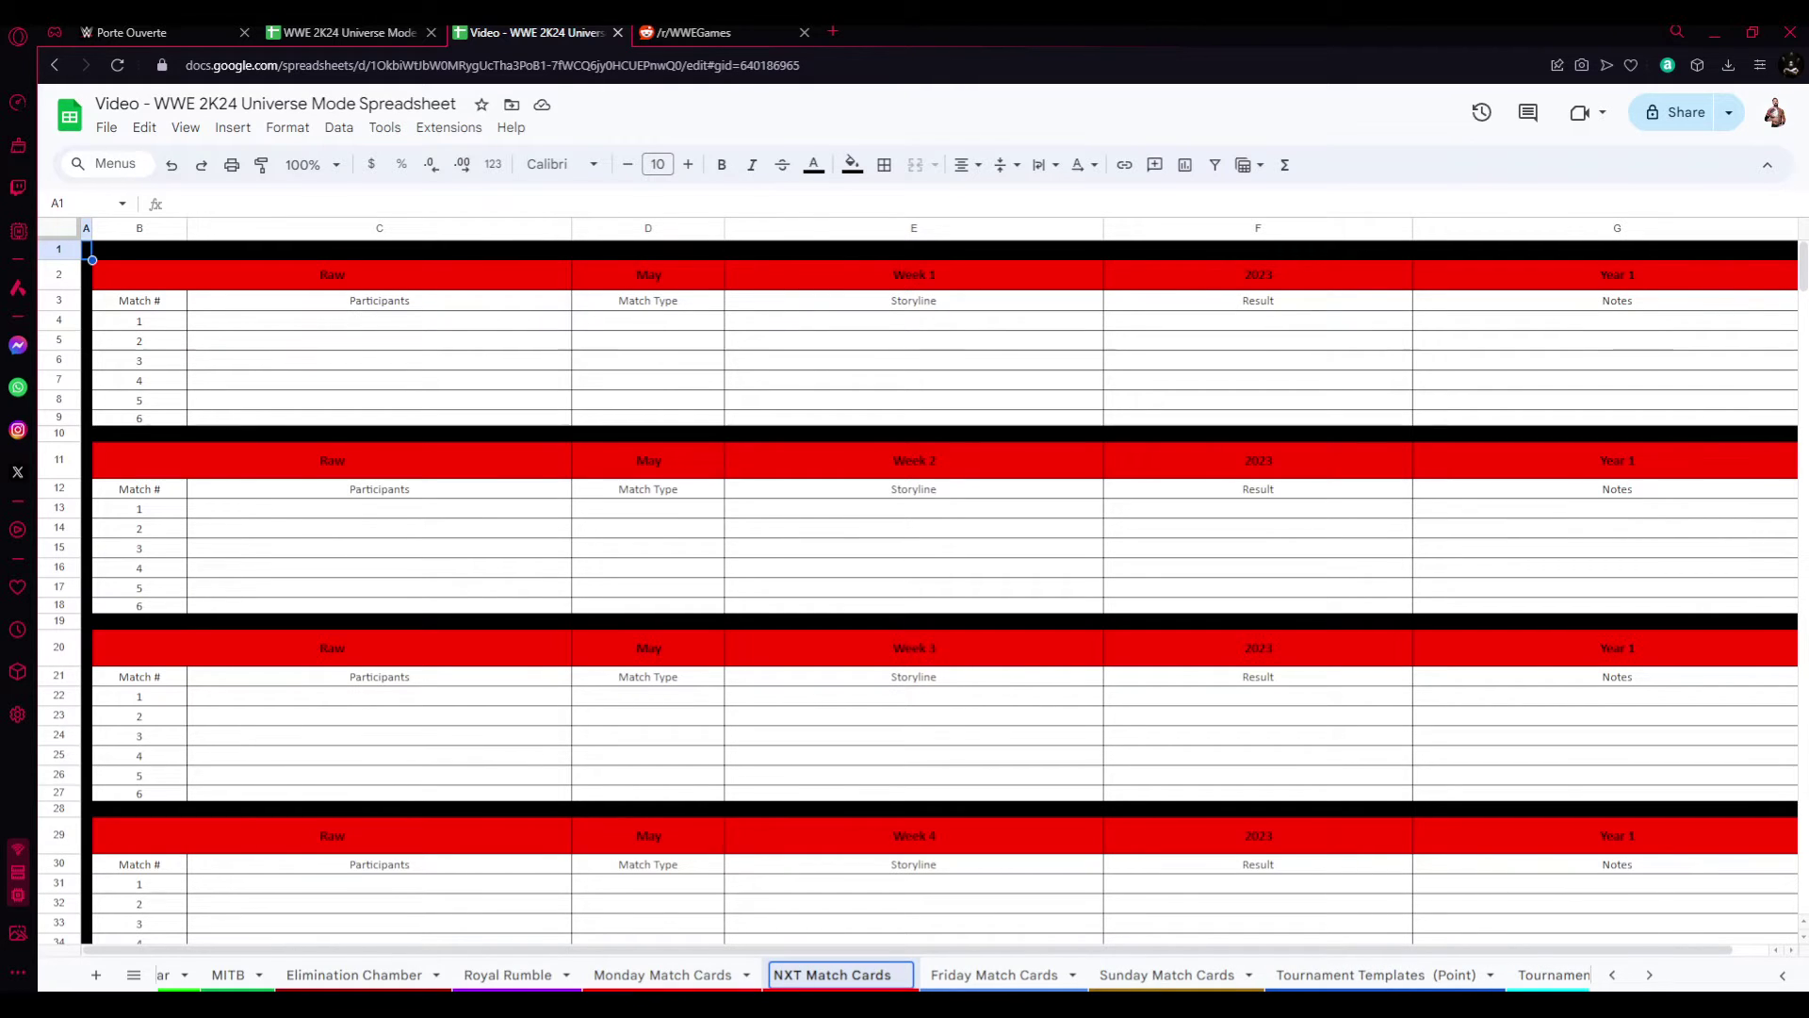
pyautogui.click(913, 834)
# - Give the NXT Match Cards tab its own colour
pyautogui.click(902, 974)
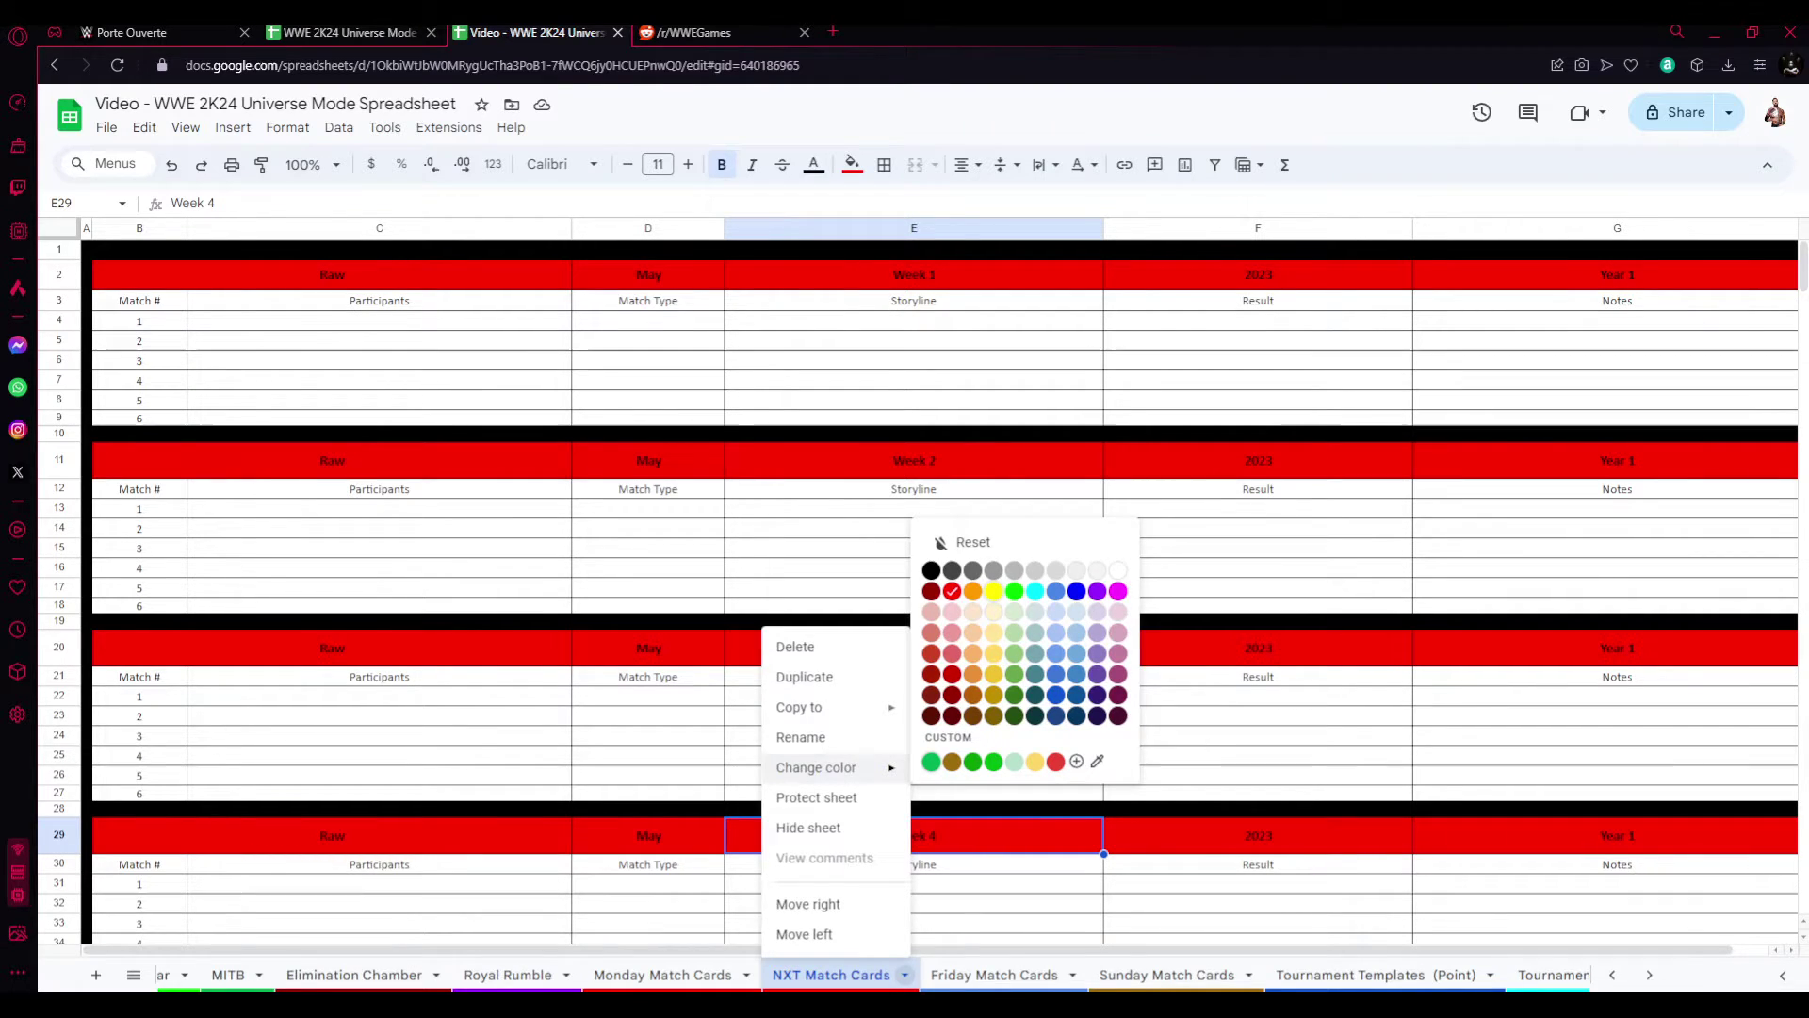
pyautogui.click(993, 590)
pyautogui.press('Up')
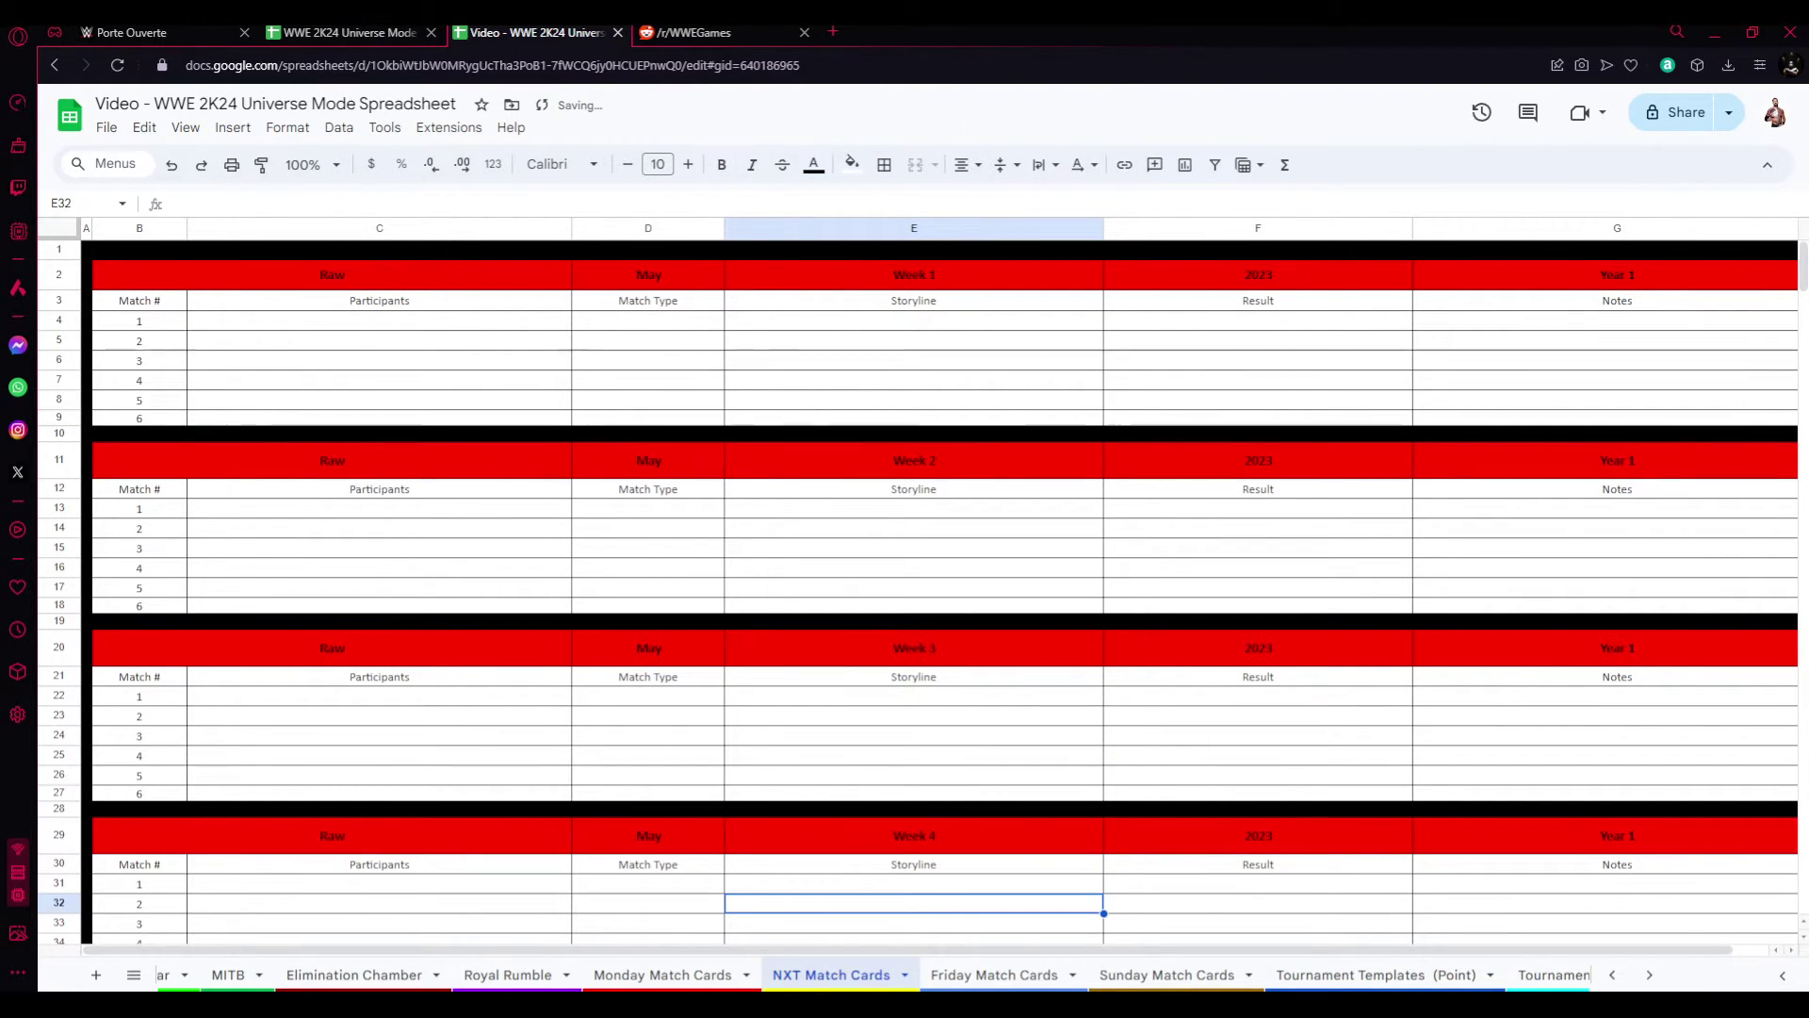
# - Select the first card's header row B2:G2 ready for a new fill colour
pyautogui.click(379, 341)
pyautogui.click(379, 274)
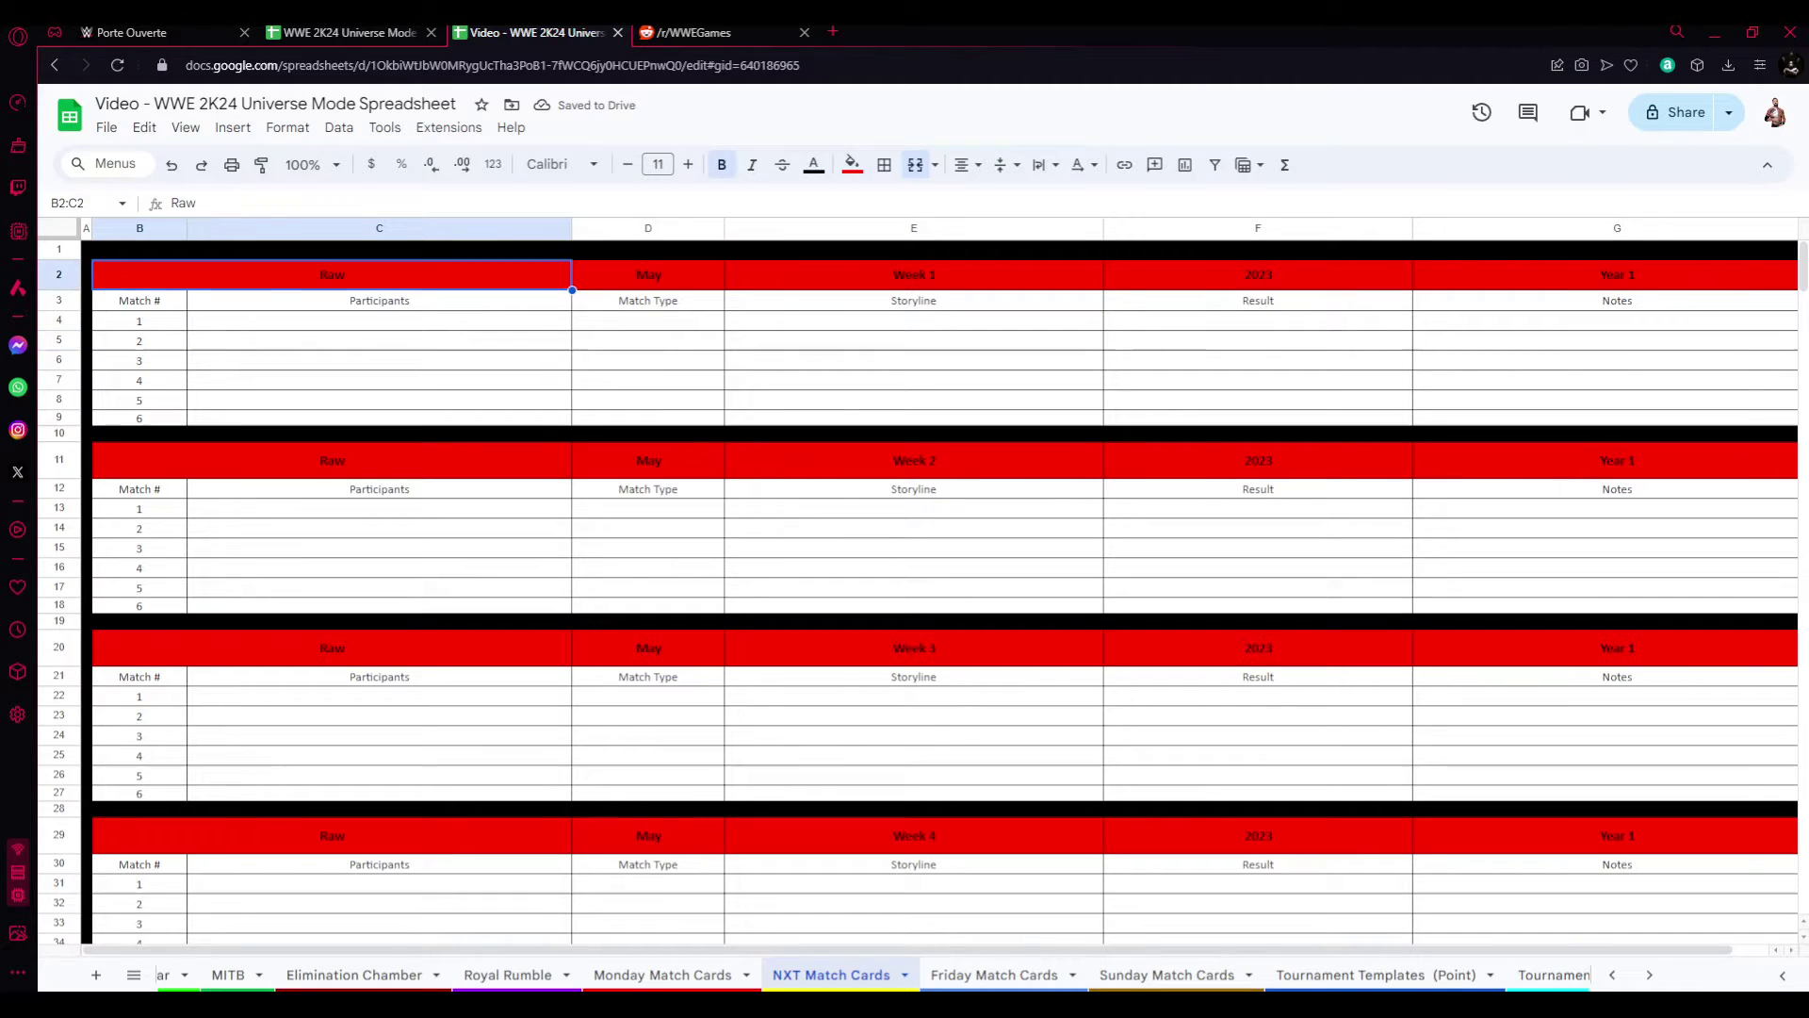
pyautogui.moveTo(648, 275); pyautogui.dragTo(379, 275)
pyautogui.hotkey('shift', 'Right')
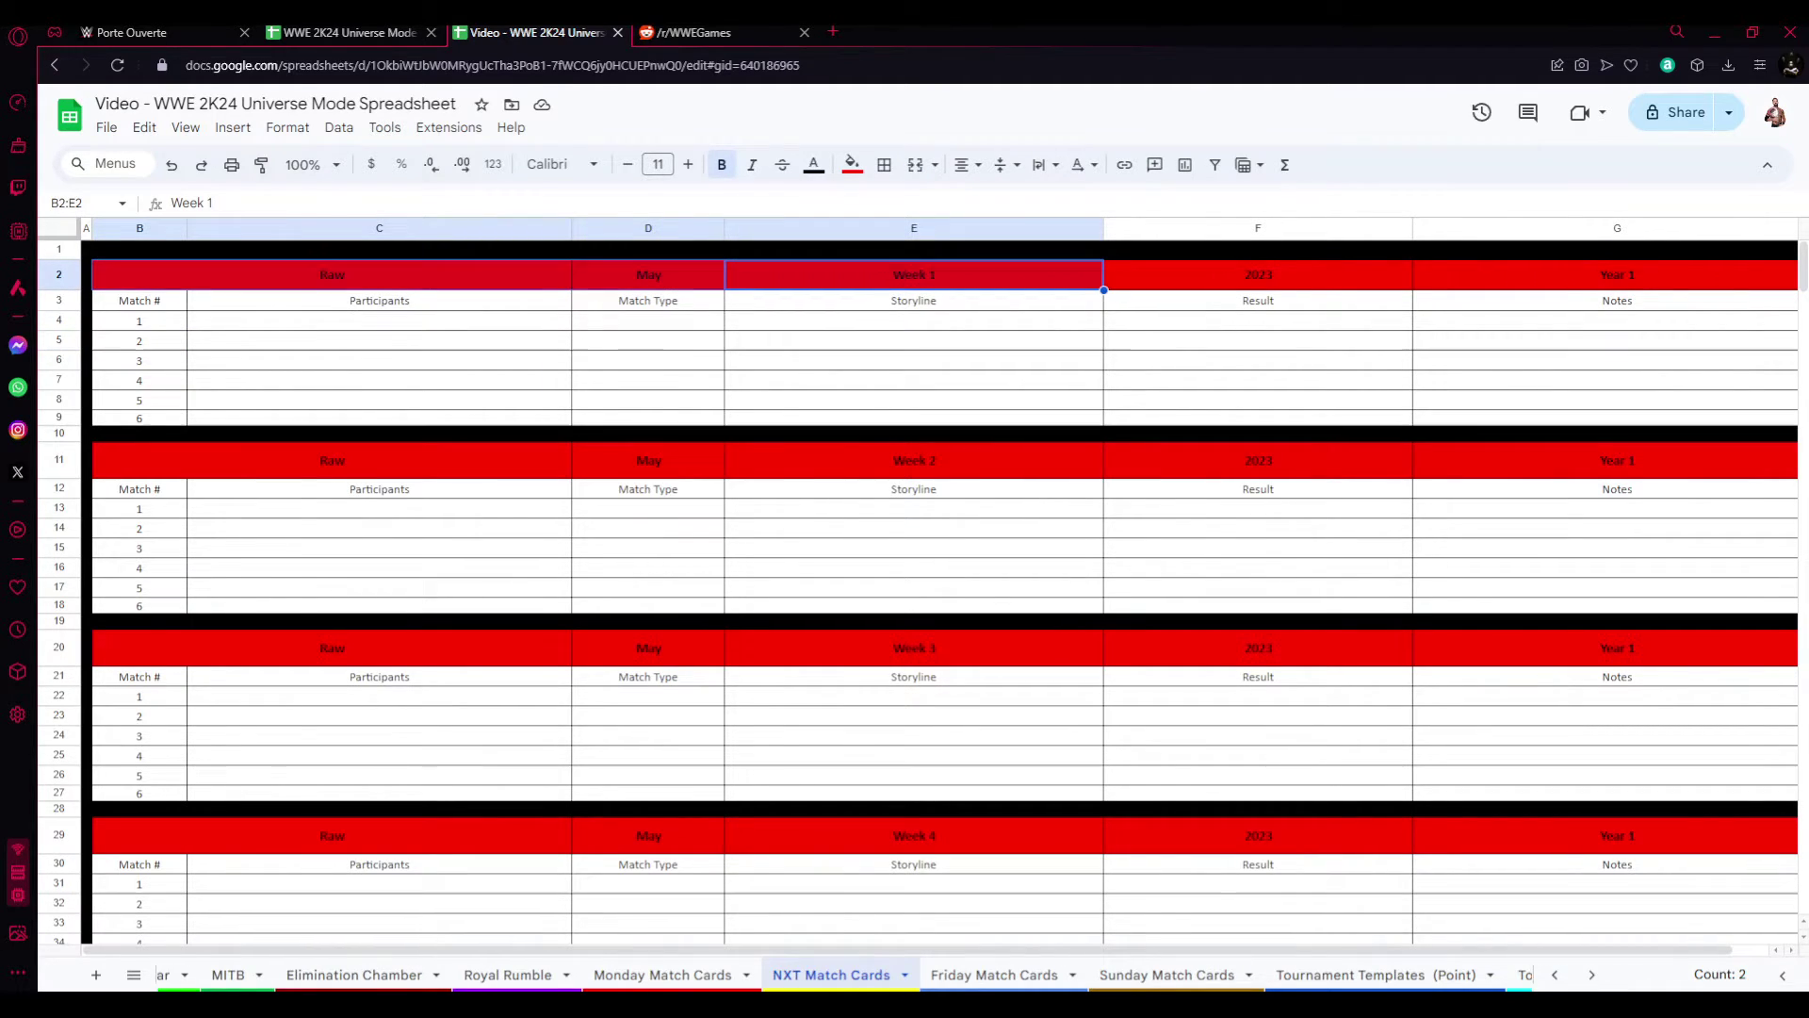
pyautogui.hotkey('shift', 'Right')
pyautogui.hotkey('shift', 'Right')
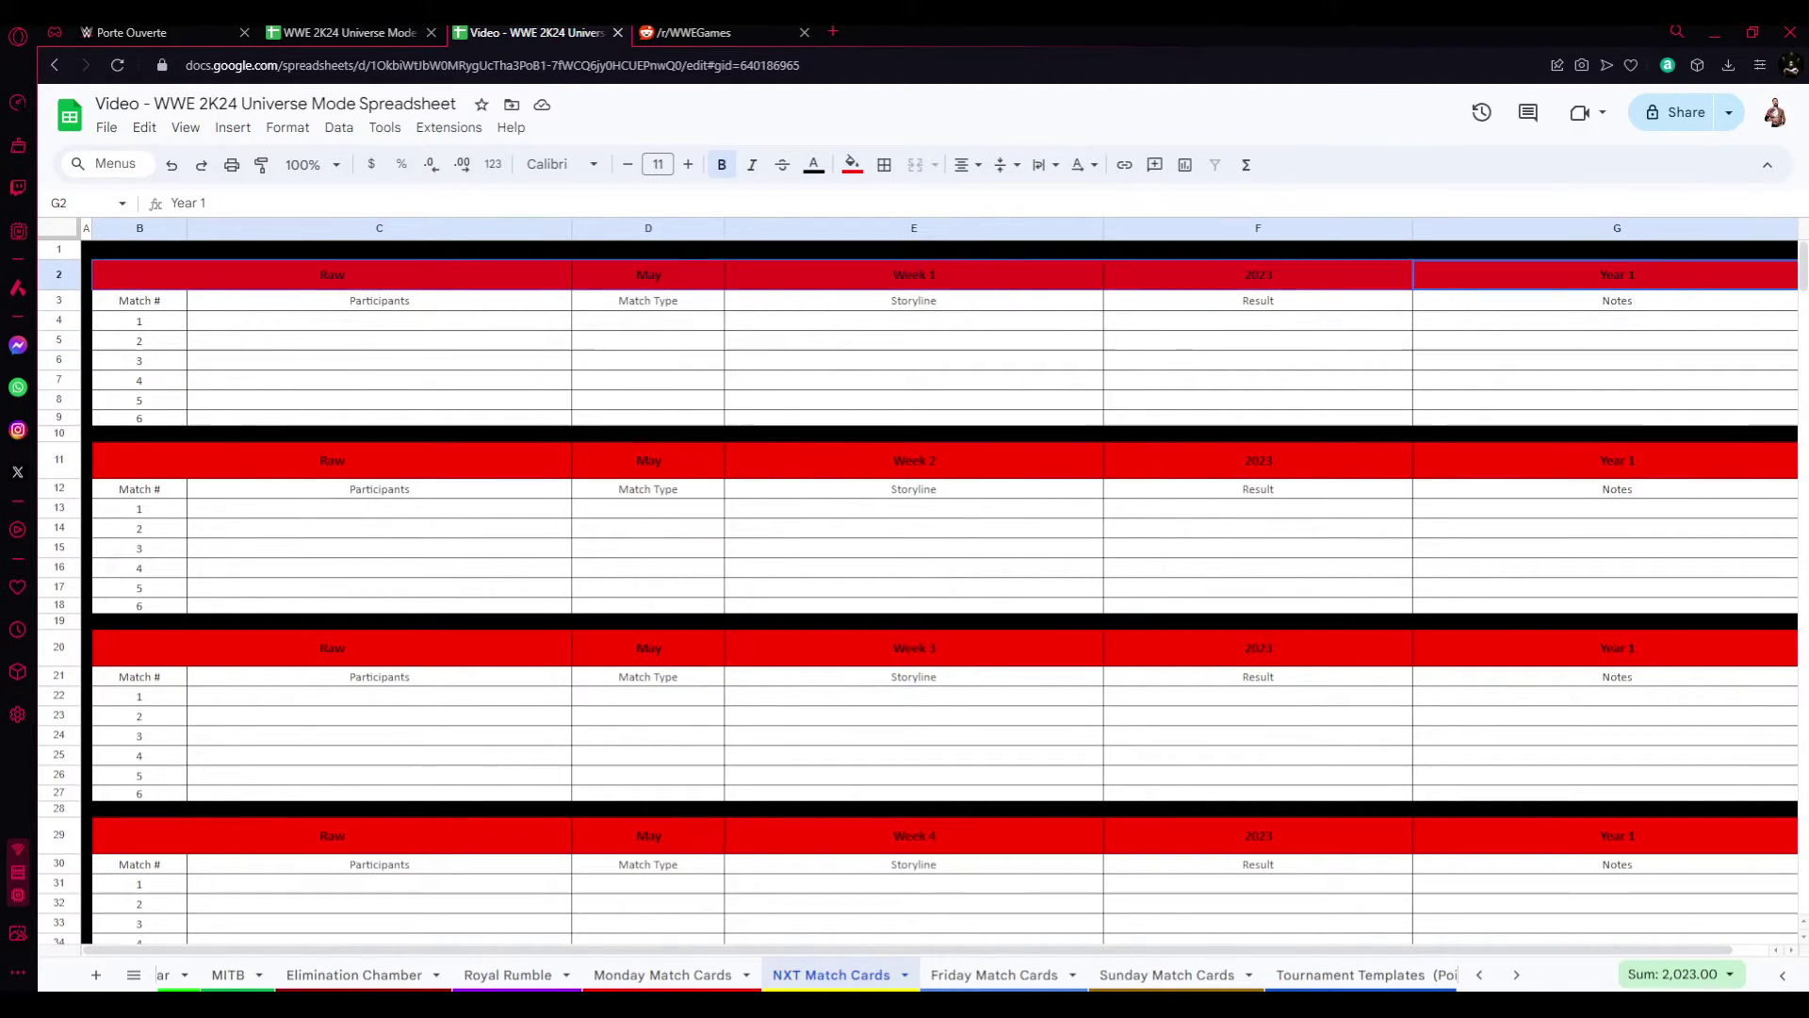
pyautogui.click(851, 164)
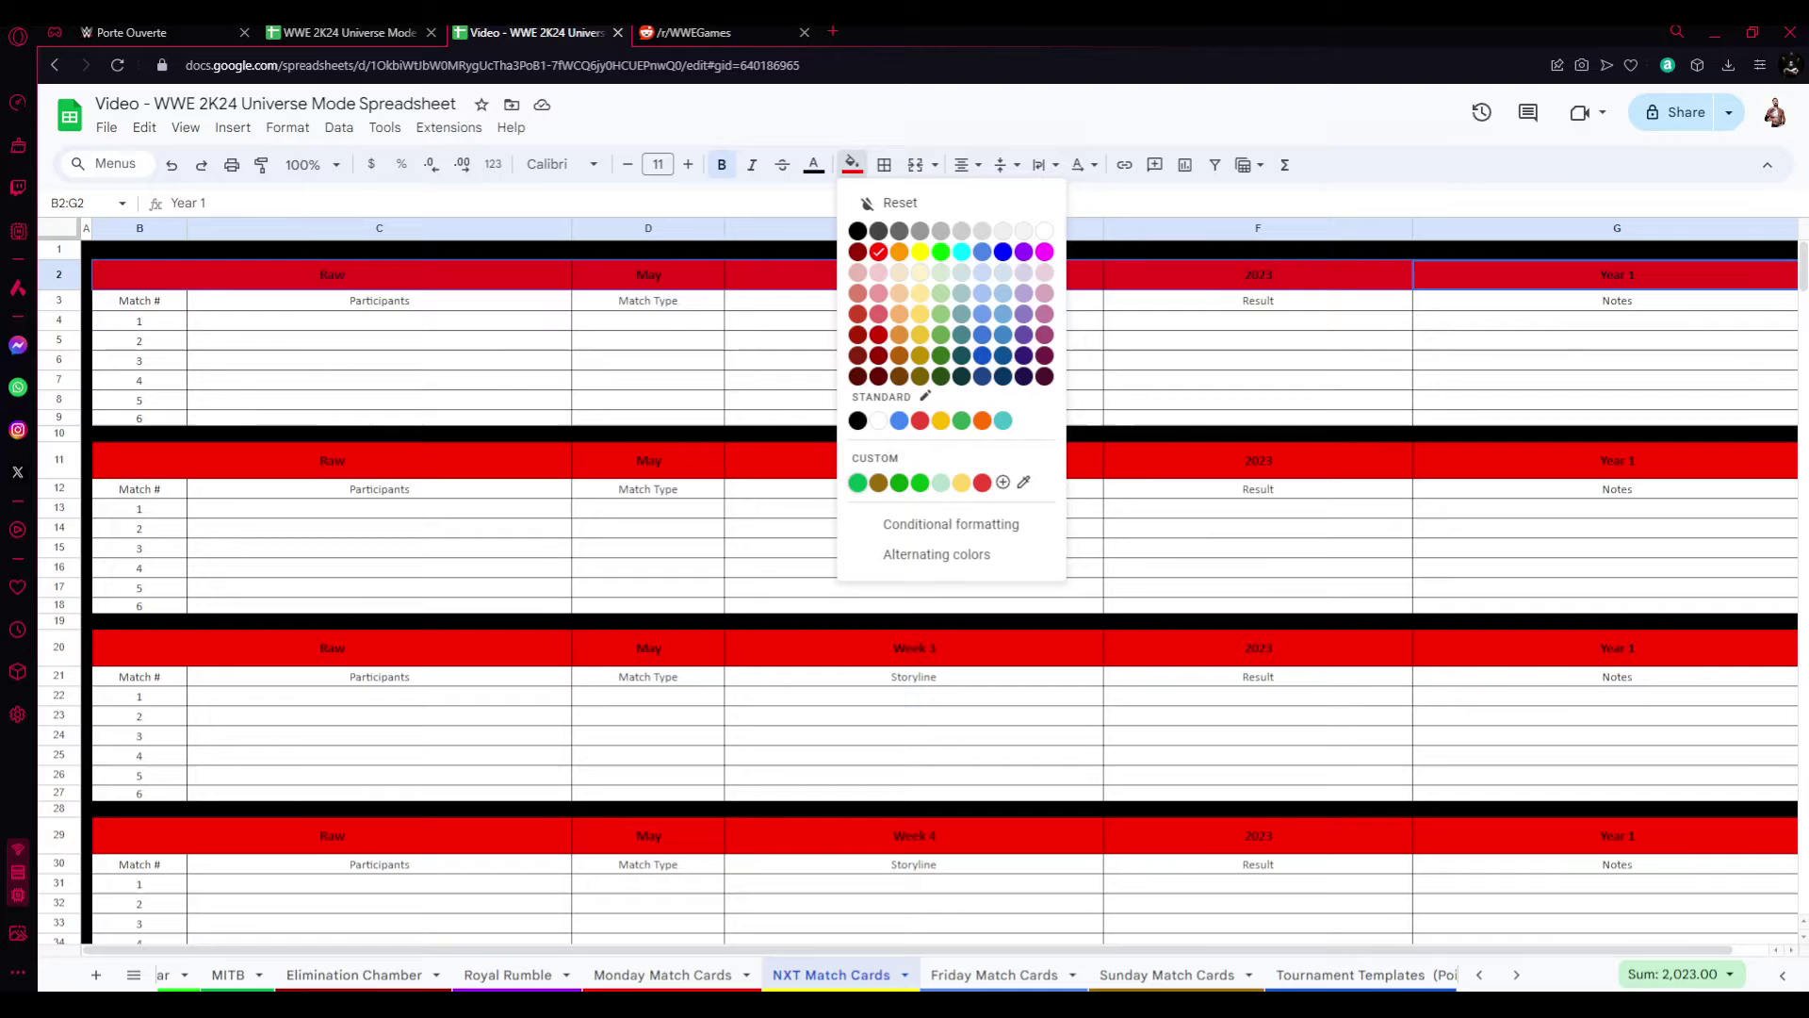
# - Fill the first card's header row yellow and change its show name from Raw to NXT
pyautogui.click(919, 252)
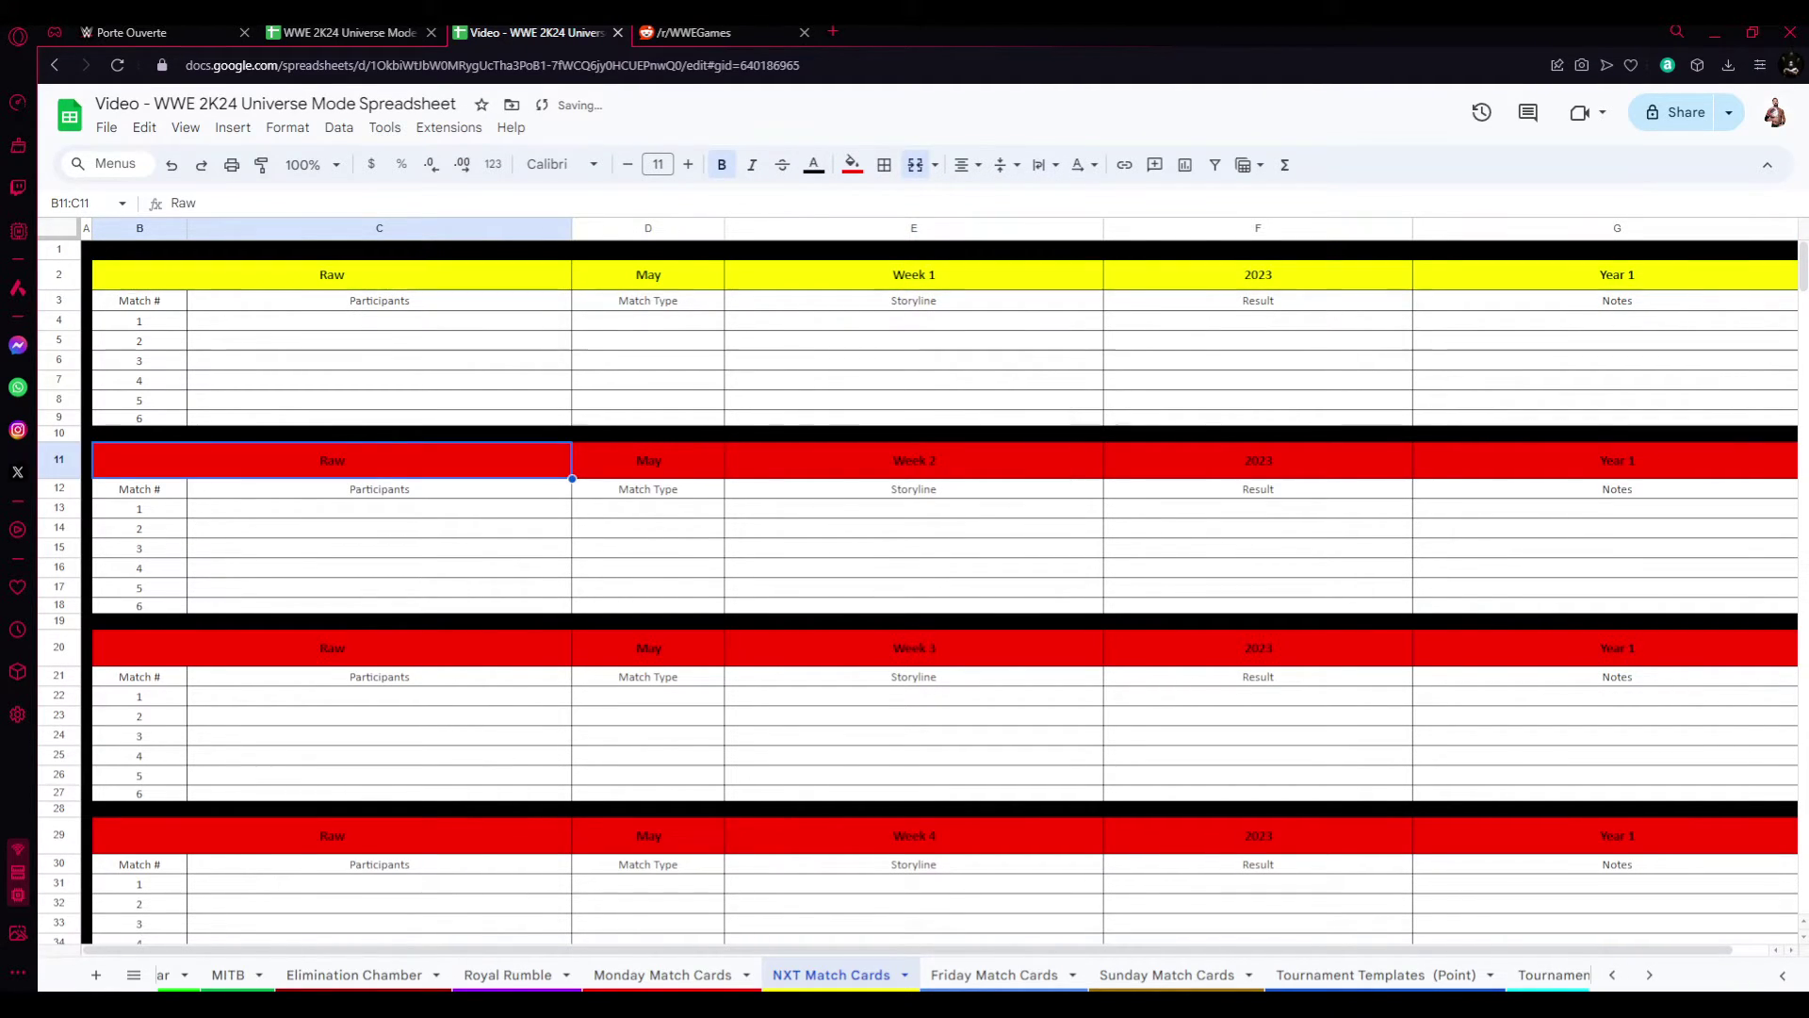
pyautogui.moveTo(330, 460); pyautogui.dragTo(1617, 460)
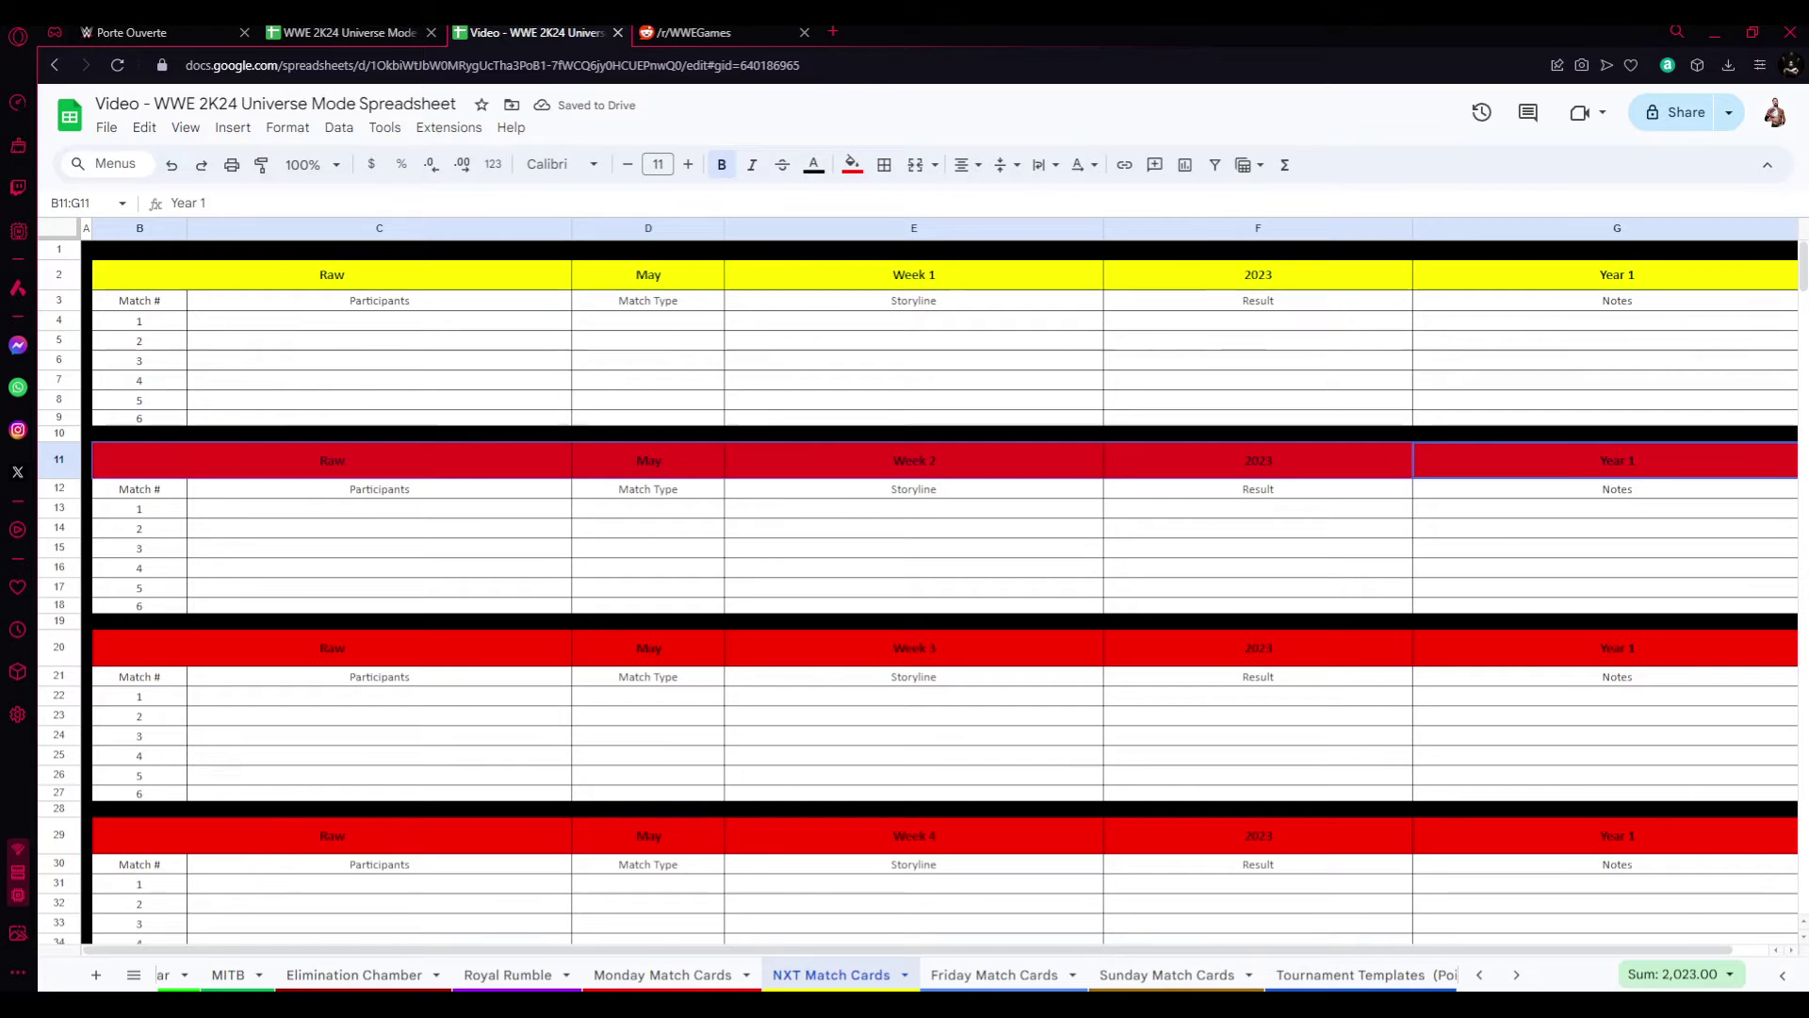
pyautogui.click(913, 399)
pyautogui.click(331, 274)
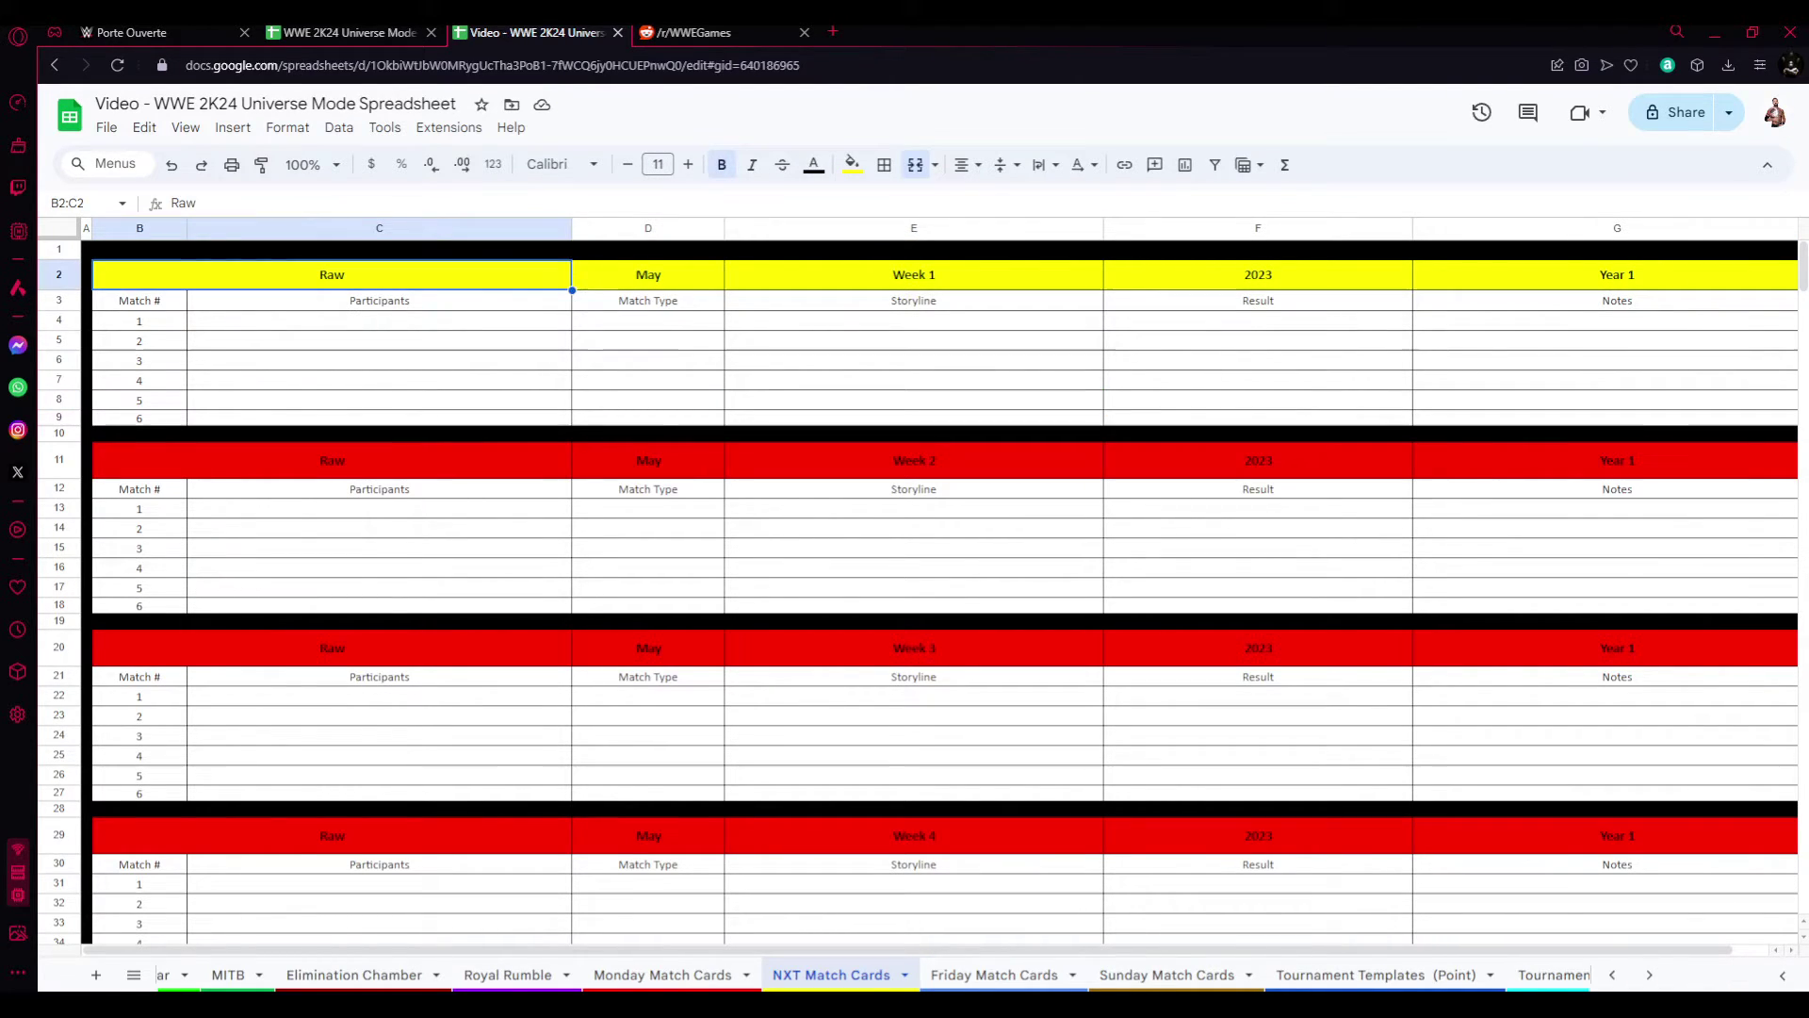
pyautogui.doubleClick(331, 271)
pyautogui.write('NXT')
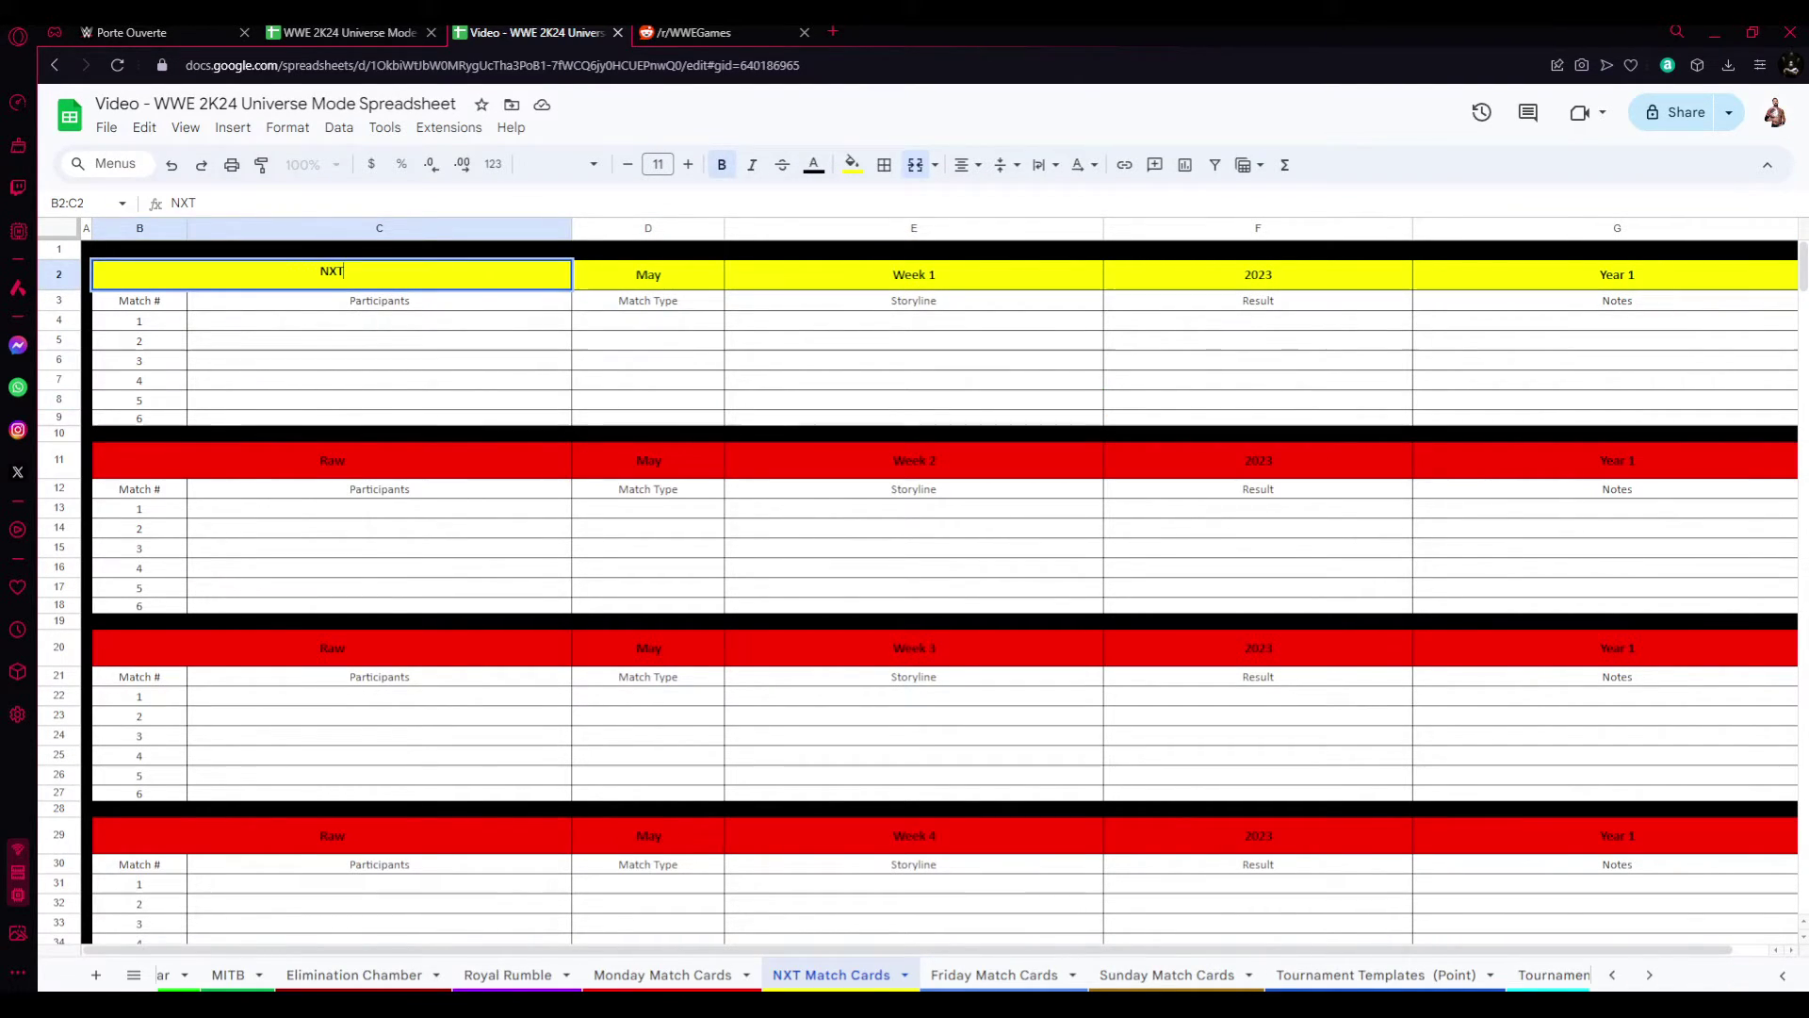
pyautogui.click(379, 379)
pyautogui.scroll(-5, 919, 594)
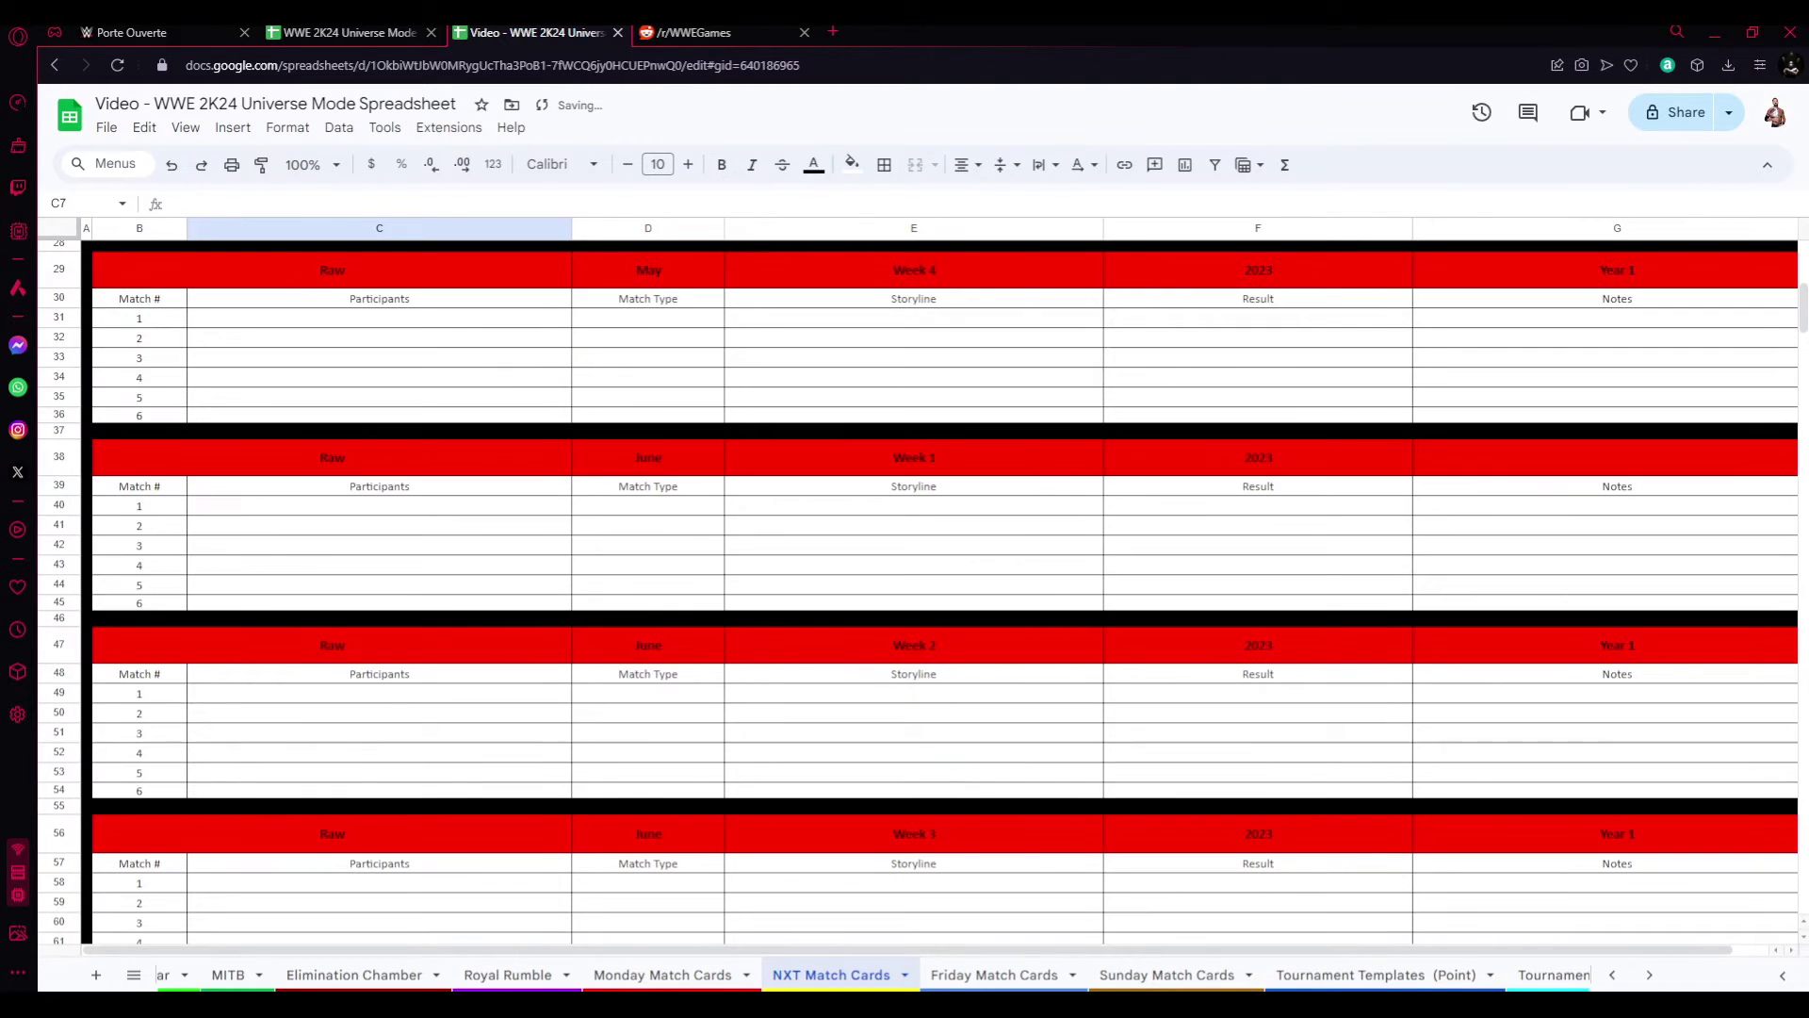
pyautogui.scroll(-10, 919, 594)
pyautogui.scroll(-10, 919, 594)
pyautogui.scroll(-8, 919, 593)
pyautogui.scroll(-8, 918, 593)
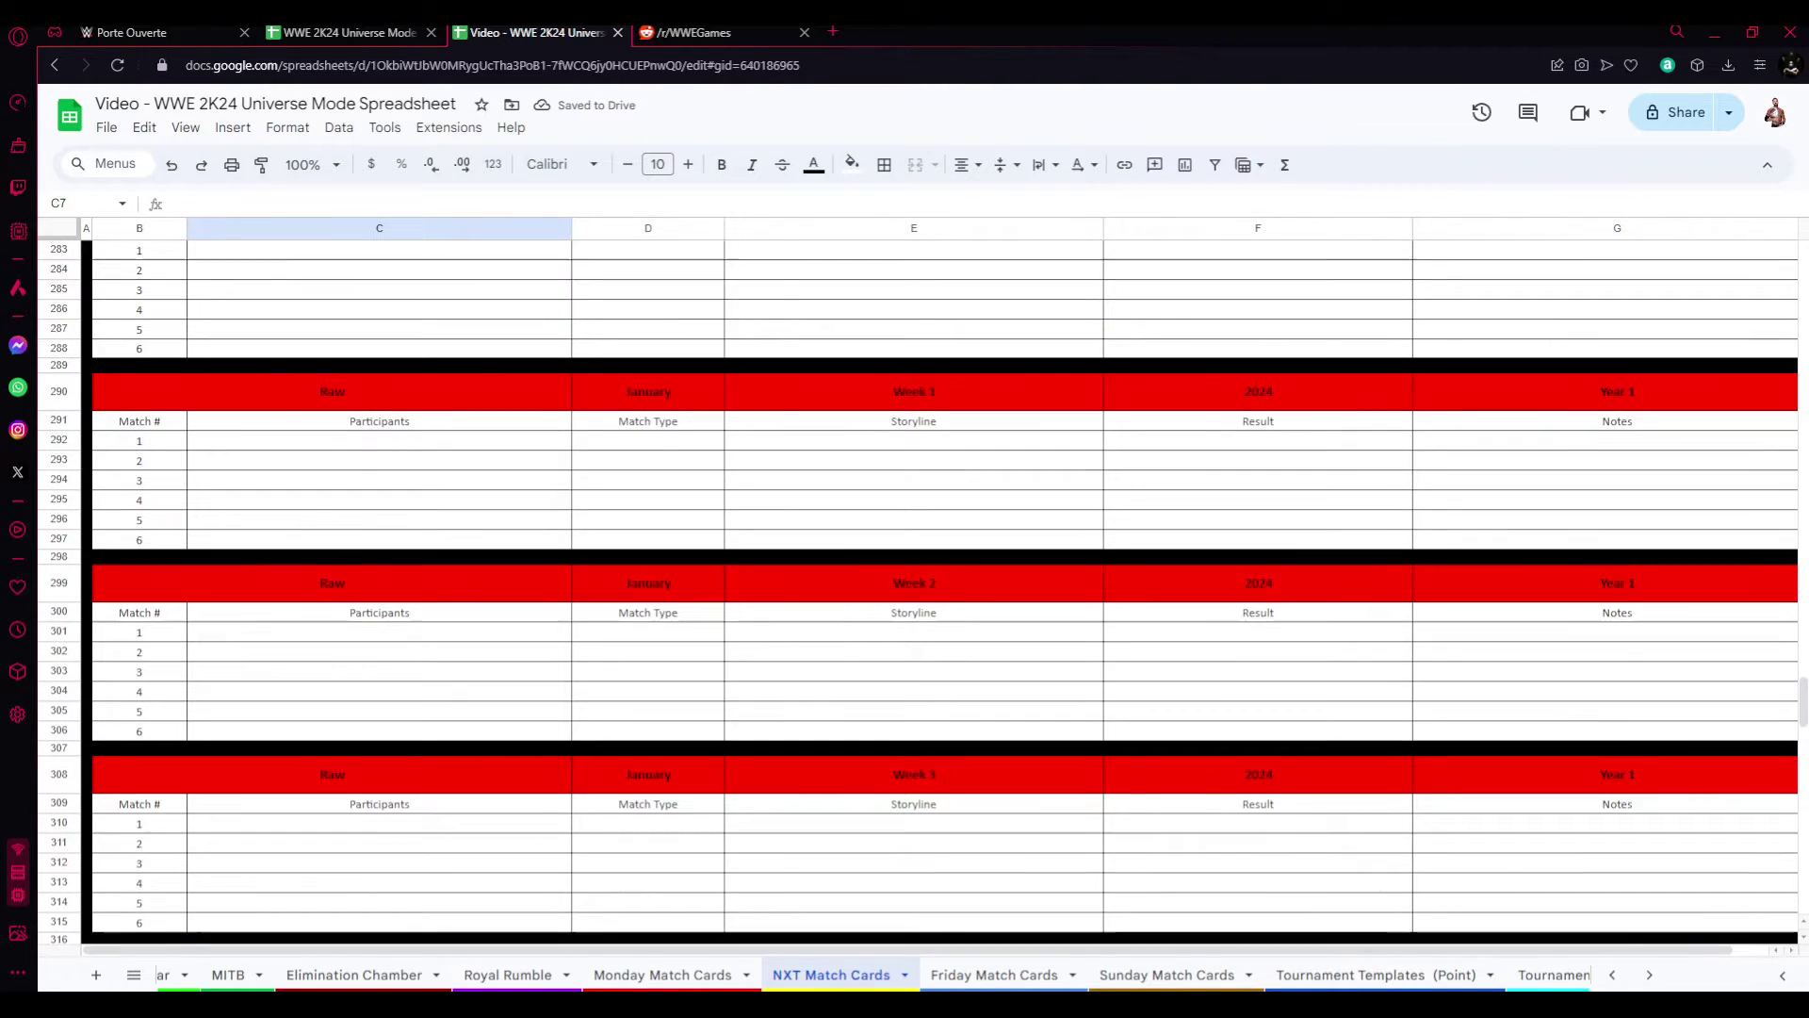
pyautogui.scroll(-8, 919, 594)
pyautogui.scroll(-8, 919, 593)
pyautogui.scroll(-3, 919, 594)
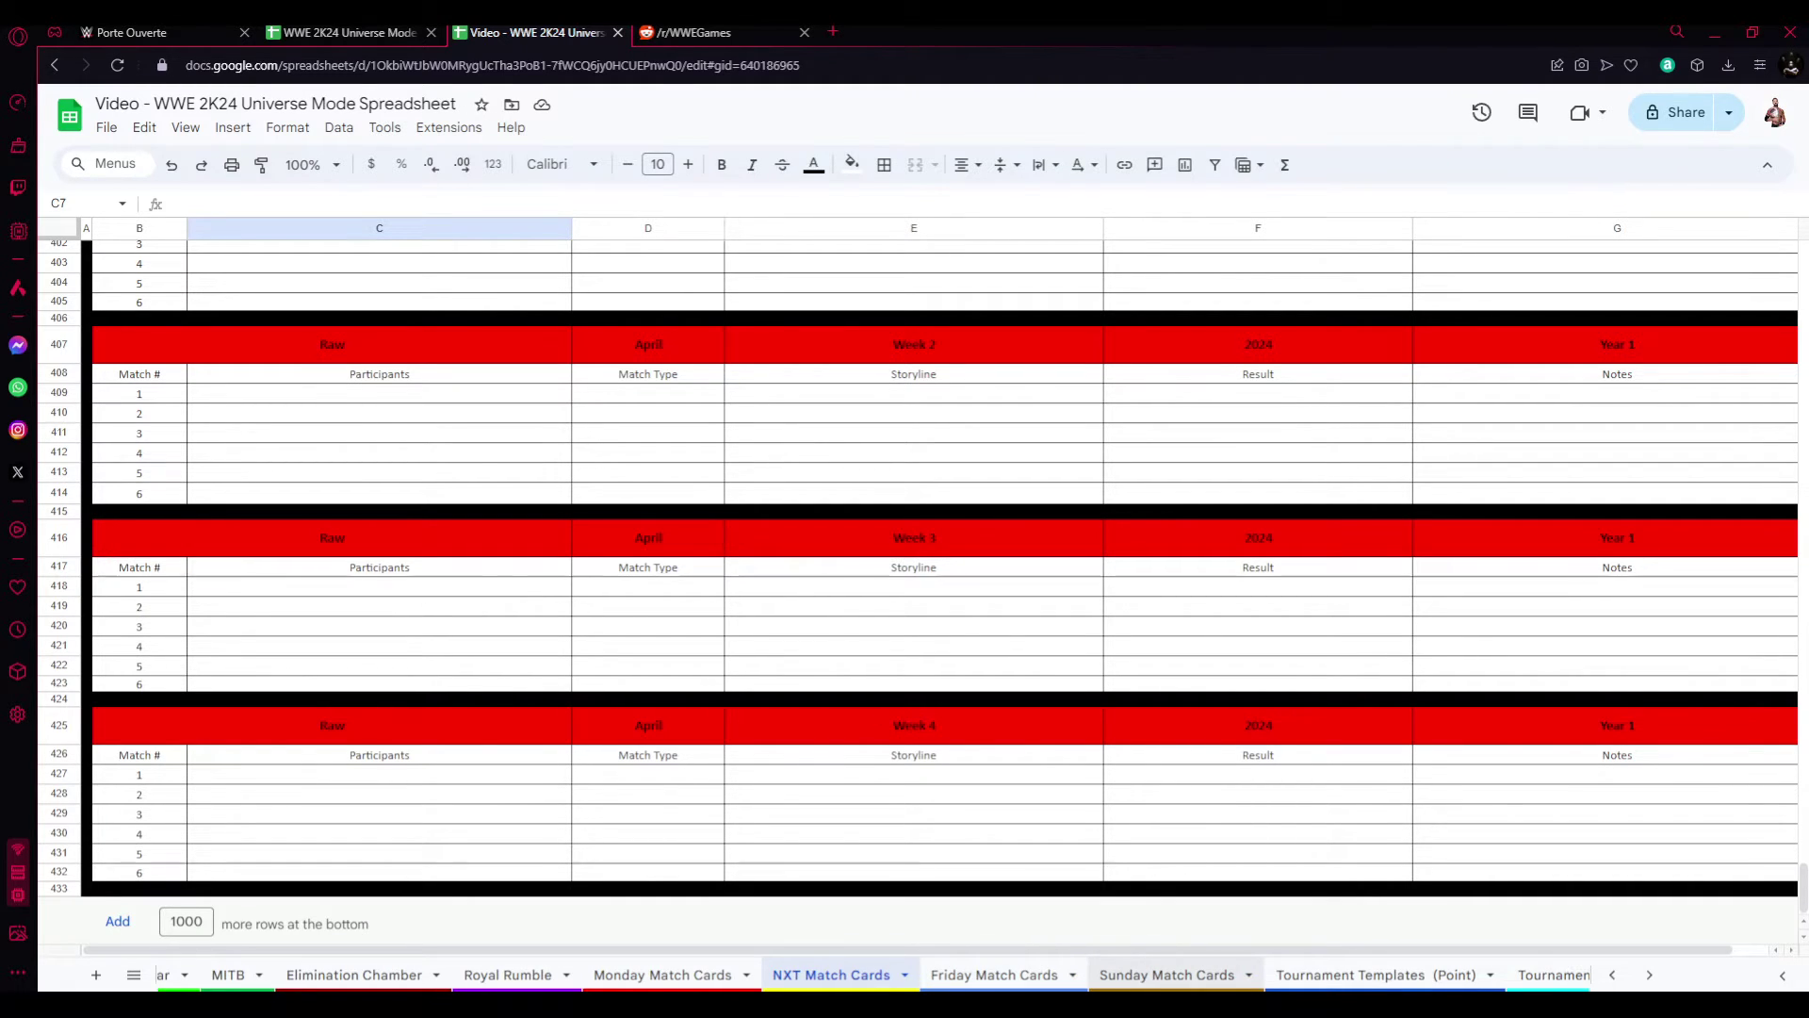
# - On the Calendar sheet, give the NXT entry in D5 a yellow fill
pyautogui.click(1166, 974)
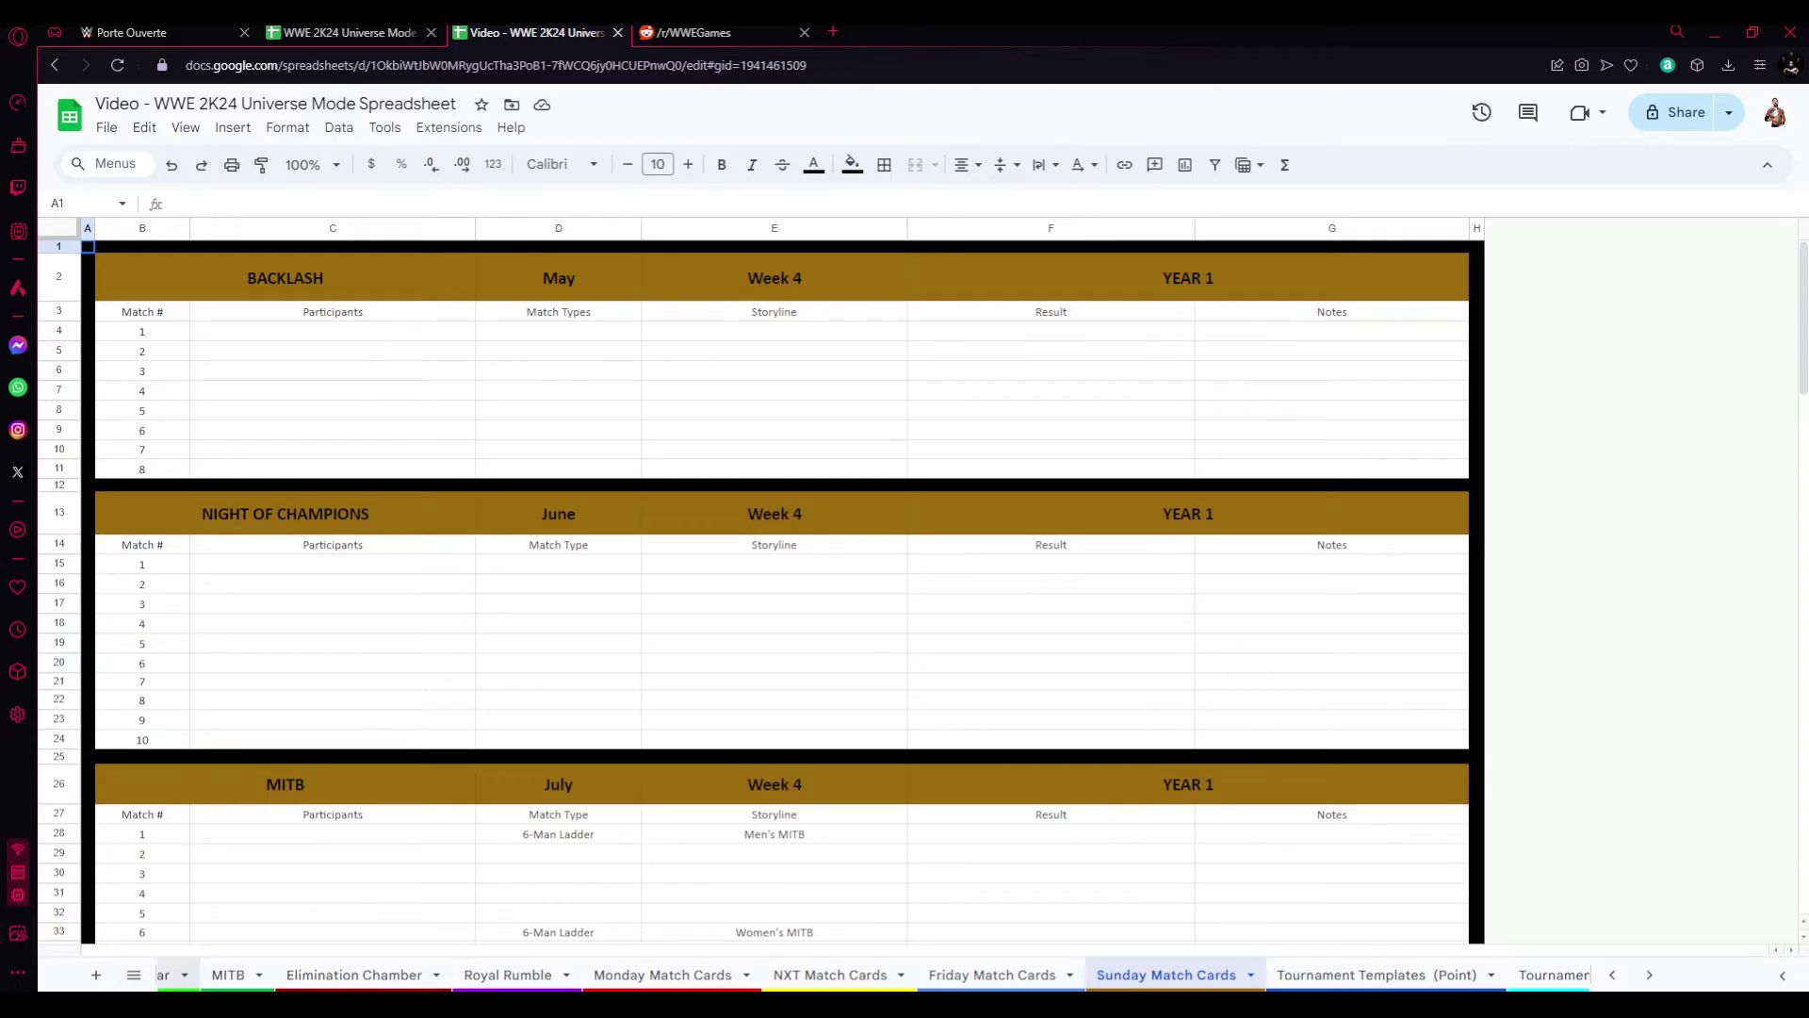
pyautogui.click(162, 974)
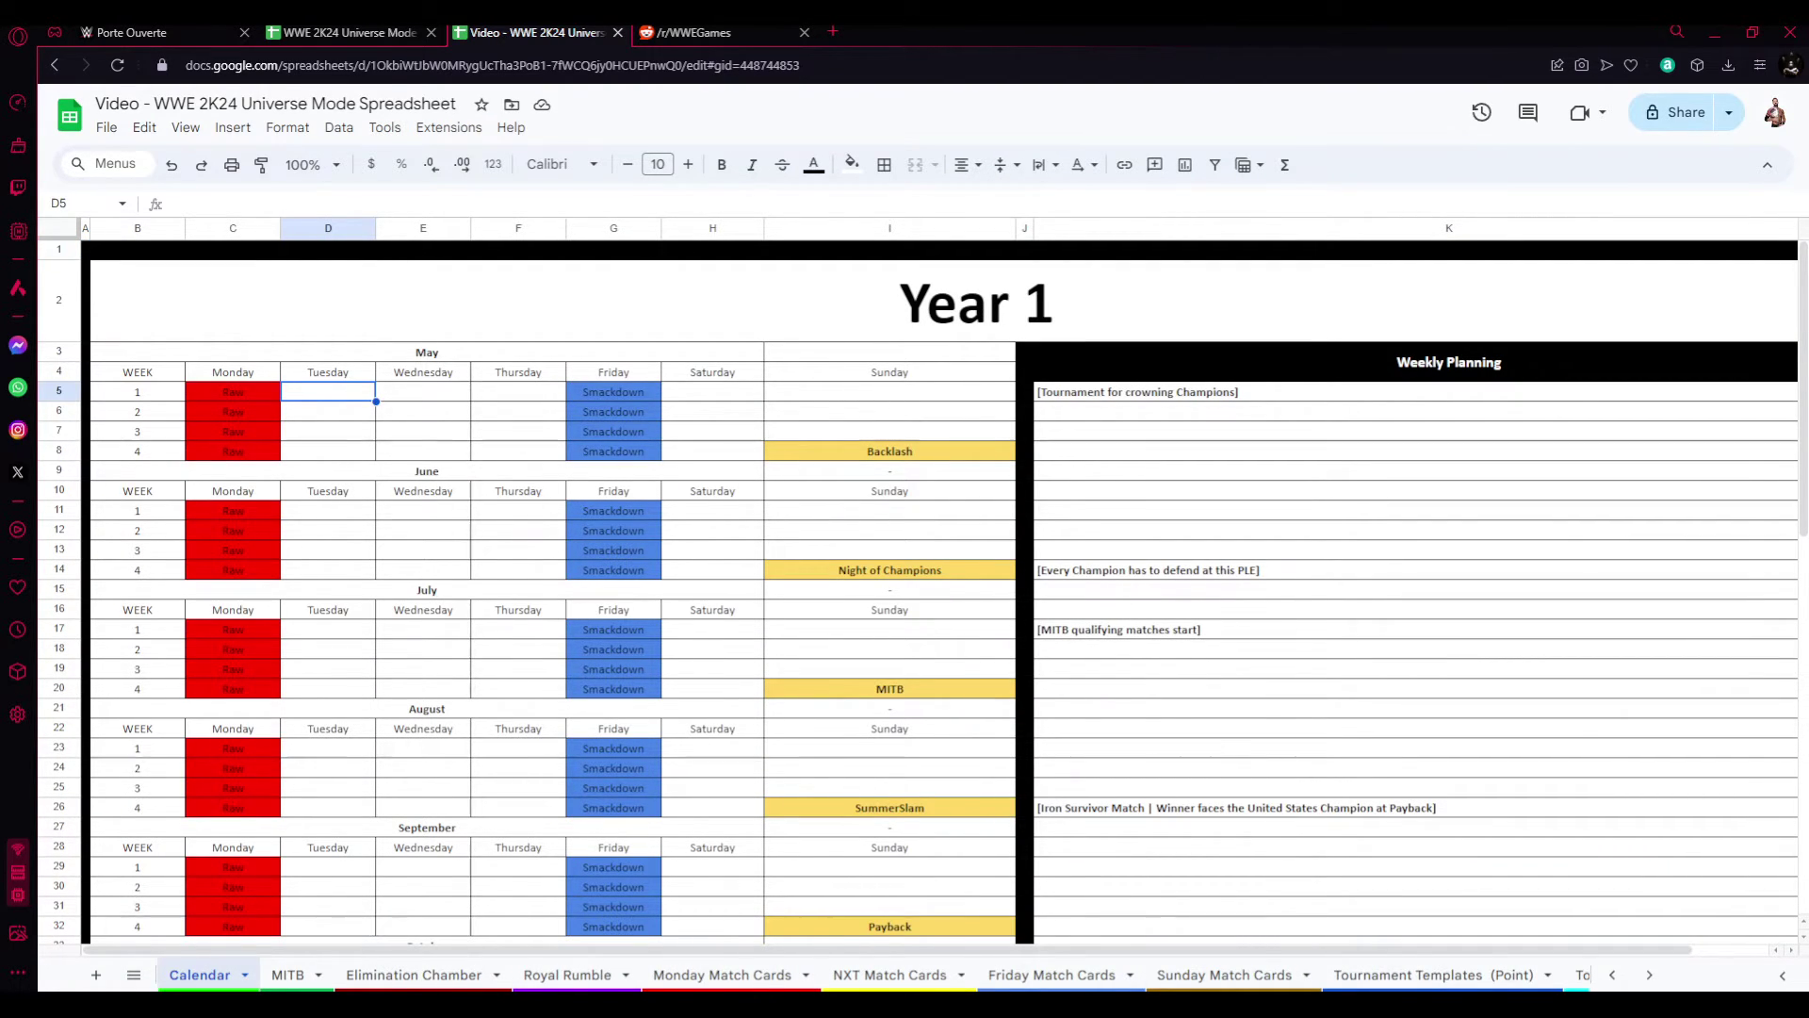
pyautogui.write('NXT')
pyautogui.click(851, 164)
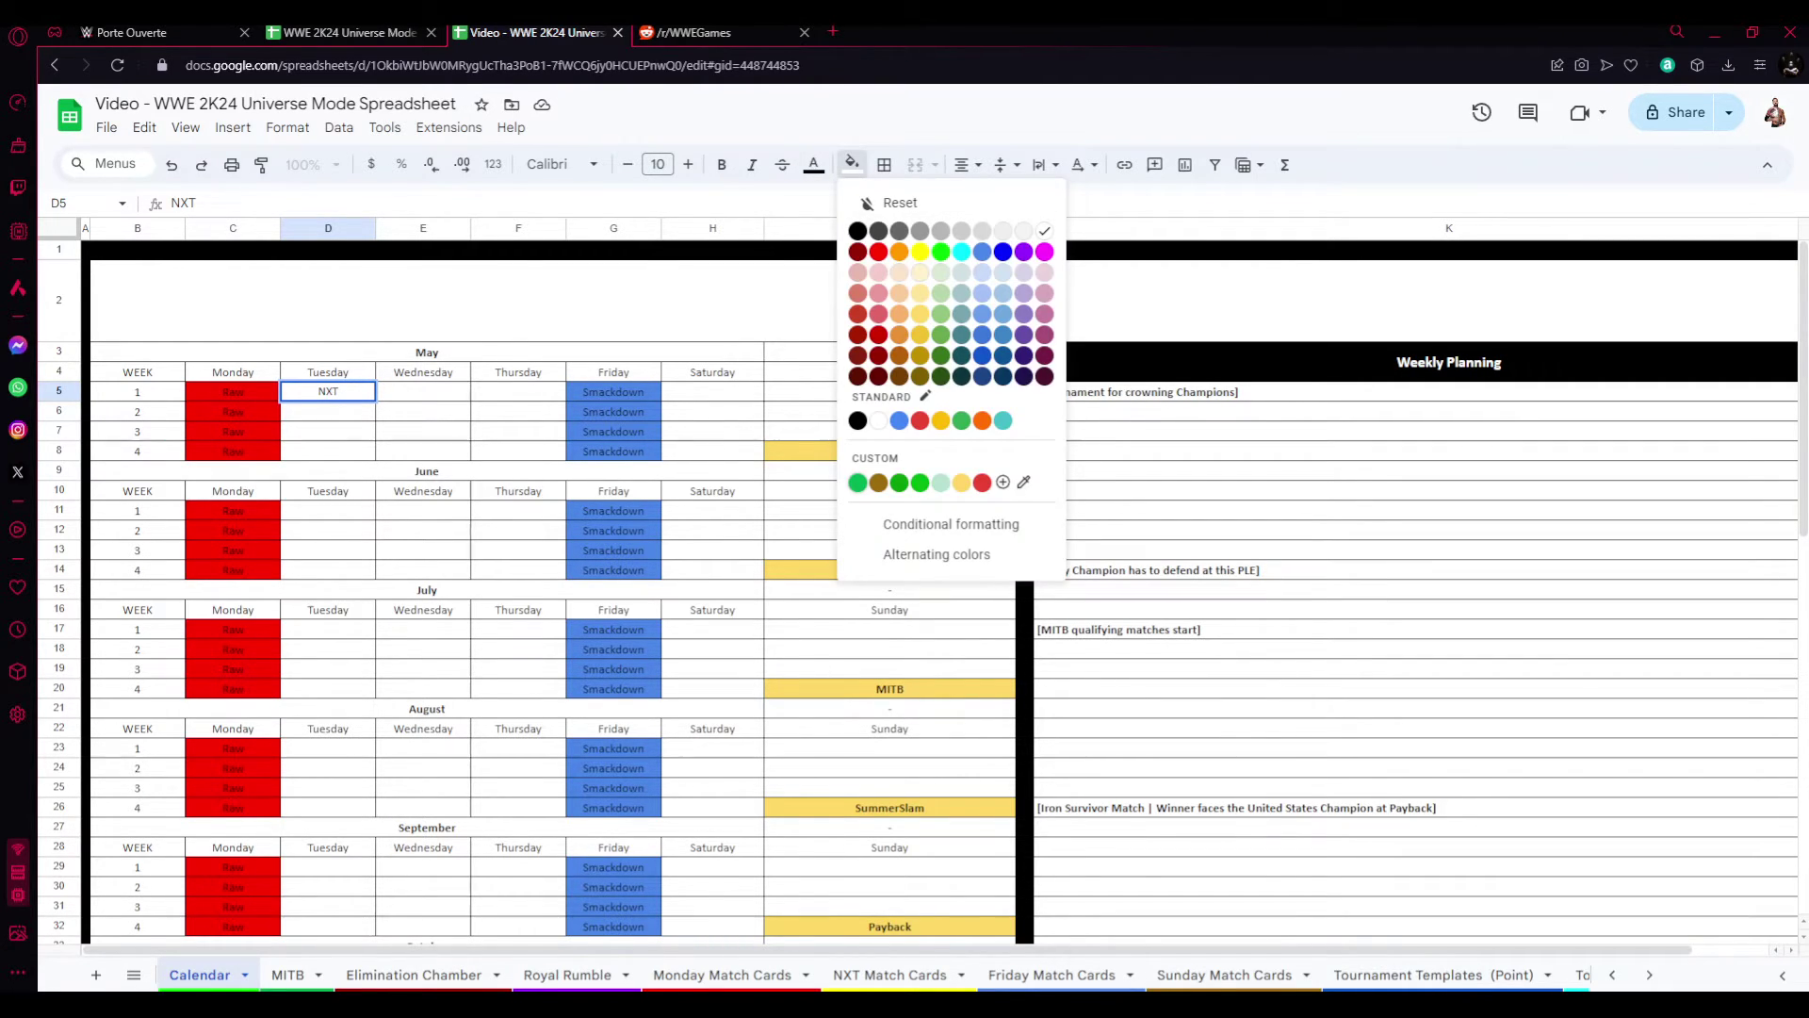
pyautogui.click(928, 275)
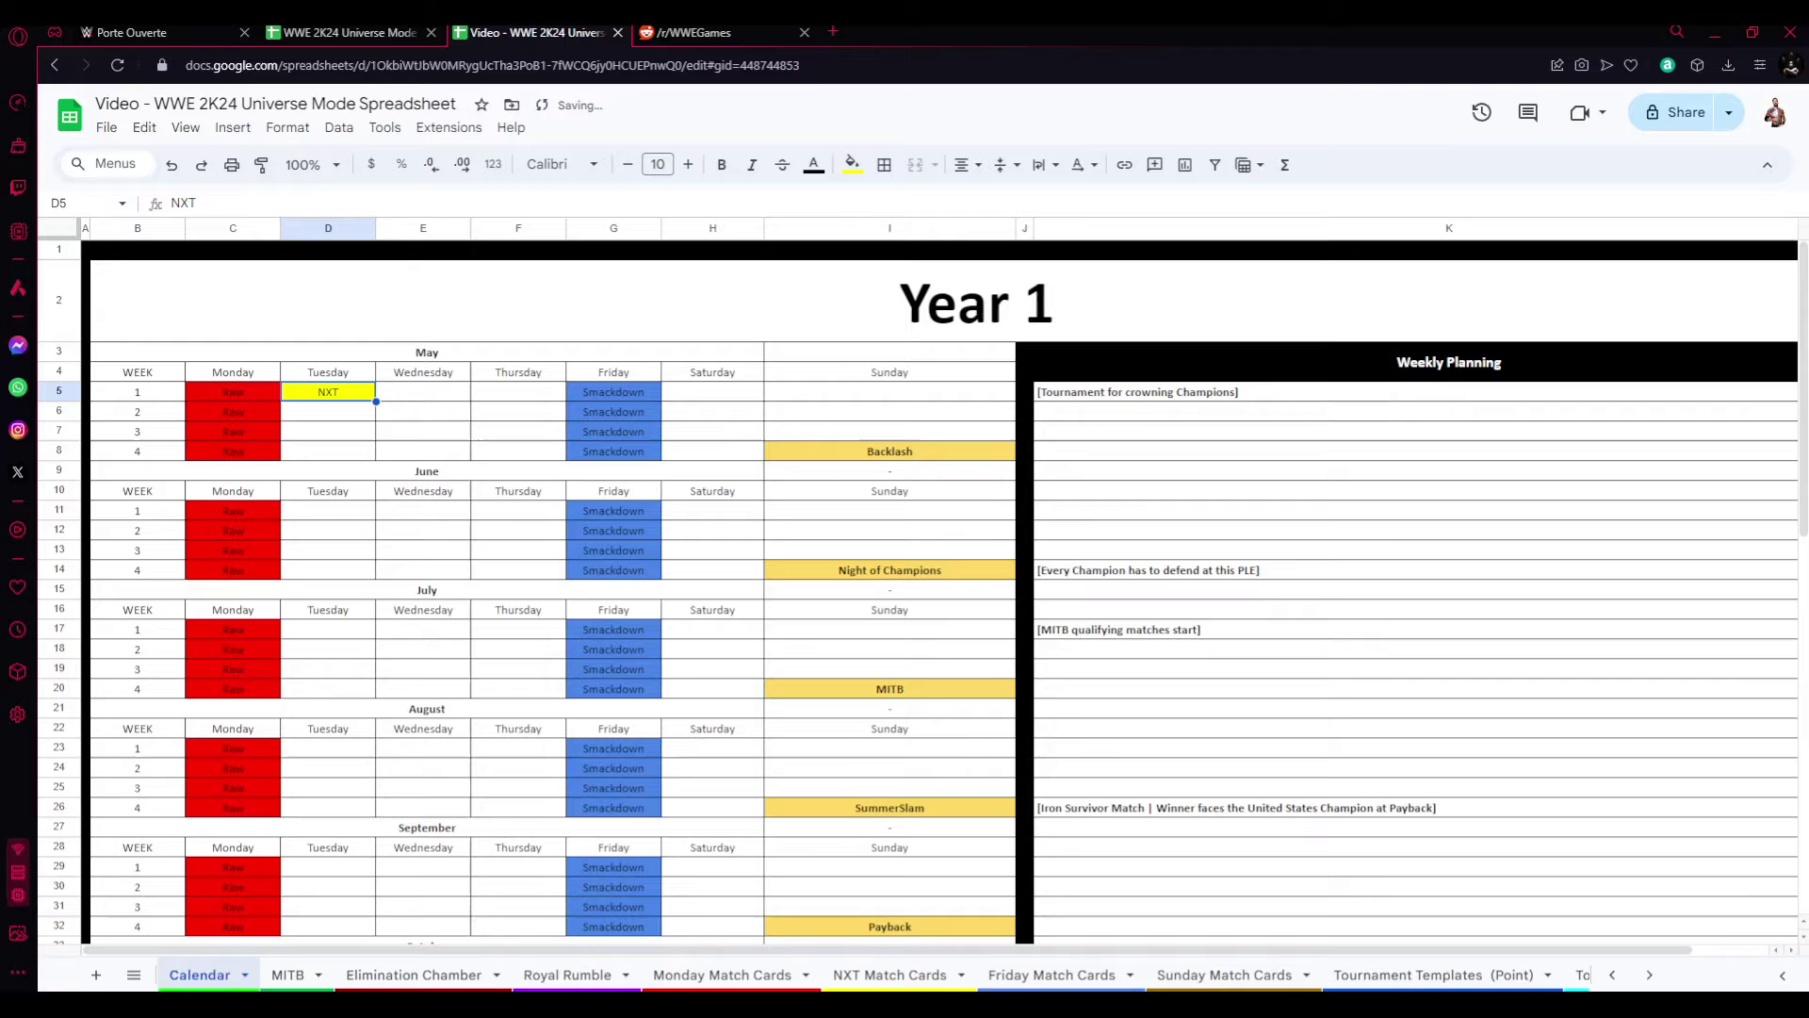
# - Paste the yellow NXT entry into D6, D7 and D8 for the remaining May Tuesdays
pyautogui.press('Down')
pyautogui.write('NXT')
pyautogui.press('Down')
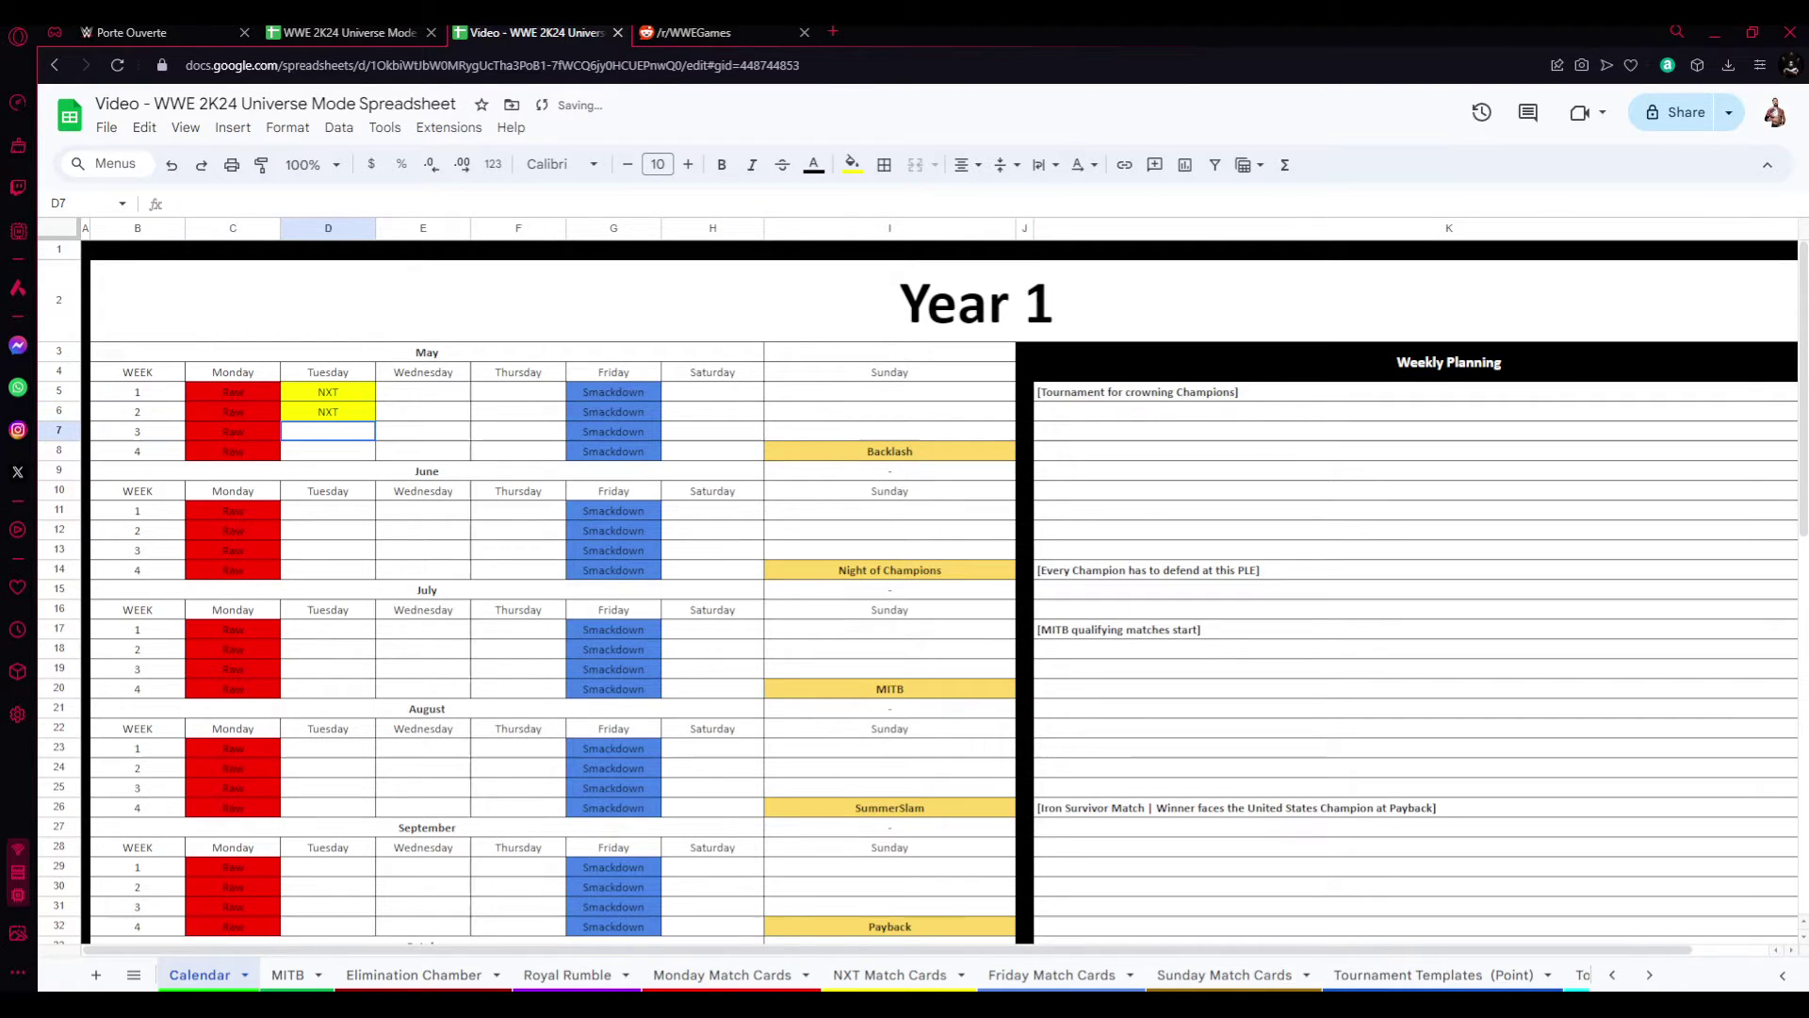
pyautogui.write('NXT')
pyautogui.press('Down')
pyautogui.write('NXT')
pyautogui.press('Down')
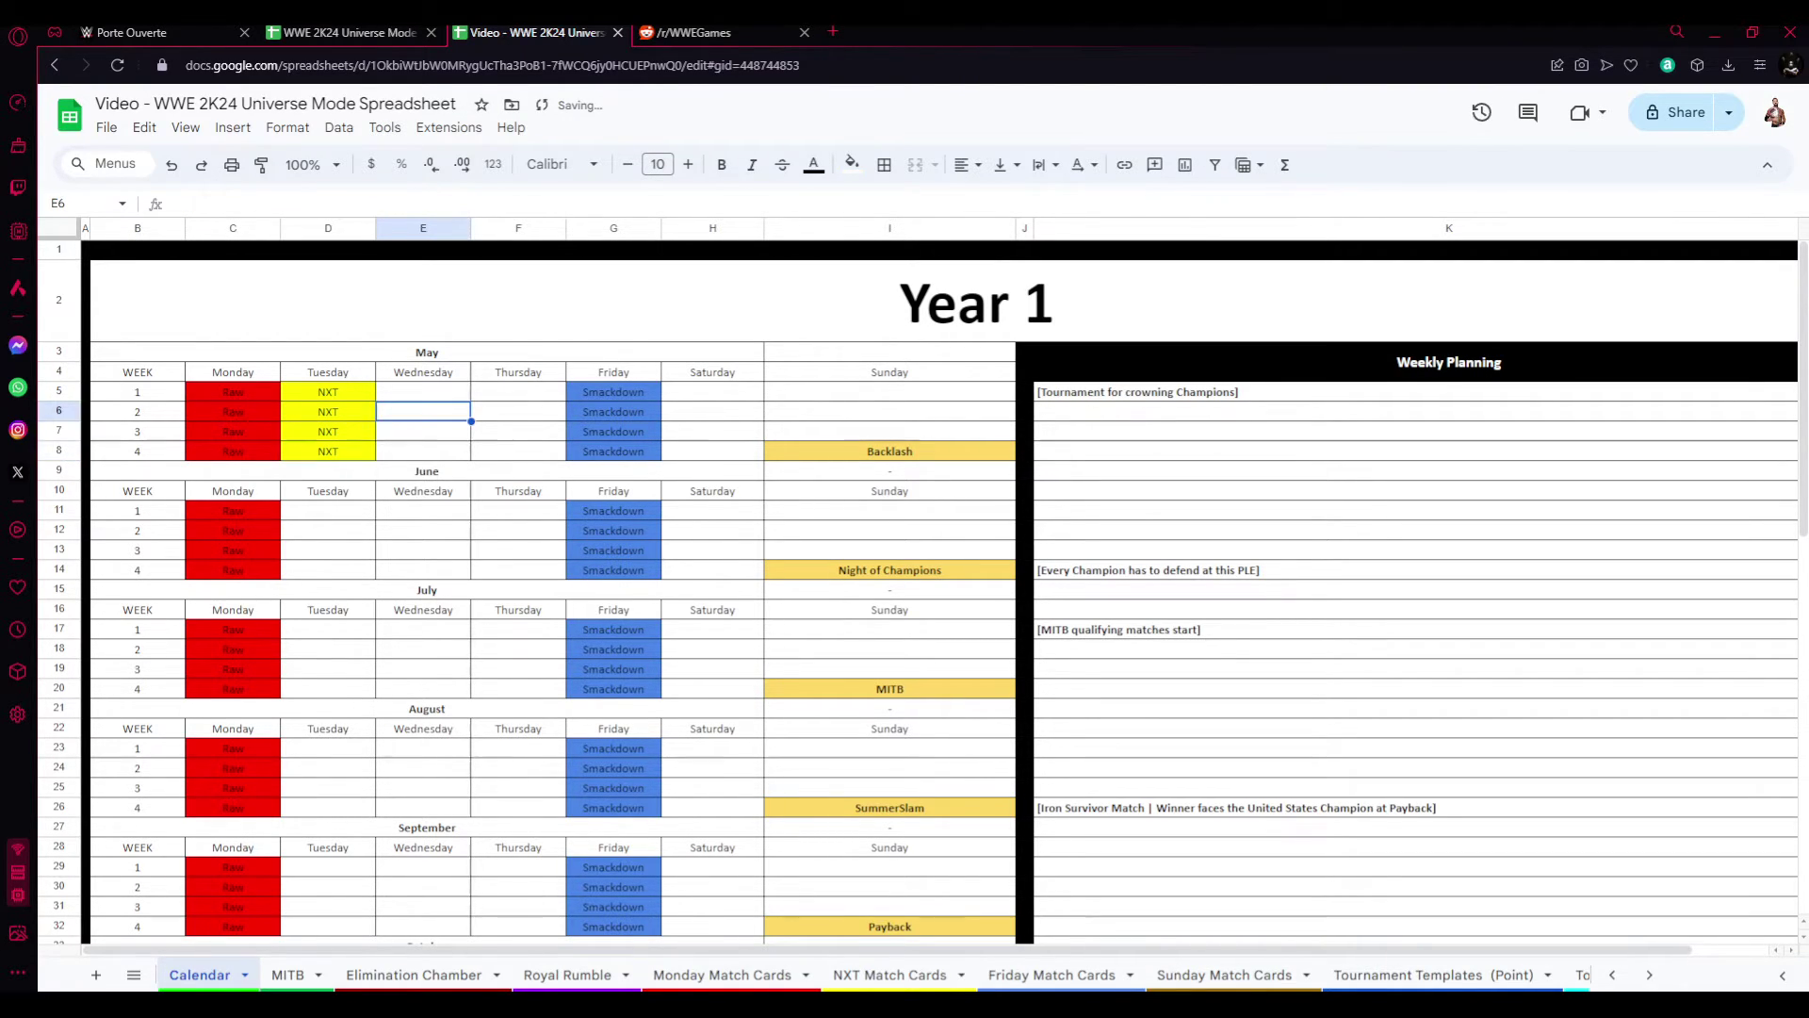
pyautogui.press('Down')
pyautogui.press('Down')
pyautogui.press('Down')
pyautogui.scroll(-10, 923, 592)
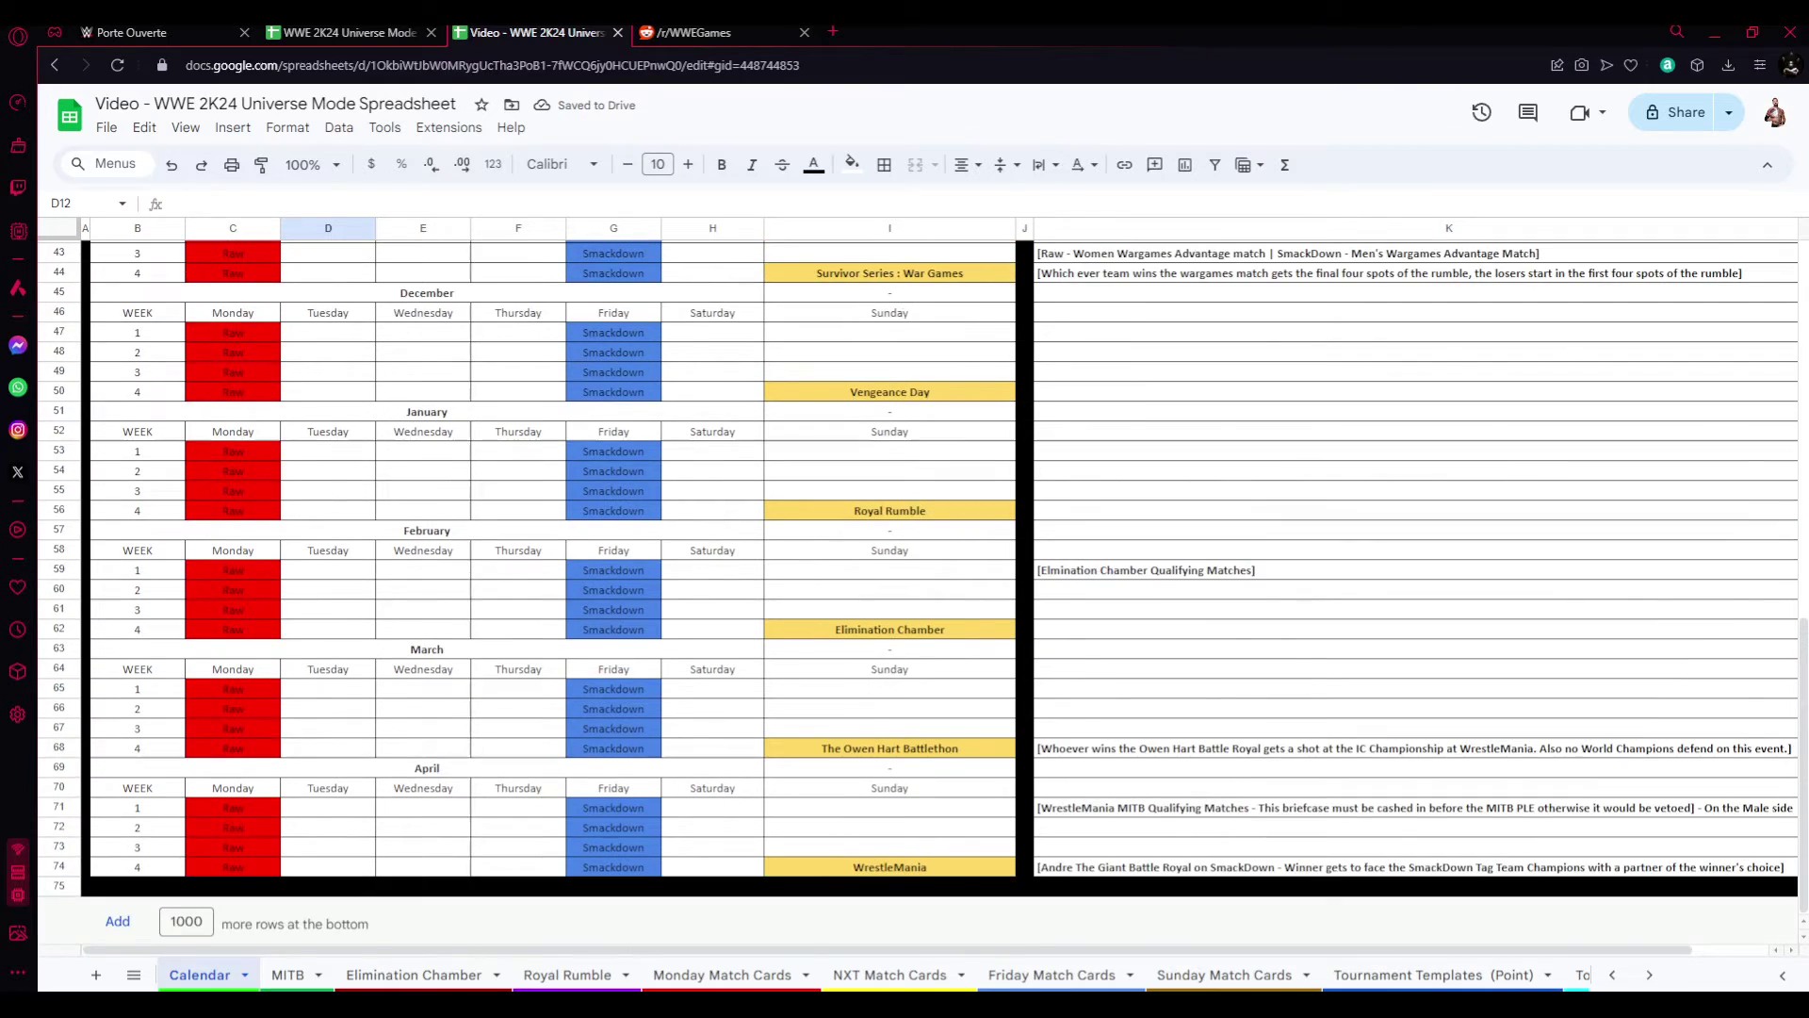
pyautogui.scroll(10, 924, 592)
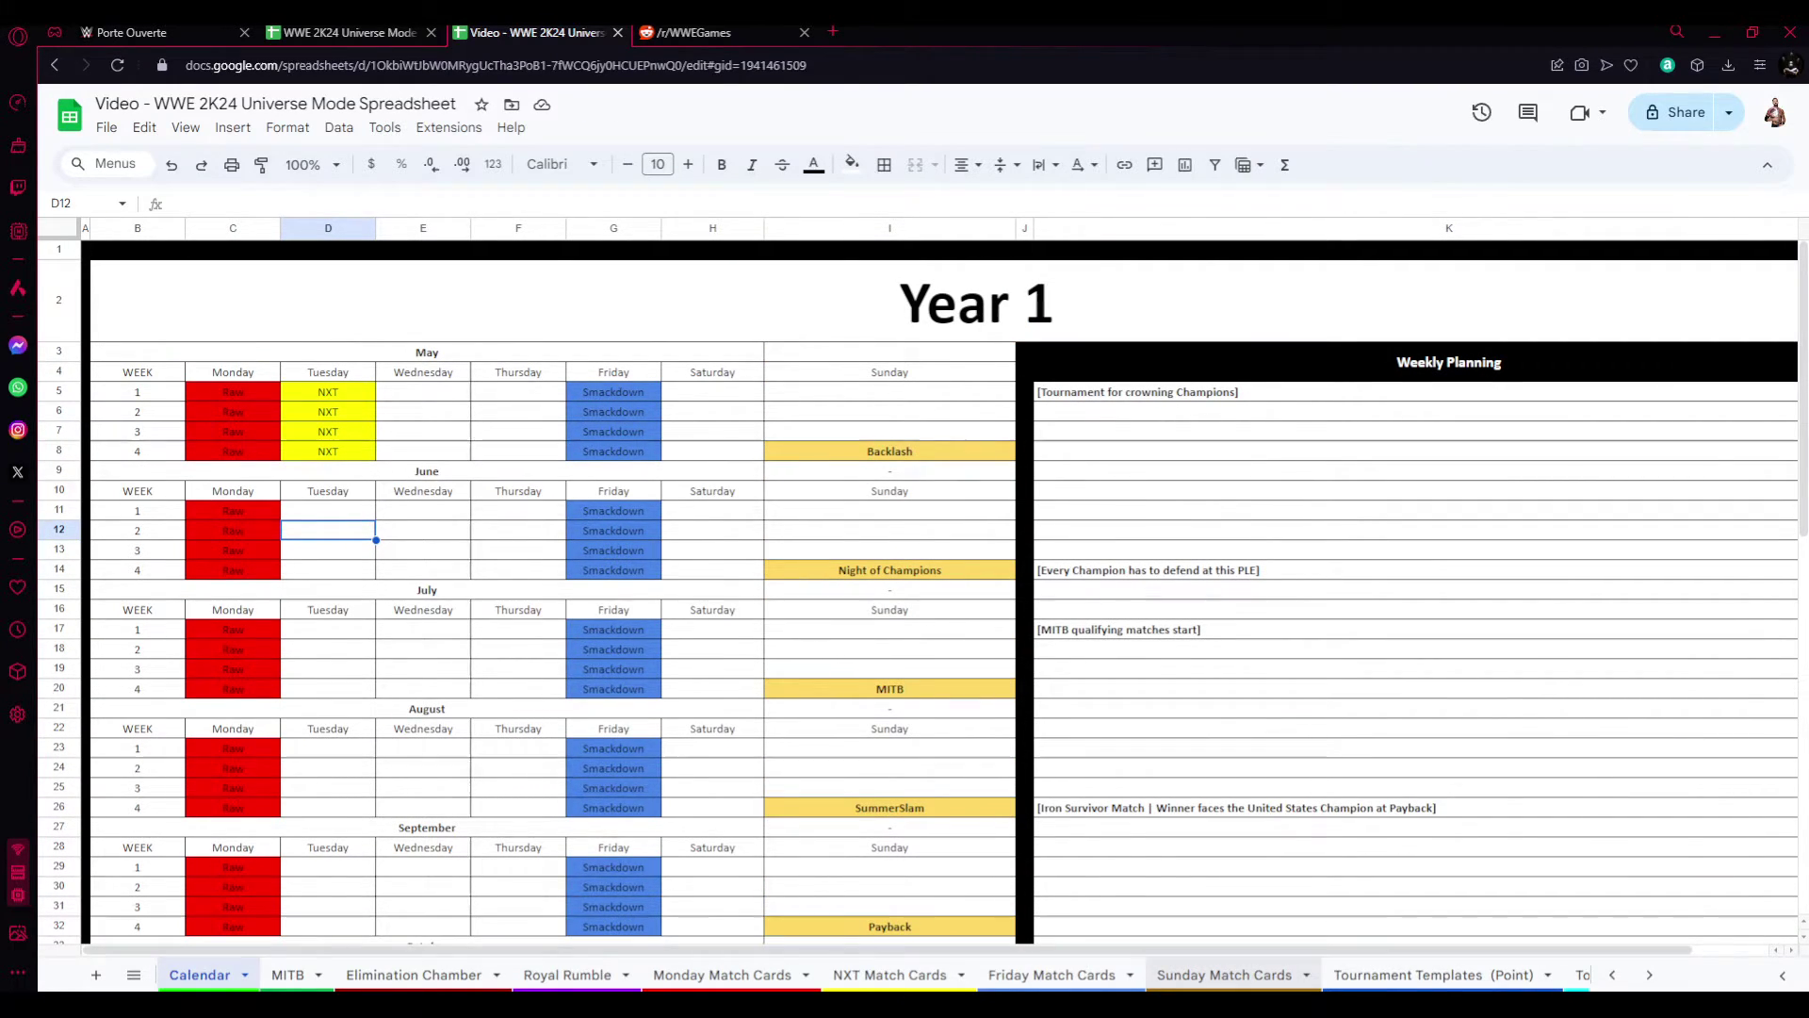
# - Enter a first event name in the May week 3 Sunday cell I7
pyautogui.click(1224, 975)
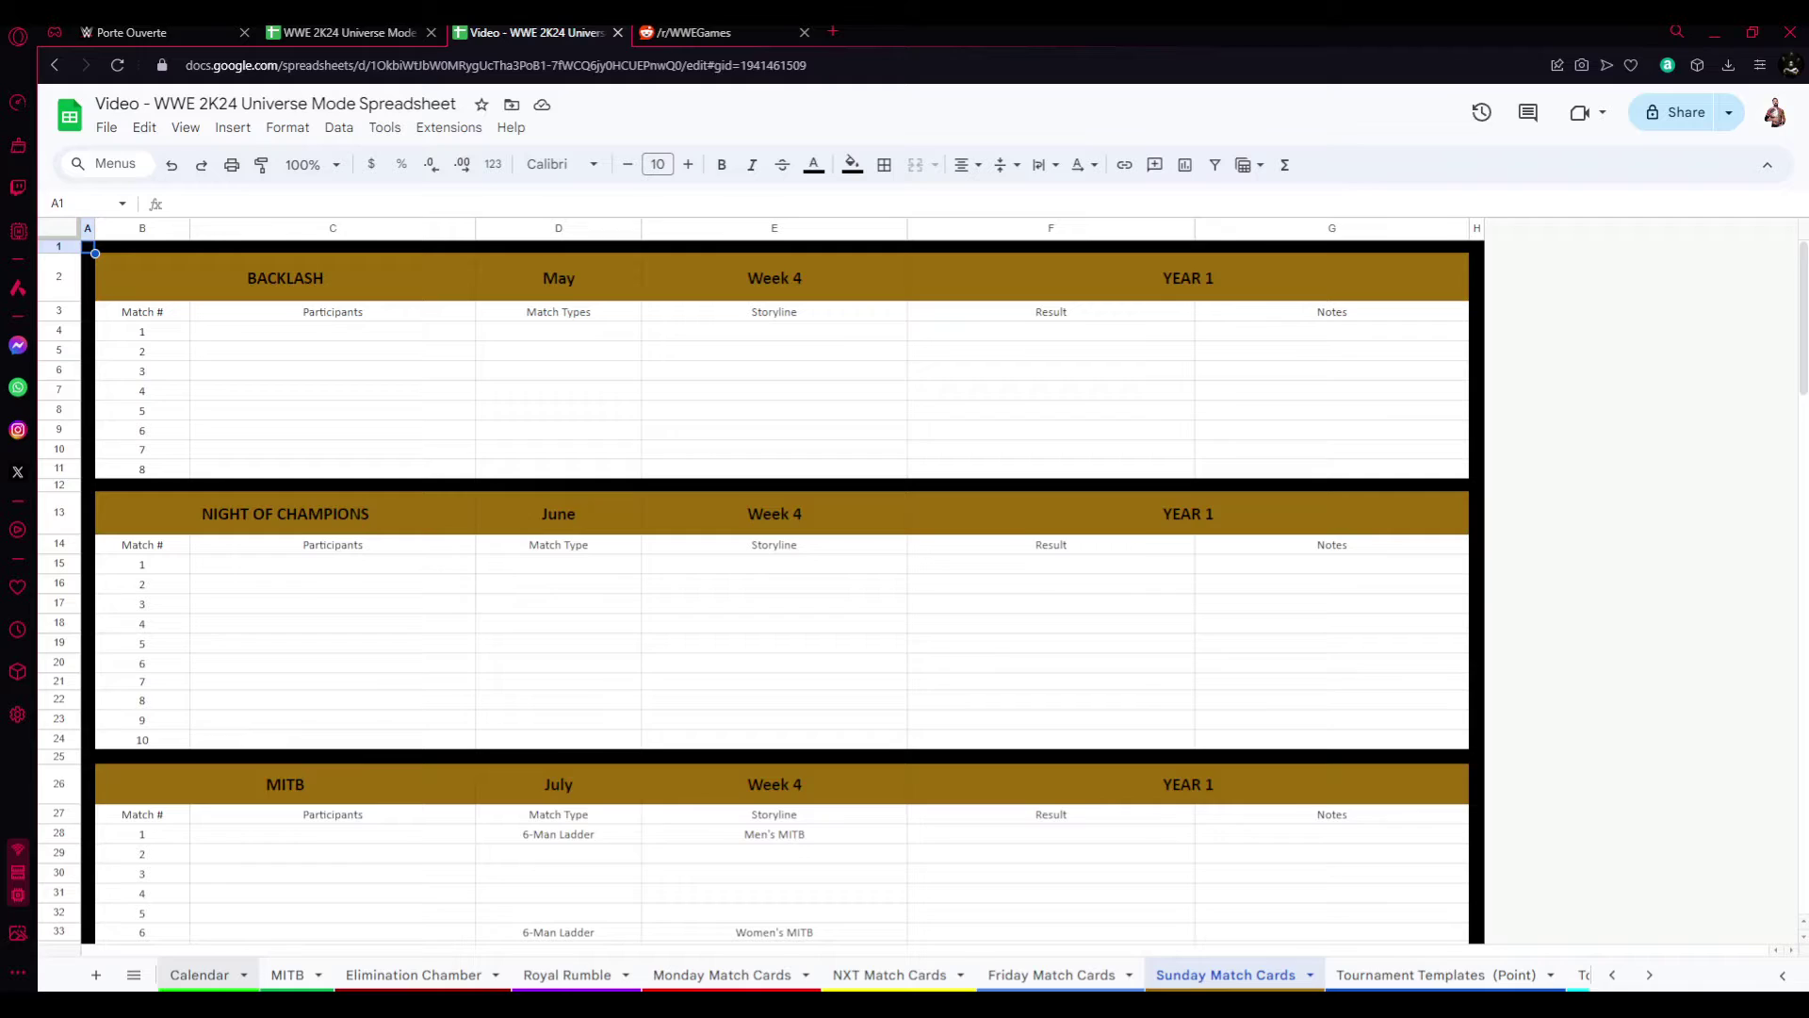
pyautogui.click(199, 974)
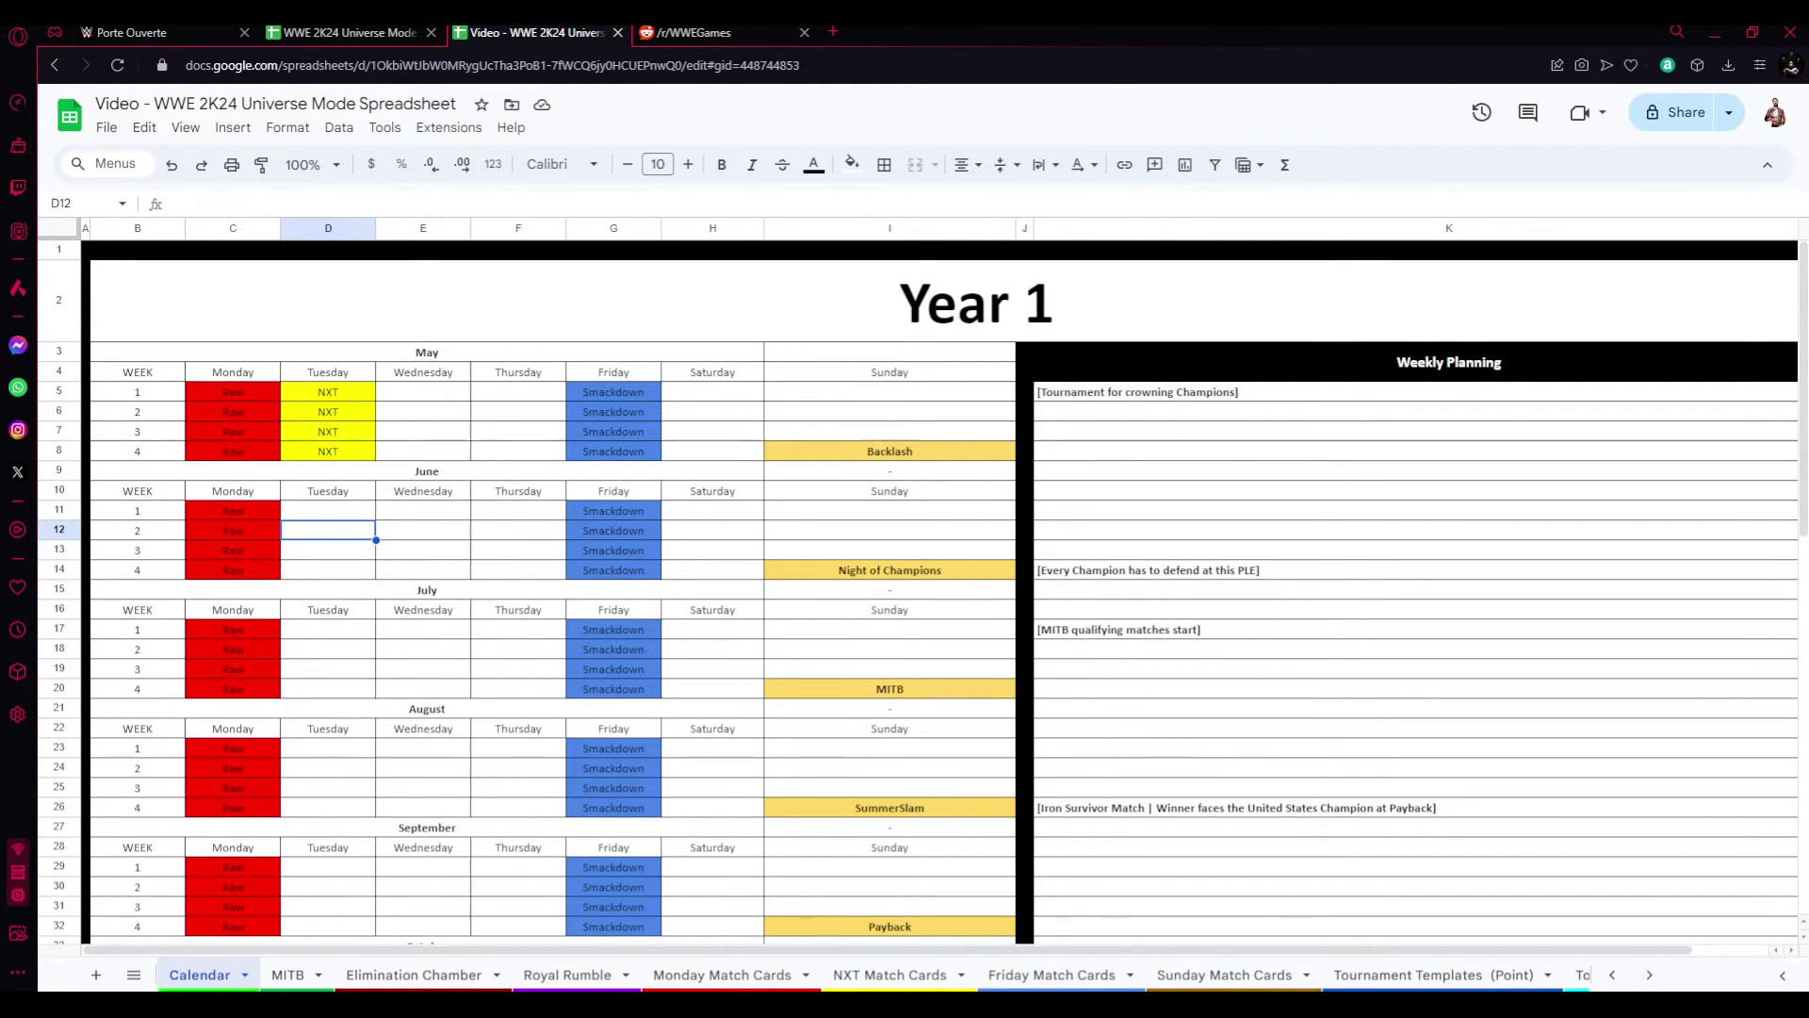
pyautogui.click(889, 432)
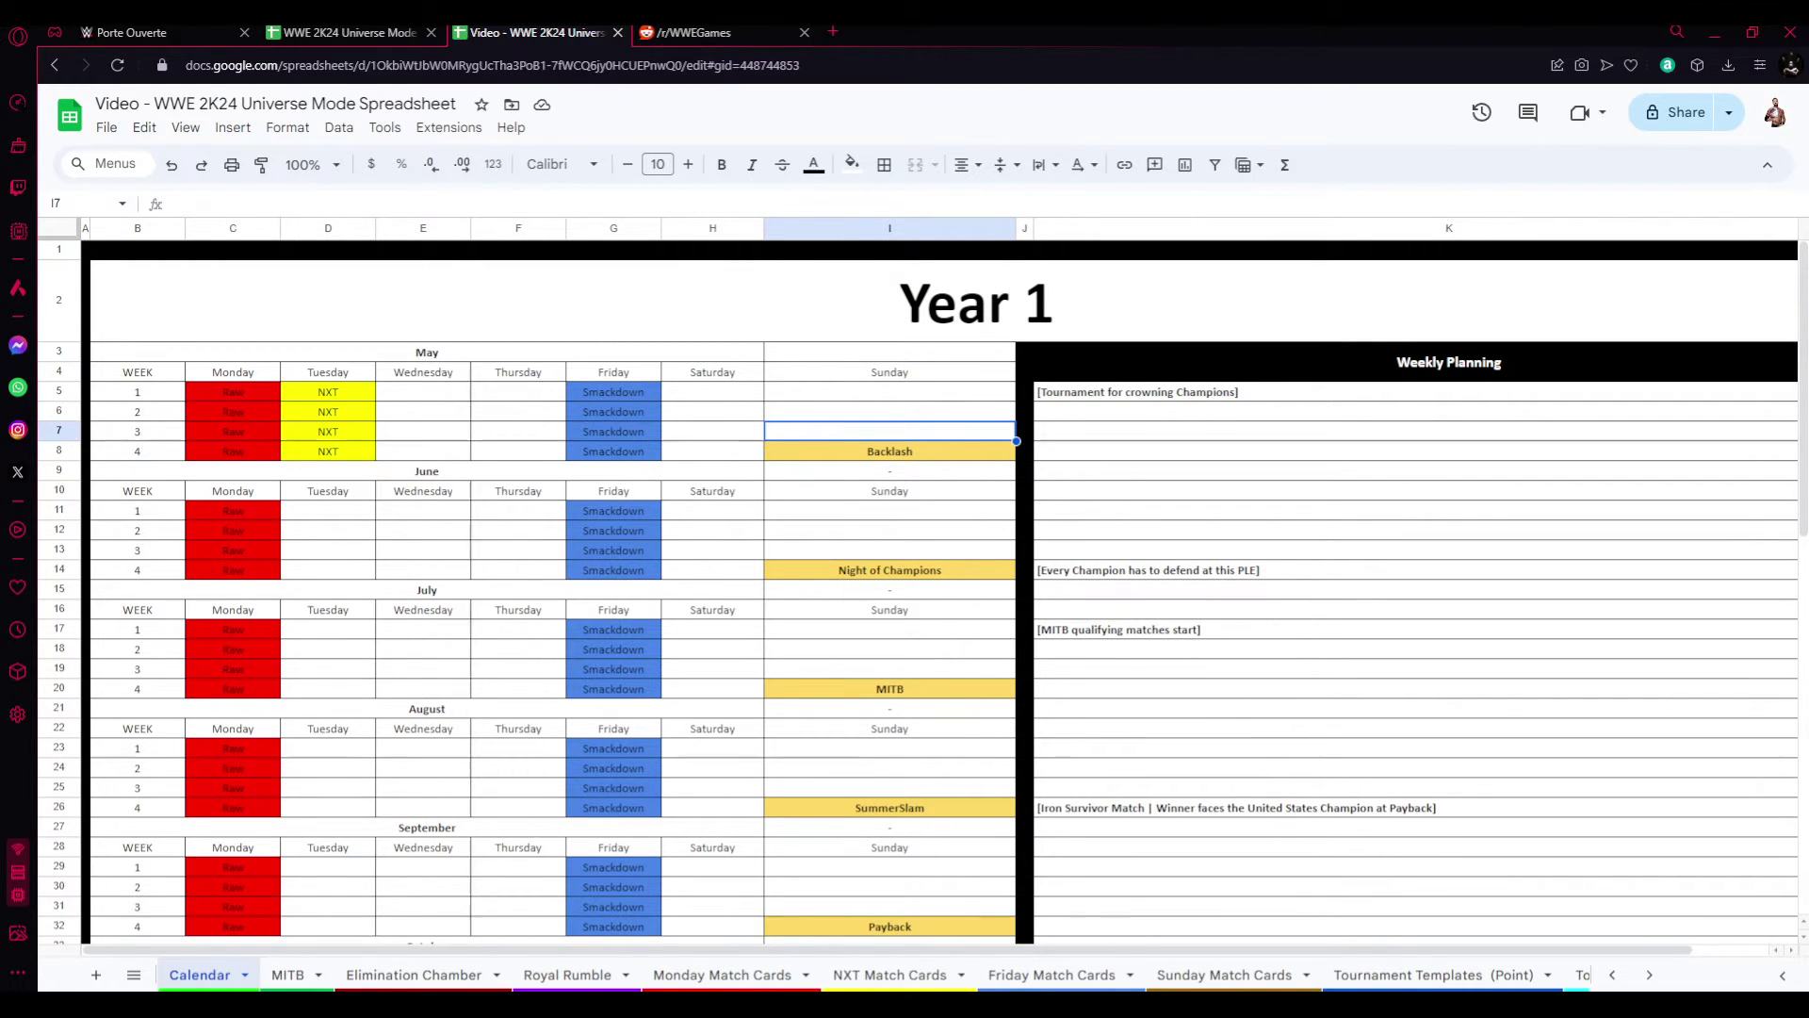
pyautogui.press('Return')
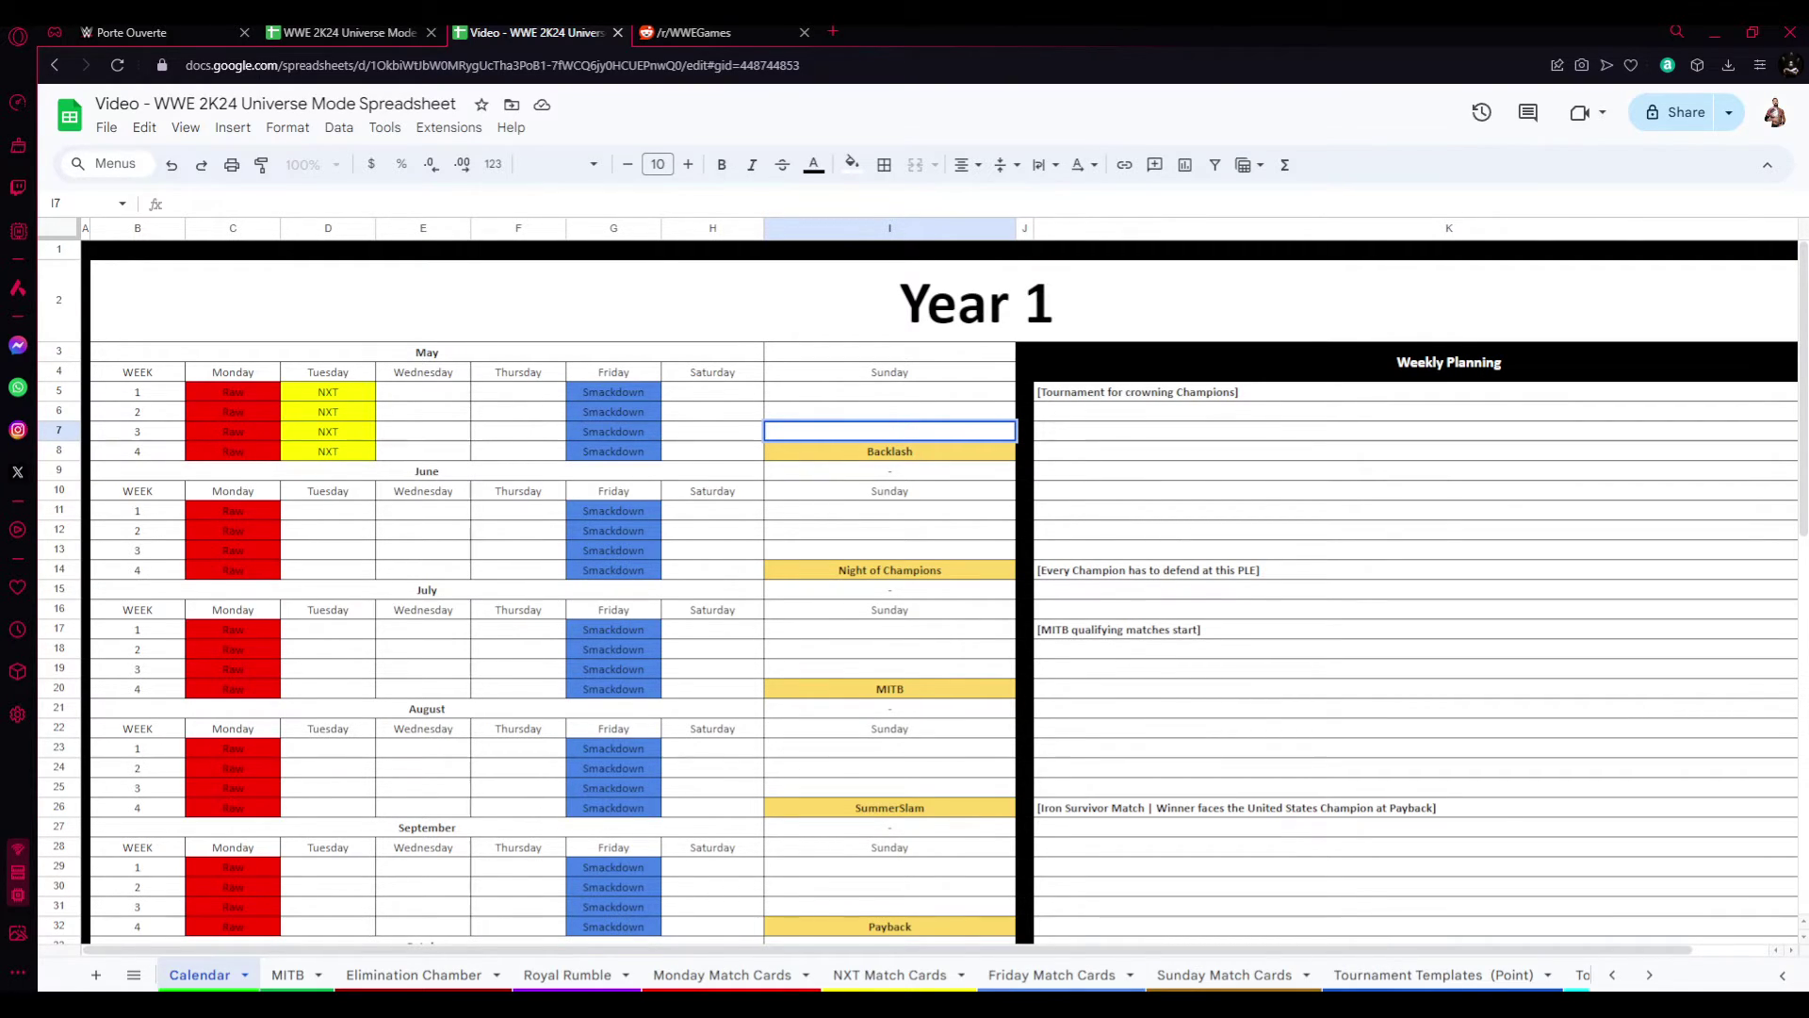
pyautogui.write('S[')
pyautogui.press('BackSpace')
pyautogui.write('pr')
pyautogui.write('ing B')
pyautogui.write('r')
pyautogui.write('eak')
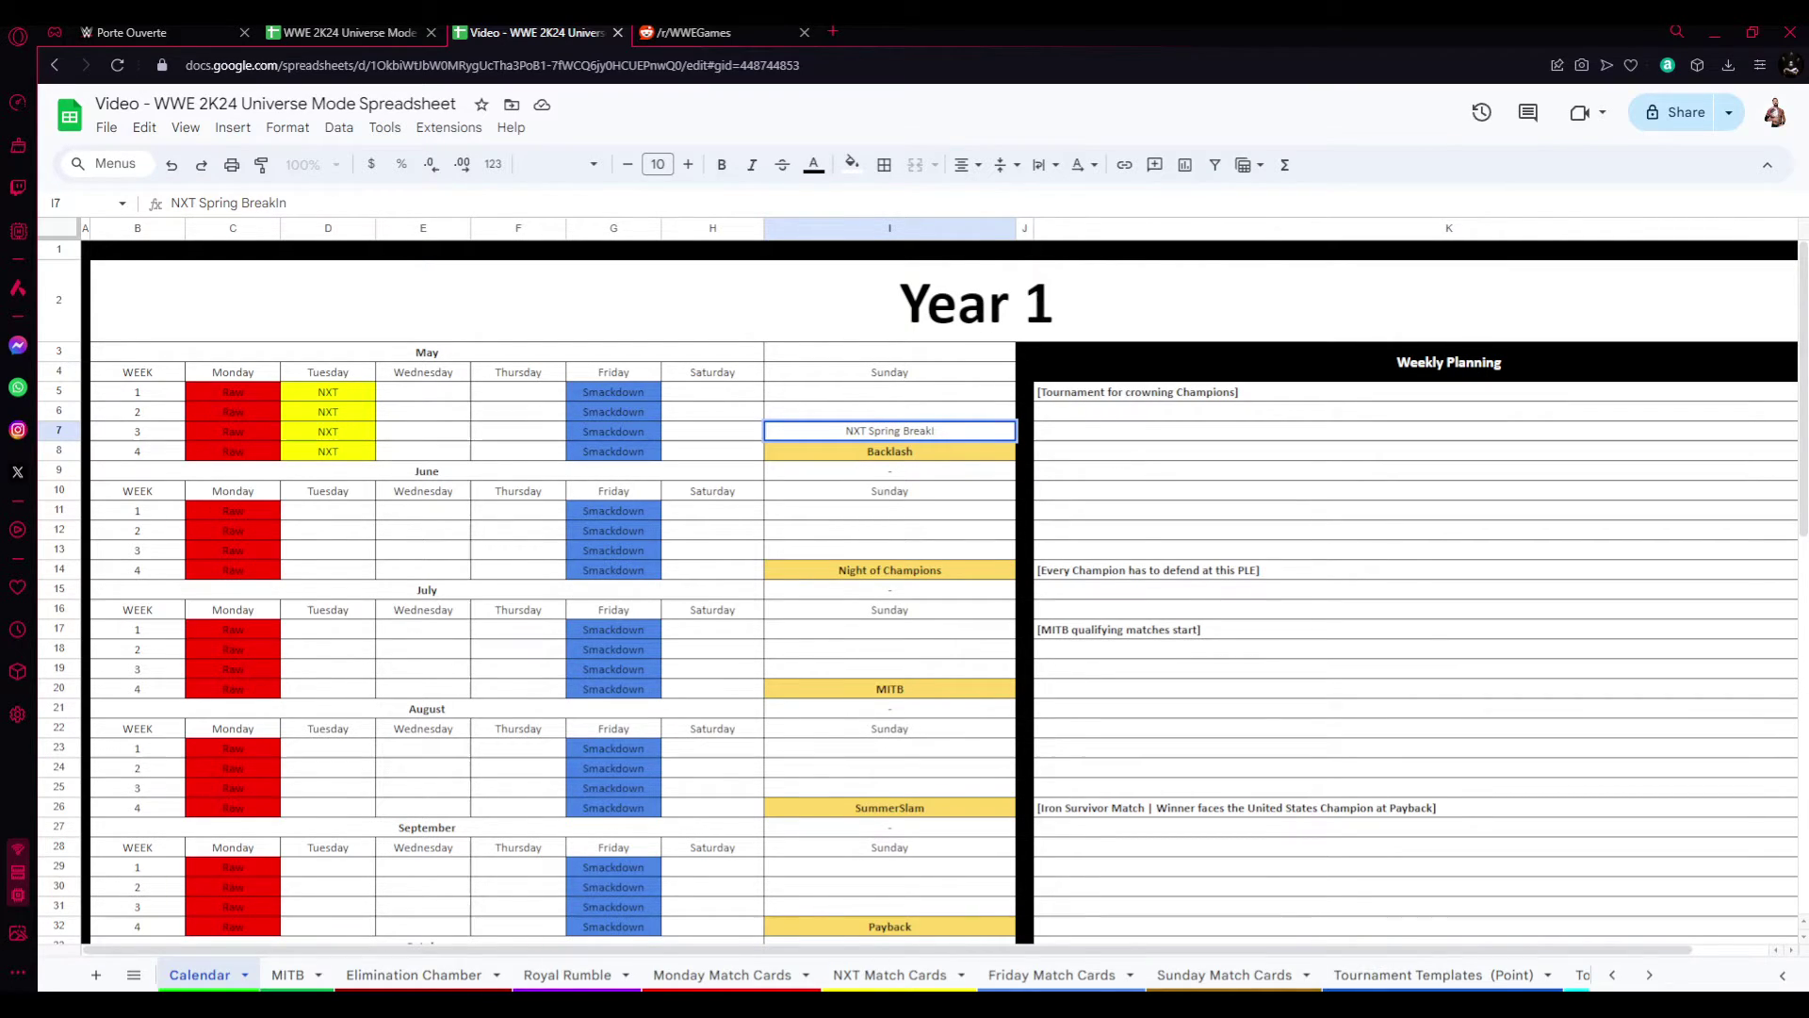
pyautogui.write(' in')
pyautogui.press('Return')
# - Revise I7 to NXT Battleground, then to NXT Gold Rush
pyautogui.press('Up')
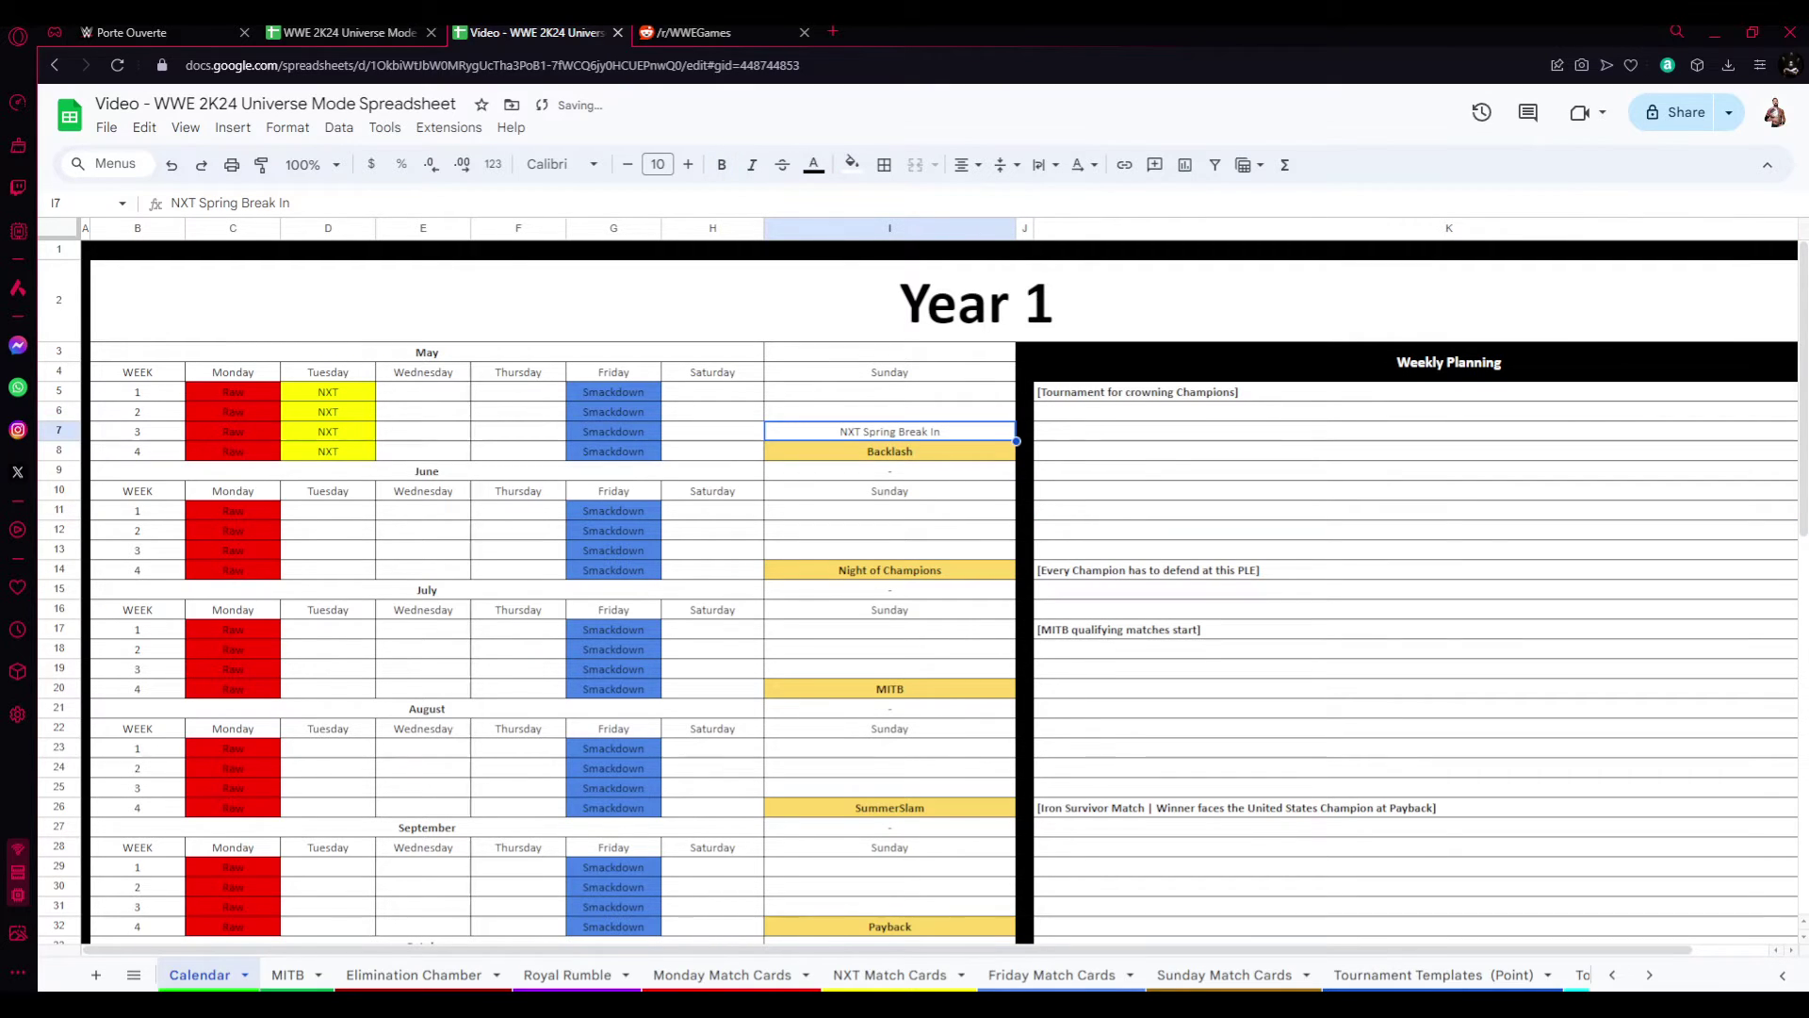
pyautogui.press('Return')
pyautogui.hotkey('shift', 'Left')
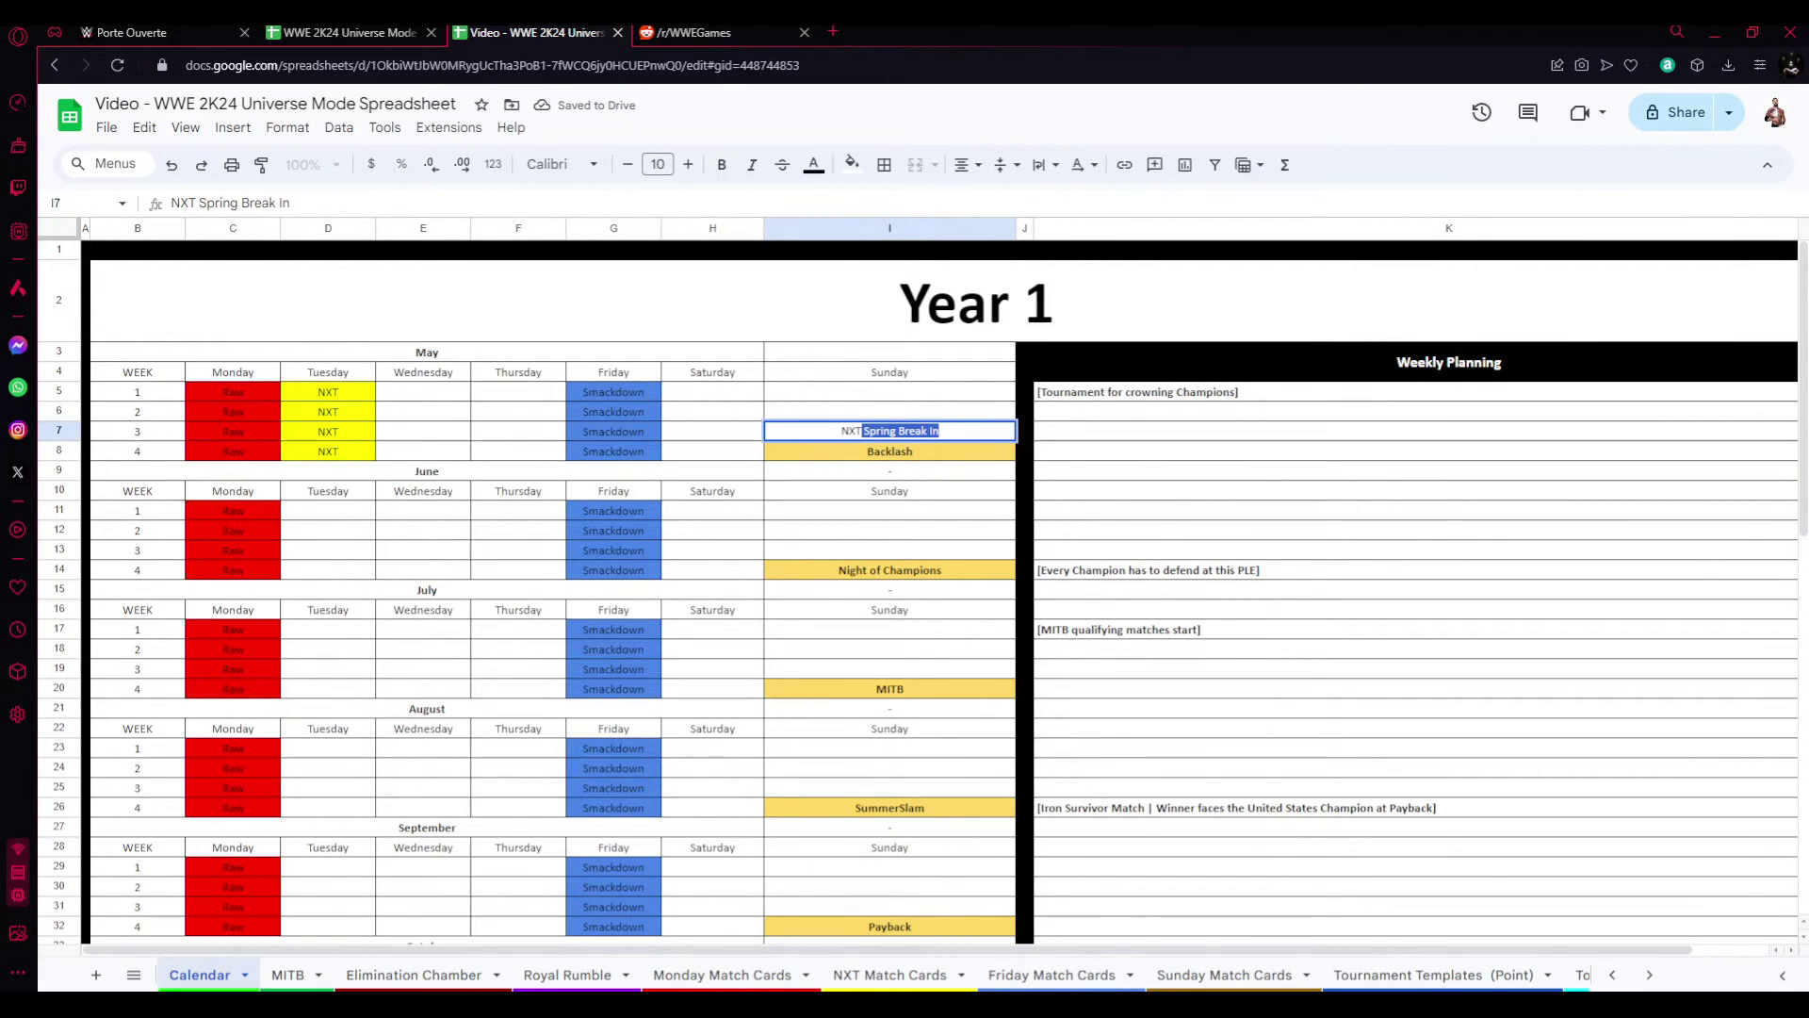
pyautogui.write('Battl')
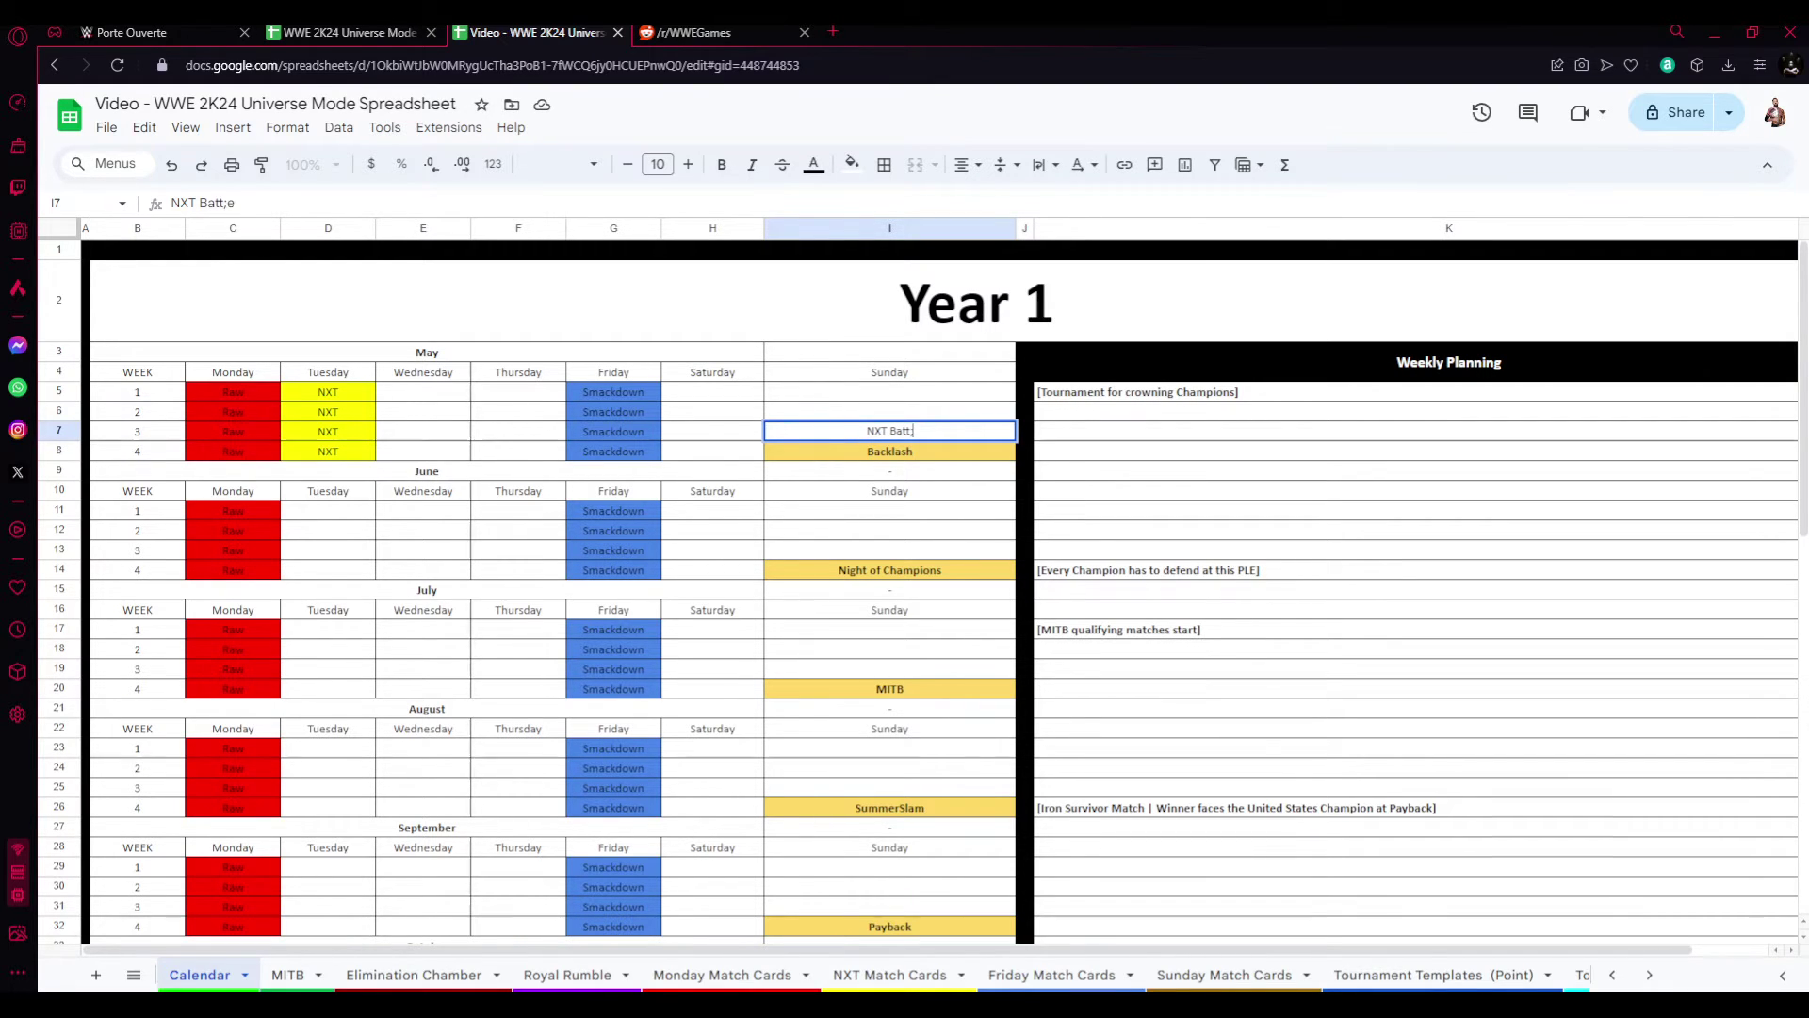
pyautogui.write('eground')
pyautogui.hotkey('ctrl', 'Return')
pyautogui.press('Return')
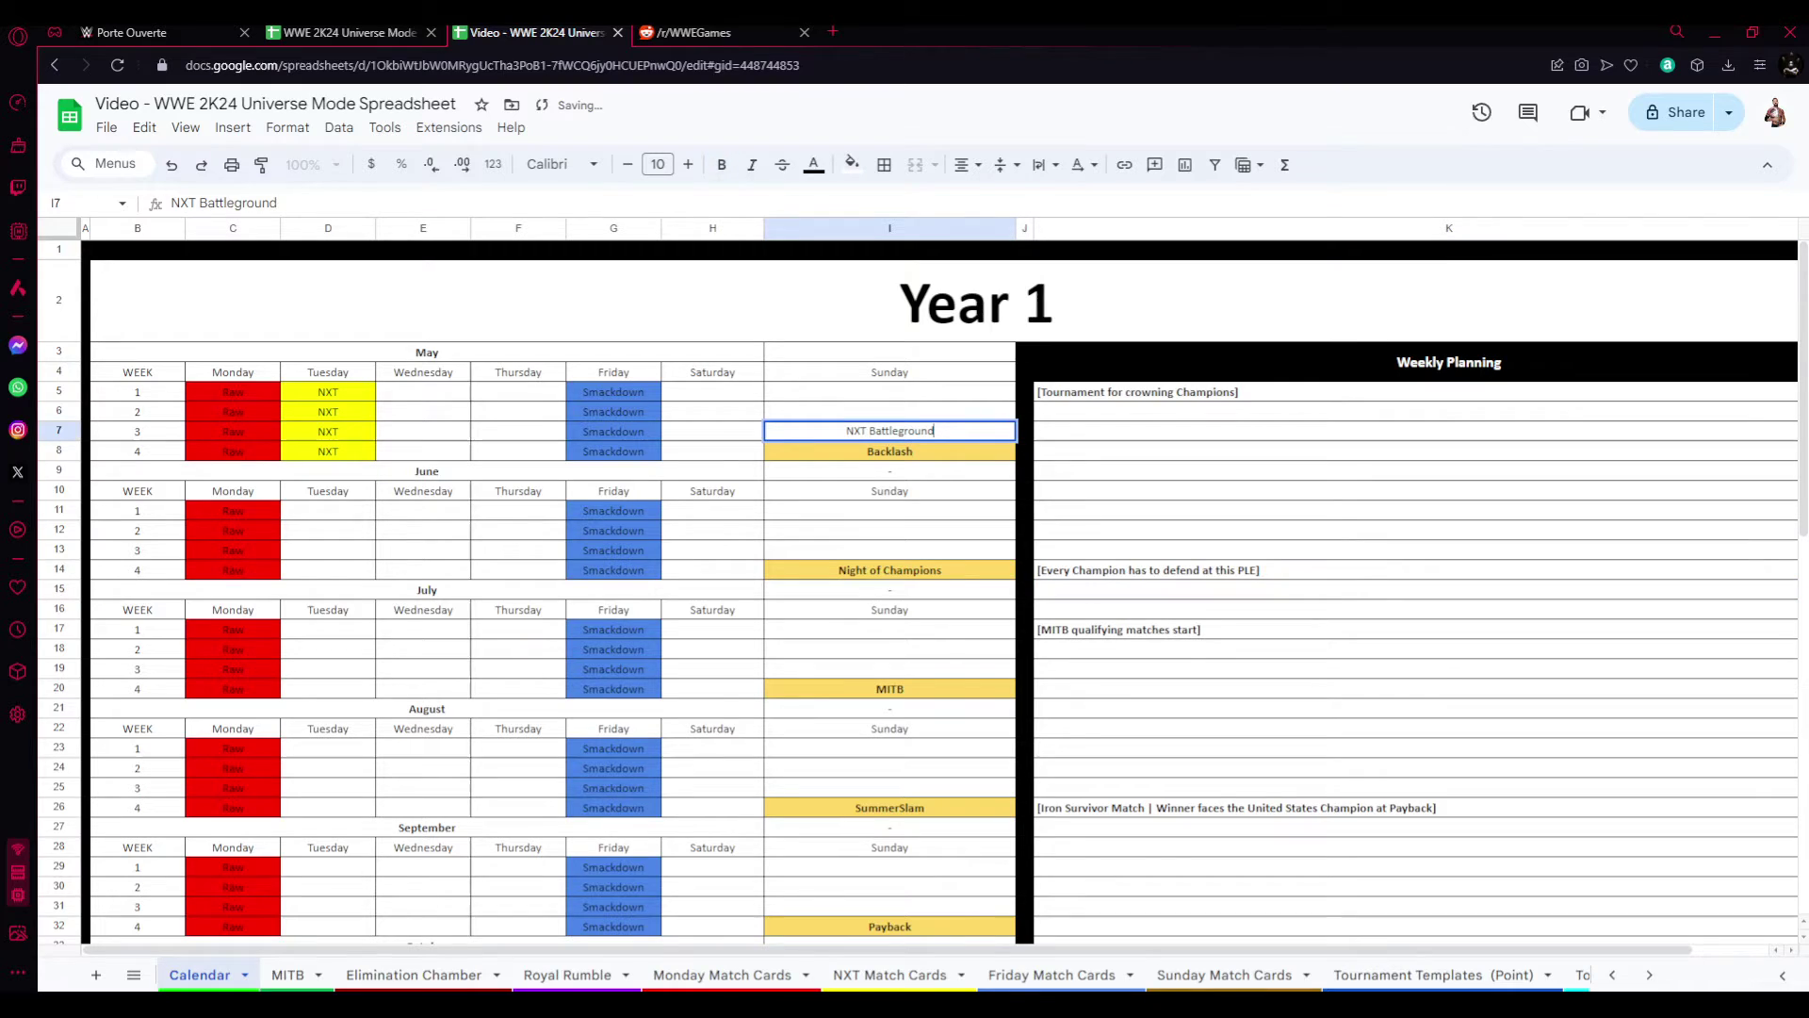
pyautogui.hotkey('shift', 'Left')
pyautogui.hotkey('shift', 'Left')
pyautogui.hotkey('shift', 'Left')
pyautogui.hotkey('shift', 'Left')
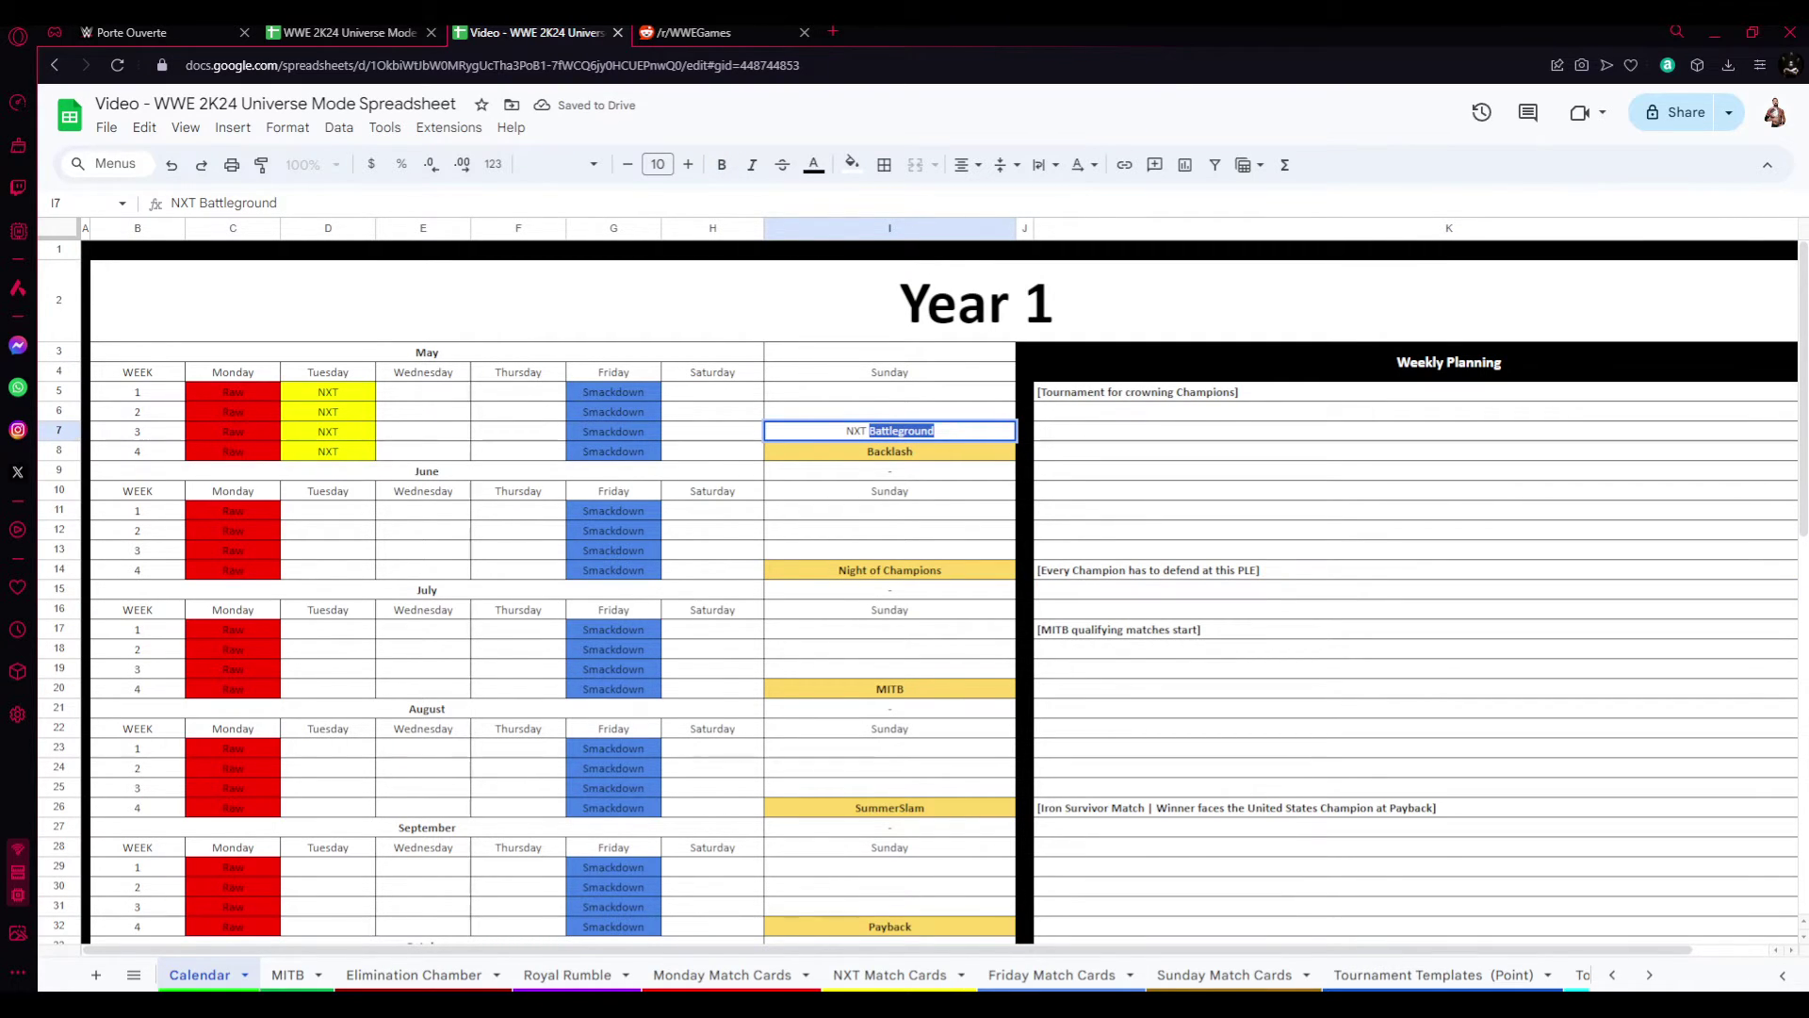
pyautogui.write('Gold Ru')
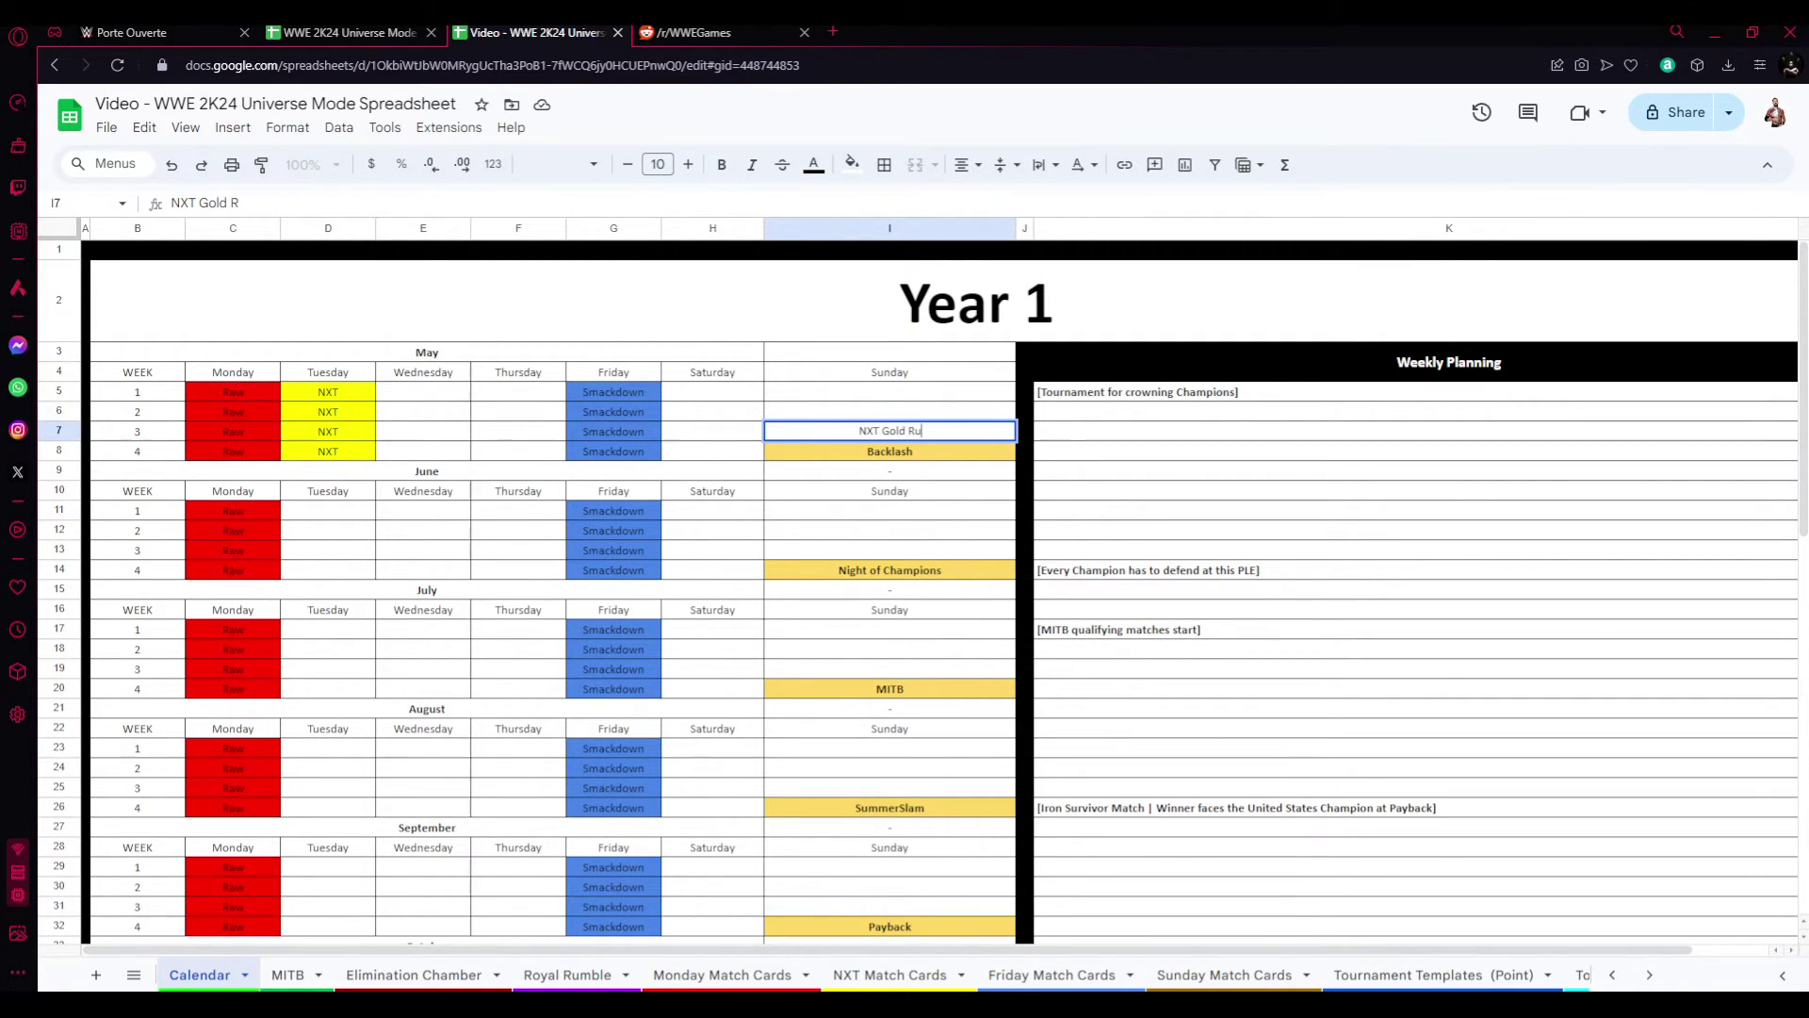
pyautogui.write('sh')
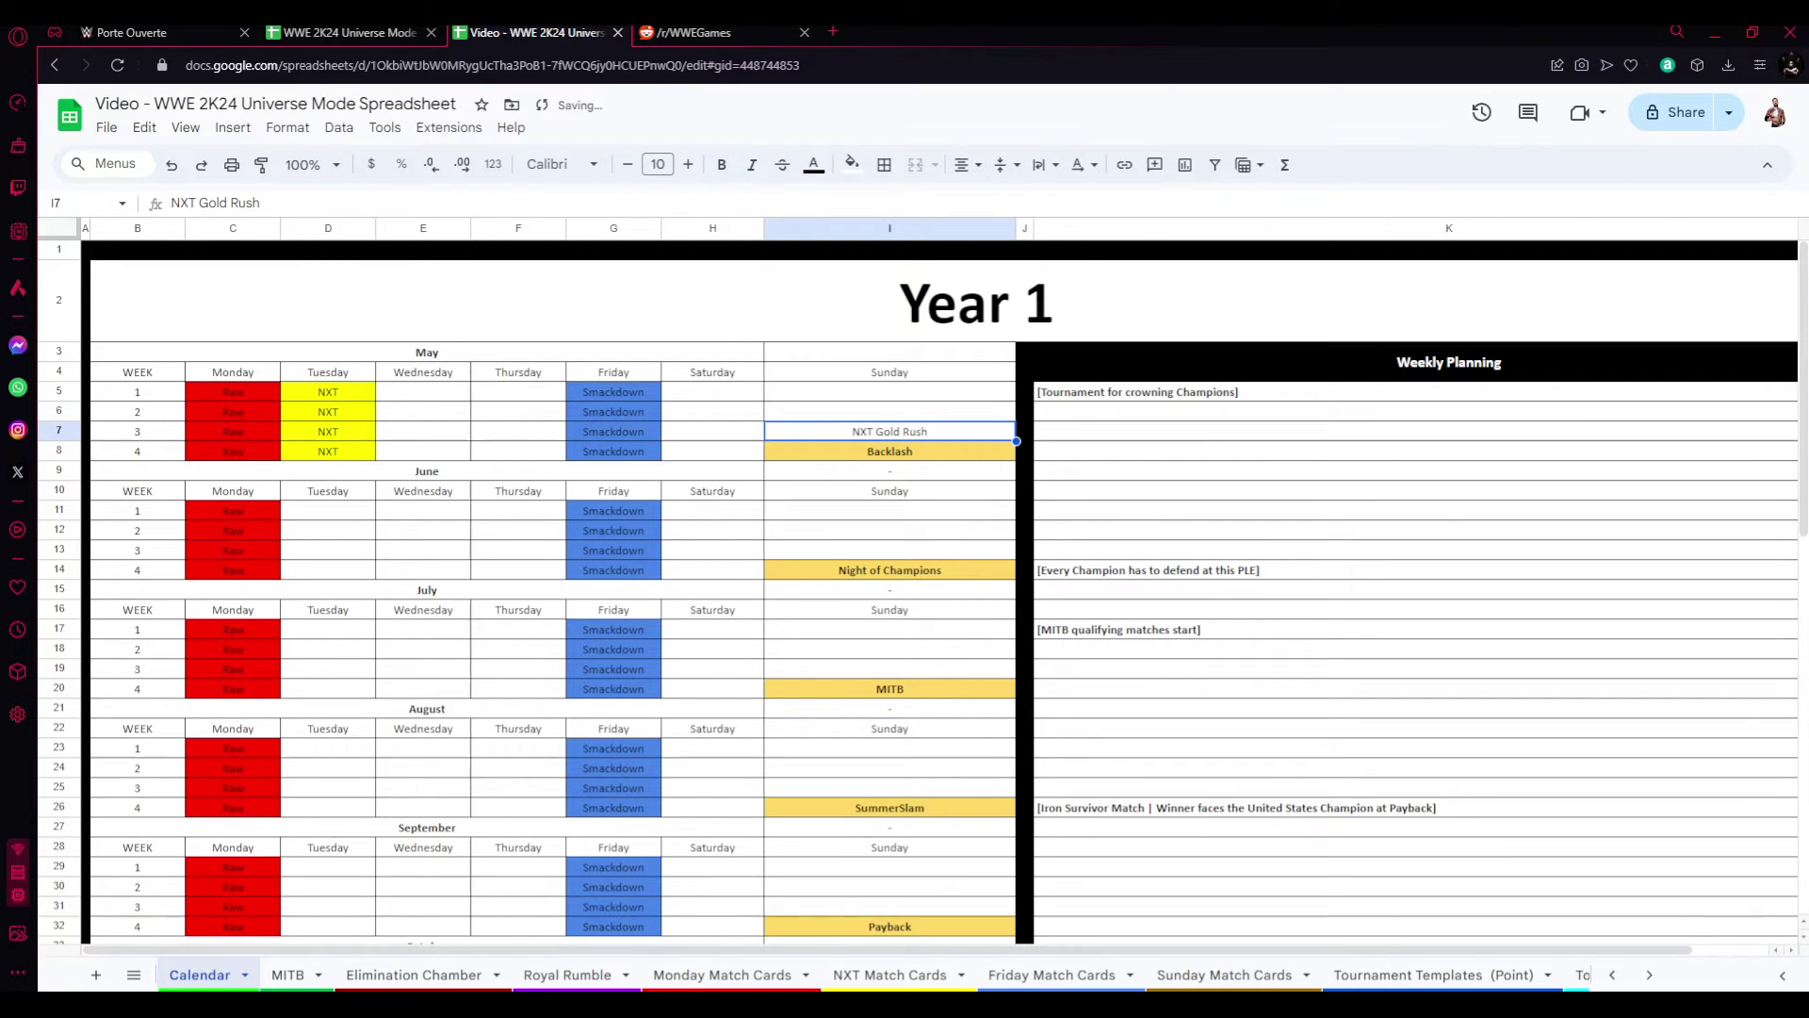
pyautogui.press('Return')
# - Give NXT Gold Rush in I7 a yellow fill and make it bold
pyautogui.click(851, 164)
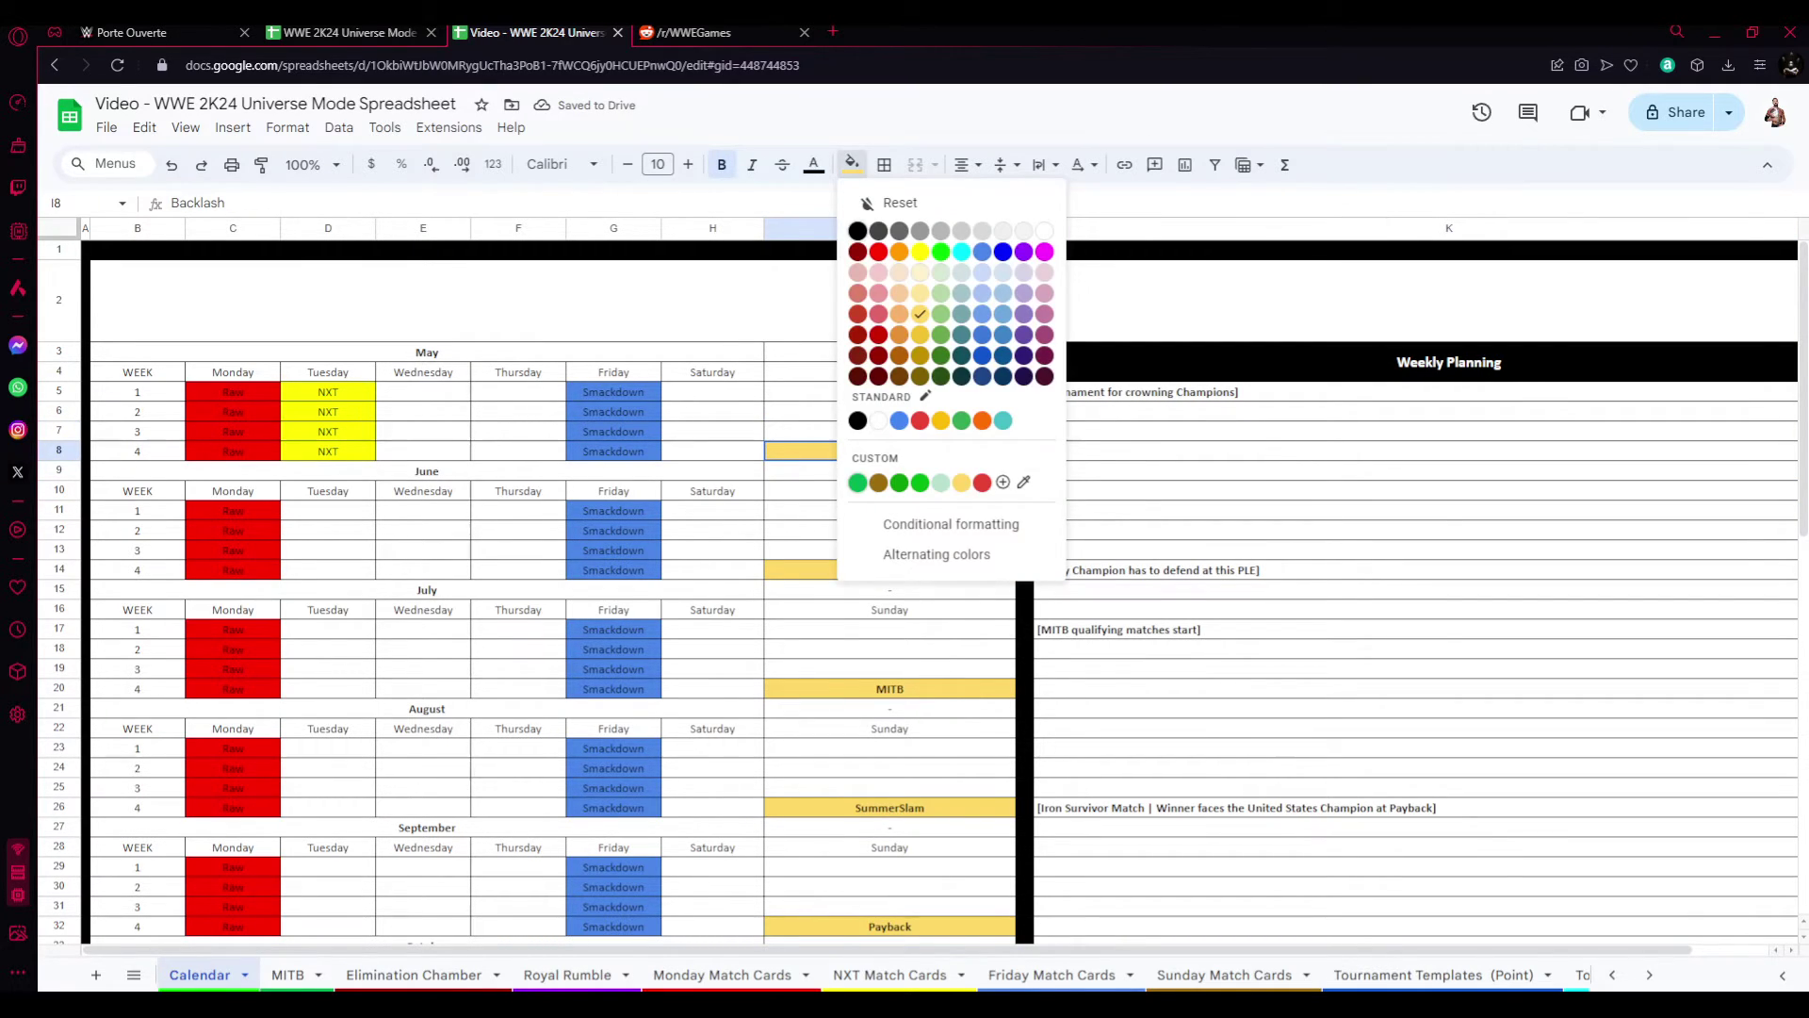
pyautogui.click(1272, 550)
pyautogui.click(889, 432)
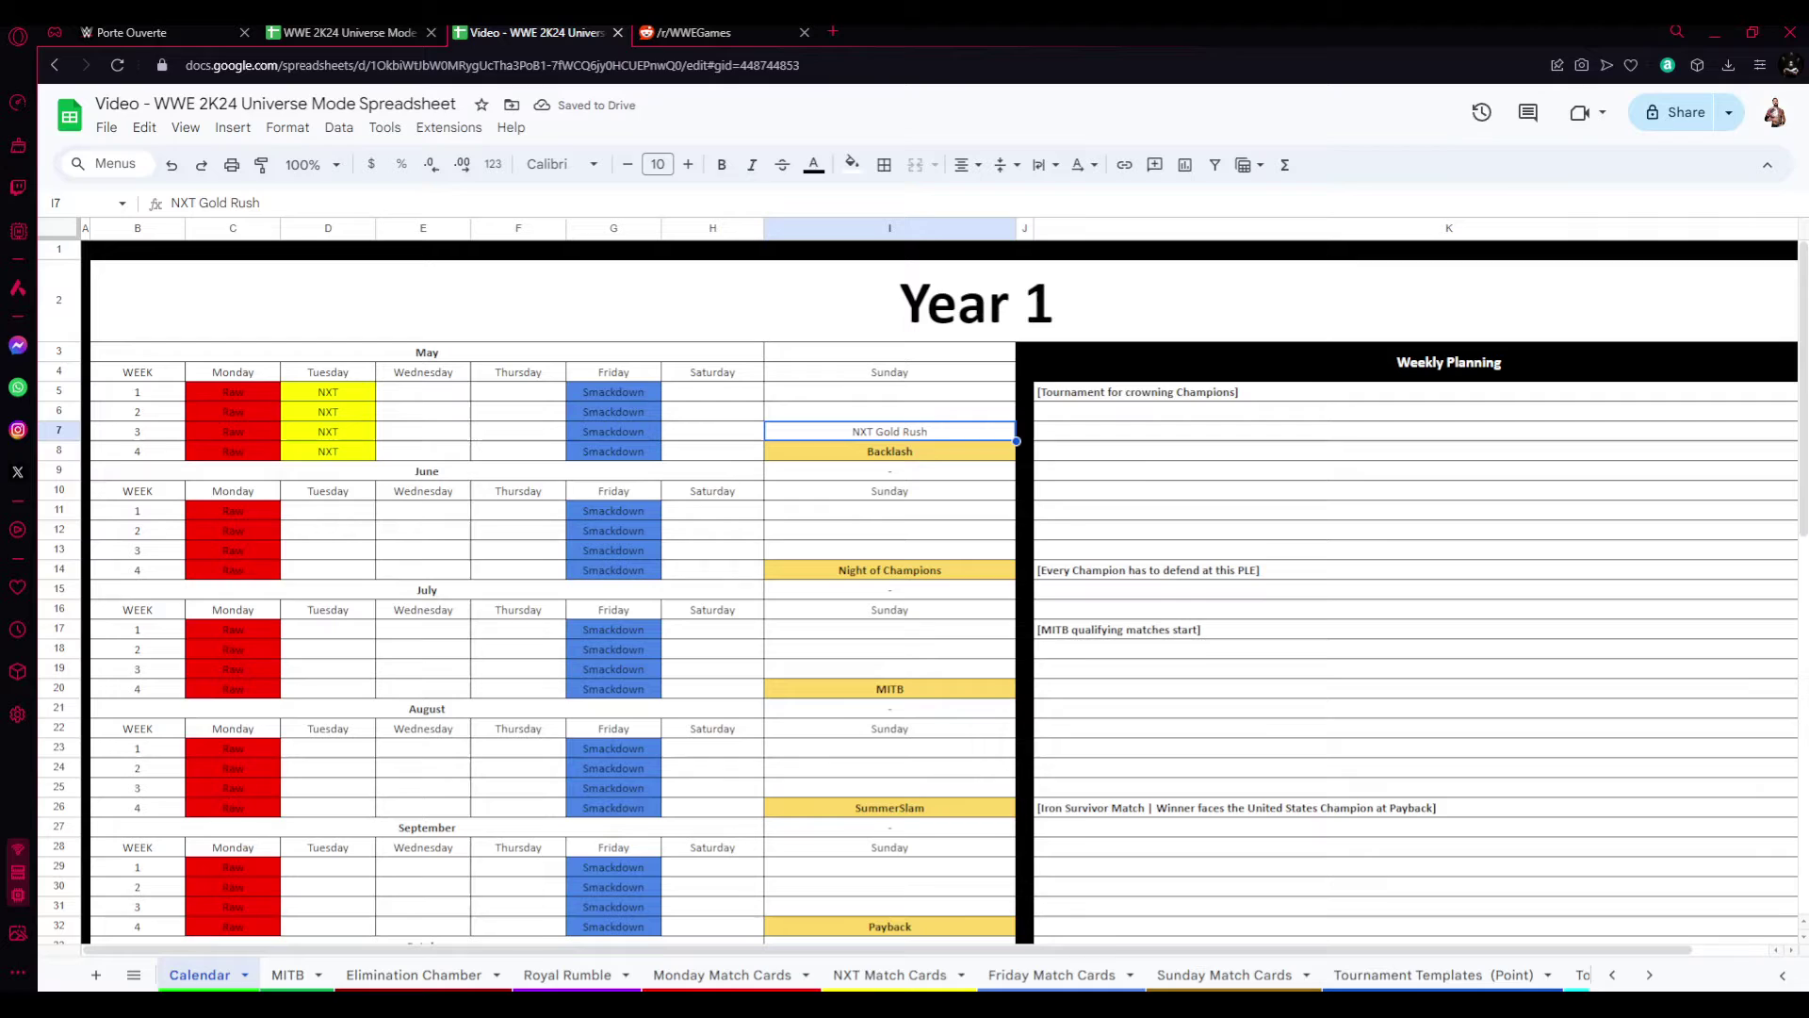
pyautogui.click(851, 164)
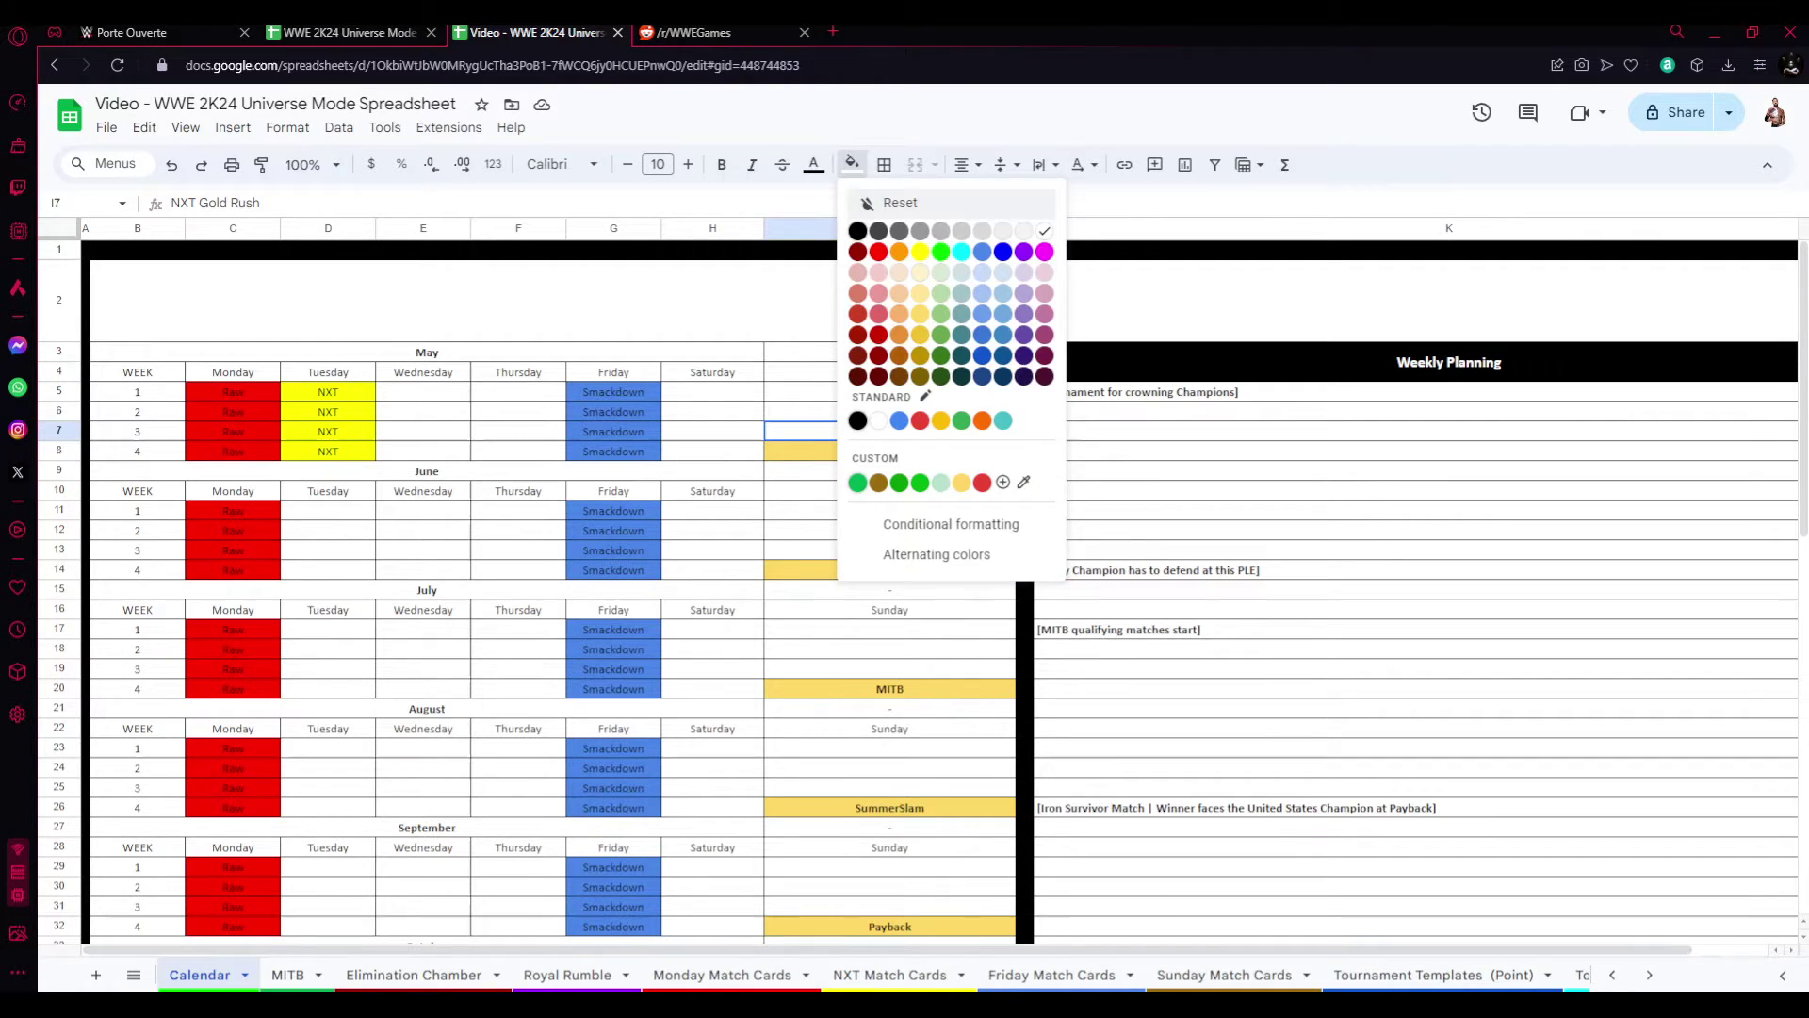
pyautogui.click(961, 482)
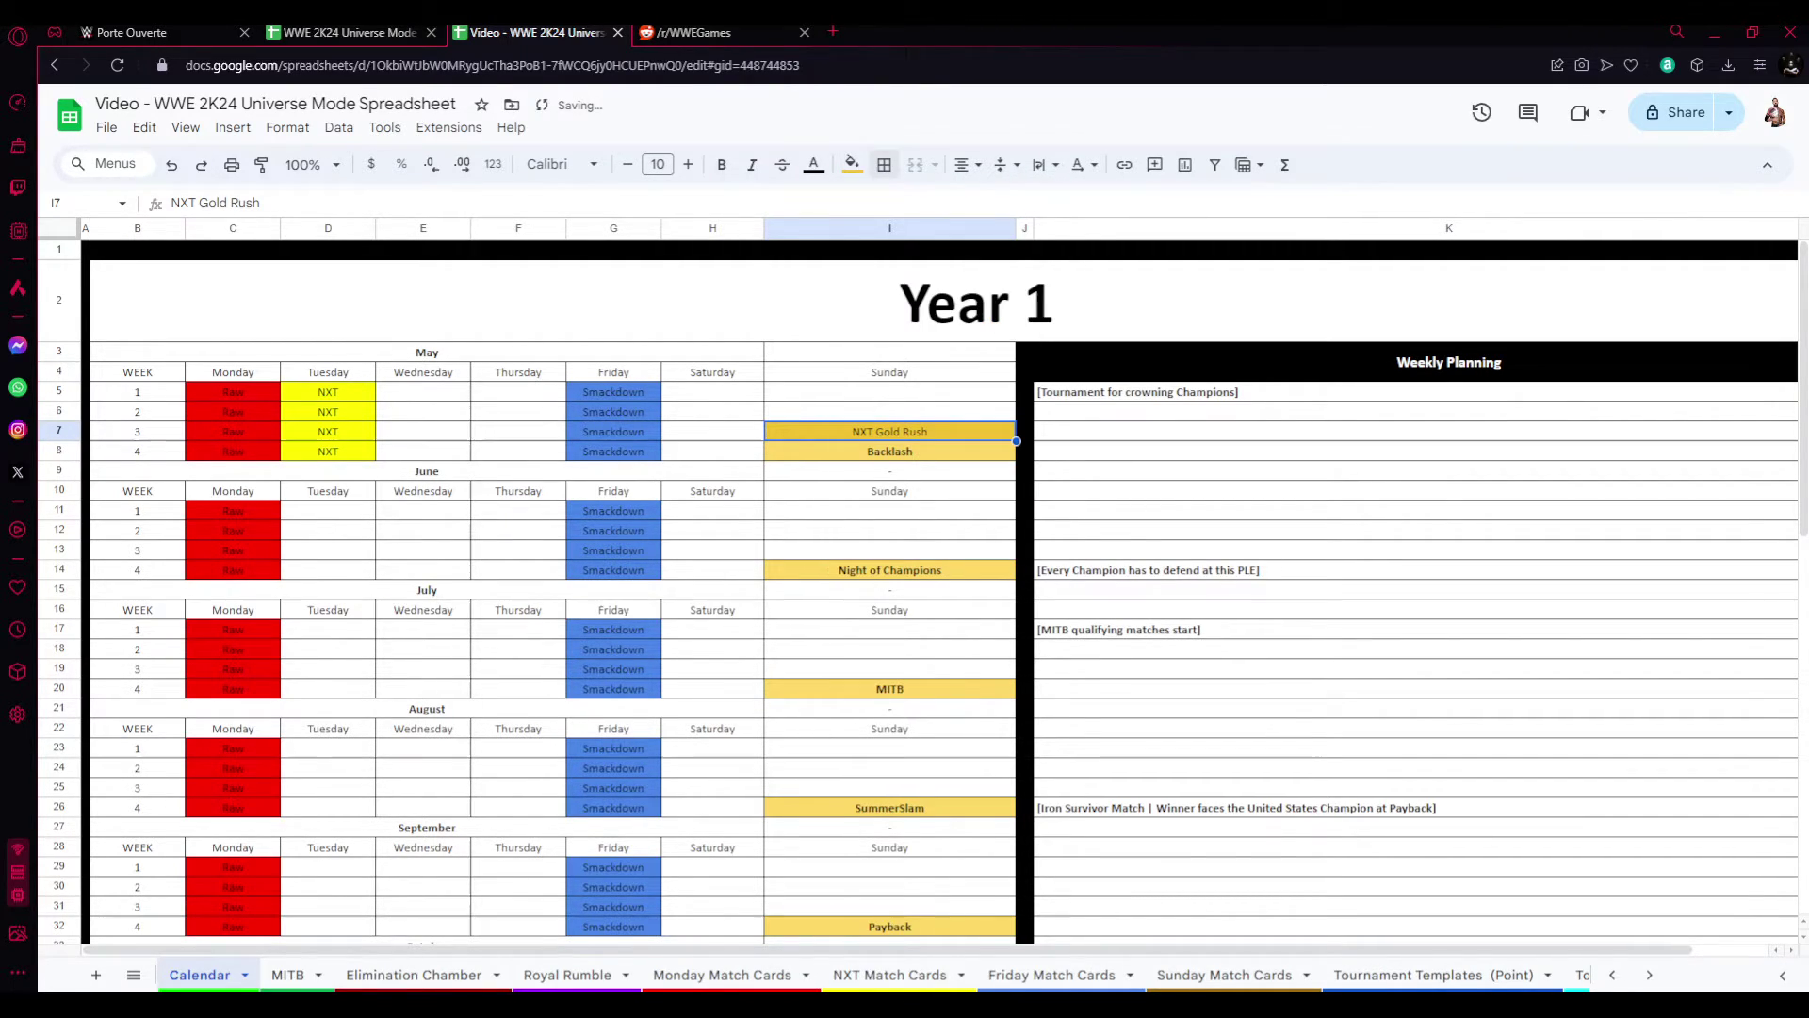
pyautogui.click(721, 164)
pyautogui.click(1147, 569)
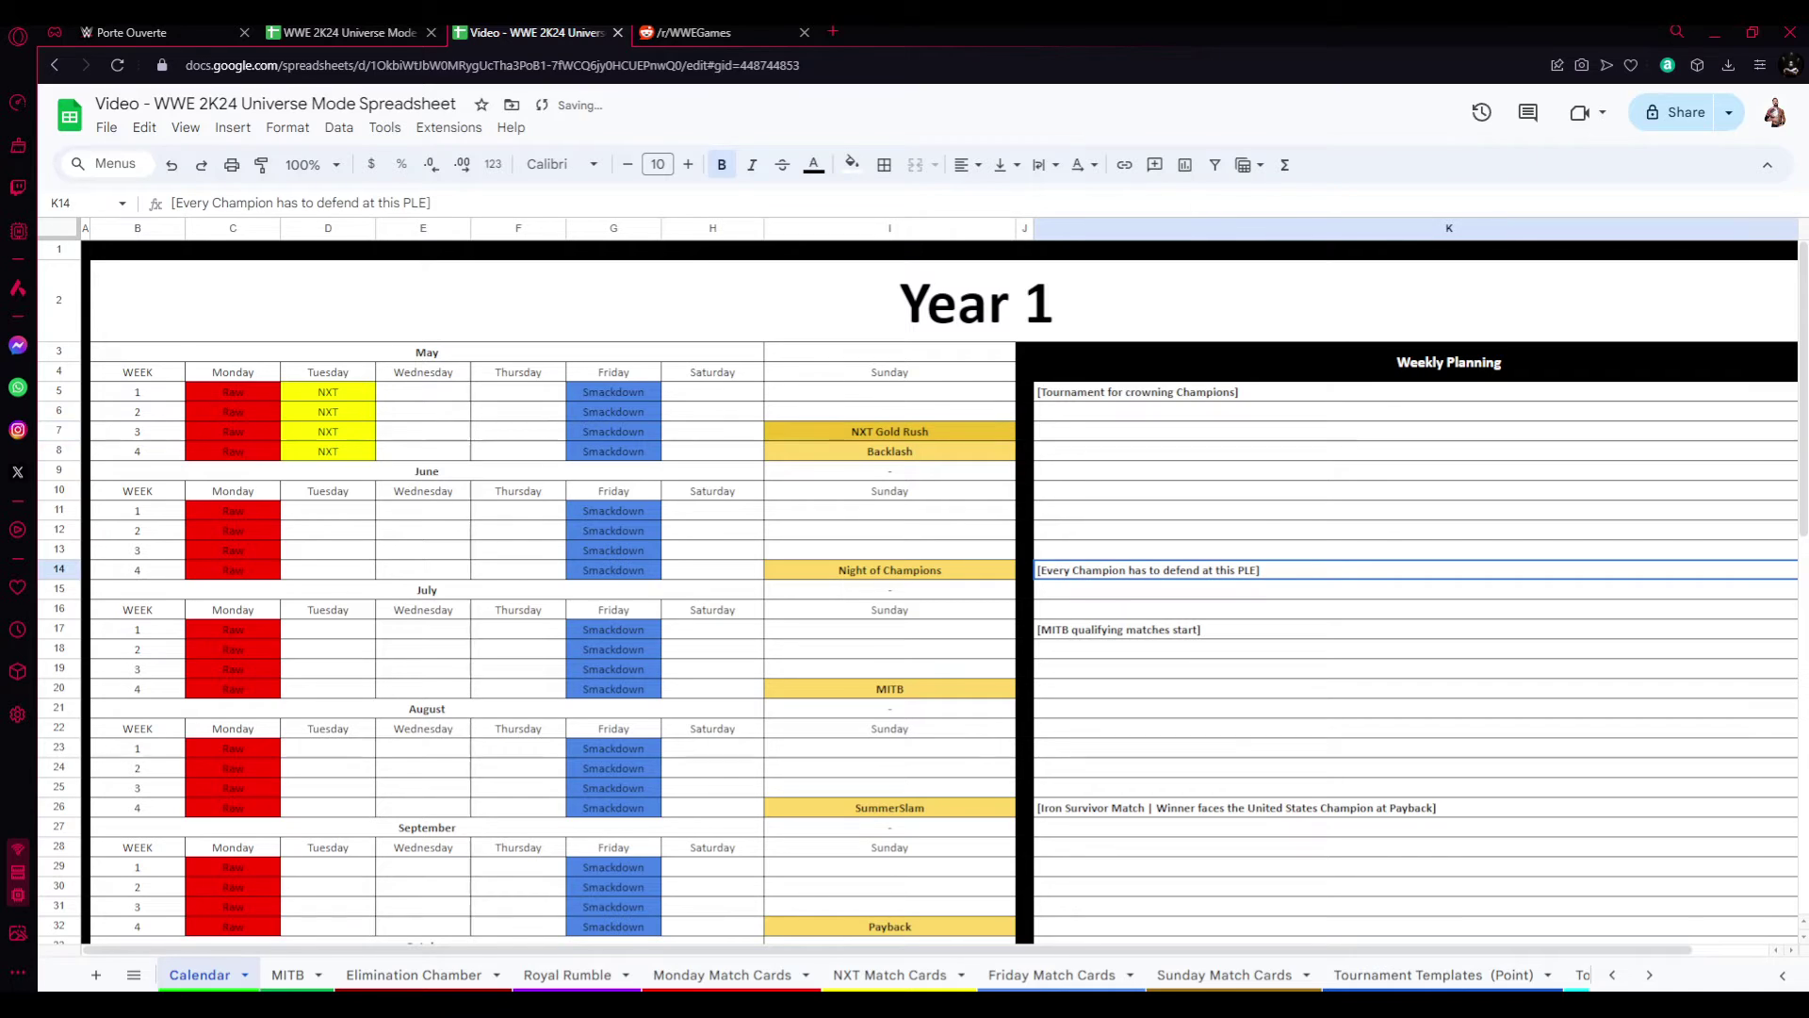
# - Change the NXT Gold Rush fill to light yellow and switch to Sunday Match Cards
pyautogui.click(890, 431)
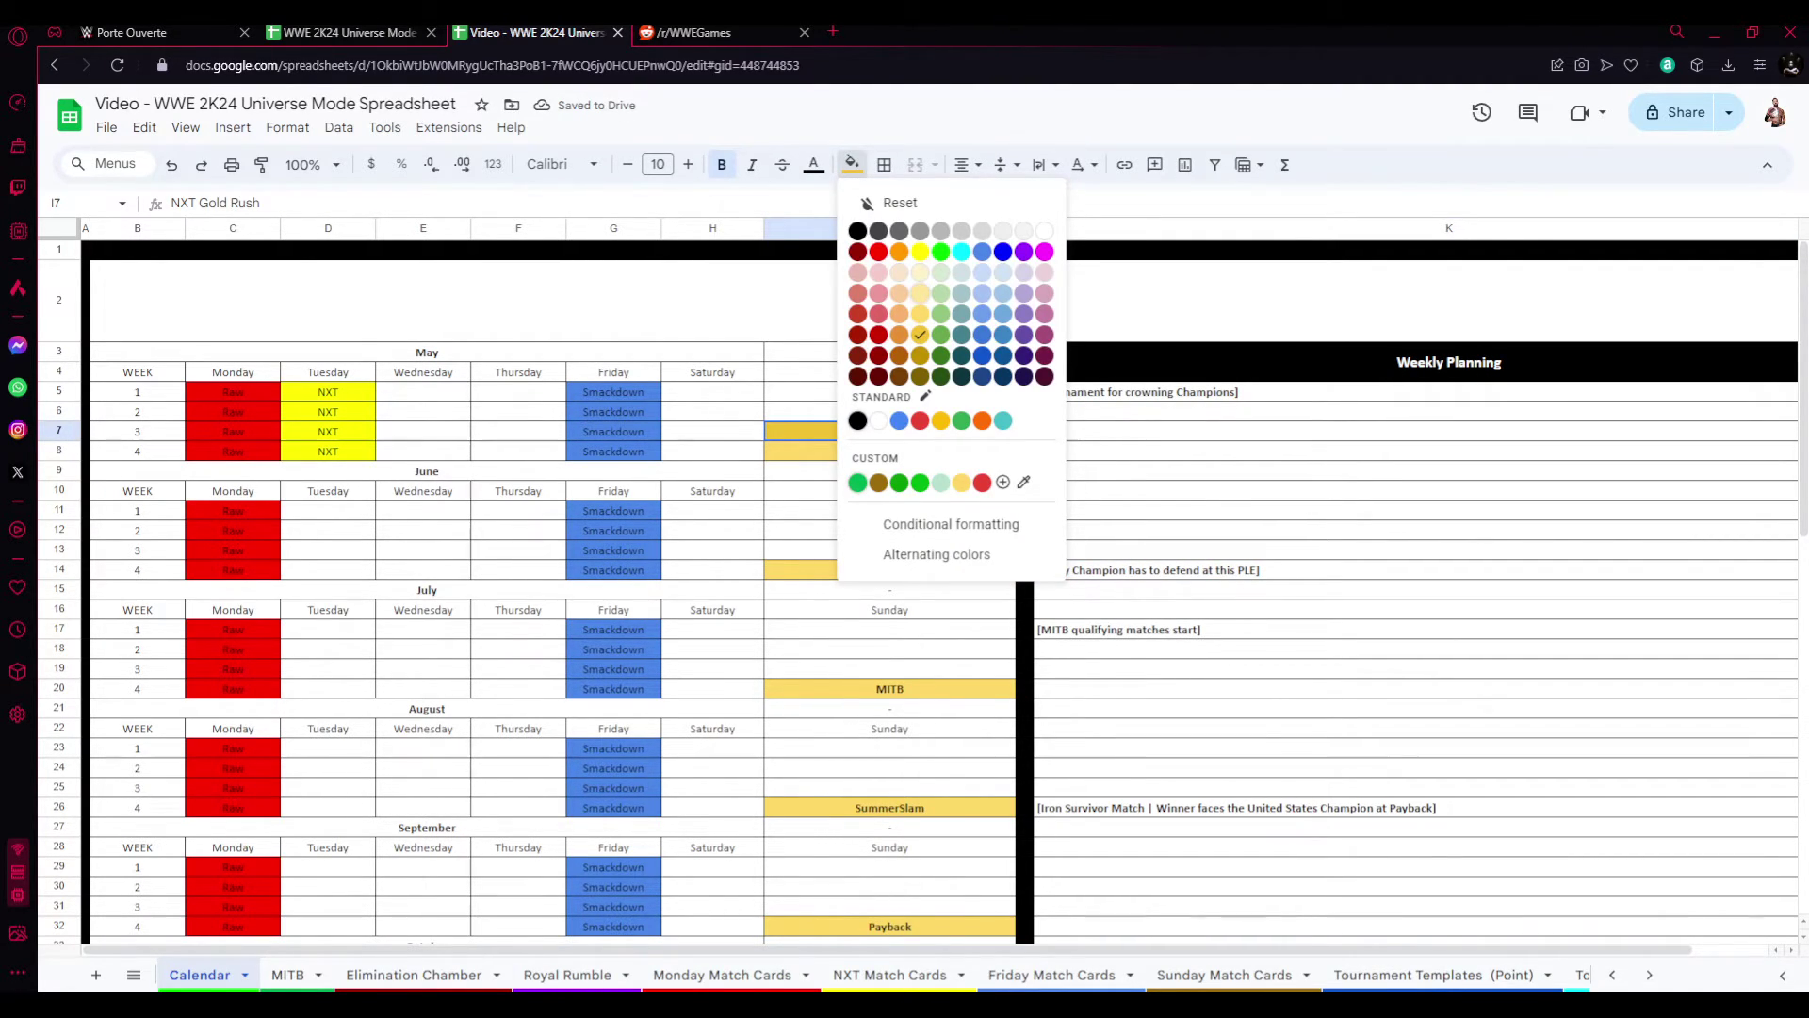
pyautogui.click(919, 292)
pyautogui.click(1413, 528)
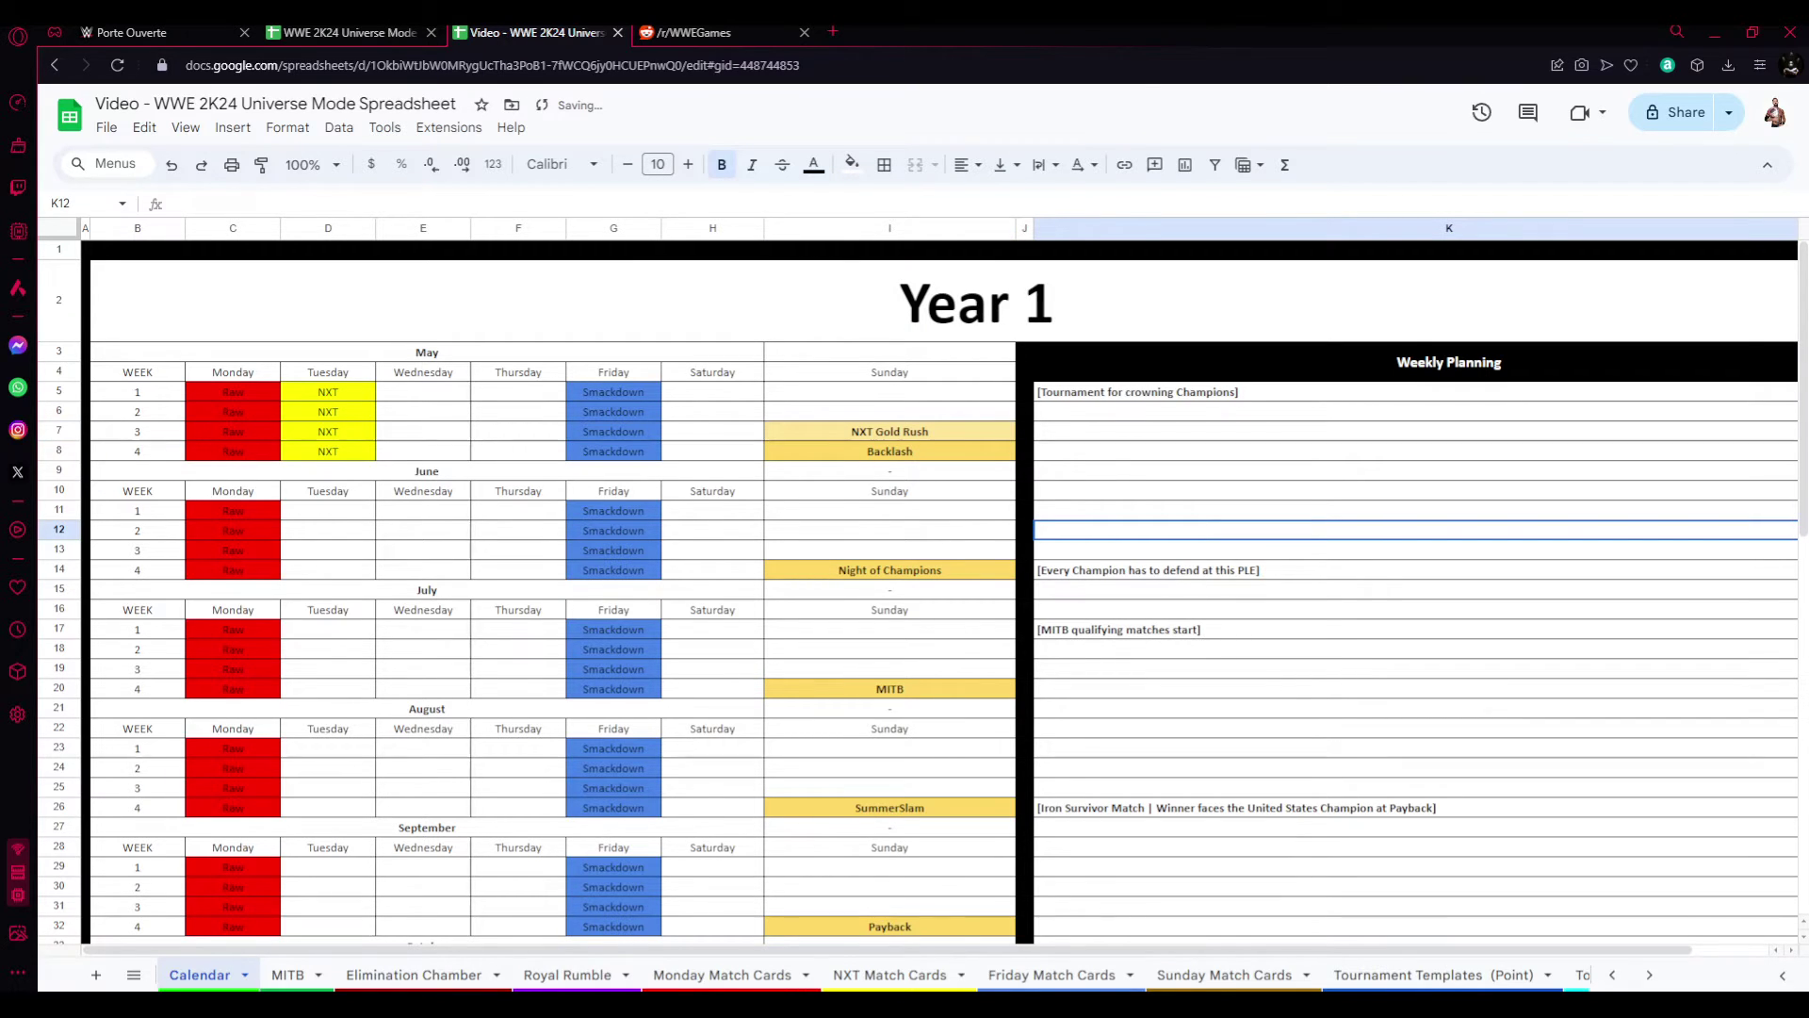
pyautogui.click(889, 431)
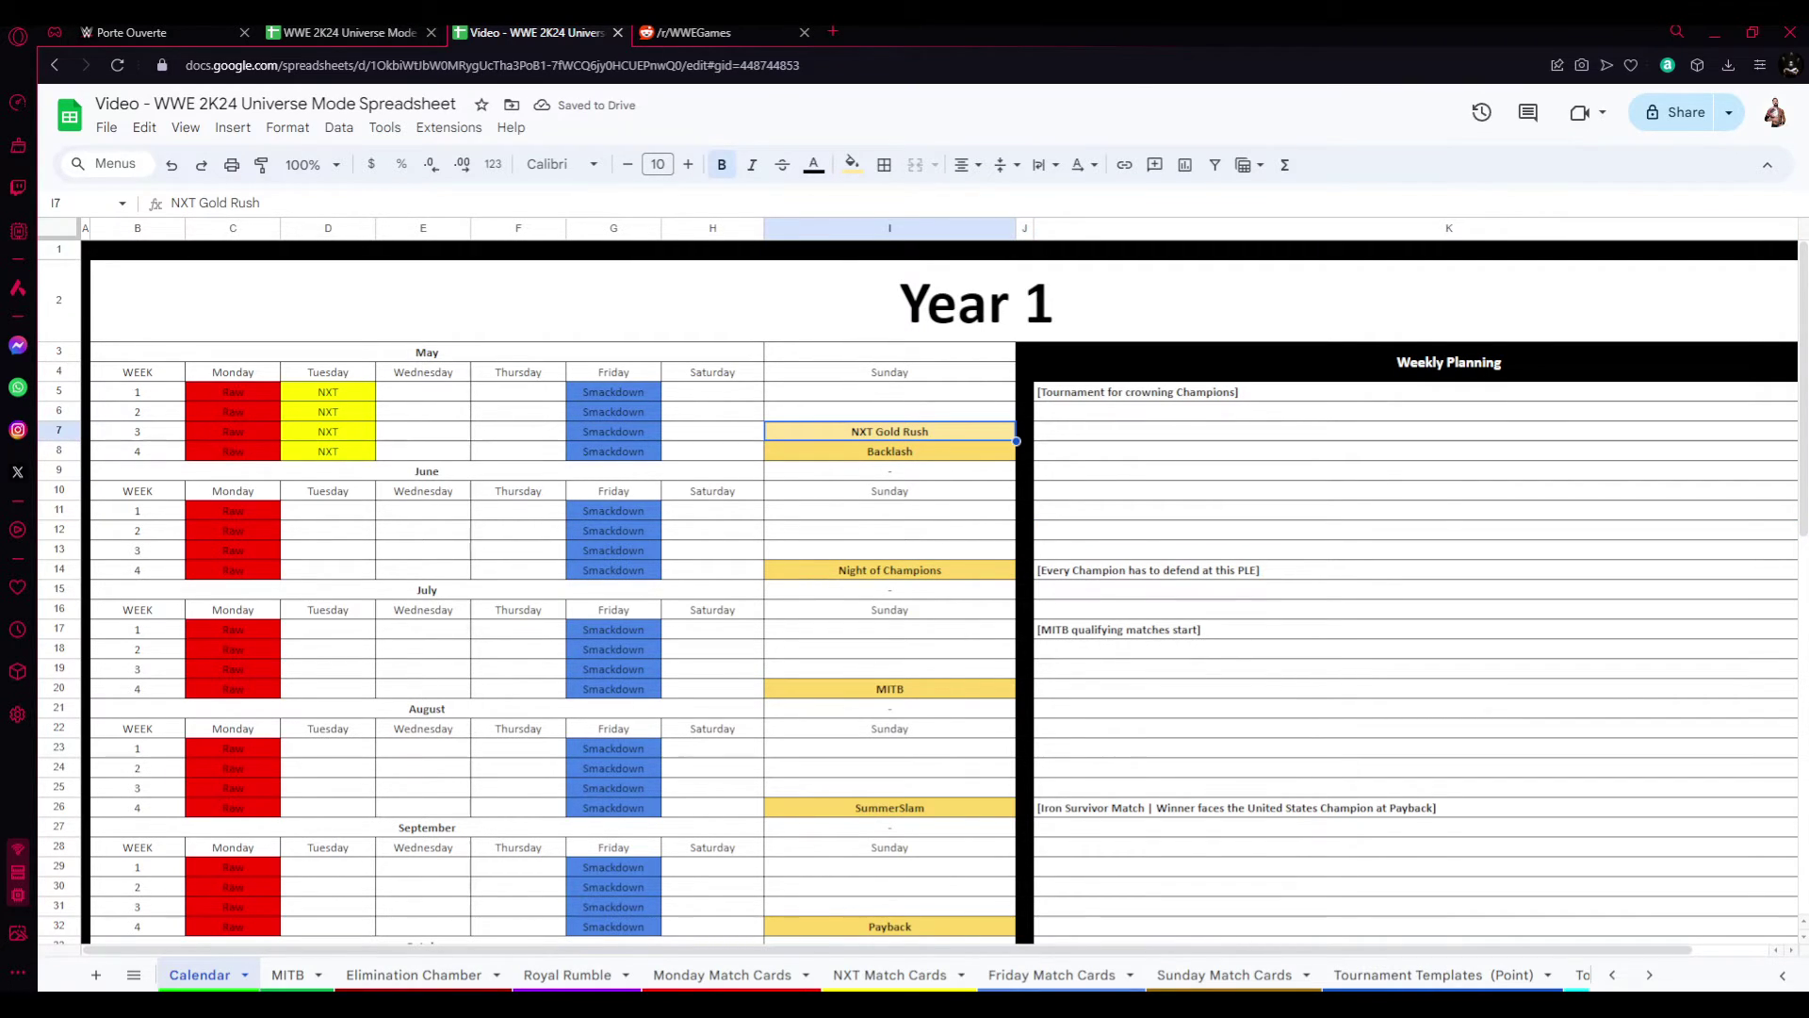
pyautogui.click(1224, 974)
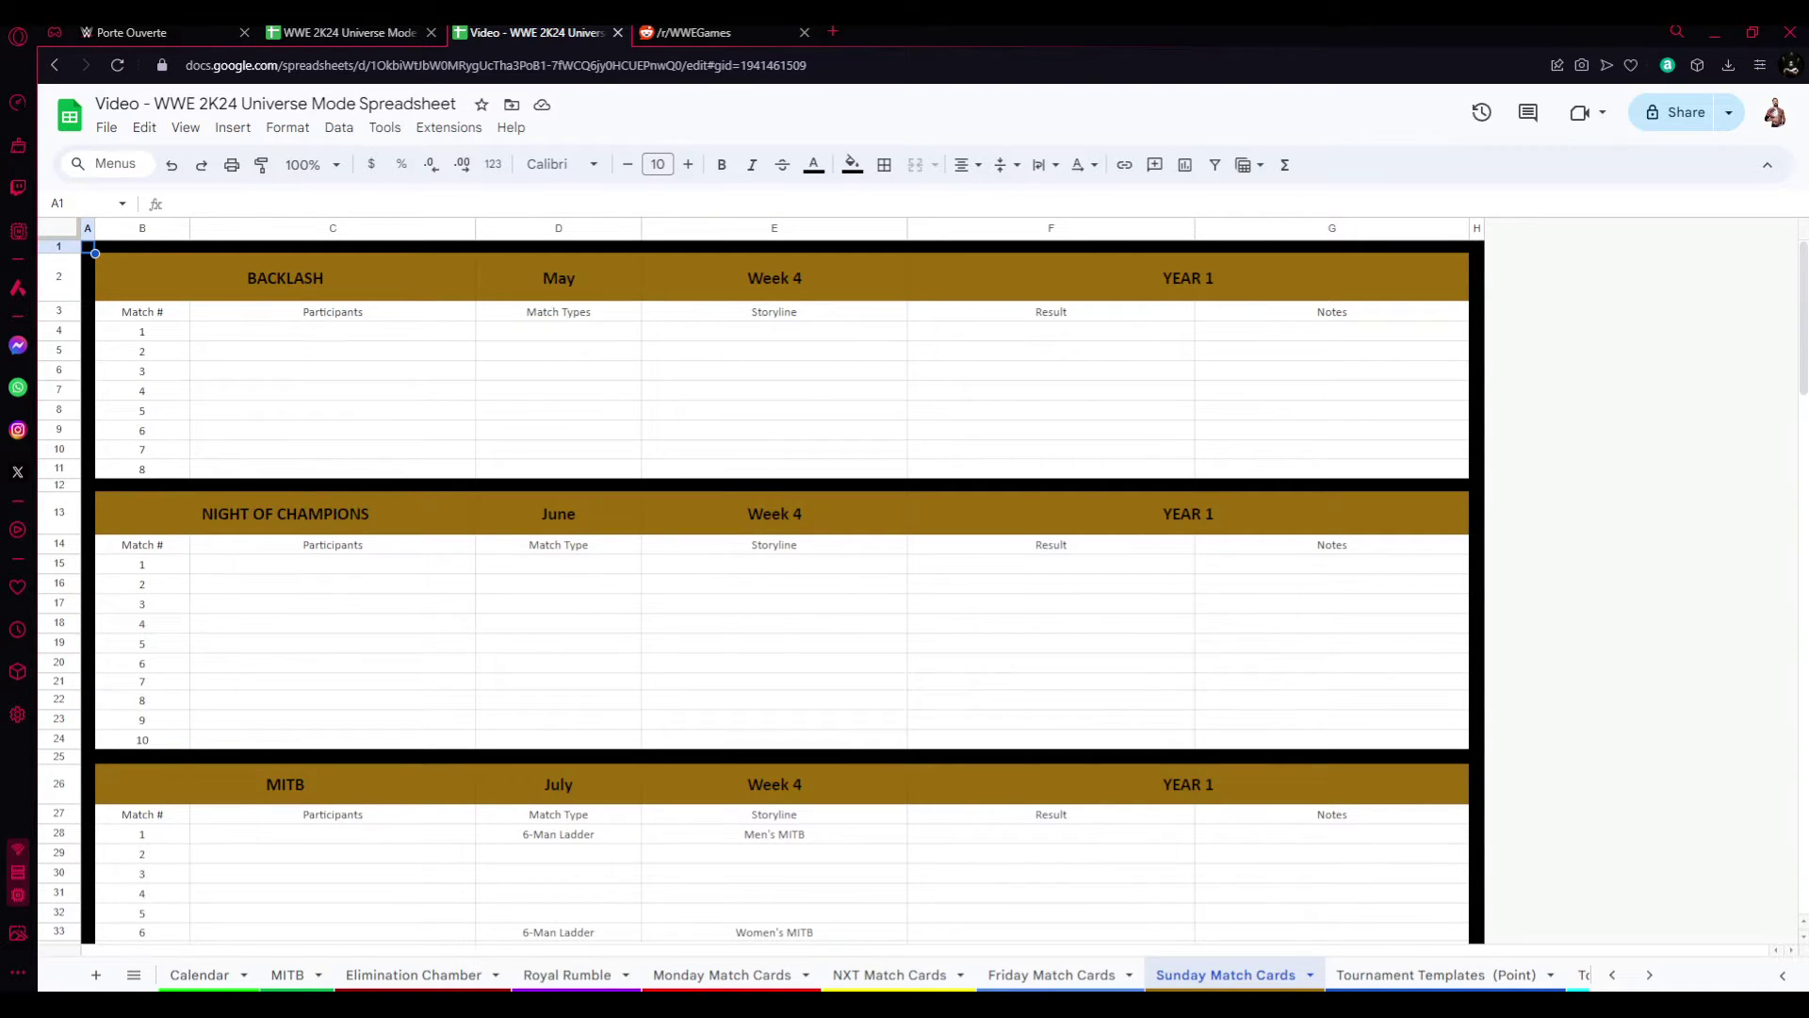
# - Select rows 2–11 holding the BACKLASH card and copy them
pyautogui.click(58, 275)
pyautogui.click(57, 311)
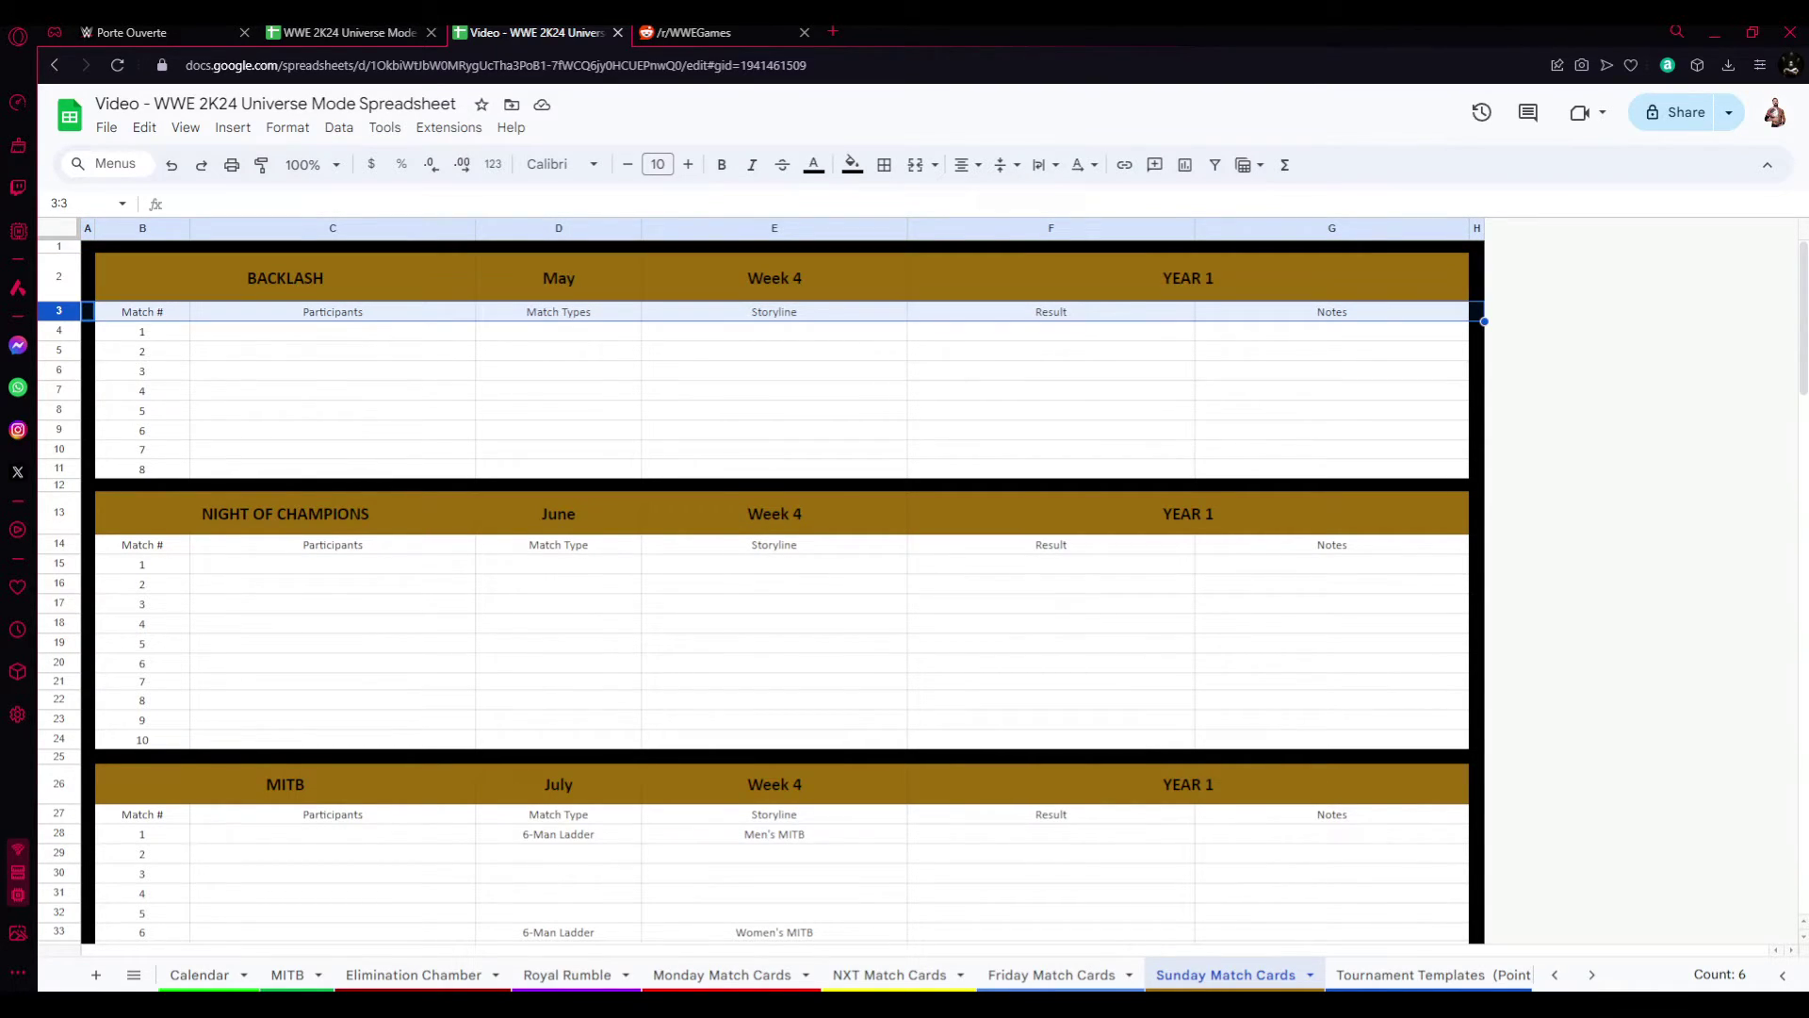
pyautogui.click(57, 277)
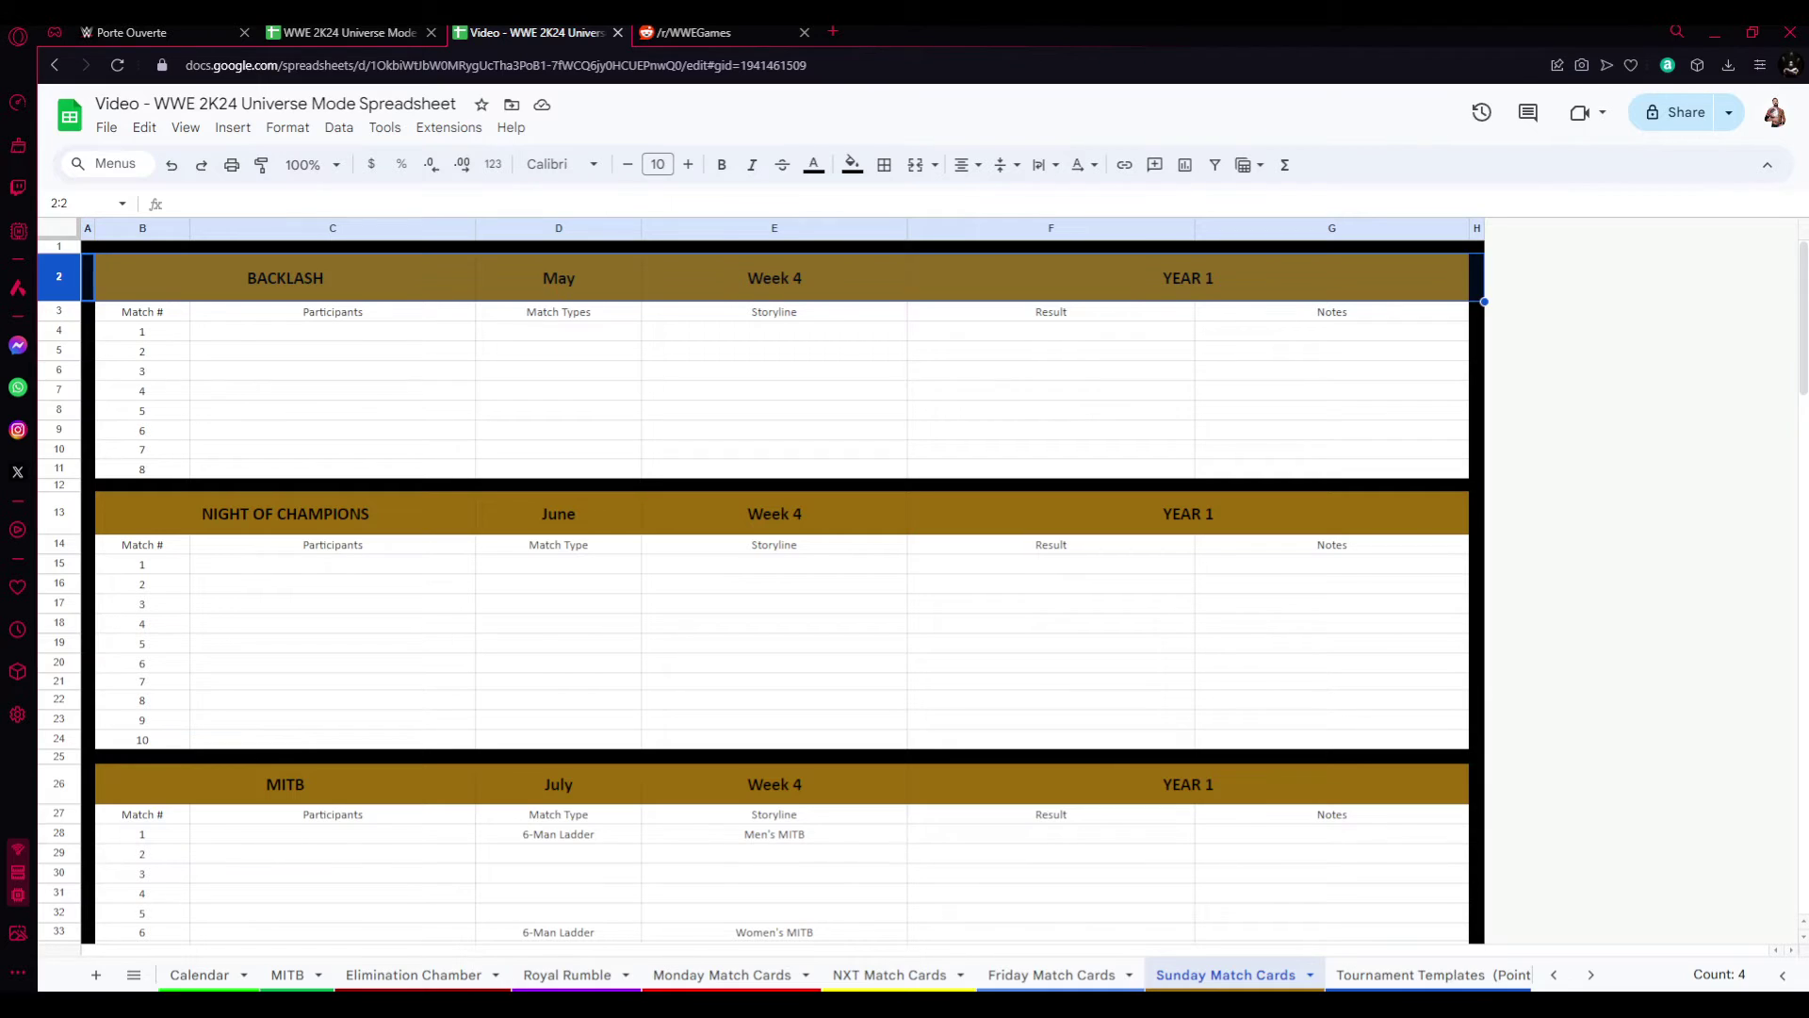
pyautogui.hotkey('shift', 'Down')
pyautogui.hotkey('shift', 'Down')
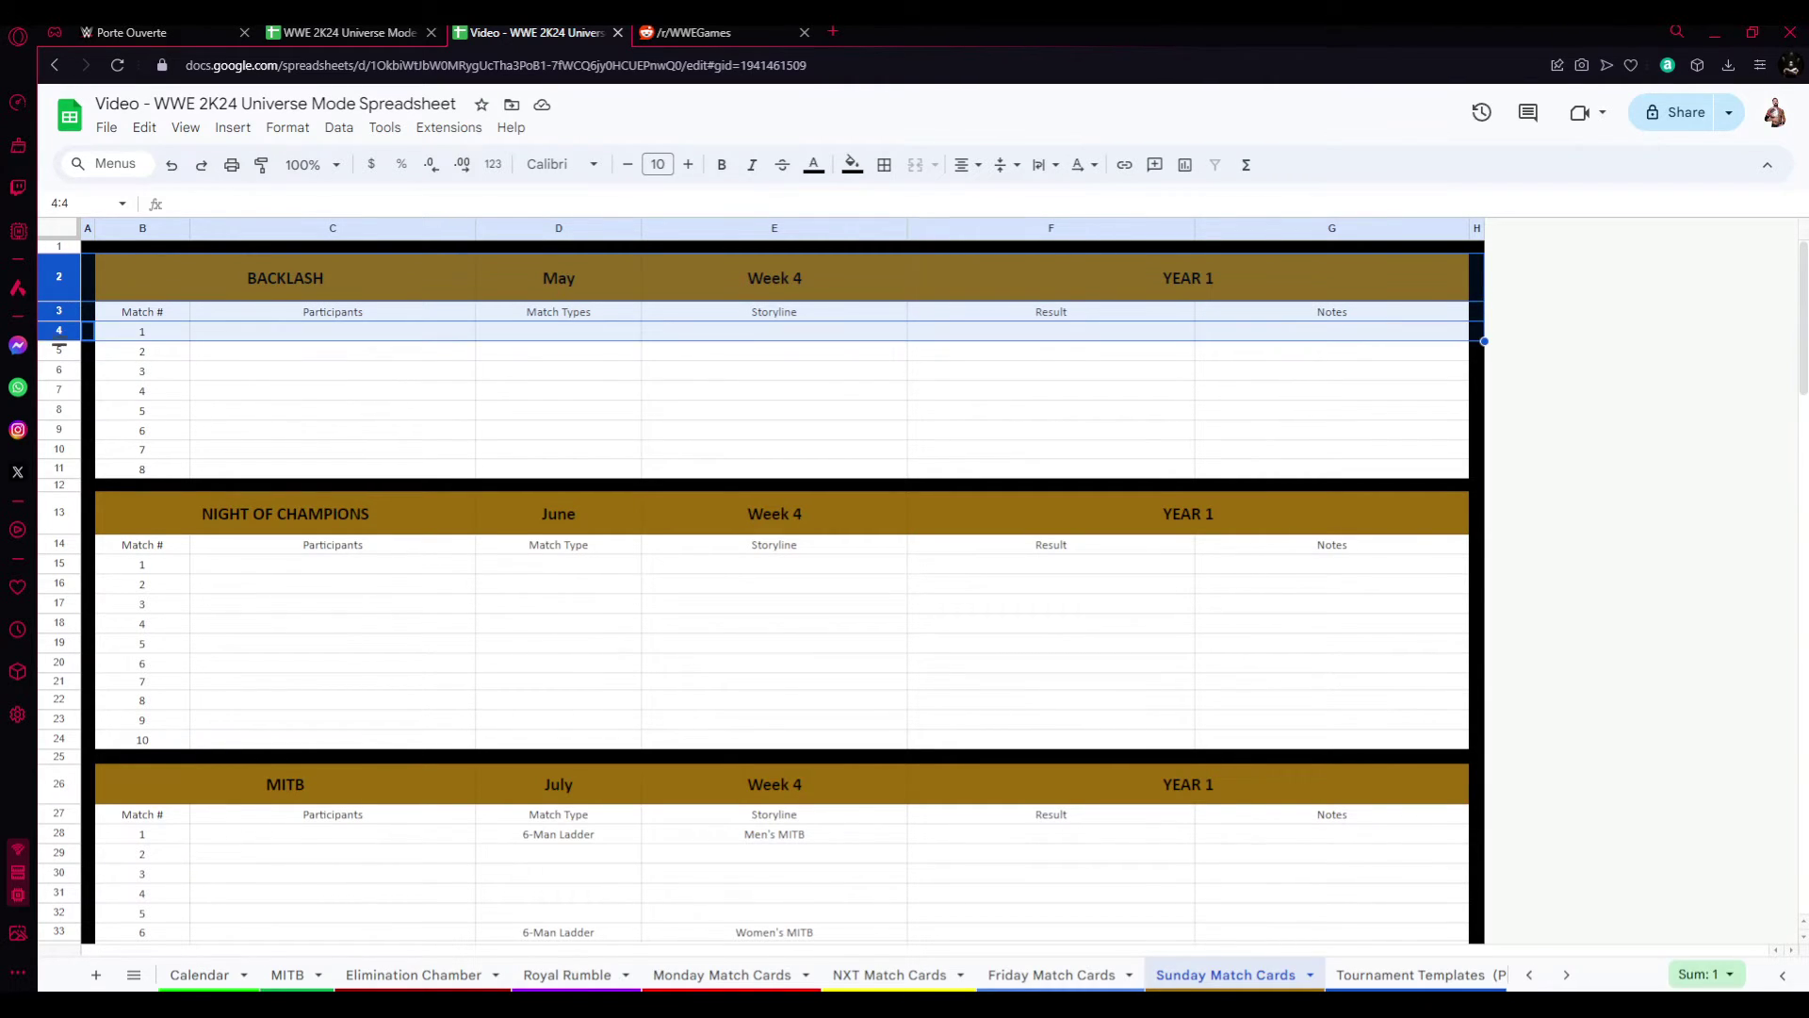
pyautogui.hotkey('shift', 'Down')
pyautogui.hotkey('shift', 'Down')
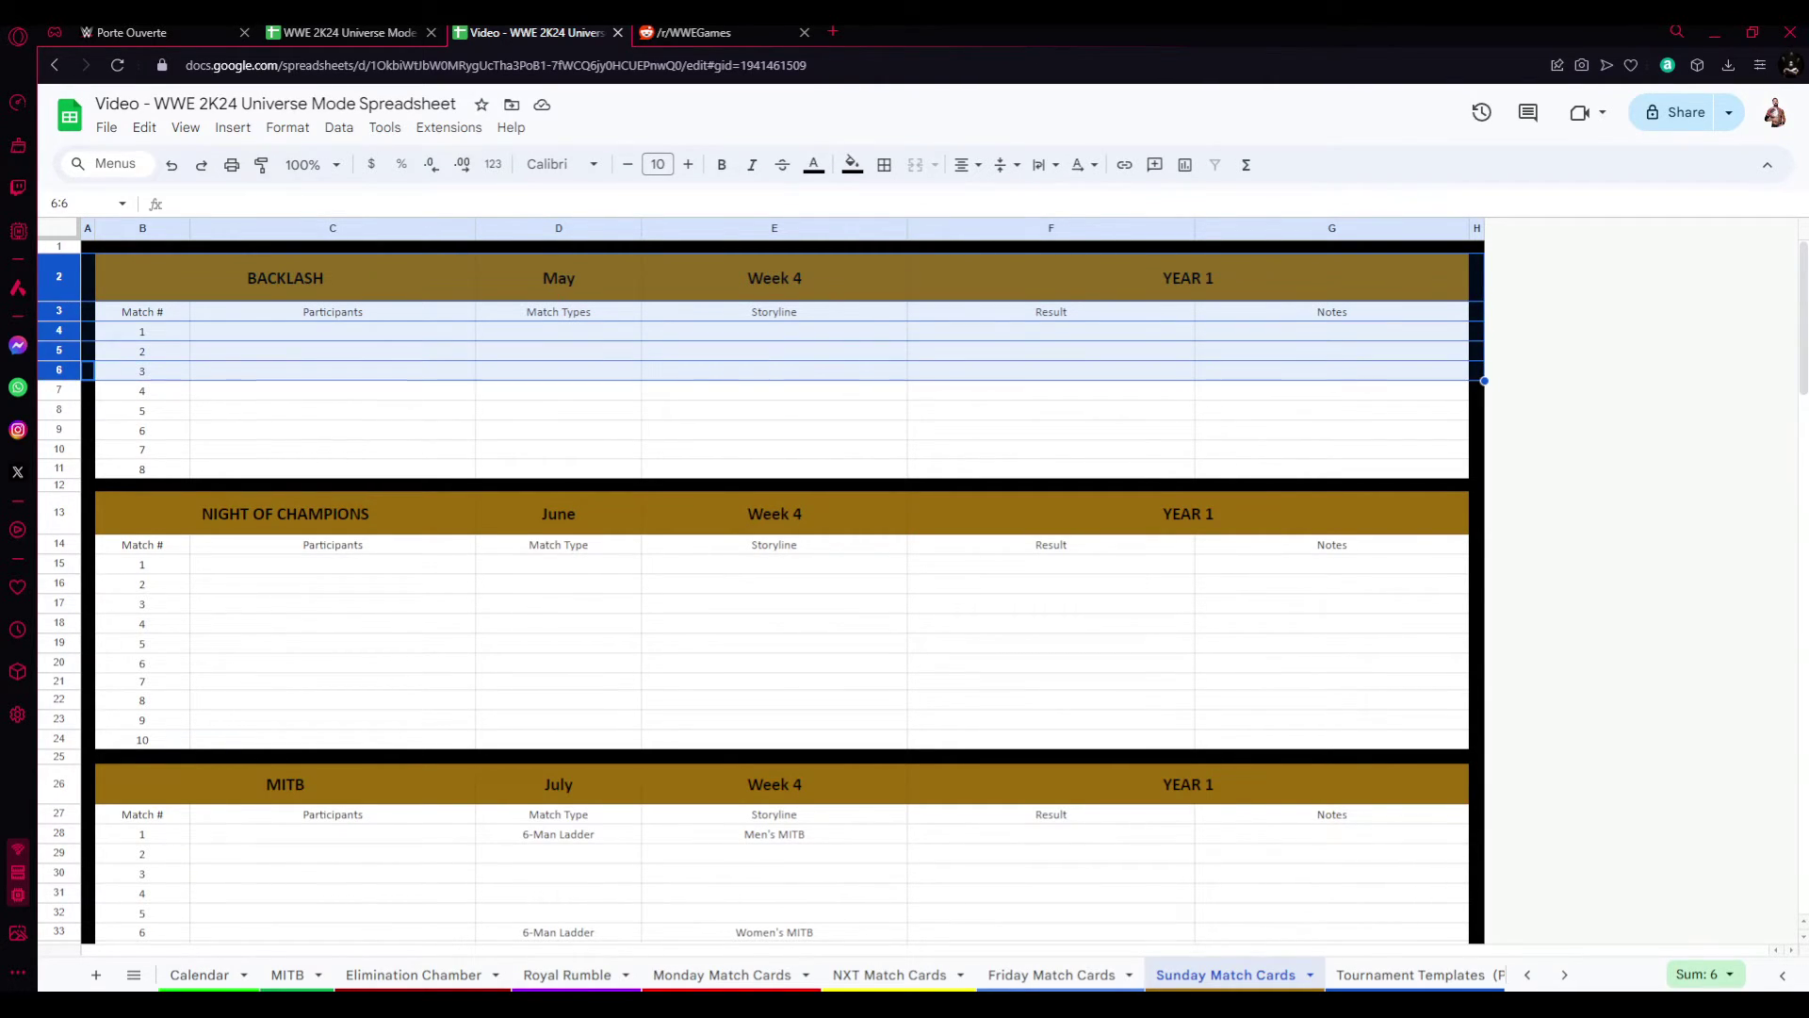
pyautogui.hotkey('shift', 'Down')
pyautogui.hotkey('shift', 'Down')
pyautogui.hotkey('shift', 'Down')
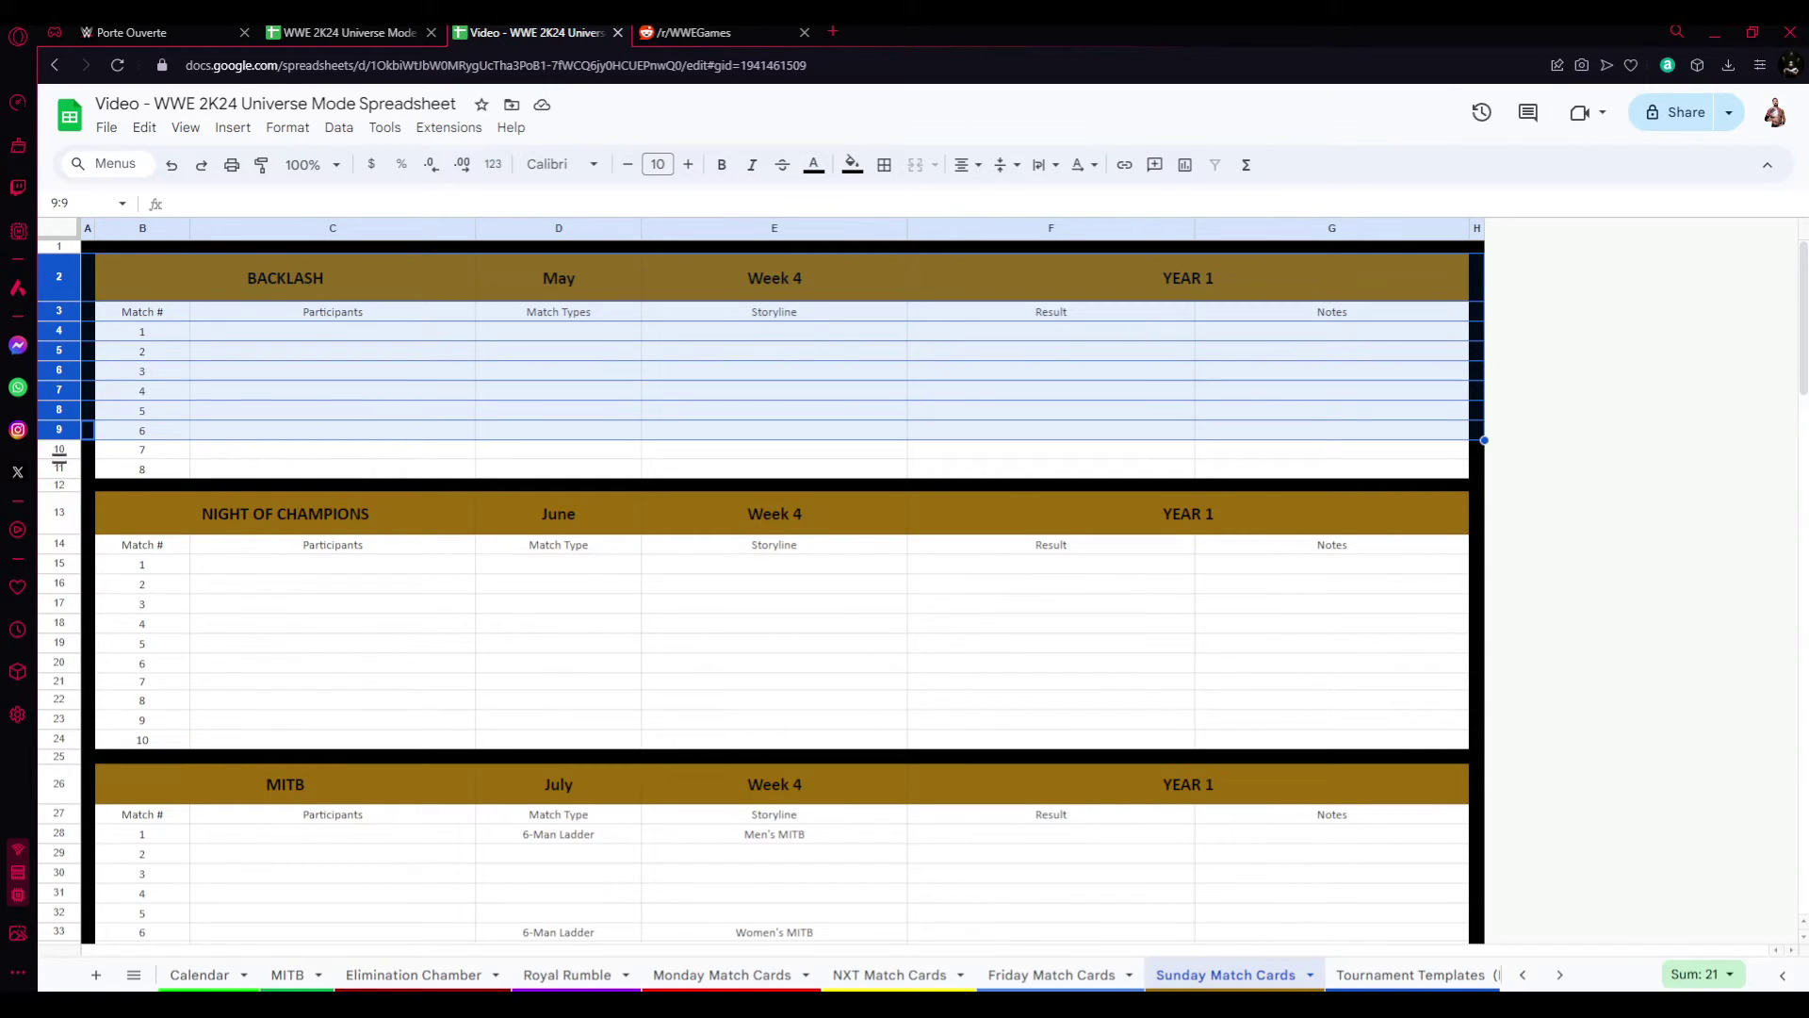
pyautogui.hotkey('shift', 'Down')
pyautogui.hotkey('shift', 'Down')
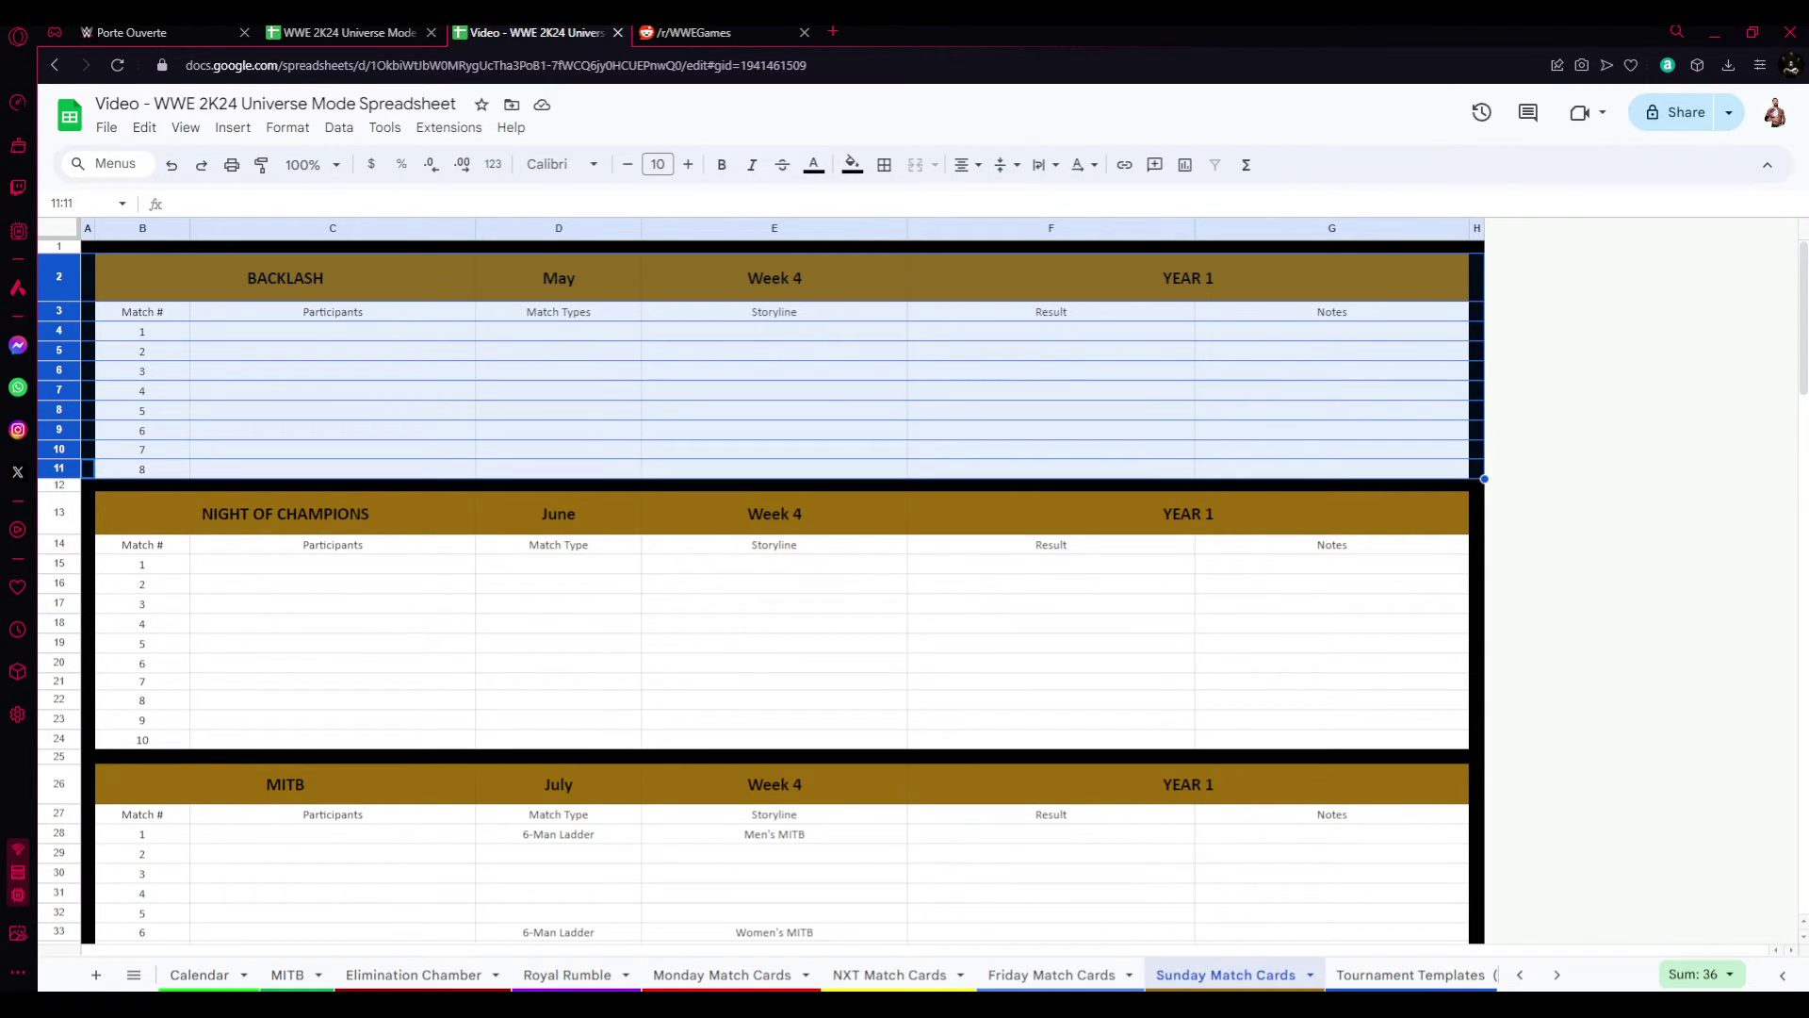
pyautogui.hotkey('ctrl', 'c')
# - Select row 1 above the BACKLASH card and bring up its row actions
pyautogui.click(332, 624)
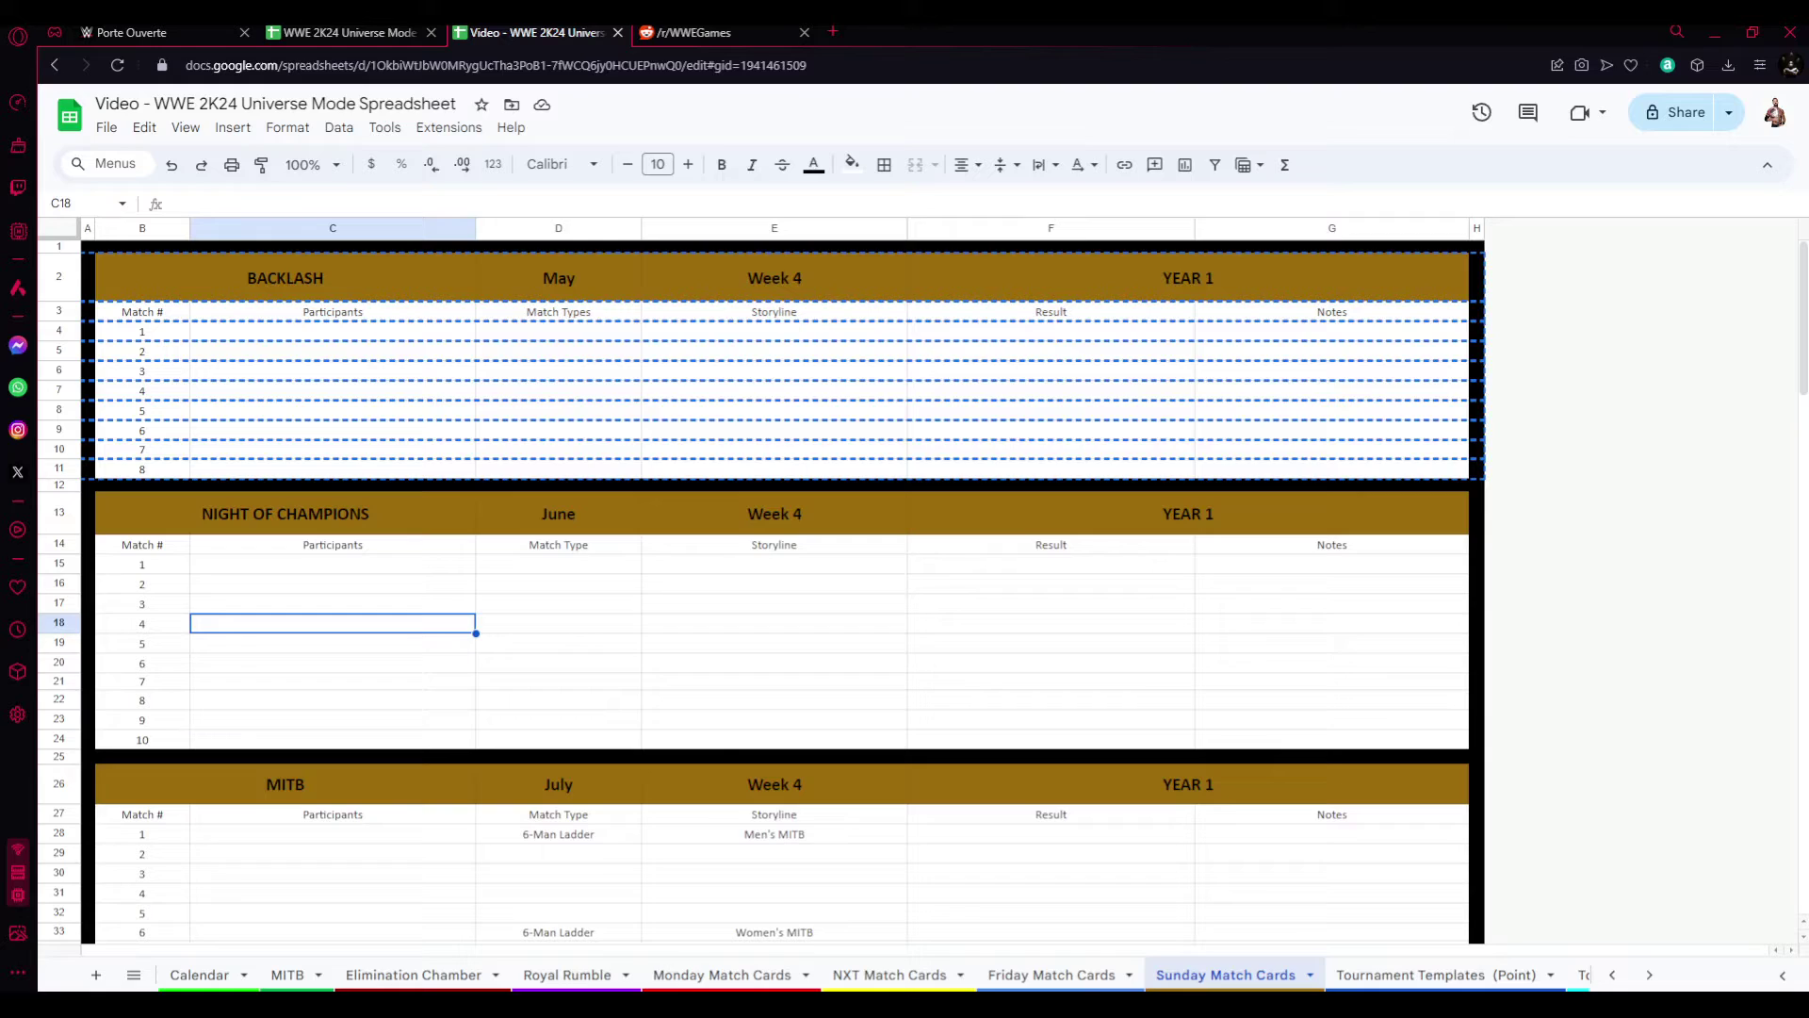
pyautogui.click(57, 246)
pyautogui.rightClick(57, 246)
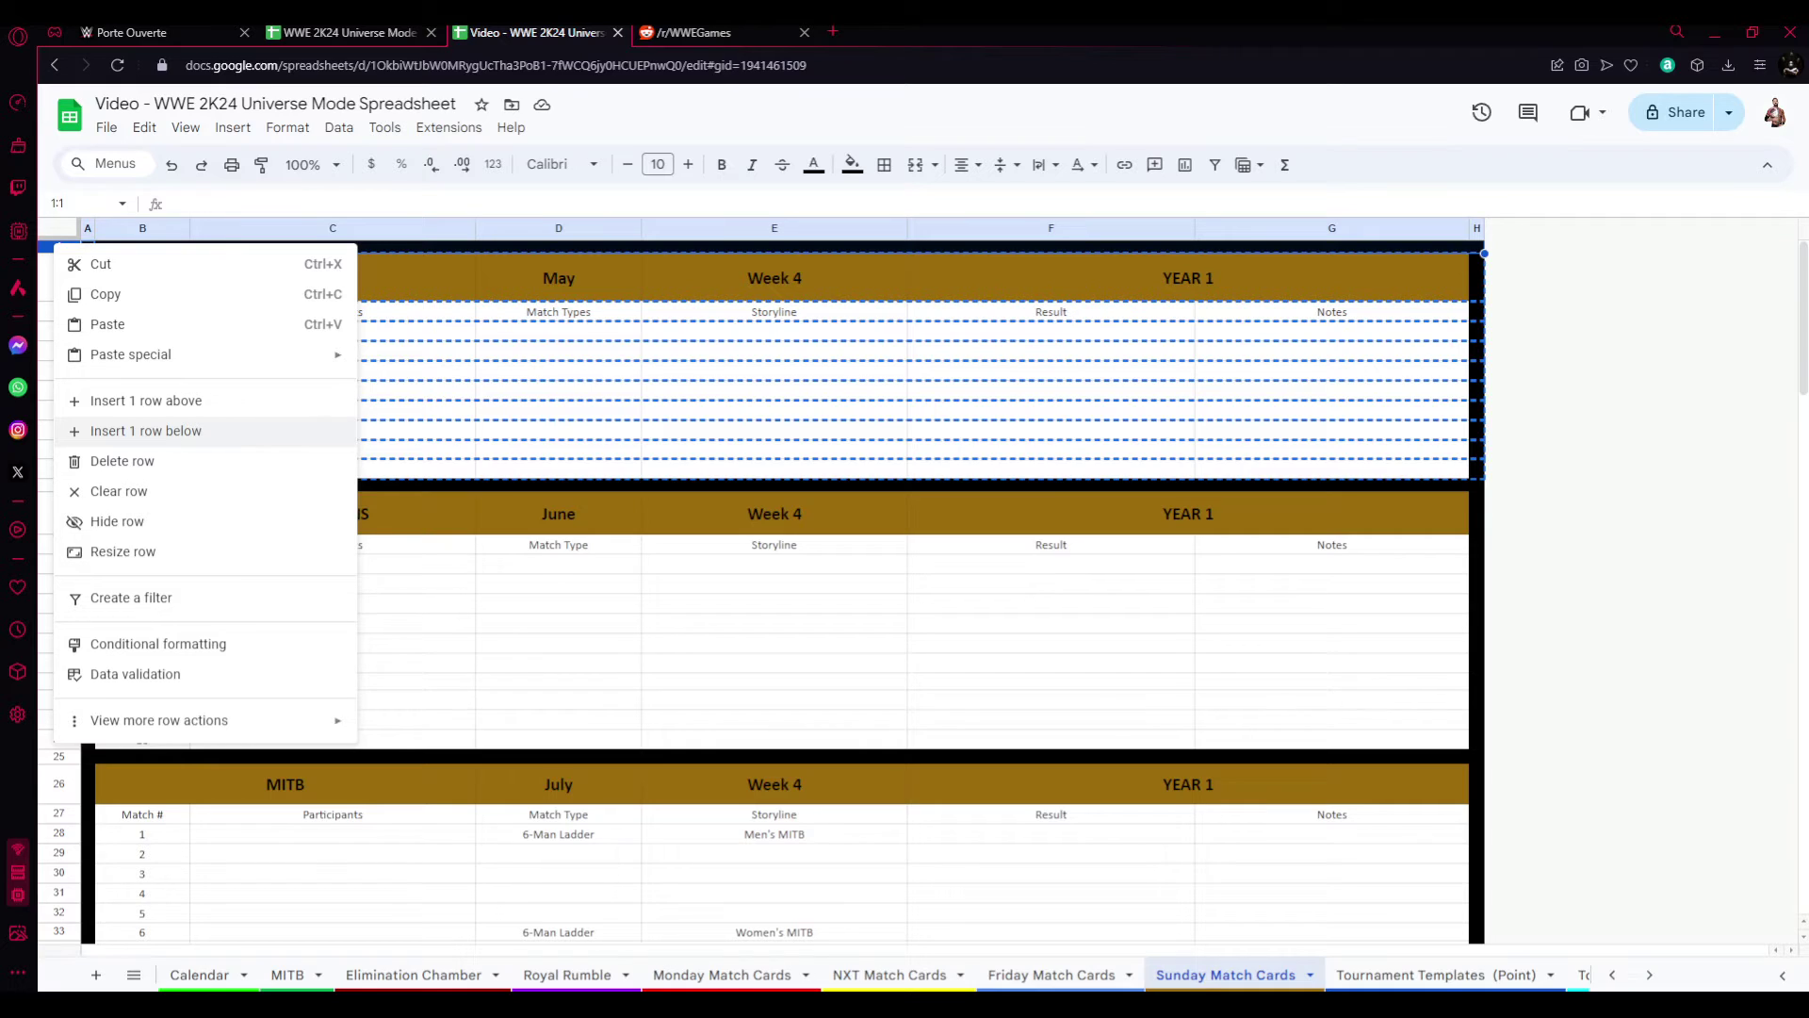
# - Insert four blank rows one at a time above the BACKLASH card
pyautogui.click(145, 430)
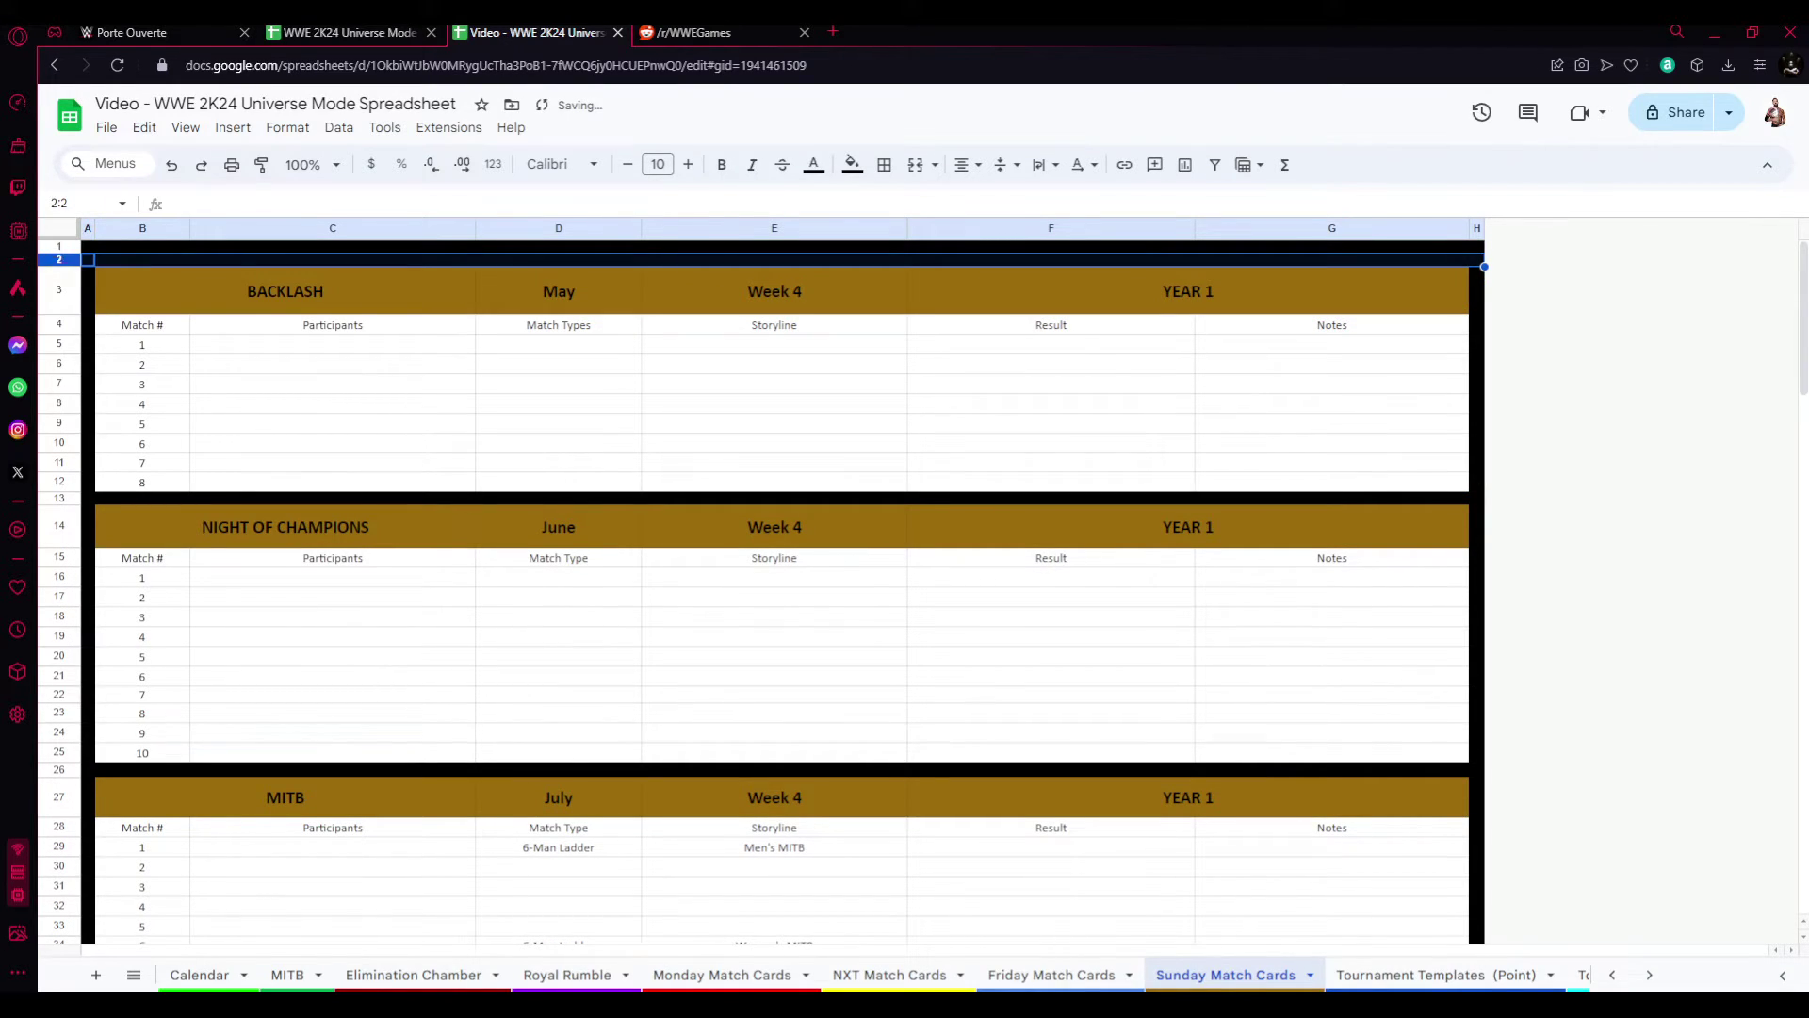
pyautogui.rightClick(57, 258)
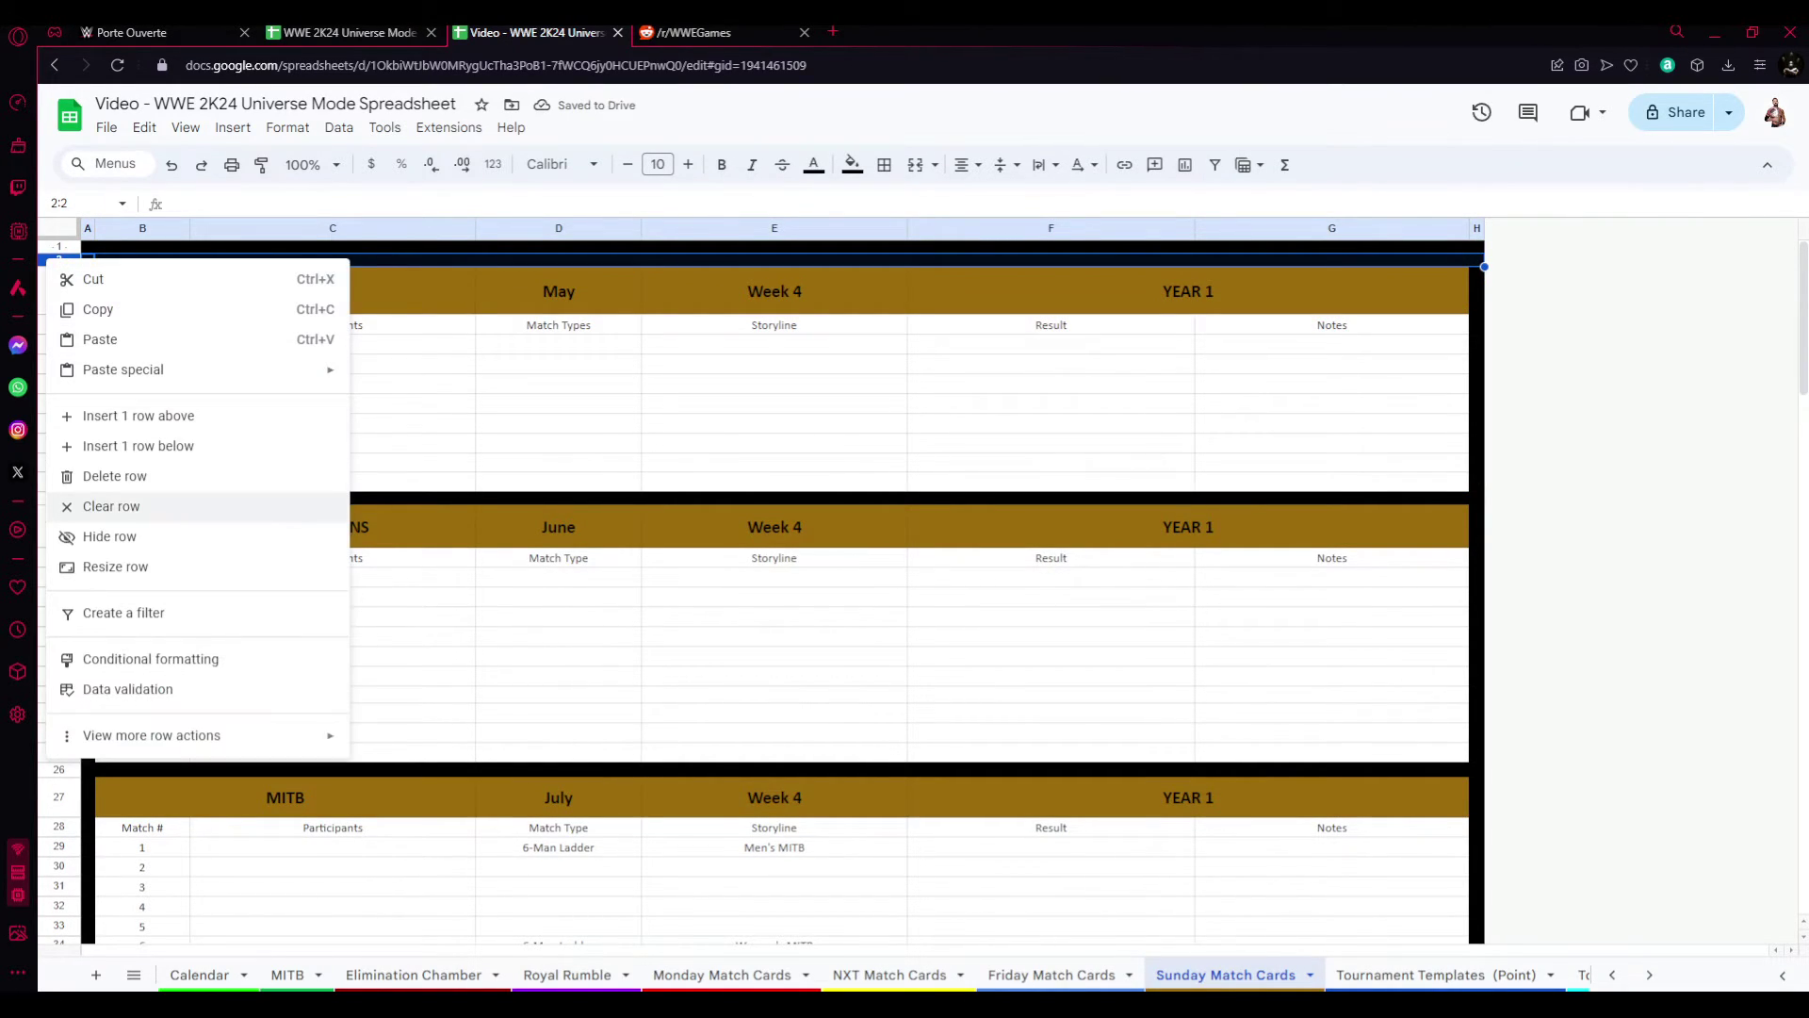
pyautogui.click(142, 447)
pyautogui.rightClick(57, 273)
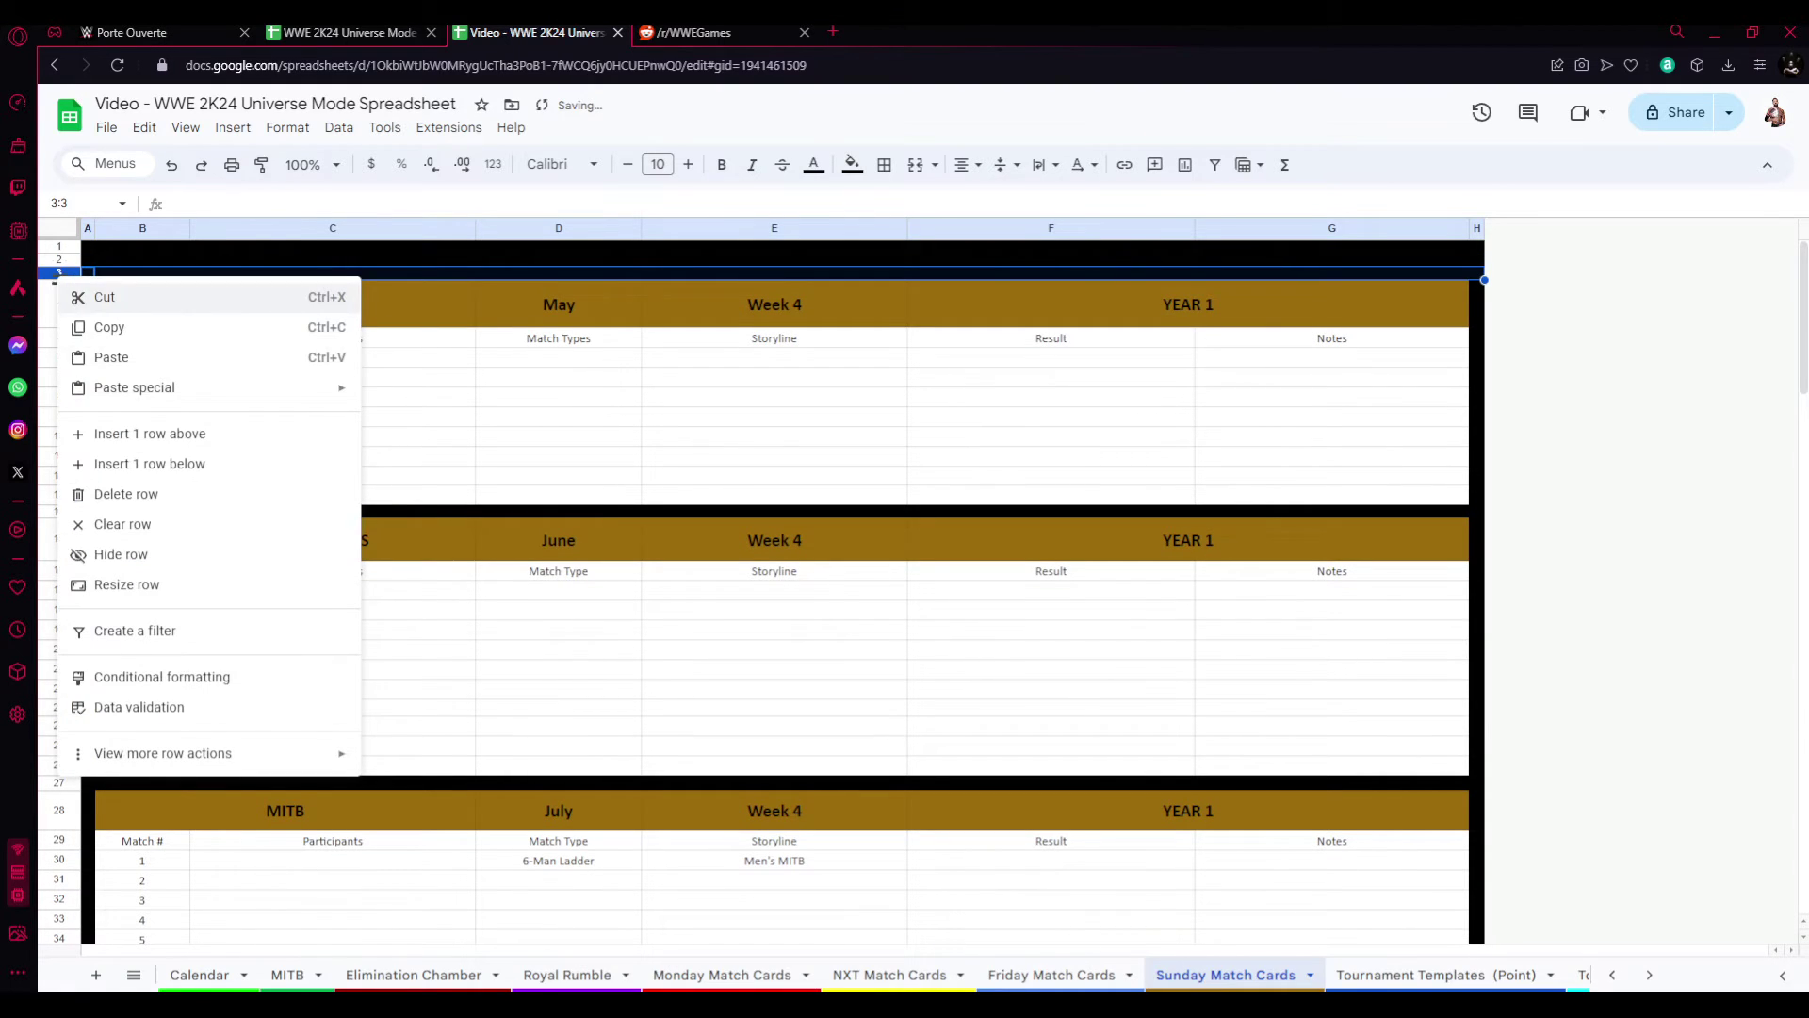
pyautogui.click(141, 465)
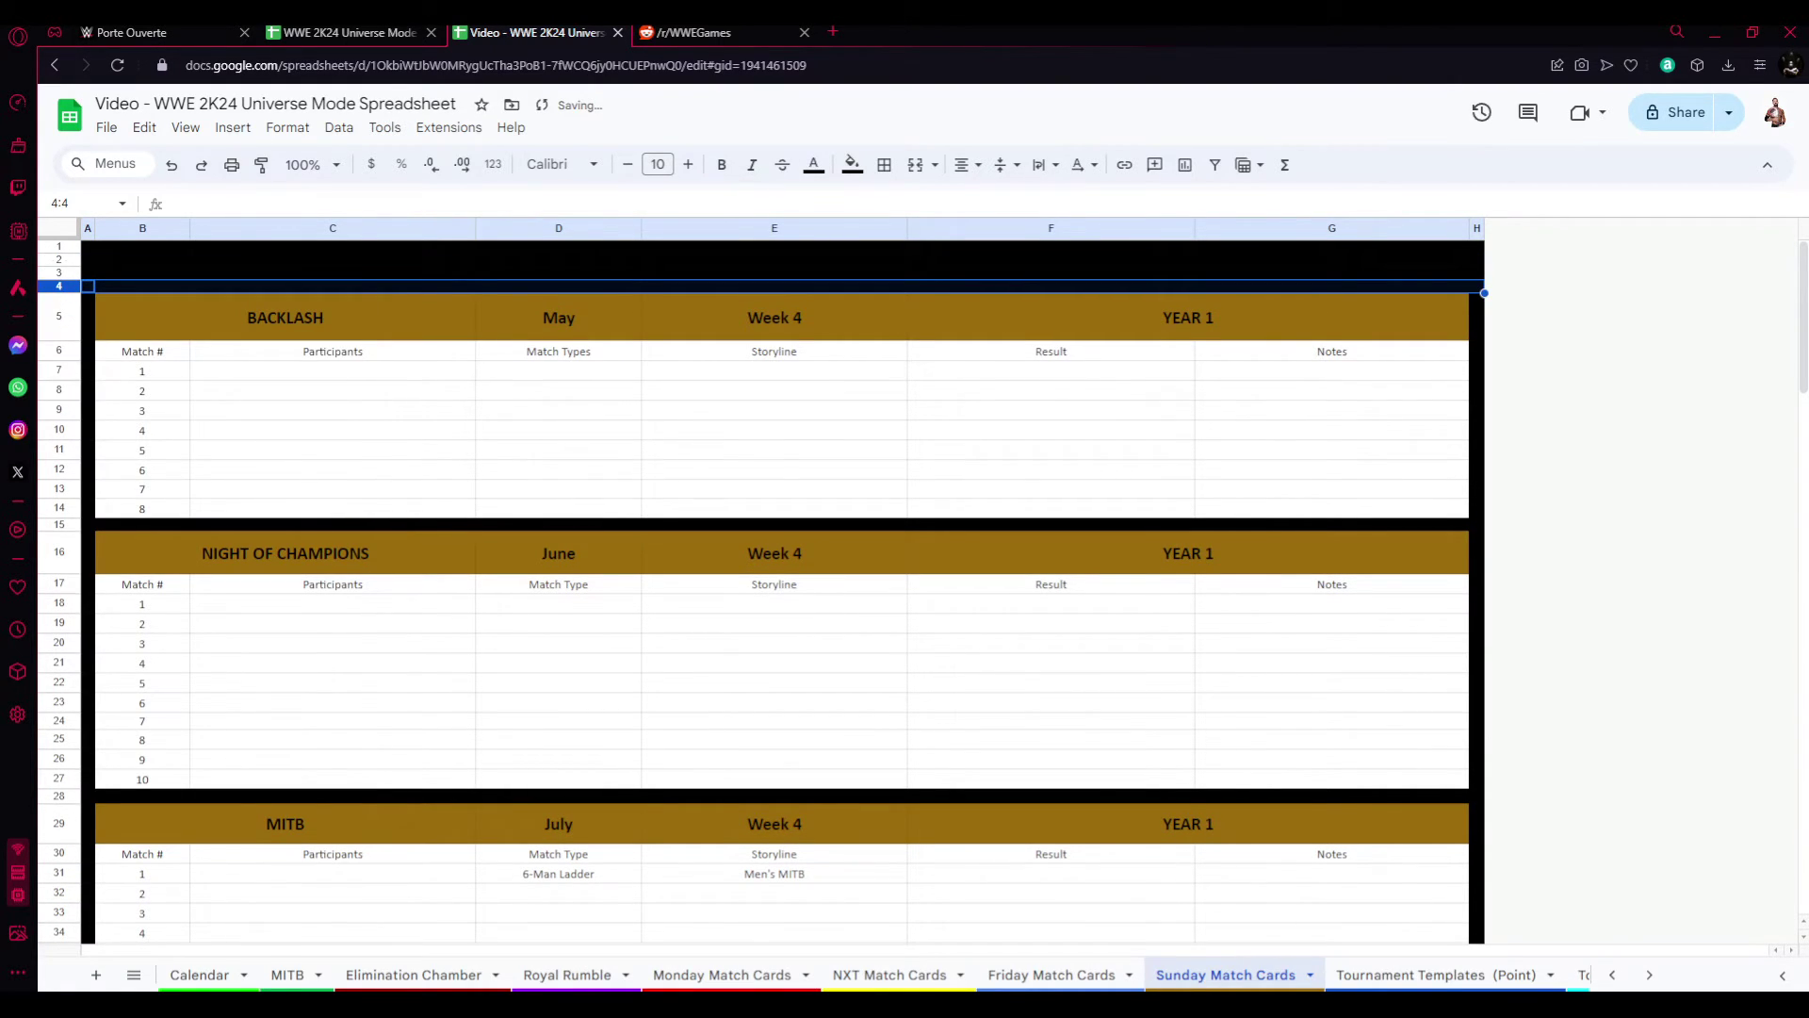
pyautogui.rightClick(57, 286)
pyautogui.click(141, 475)
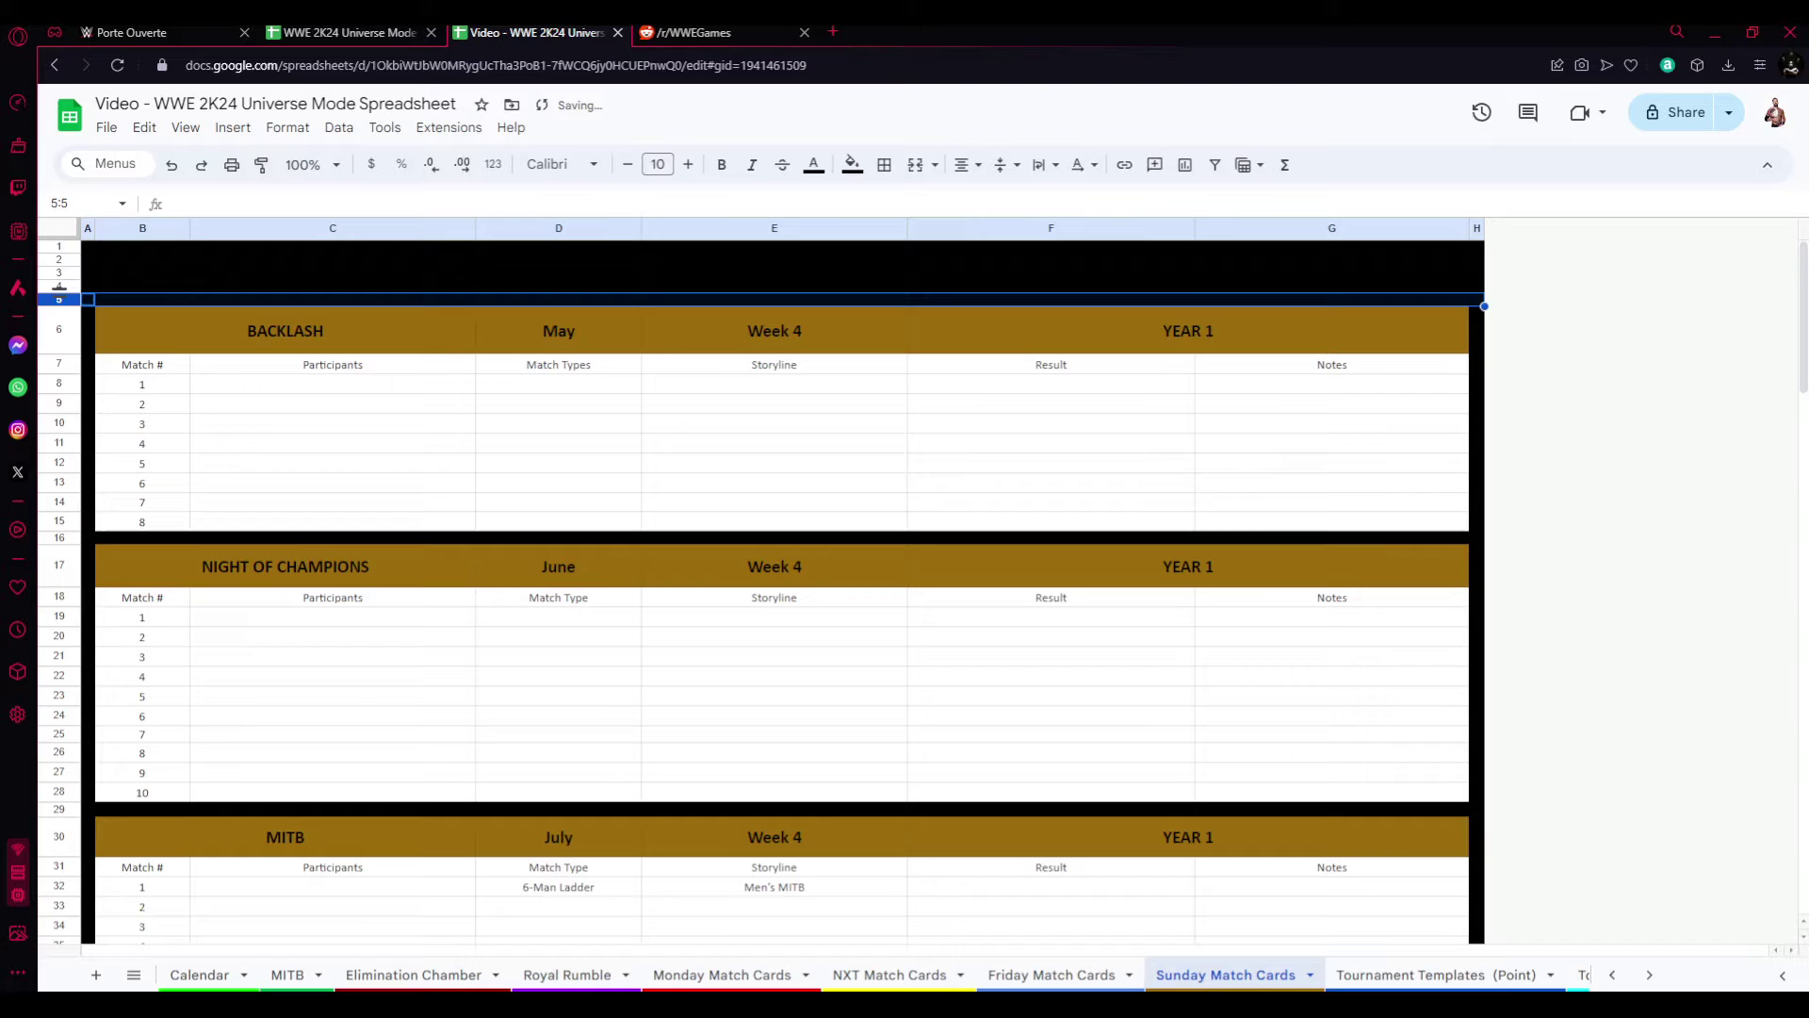
# - Insert four more blank rows so the BACKLASH card starts at row 10
pyautogui.rightClick(57, 298)
pyautogui.click(142, 489)
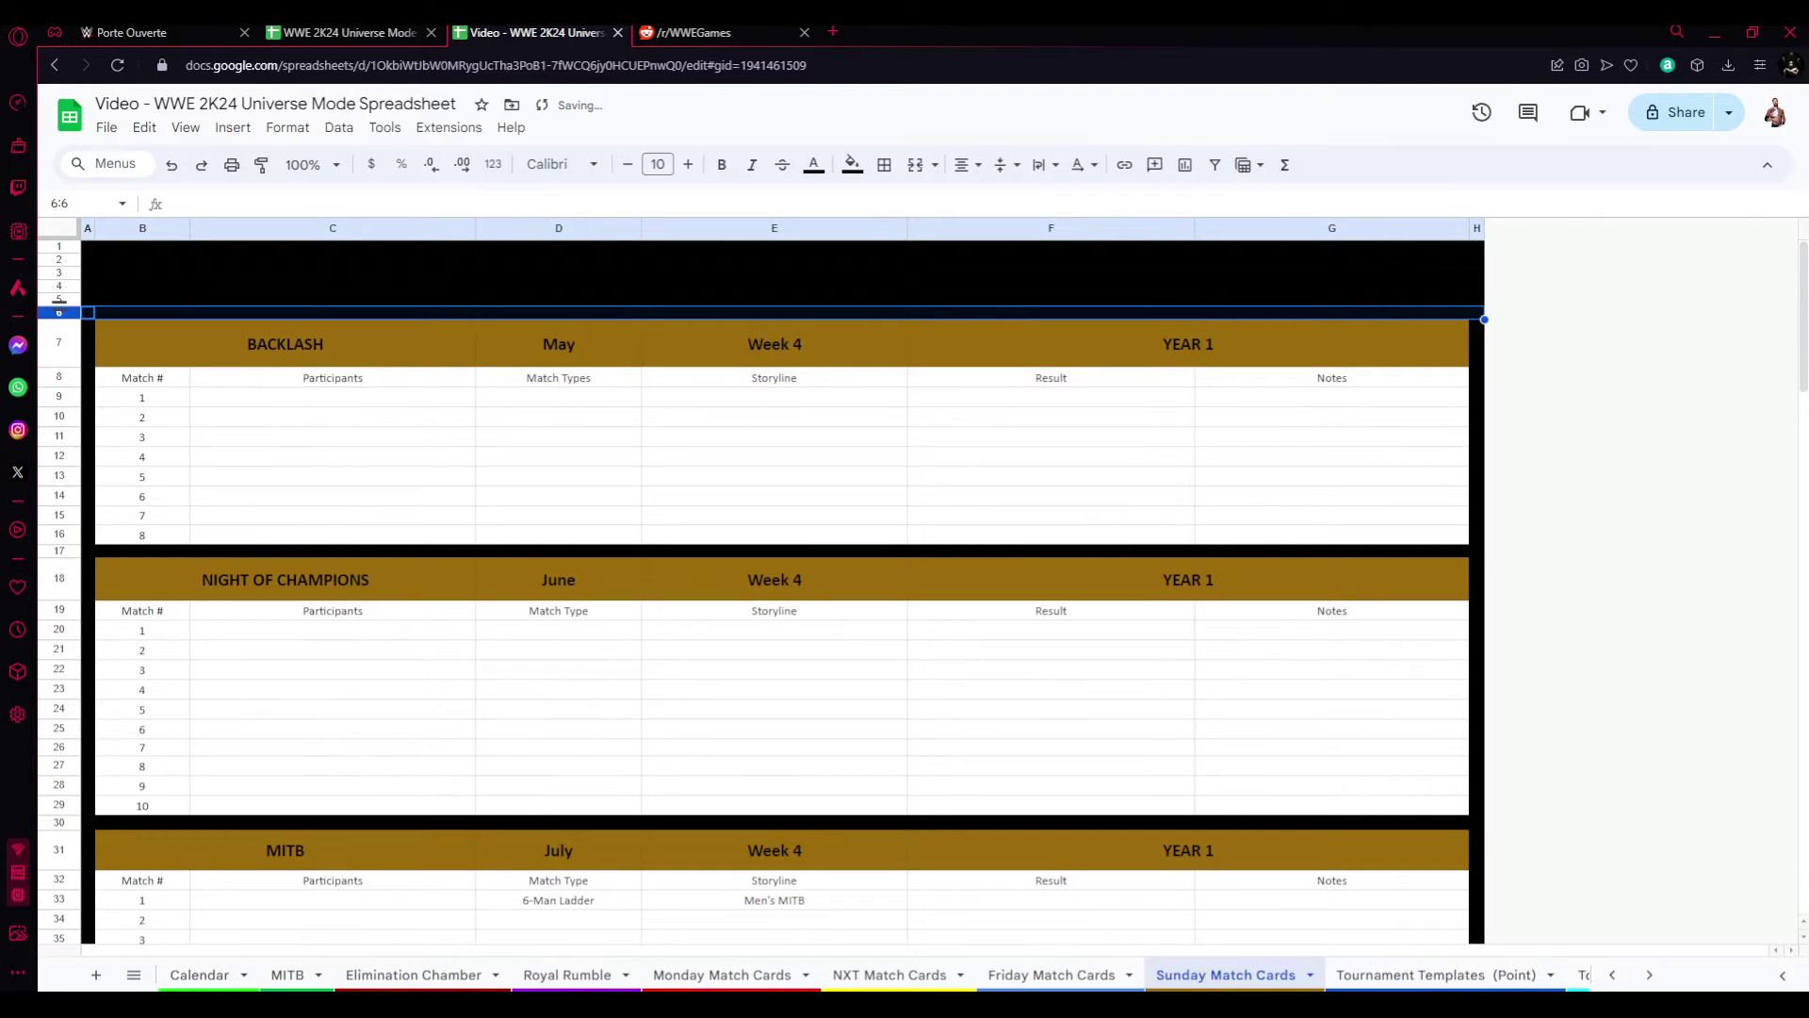
pyautogui.rightClick(57, 310)
pyautogui.click(142, 501)
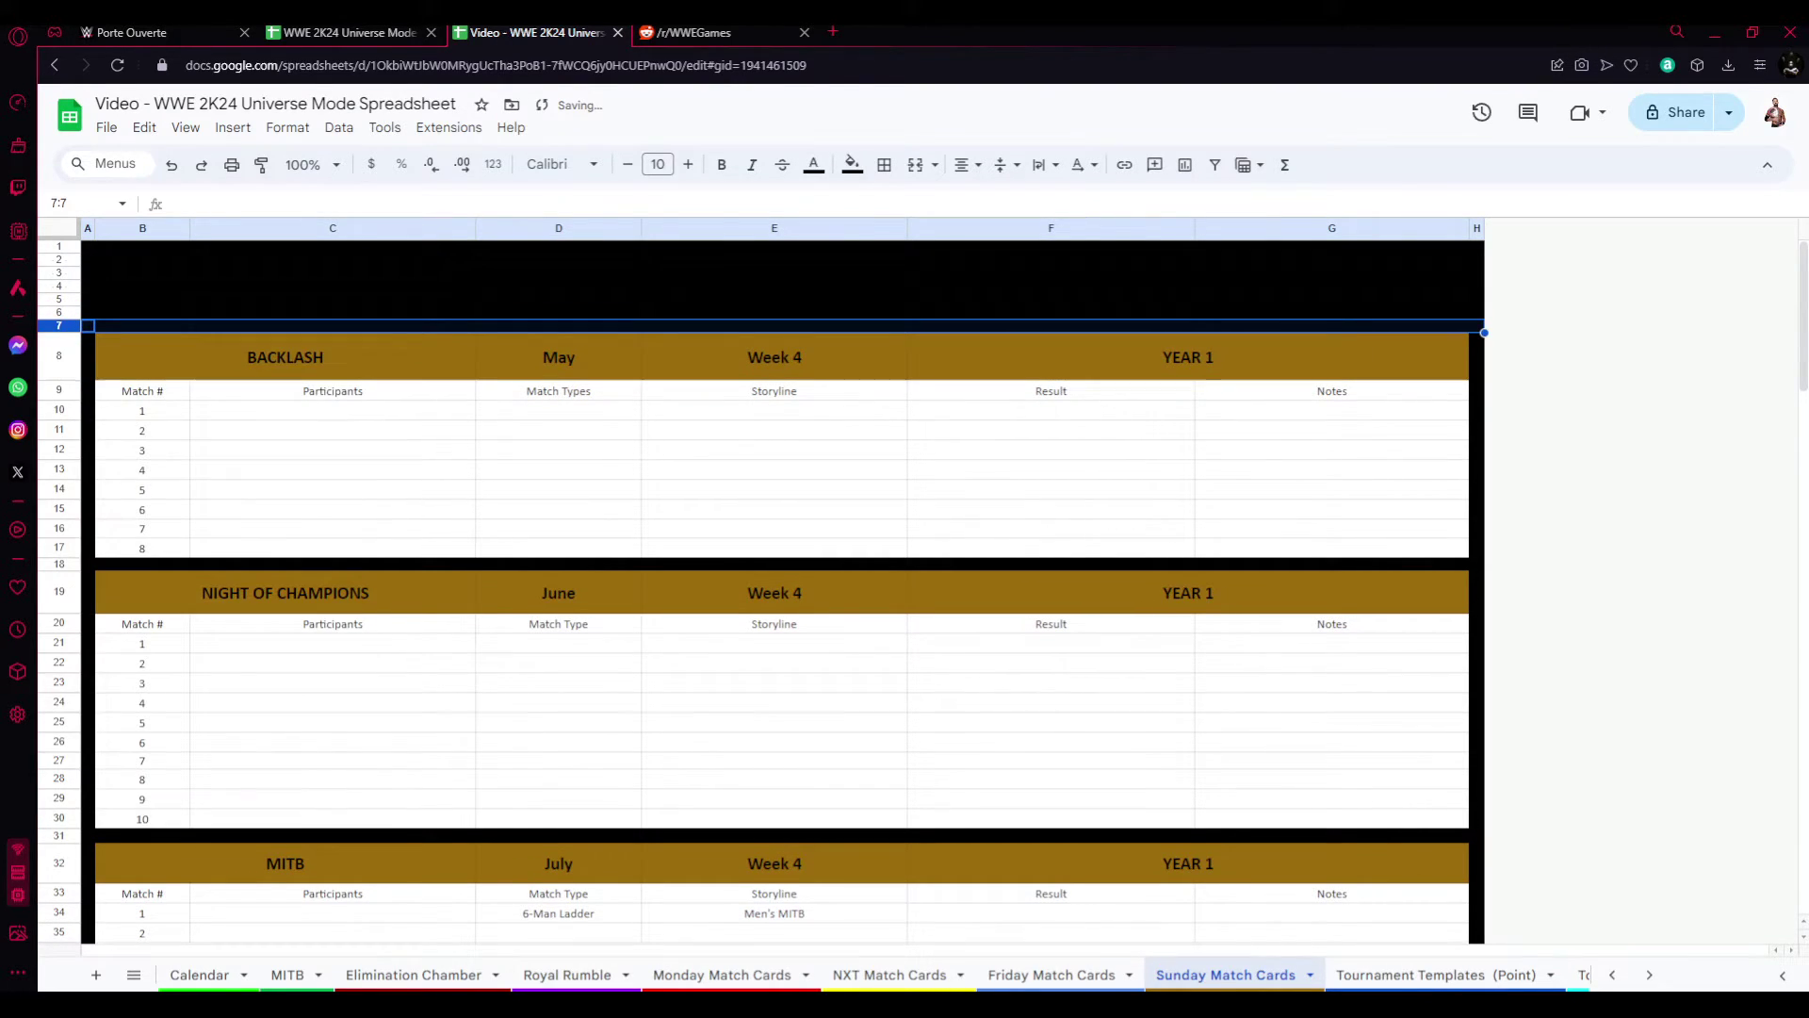
pyautogui.rightClick(57, 325)
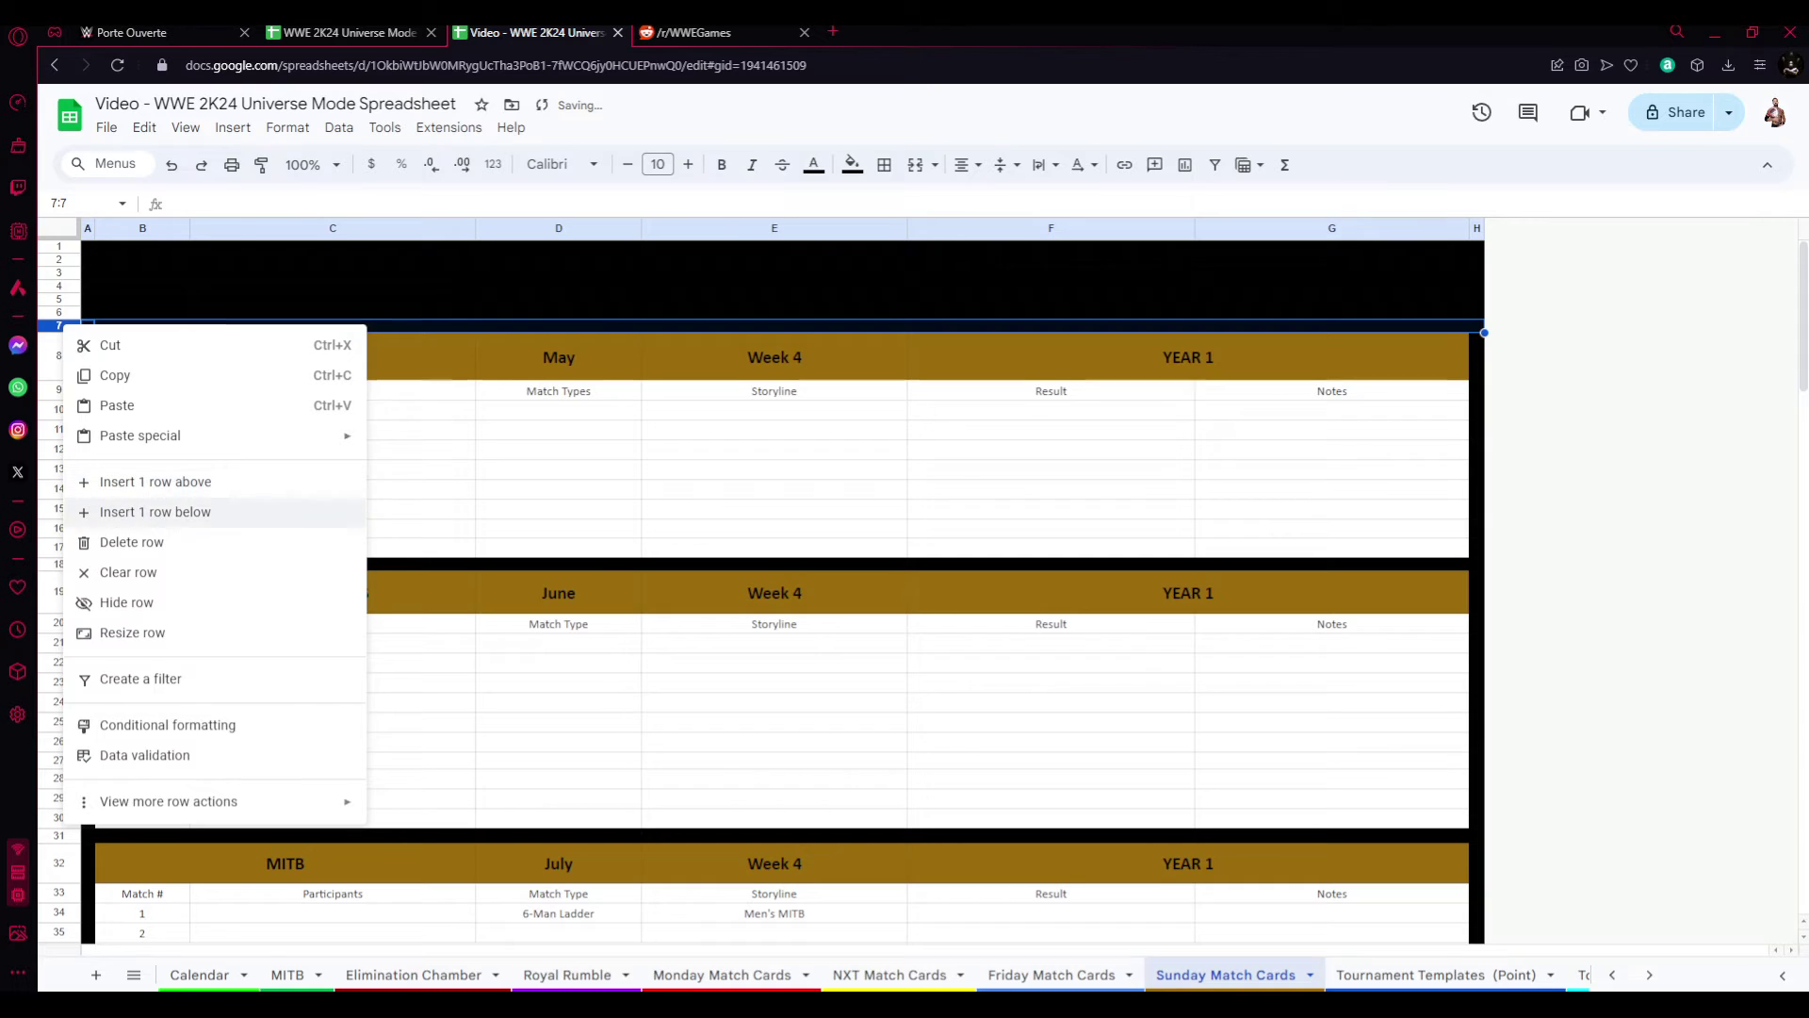
pyautogui.click(141, 514)
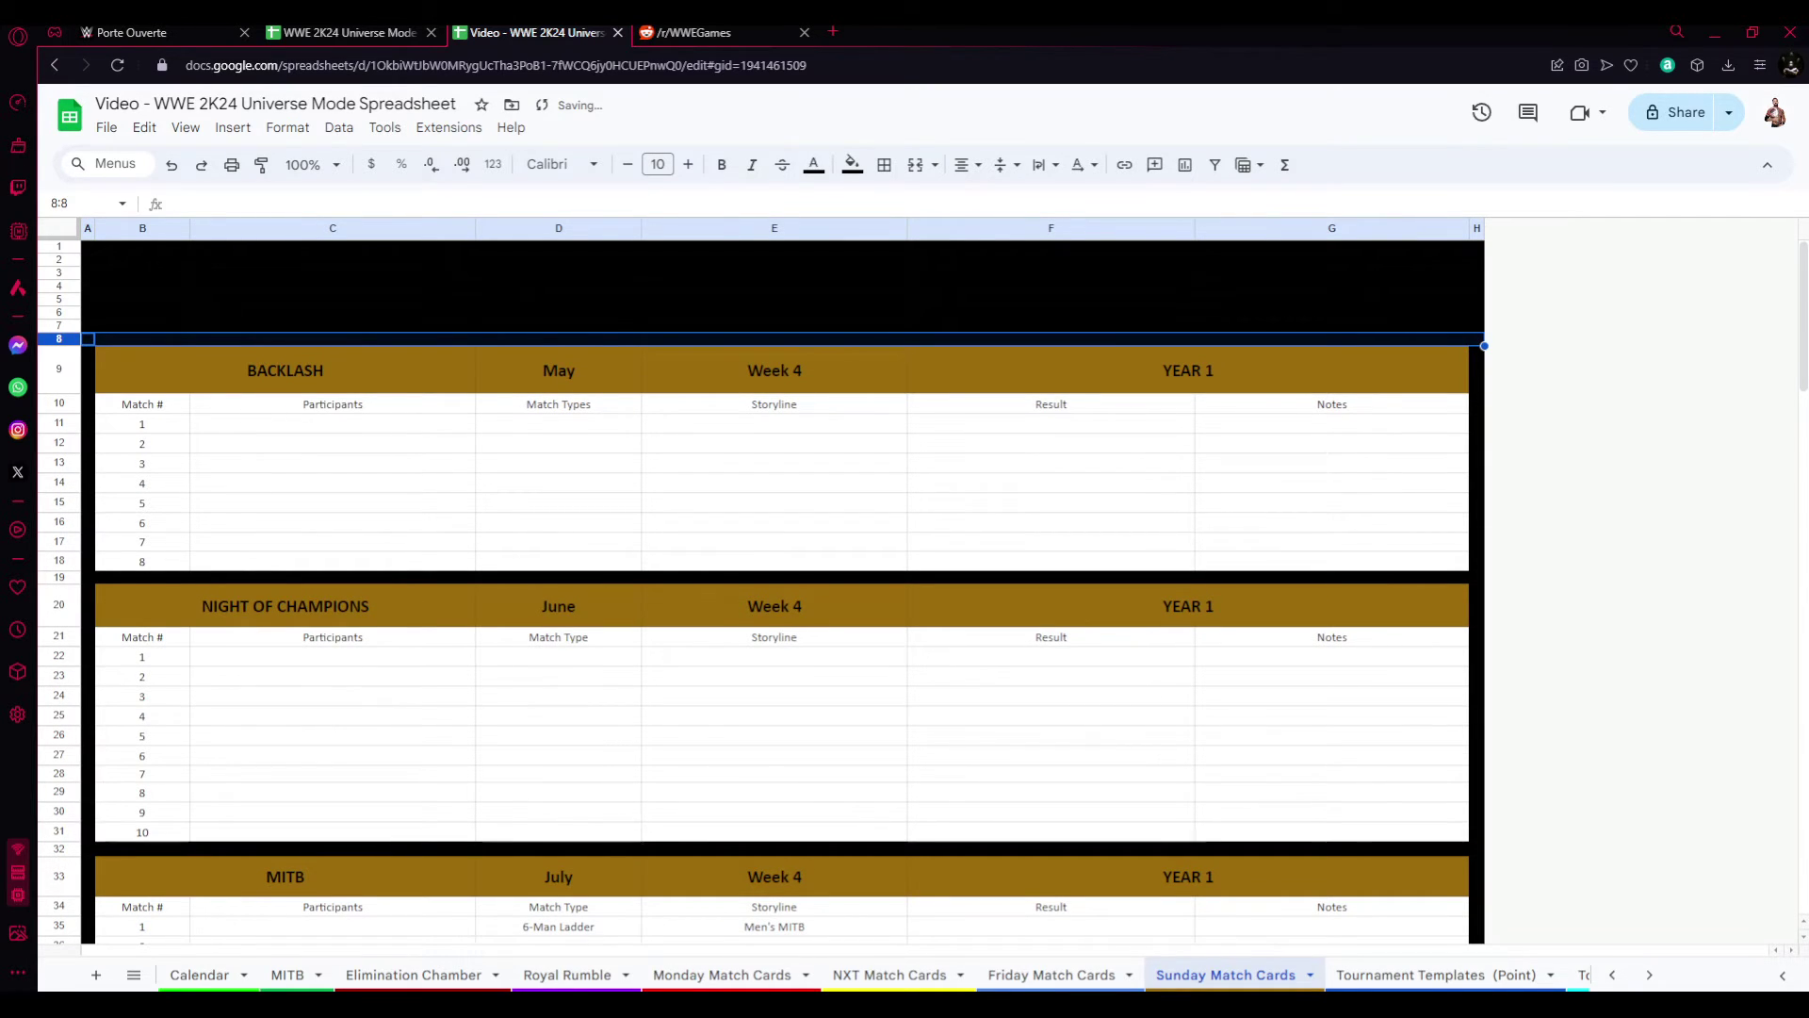
pyautogui.rightClick(57, 340)
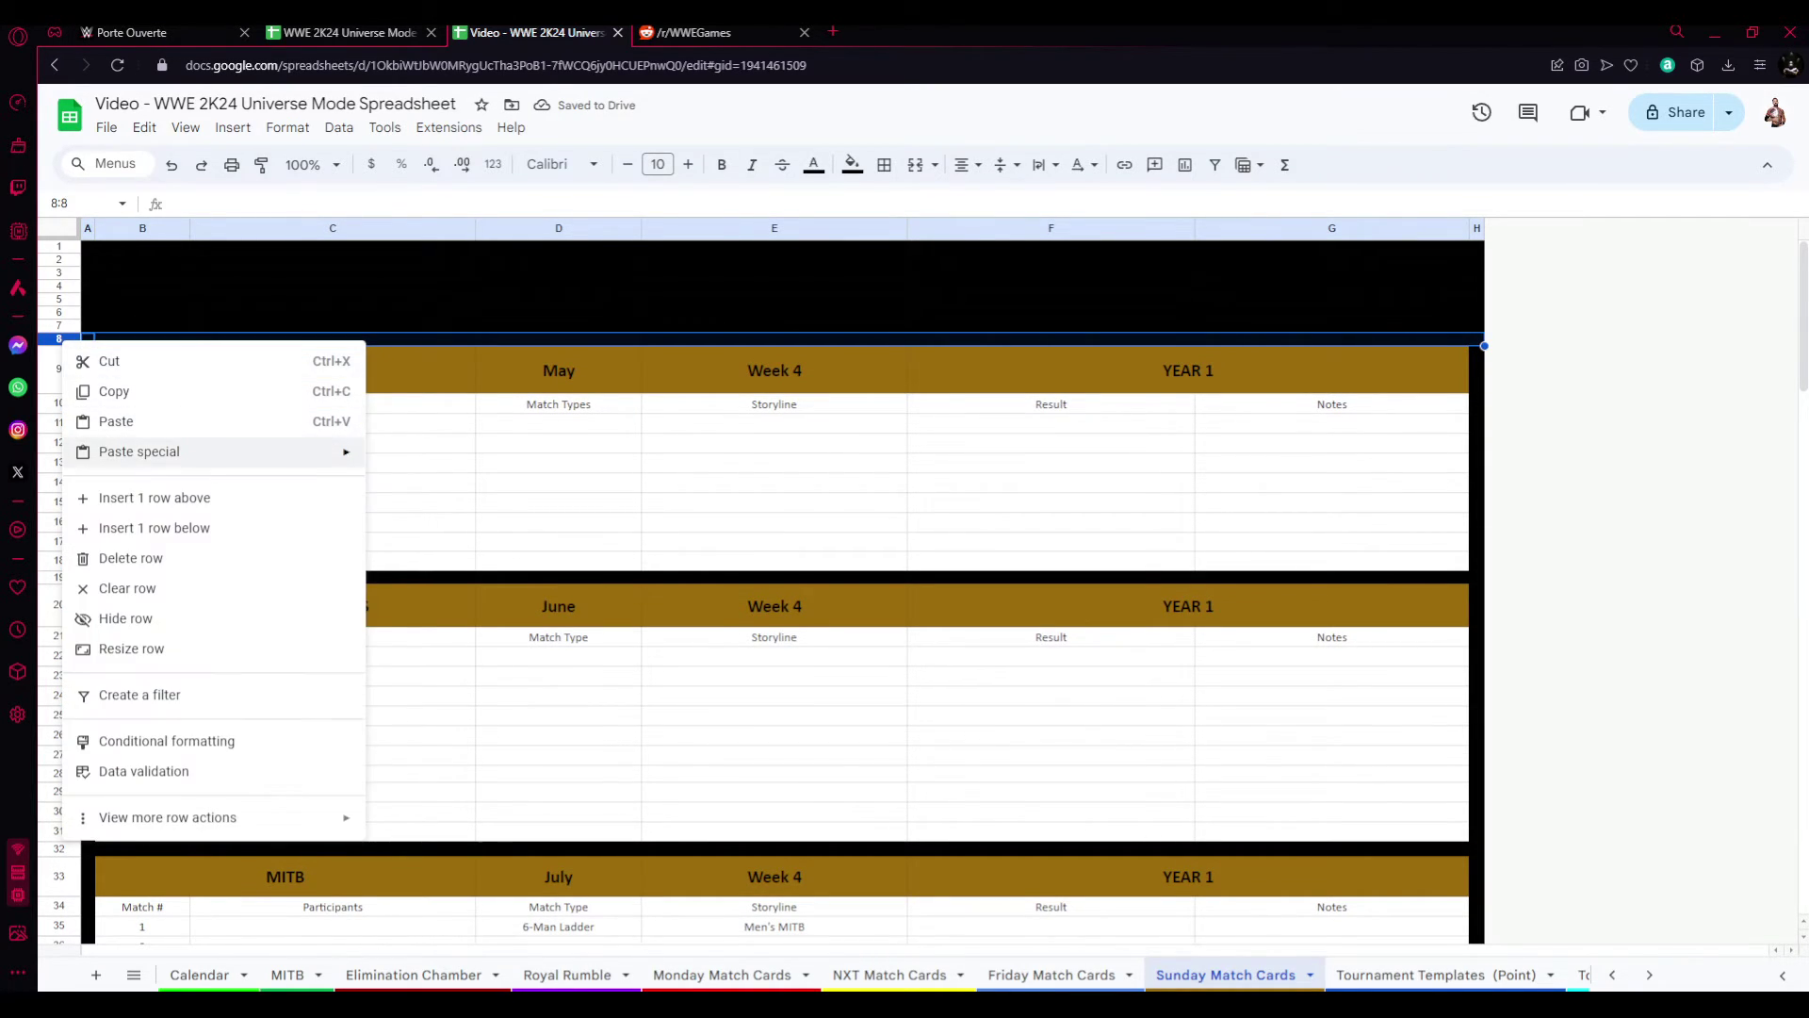
pyautogui.click(142, 529)
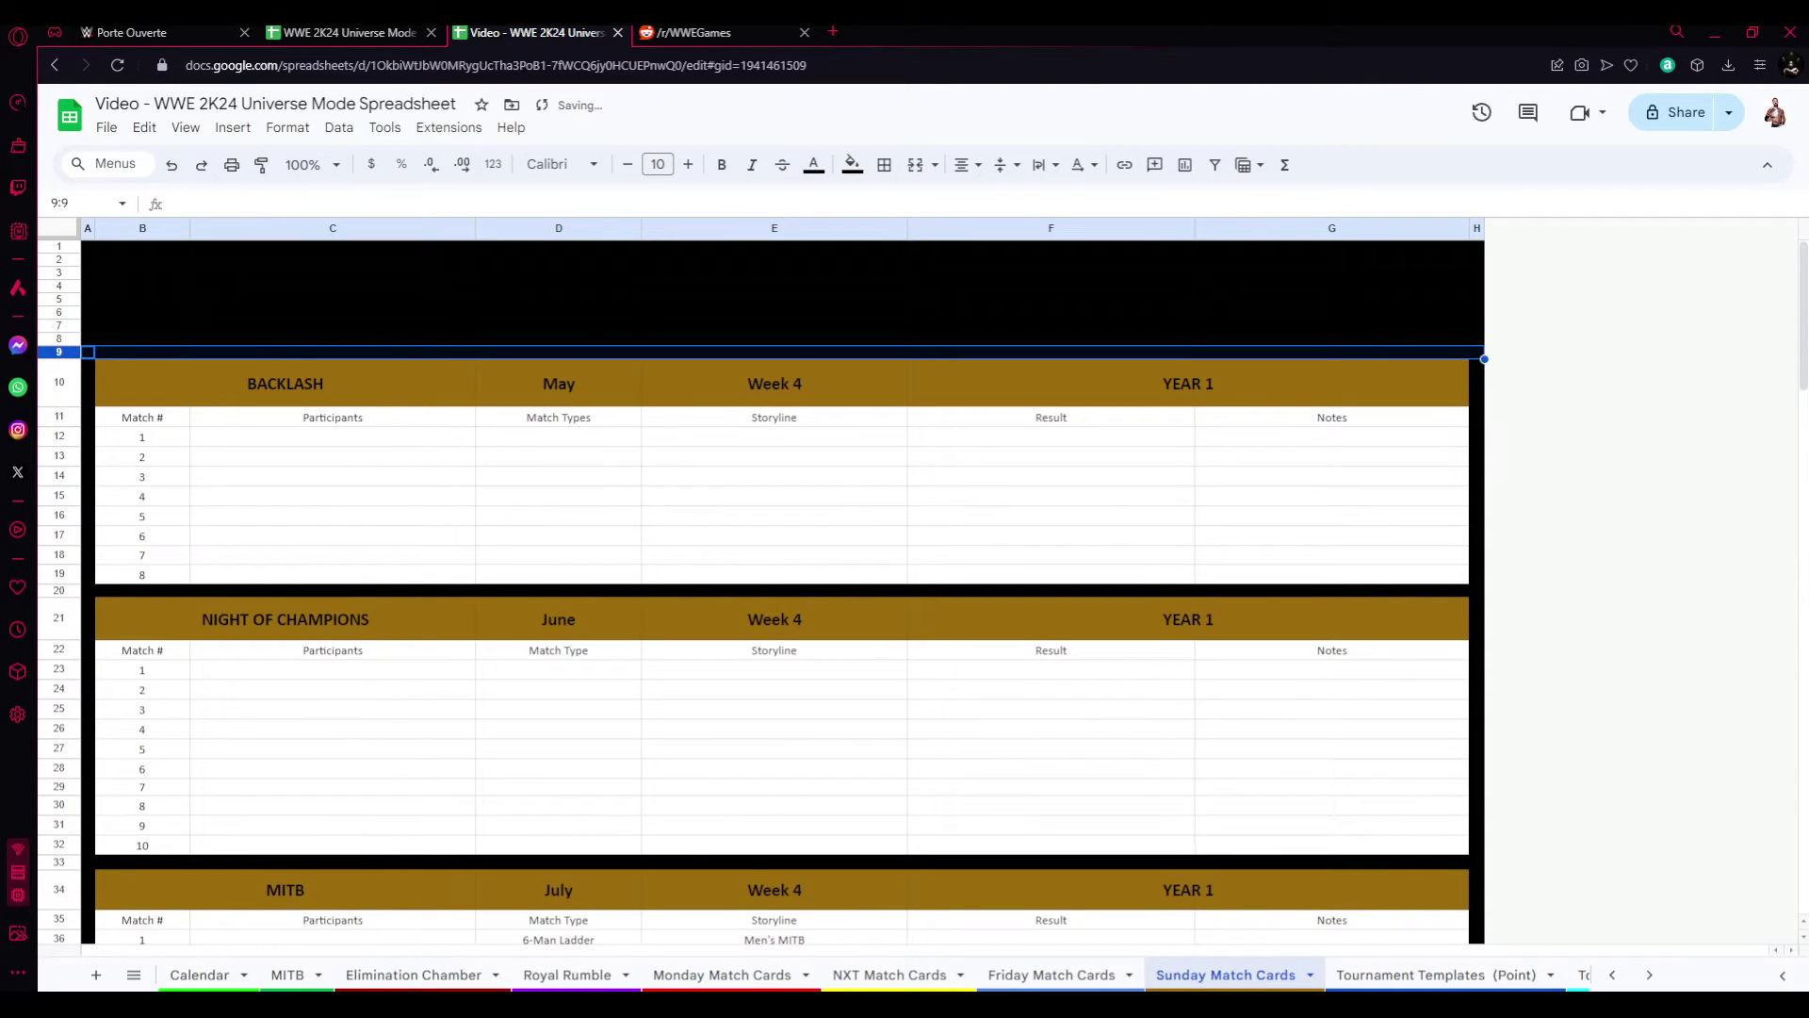
# - Select row 2 at the top of the new blank space
pyautogui.click(58, 246)
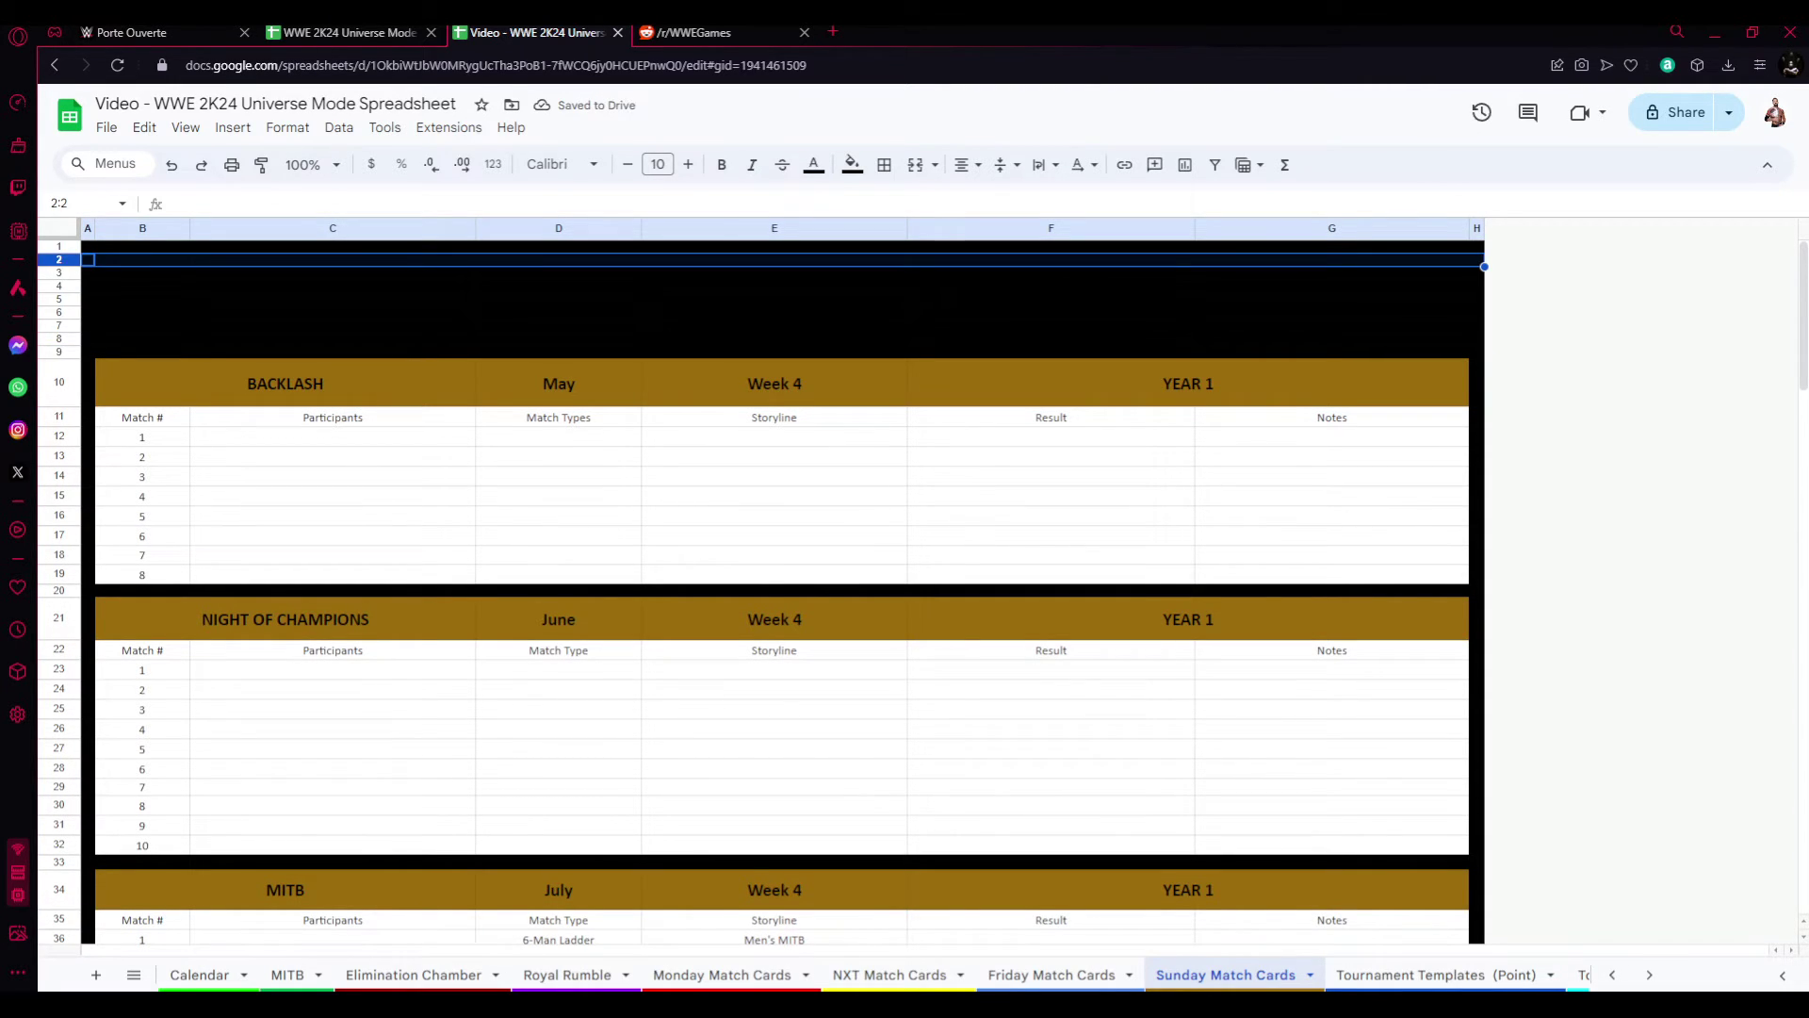
pyautogui.click(57, 273)
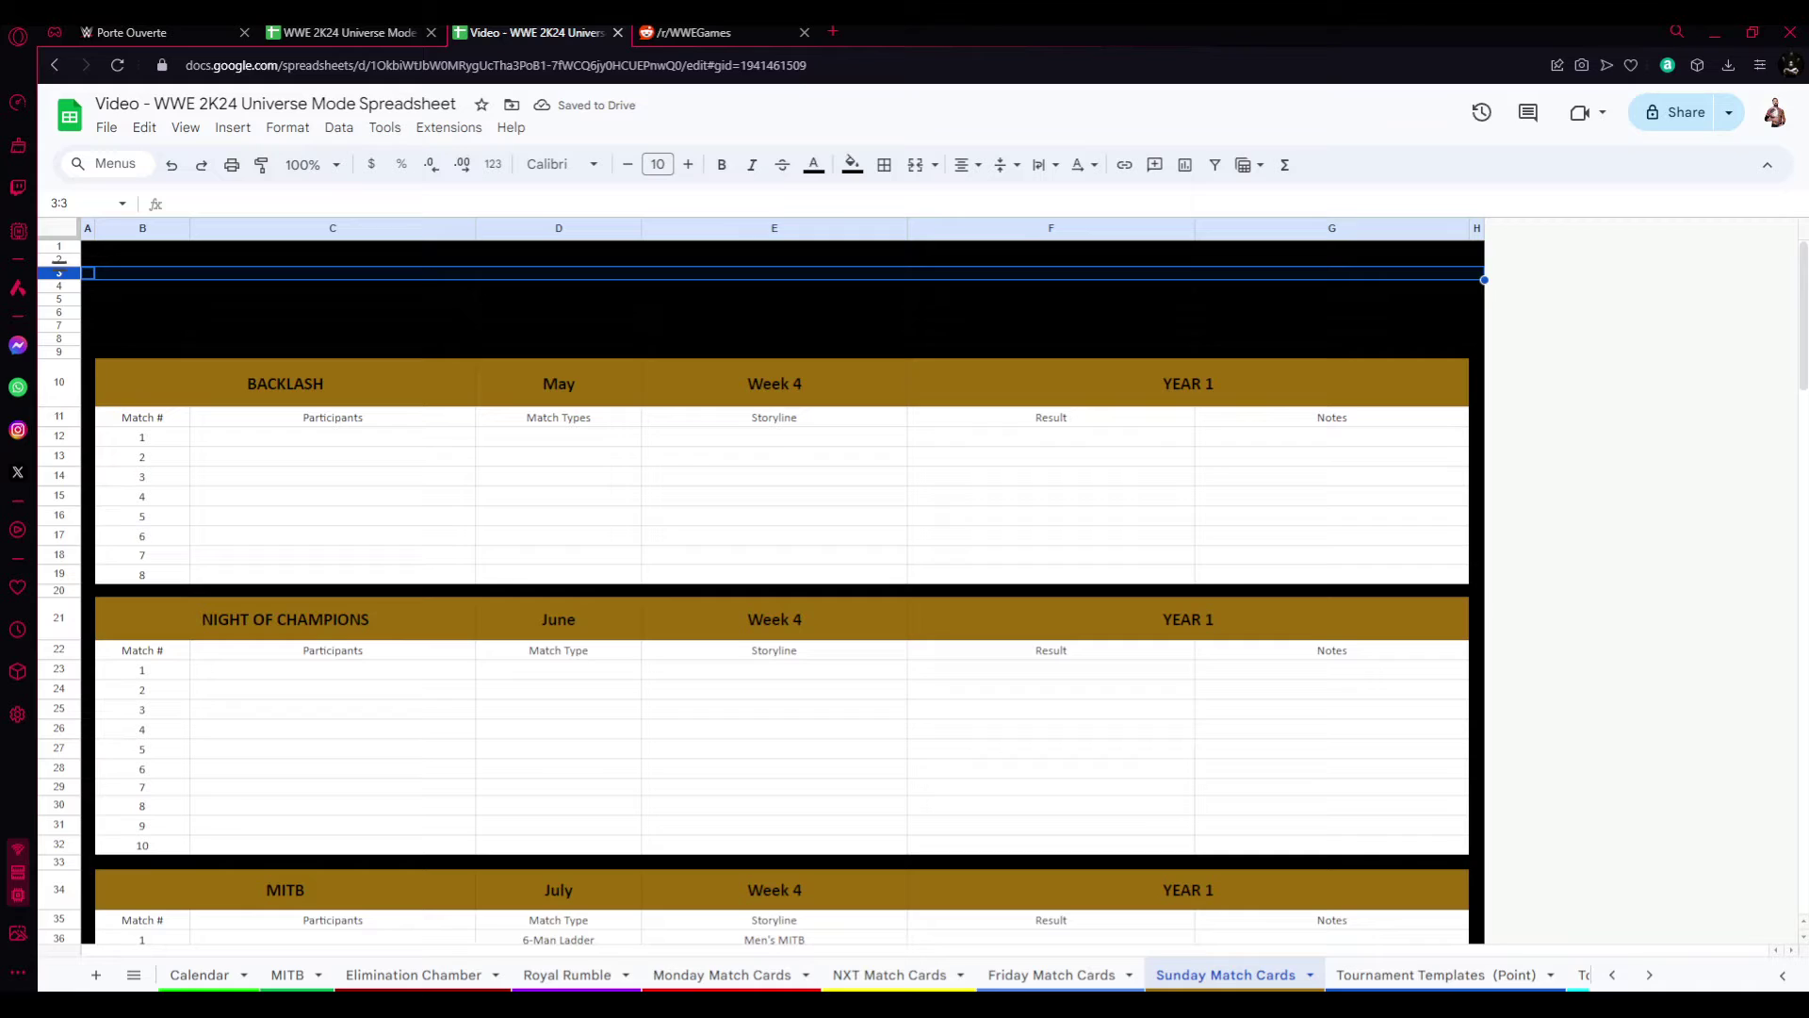
pyautogui.click(57, 259)
# - Paste the copied card into rows 2–4, then undo the paste and recent rows
pyautogui.moveTo(57, 258); pyautogui.dragTo(58, 339)
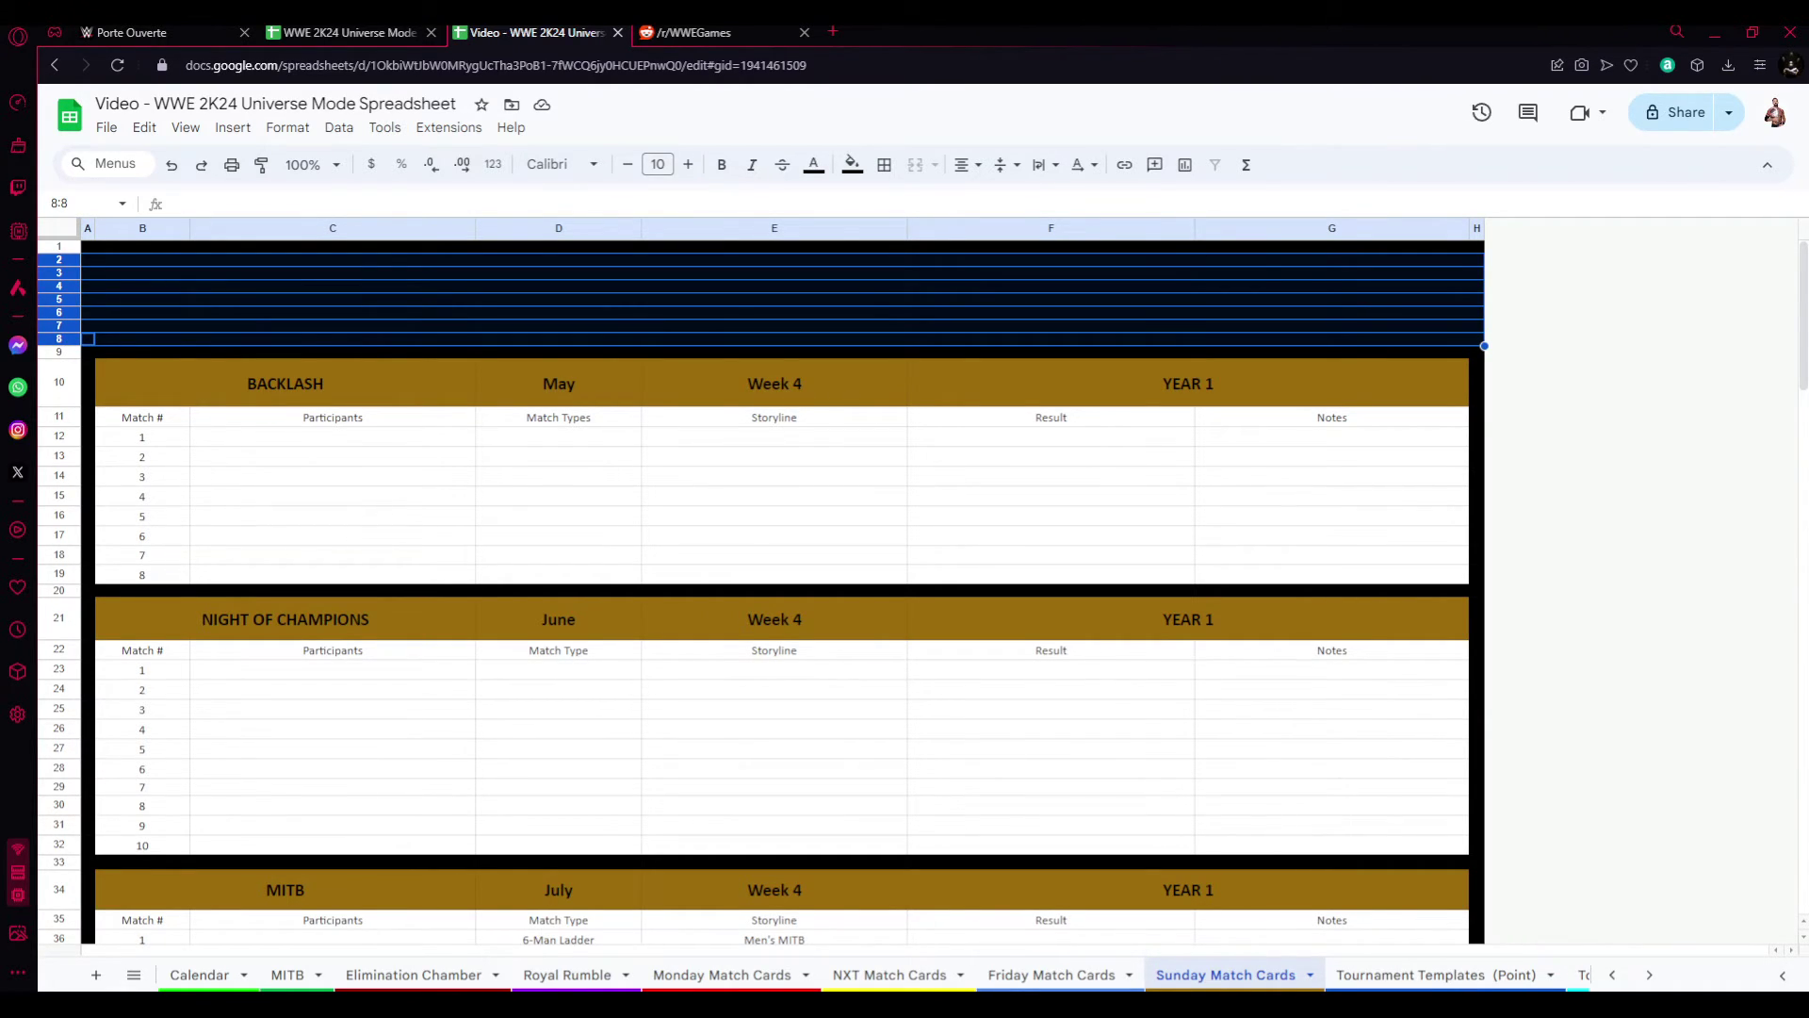
pyautogui.hotkey('ctrl', 'v')
pyautogui.click(332, 339)
pyautogui.click(141, 298)
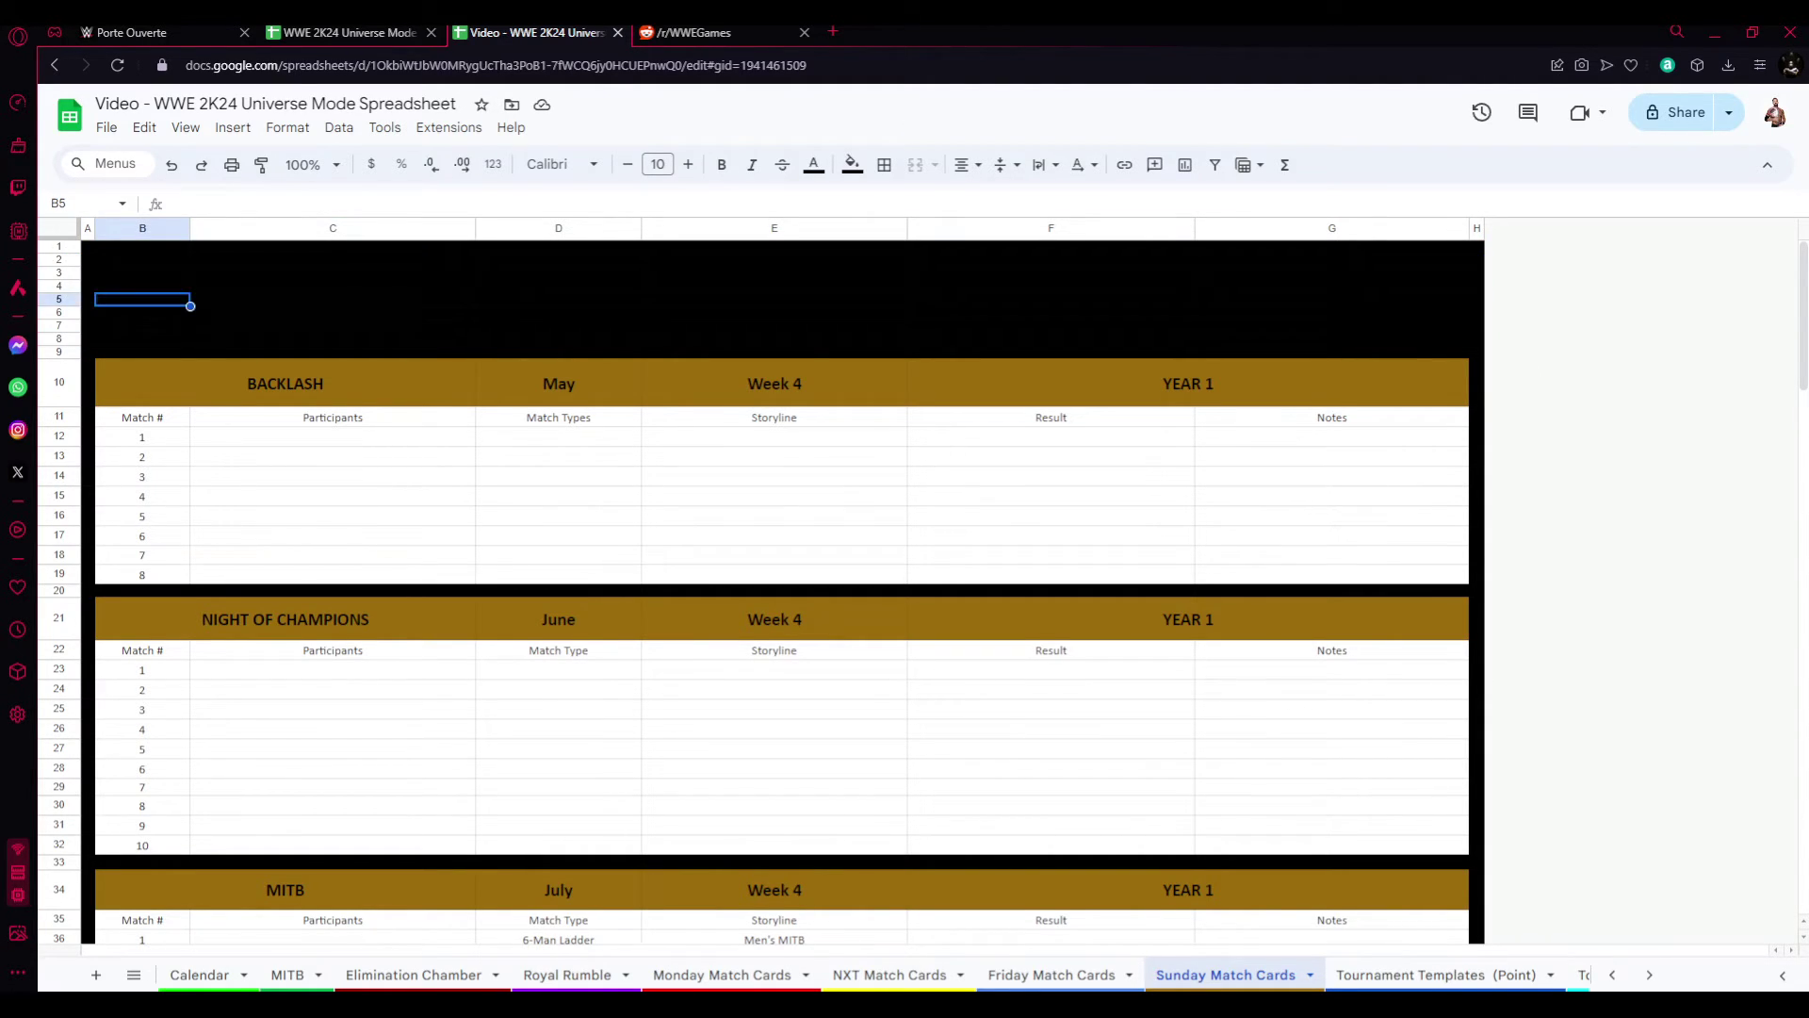
pyautogui.hotkey('ctrl', 'z')
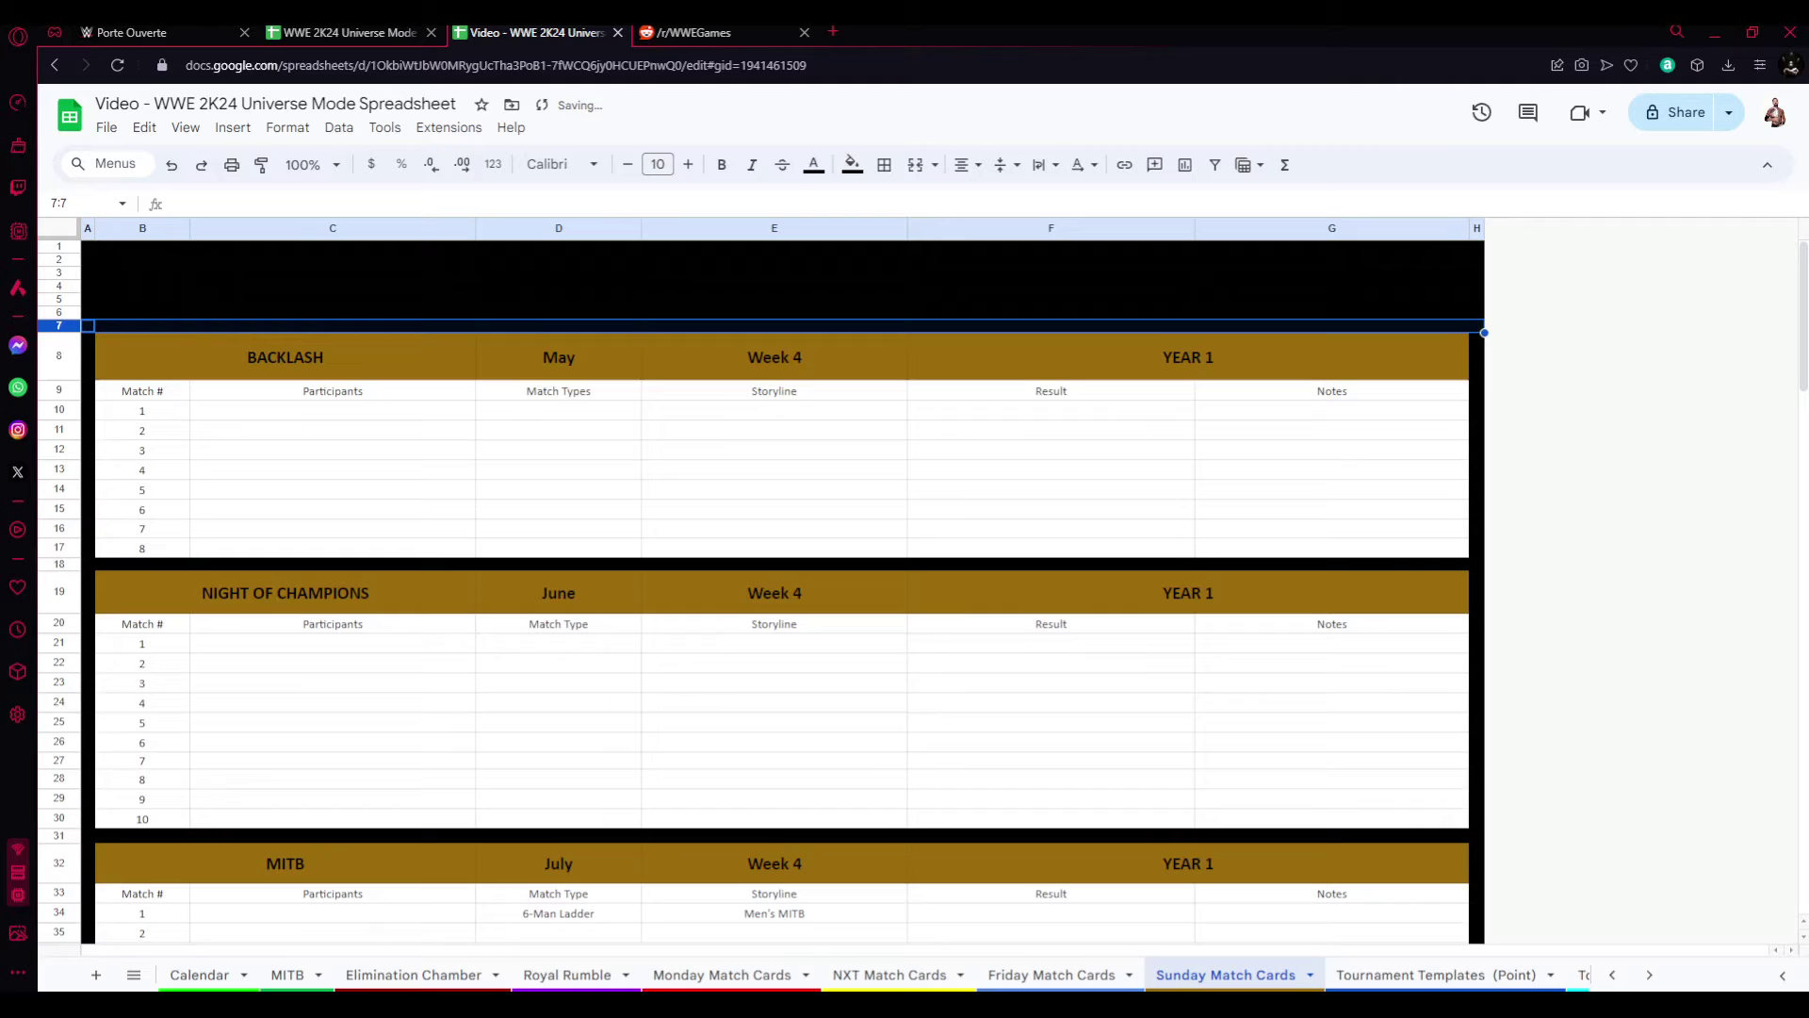
pyautogui.hotkey('ctrl', 'z')
pyautogui.hotkey('ctrl', 'z')
pyautogui.hotkey('ctrl', 'z')
pyautogui.hotkey('ctrl', 'z')
pyautogui.hotkey('ctrl', 'z')
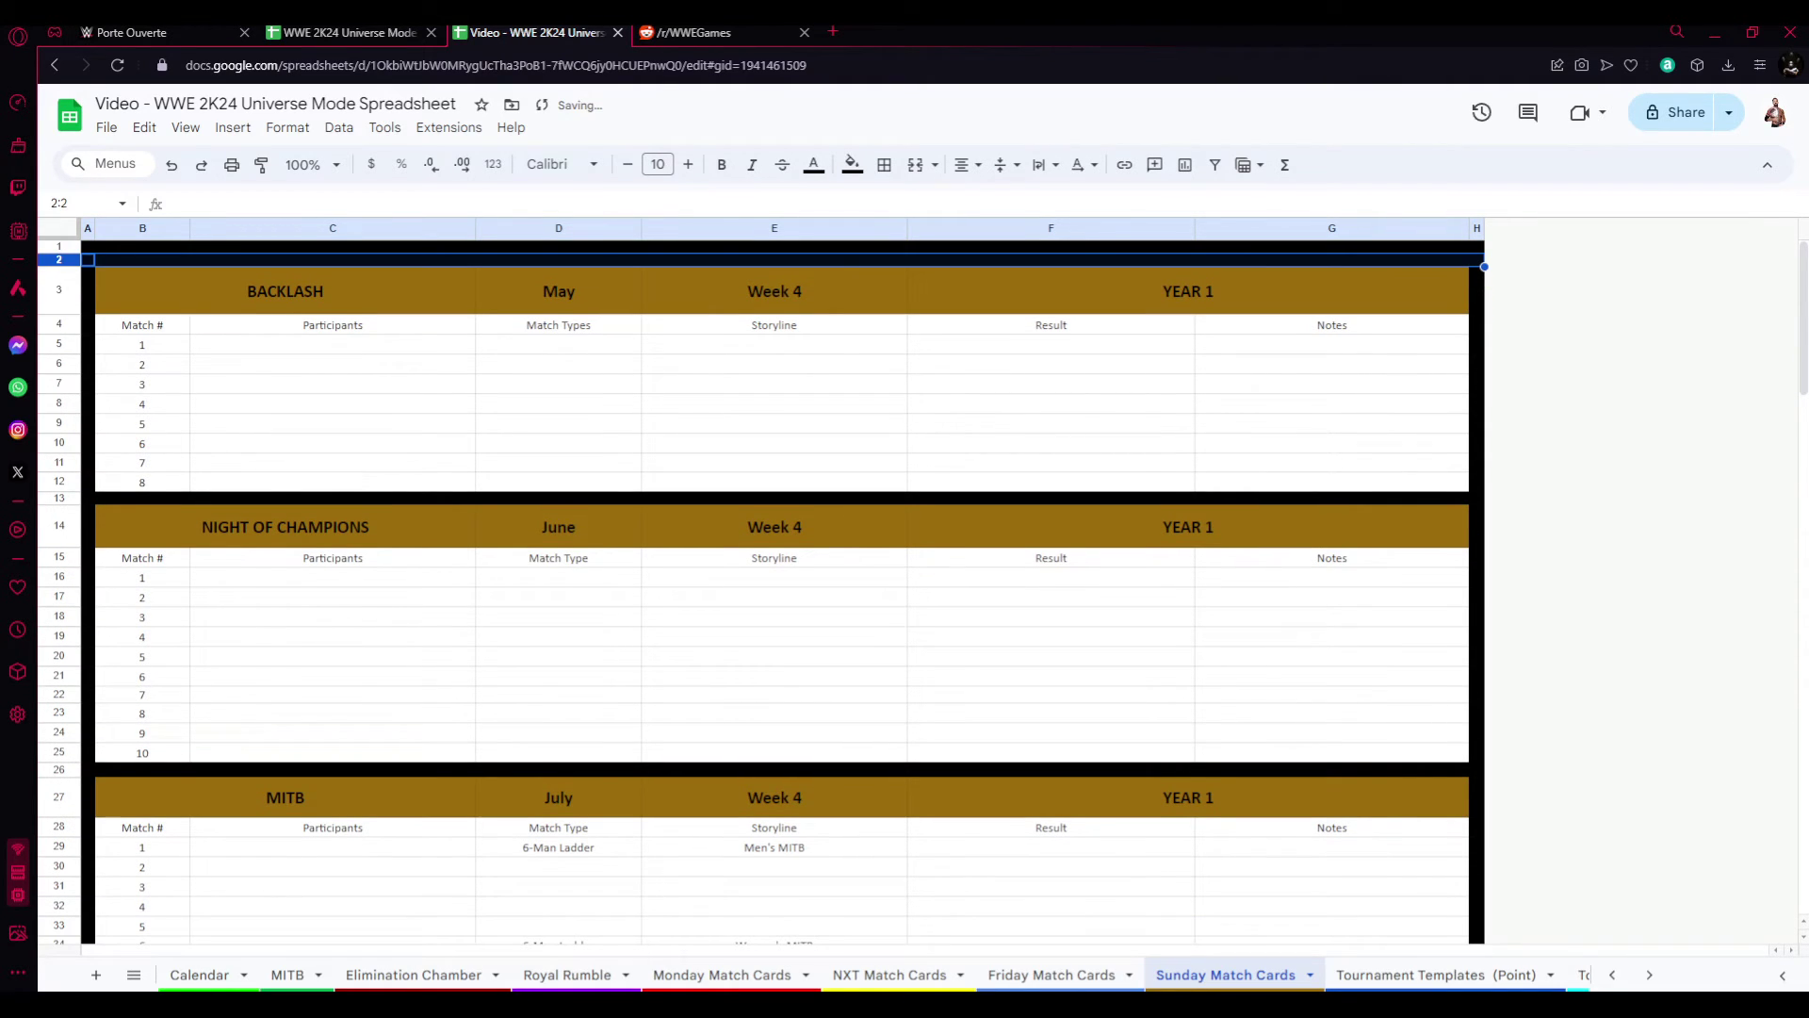
pyautogui.hotkey('ctrl', 'z')
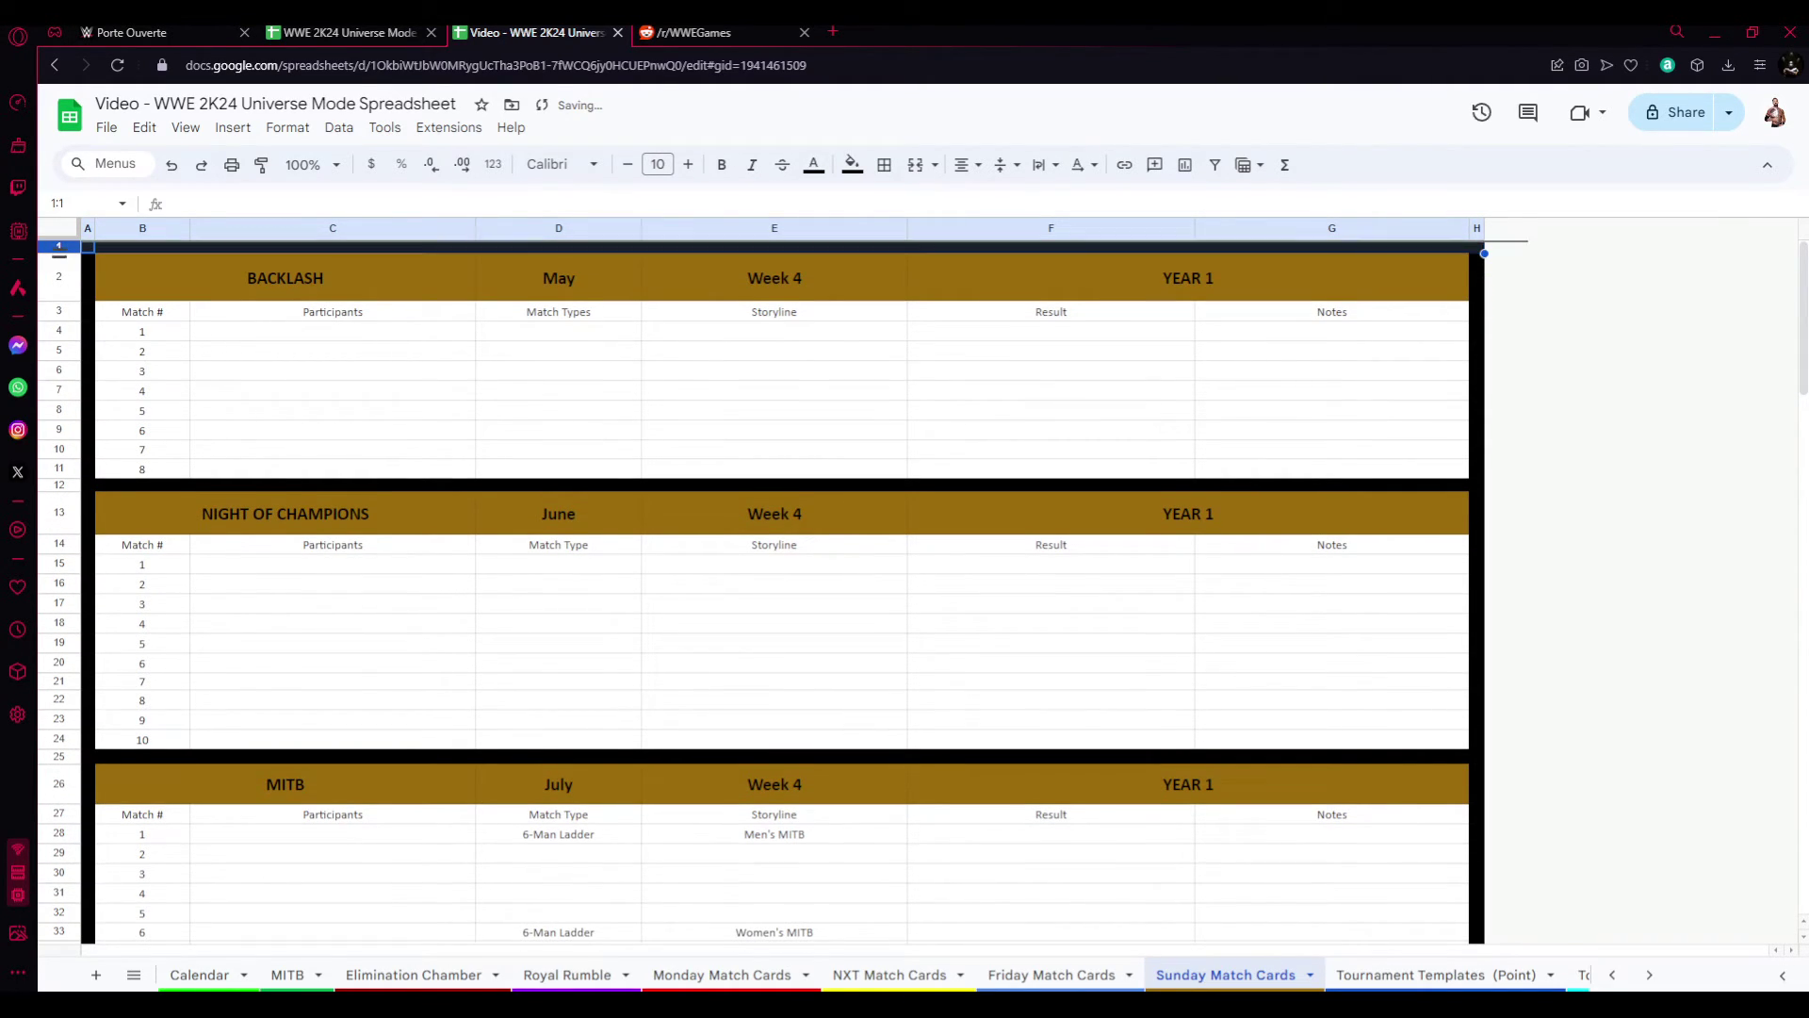
# - Insert five blank rows above row 2, enlarging the gold block above BACKLASH
pyautogui.rightClick(59, 277)
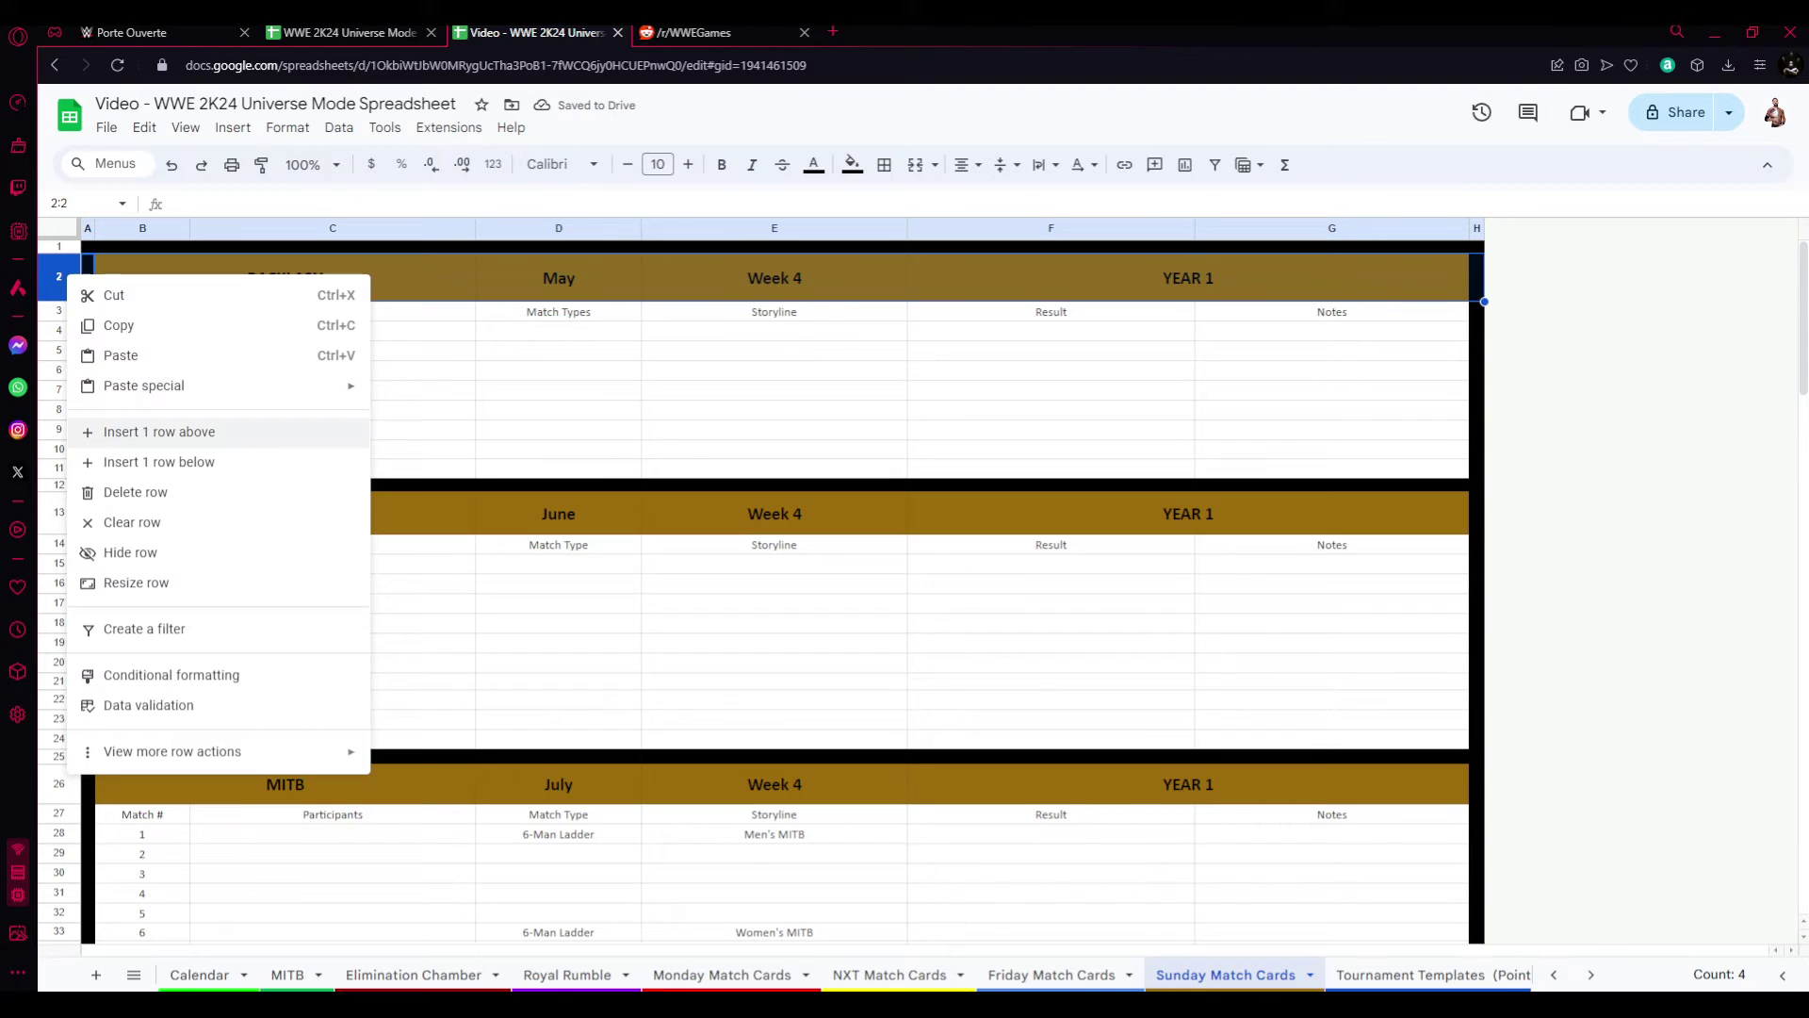
pyautogui.click(158, 431)
pyautogui.rightClick(60, 283)
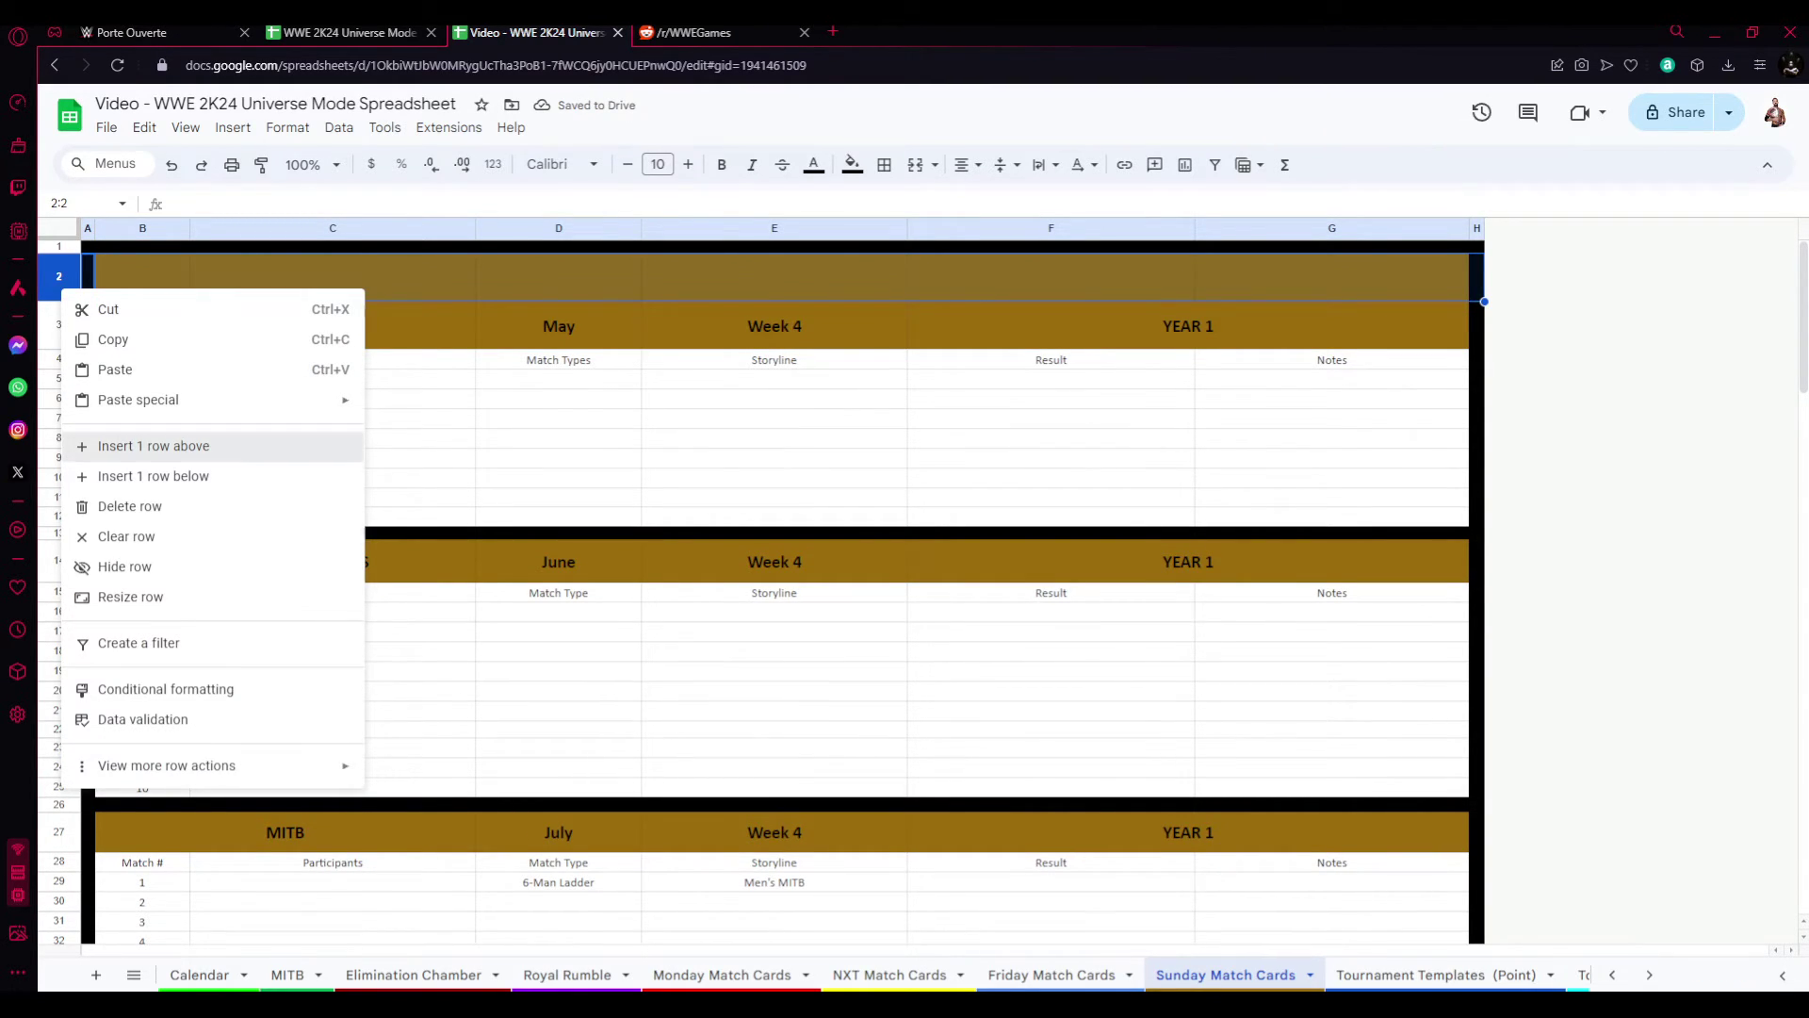
pyautogui.click(153, 445)
pyautogui.rightClick(62, 280)
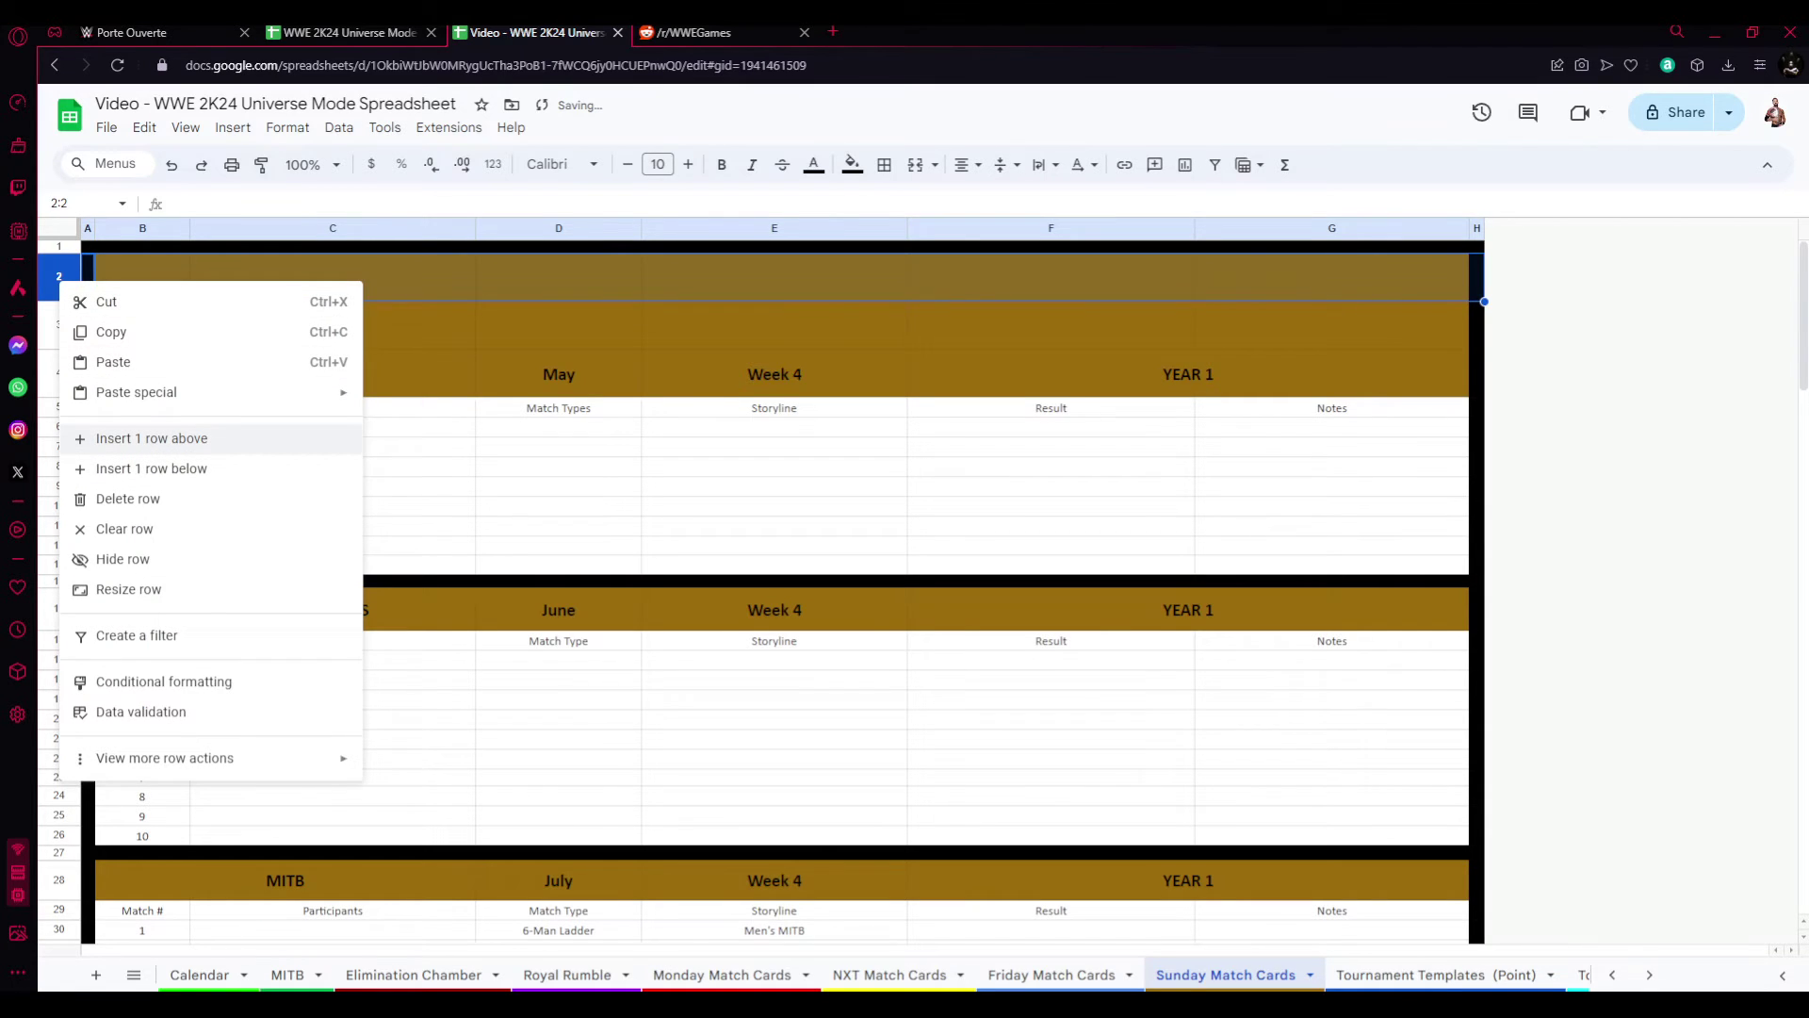
pyautogui.click(151, 439)
pyautogui.rightClick(59, 281)
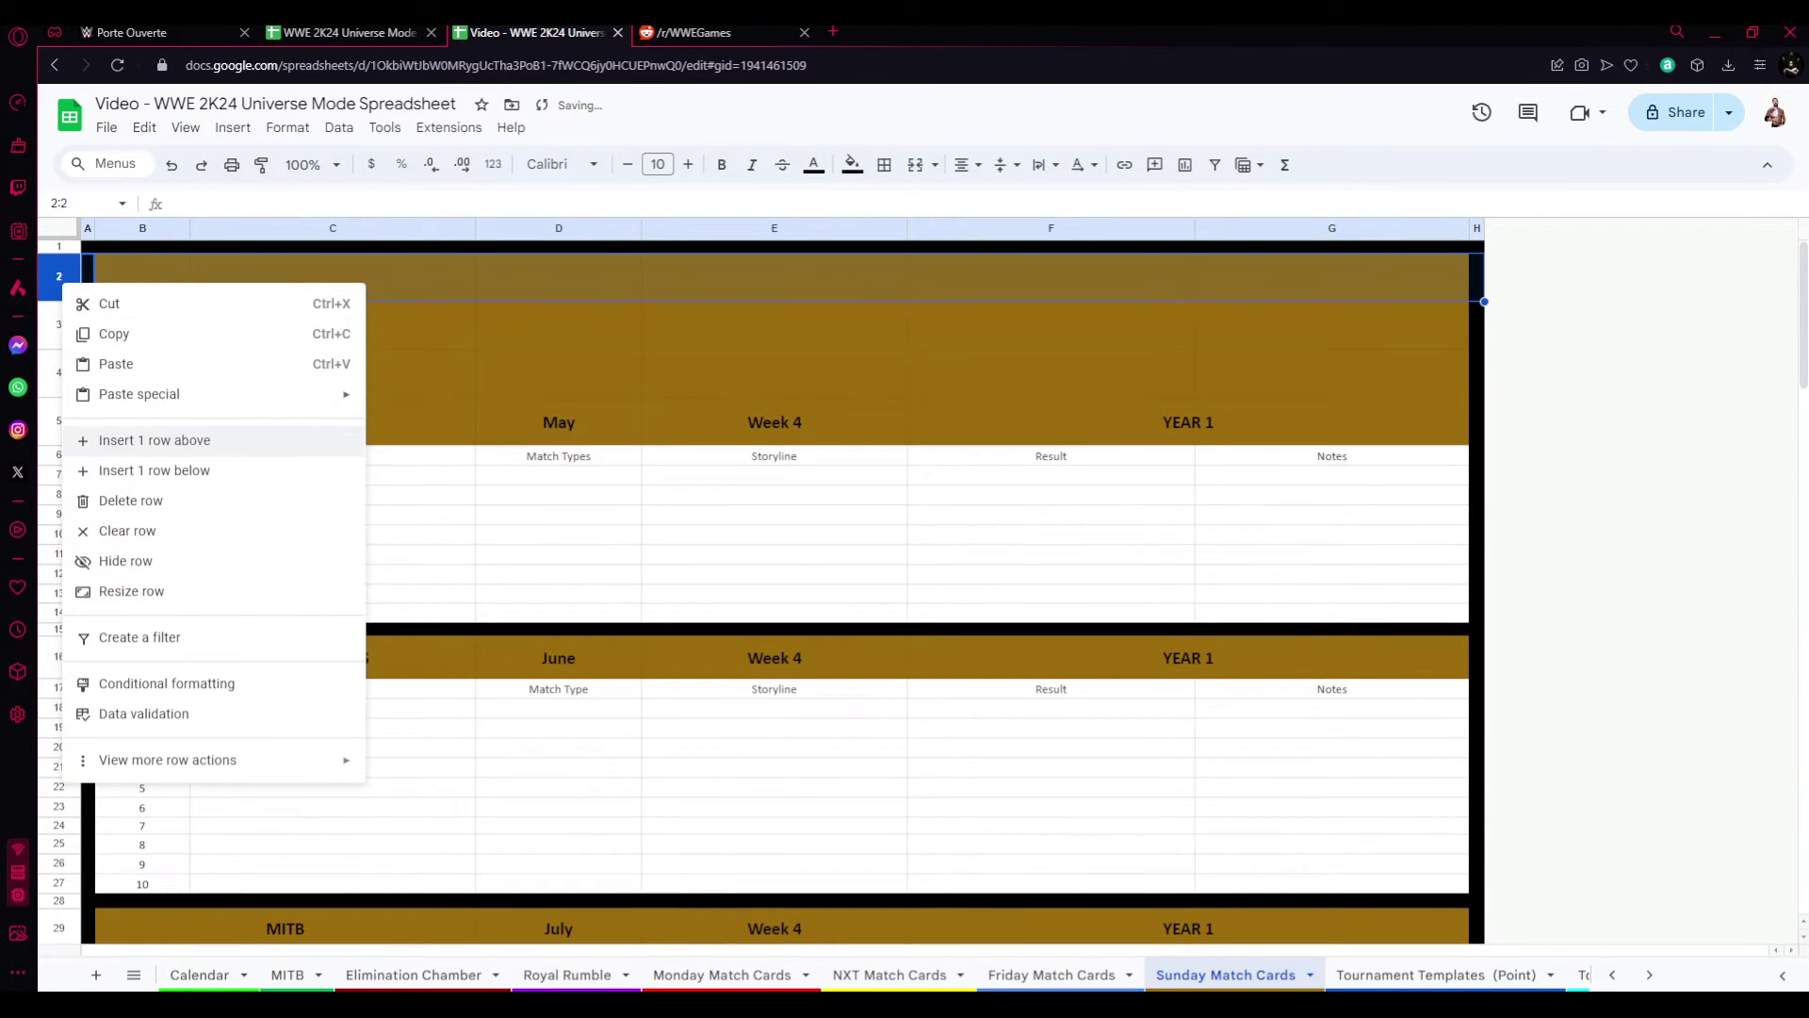
pyautogui.click(151, 438)
pyautogui.rightClick(59, 280)
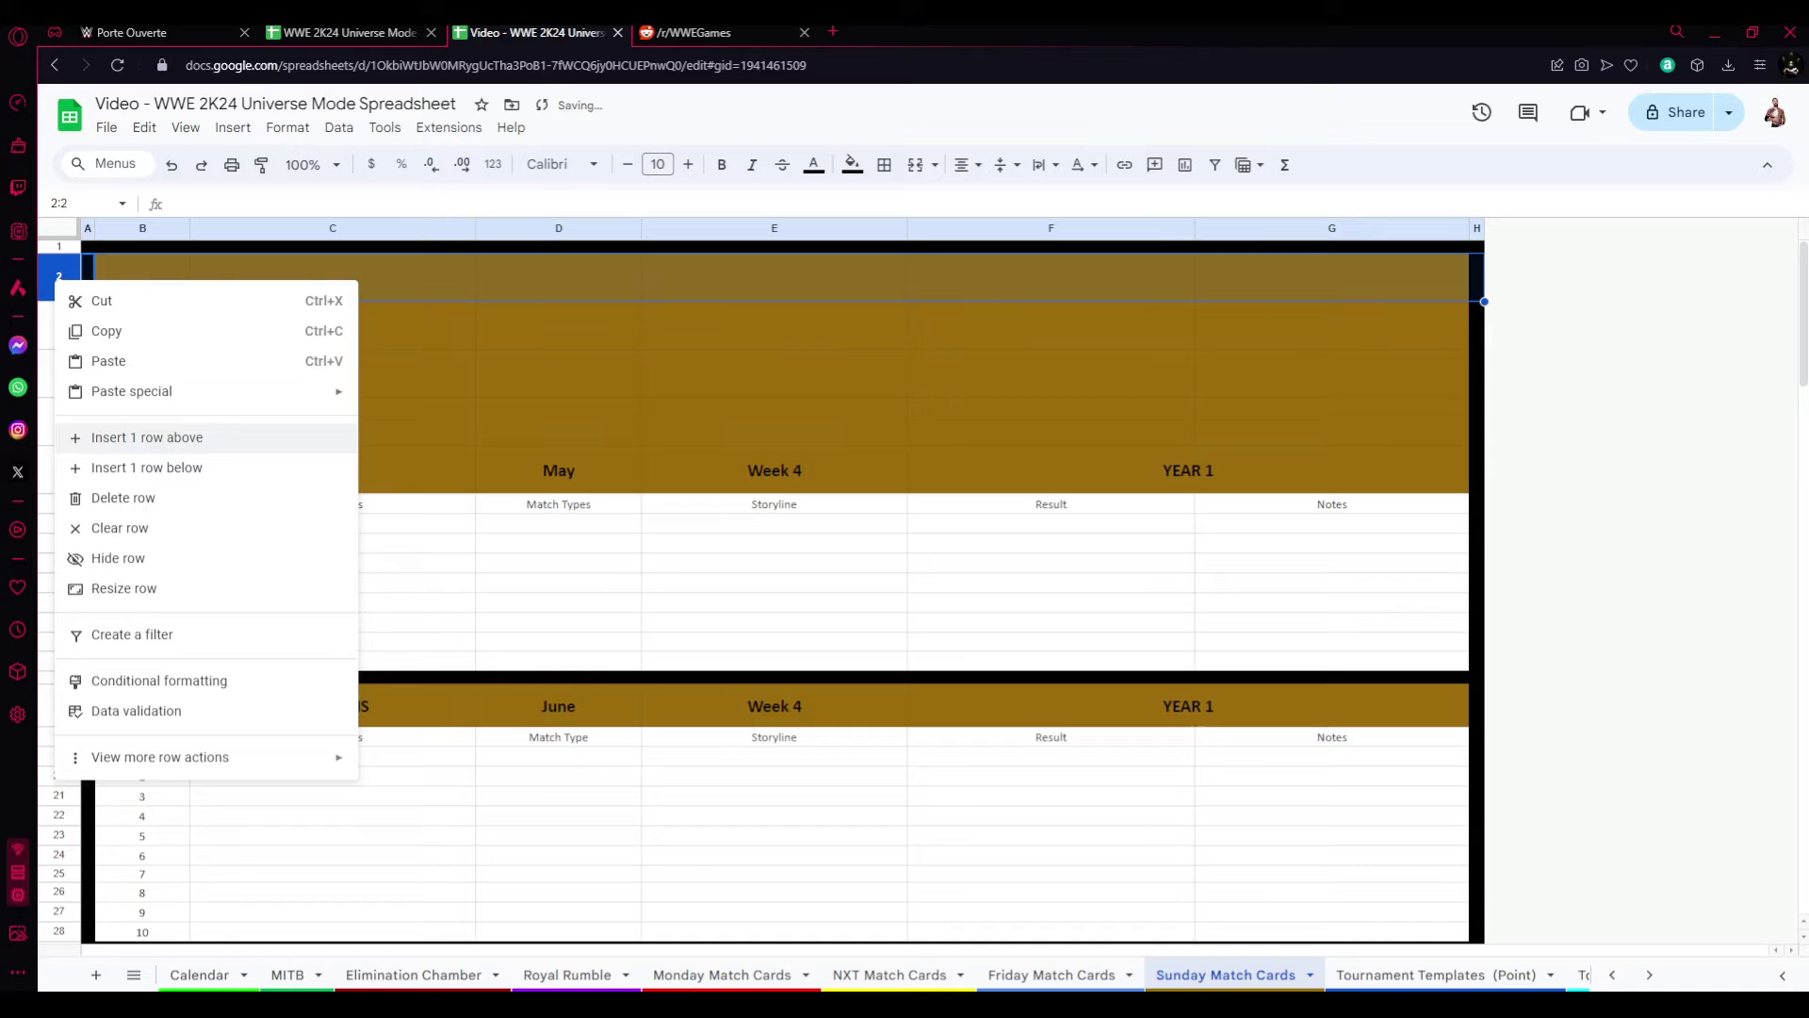
pyautogui.click(151, 439)
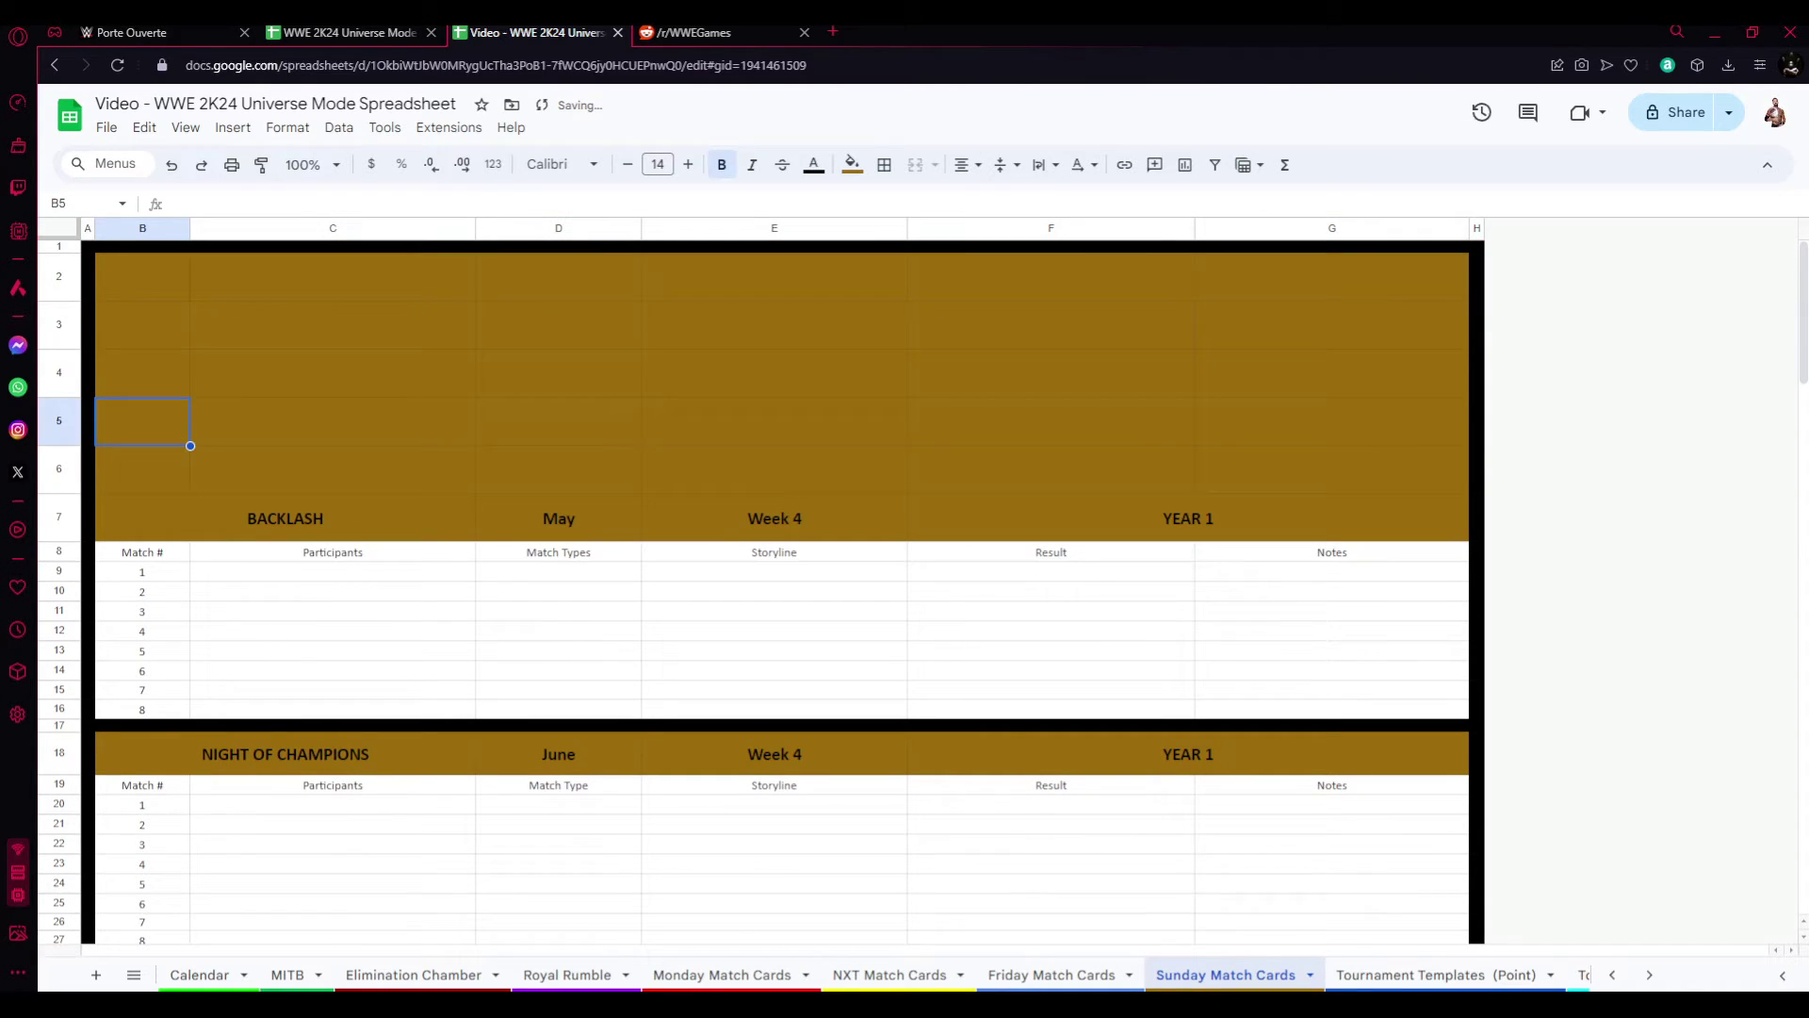
# - Check the gold block and insert one more blank row above row 2
pyautogui.click(142, 325)
pyautogui.press('Down')
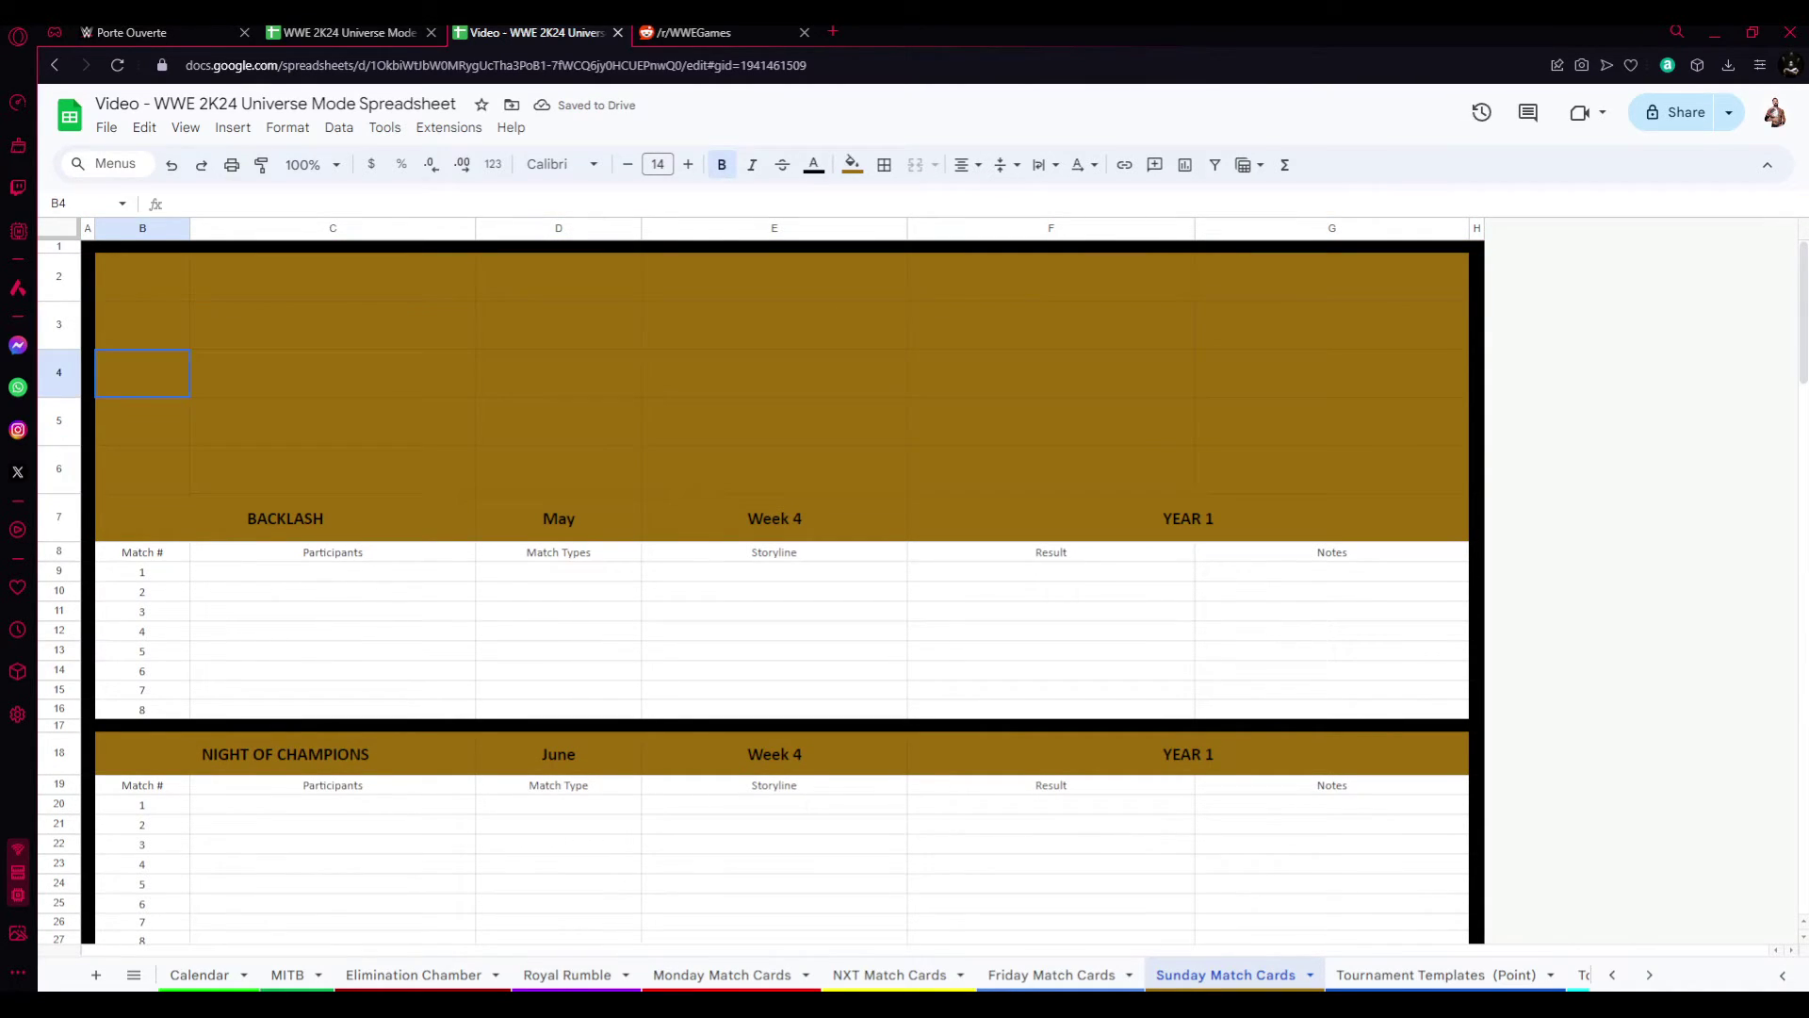
pyautogui.click(59, 278)
pyautogui.rightClick(59, 279)
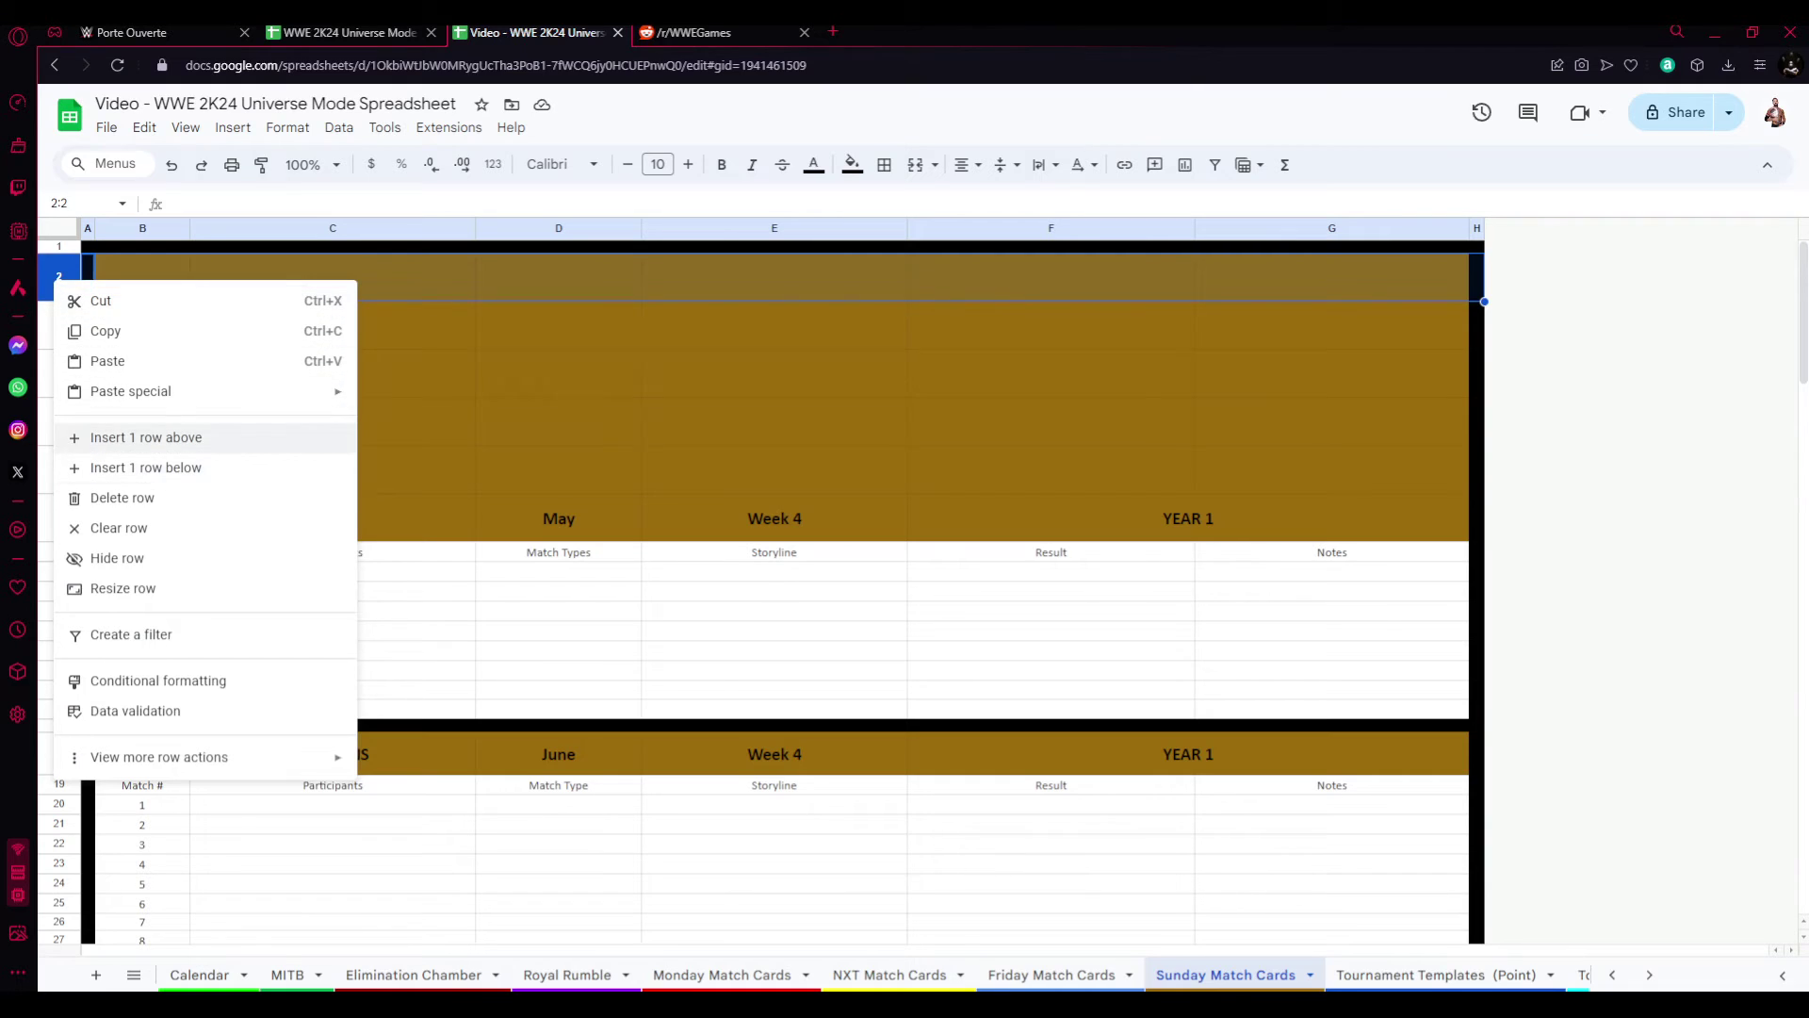
pyautogui.click(145, 437)
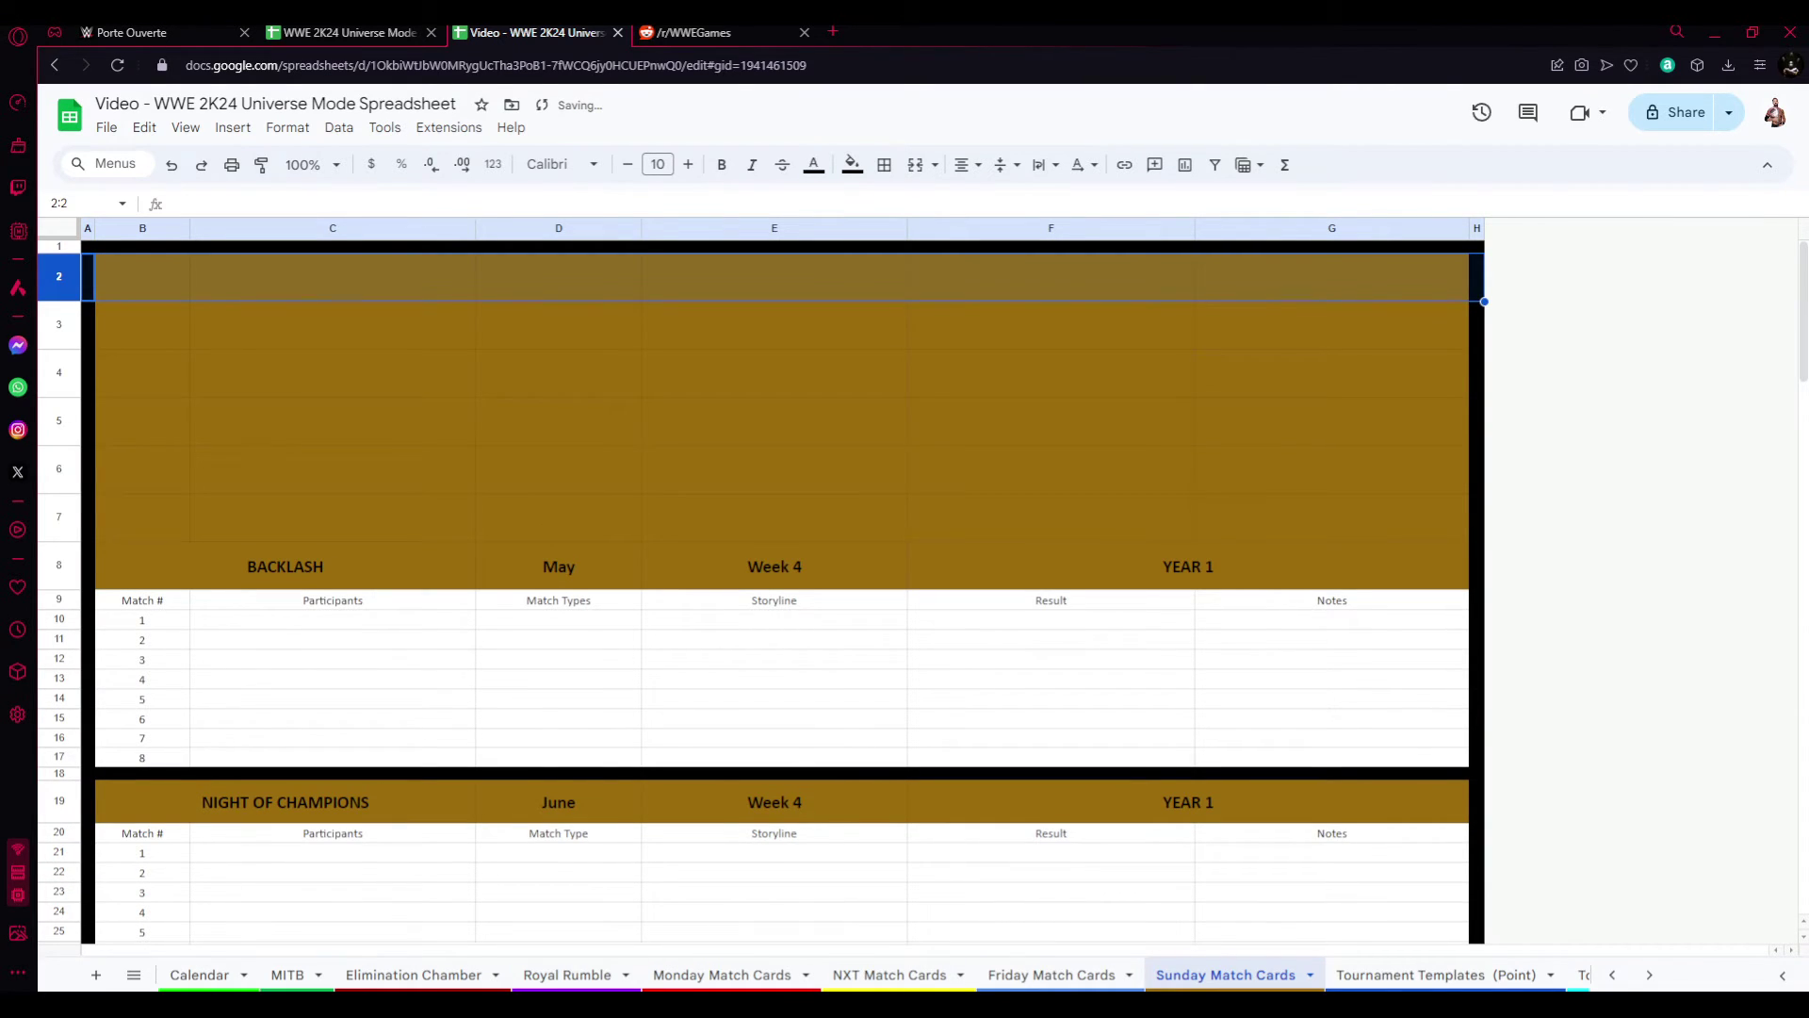
# - Insert a row below row 7 and paste the thin separator row formatting into the new row 8
pyautogui.click(57, 246)
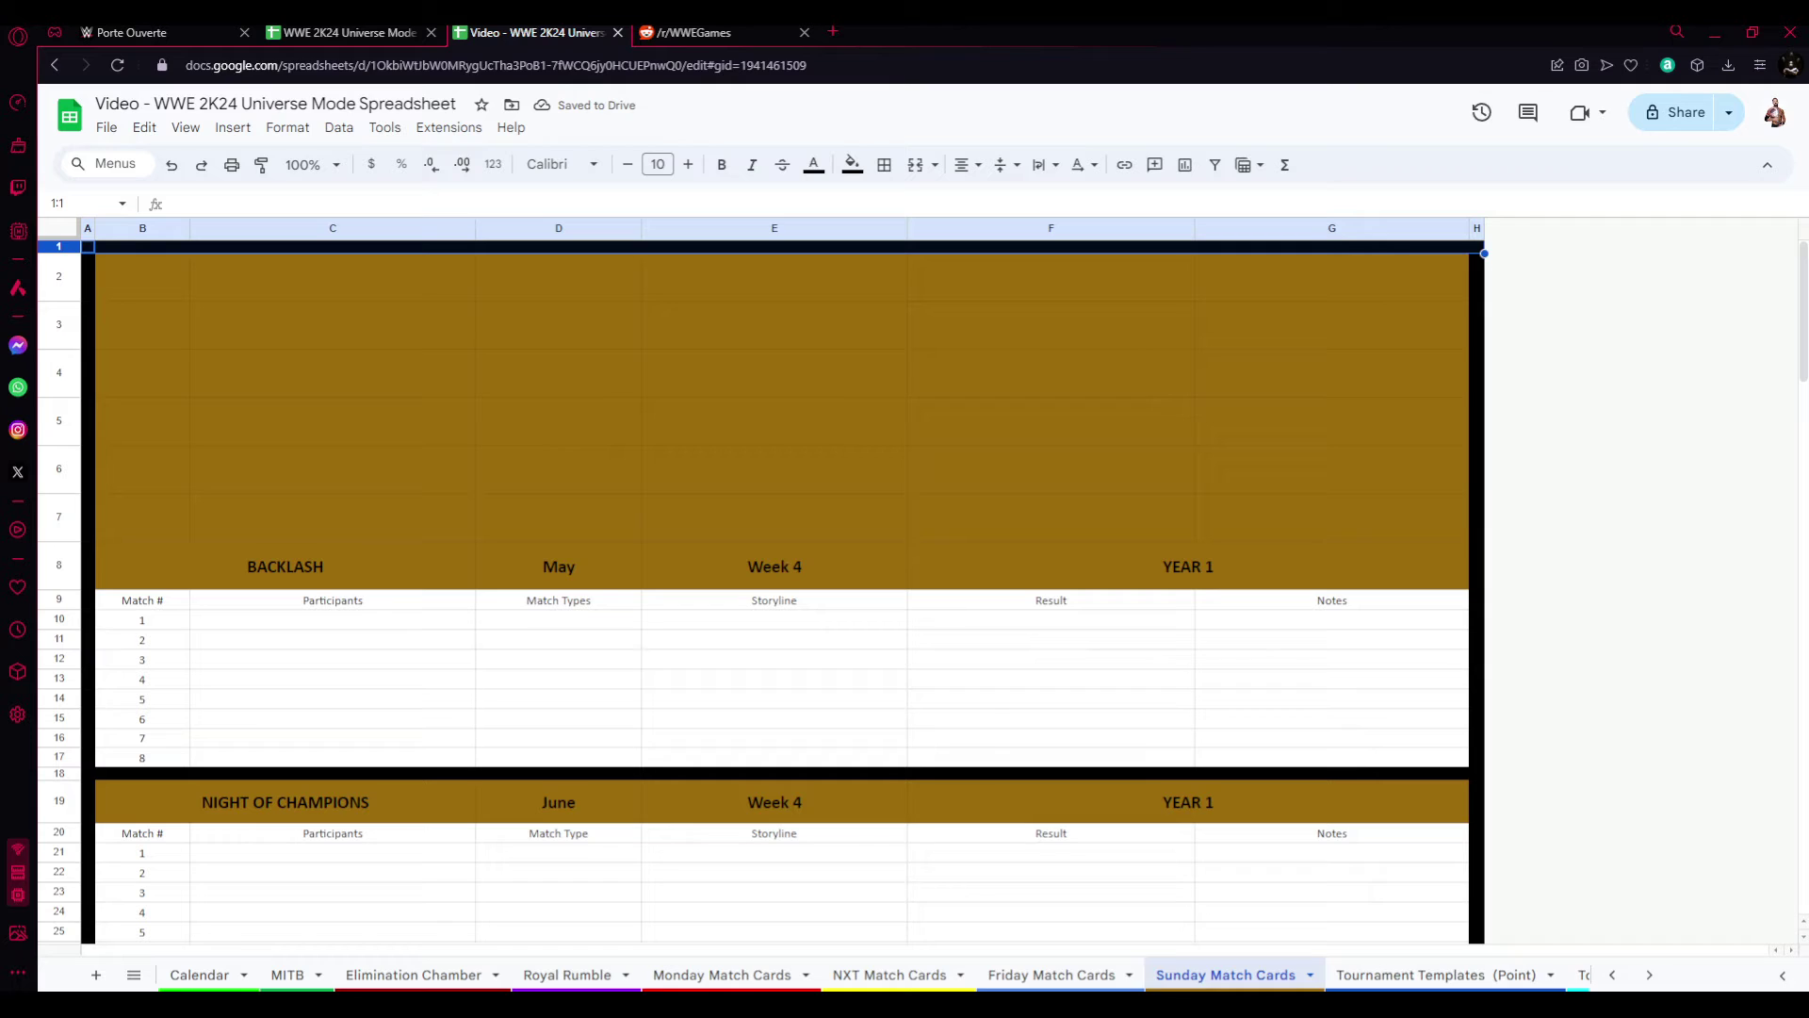
pyautogui.rightClick(60, 506)
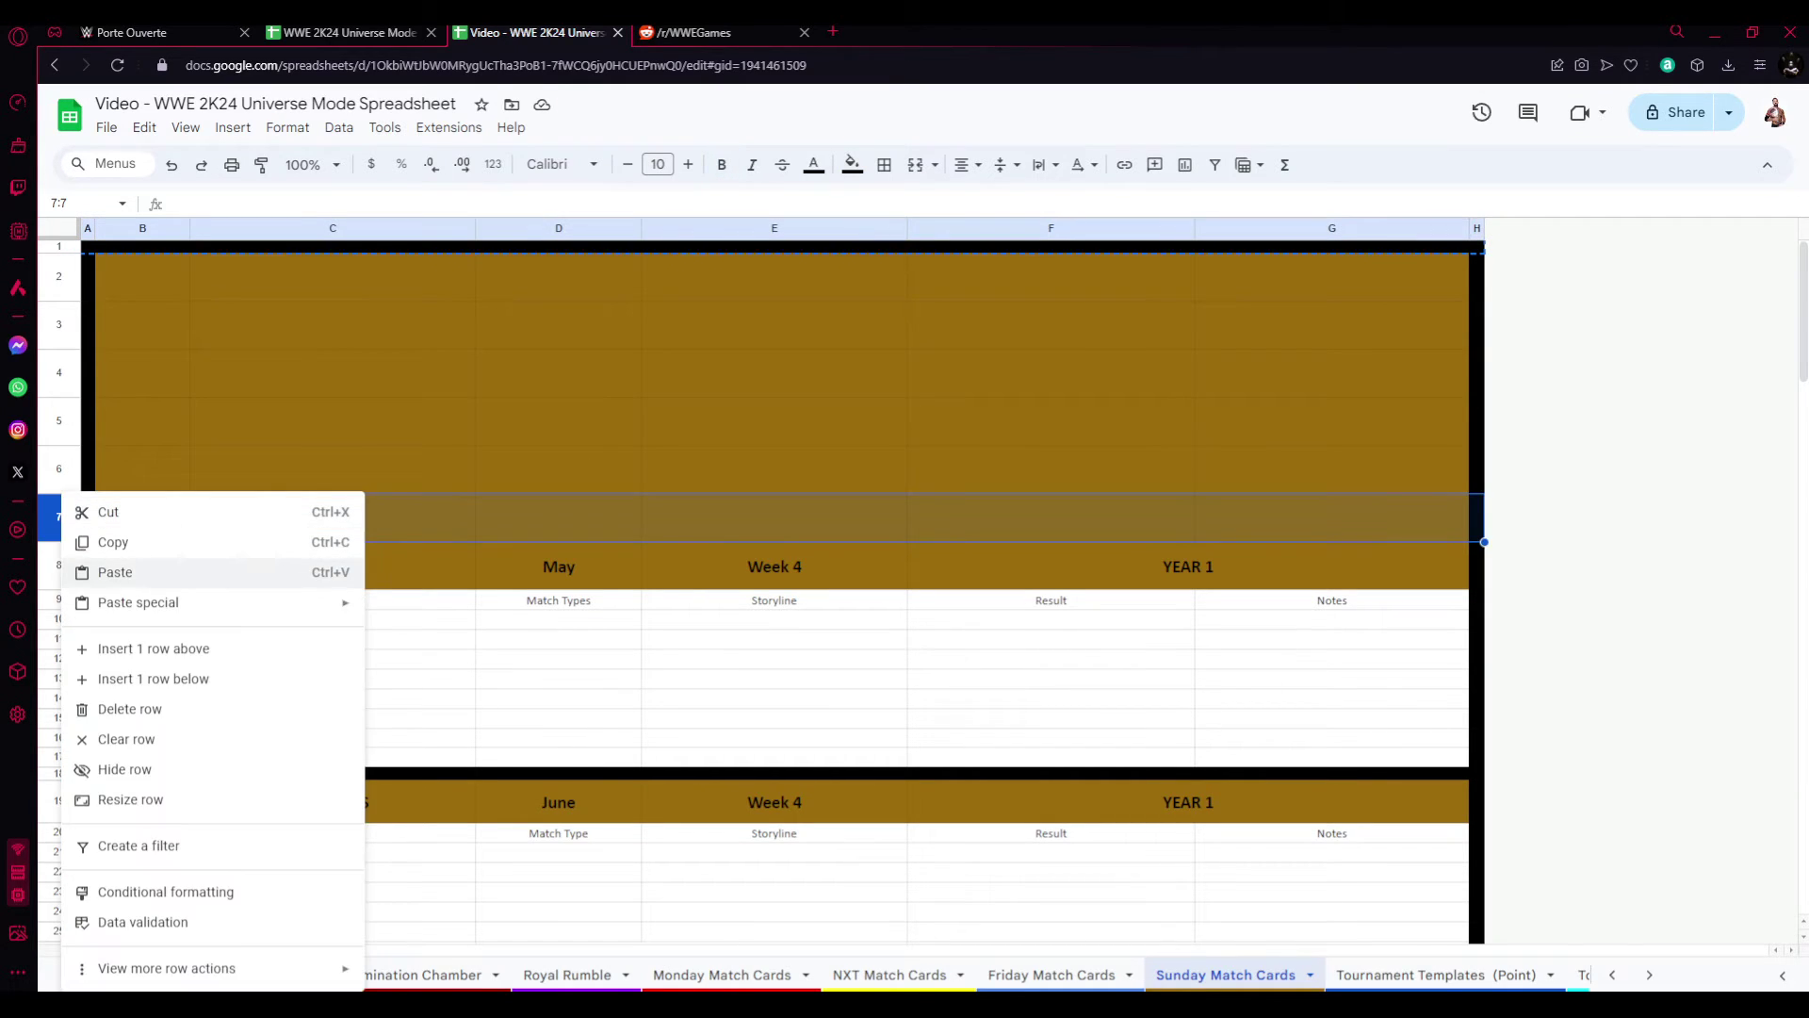
pyautogui.click(152, 678)
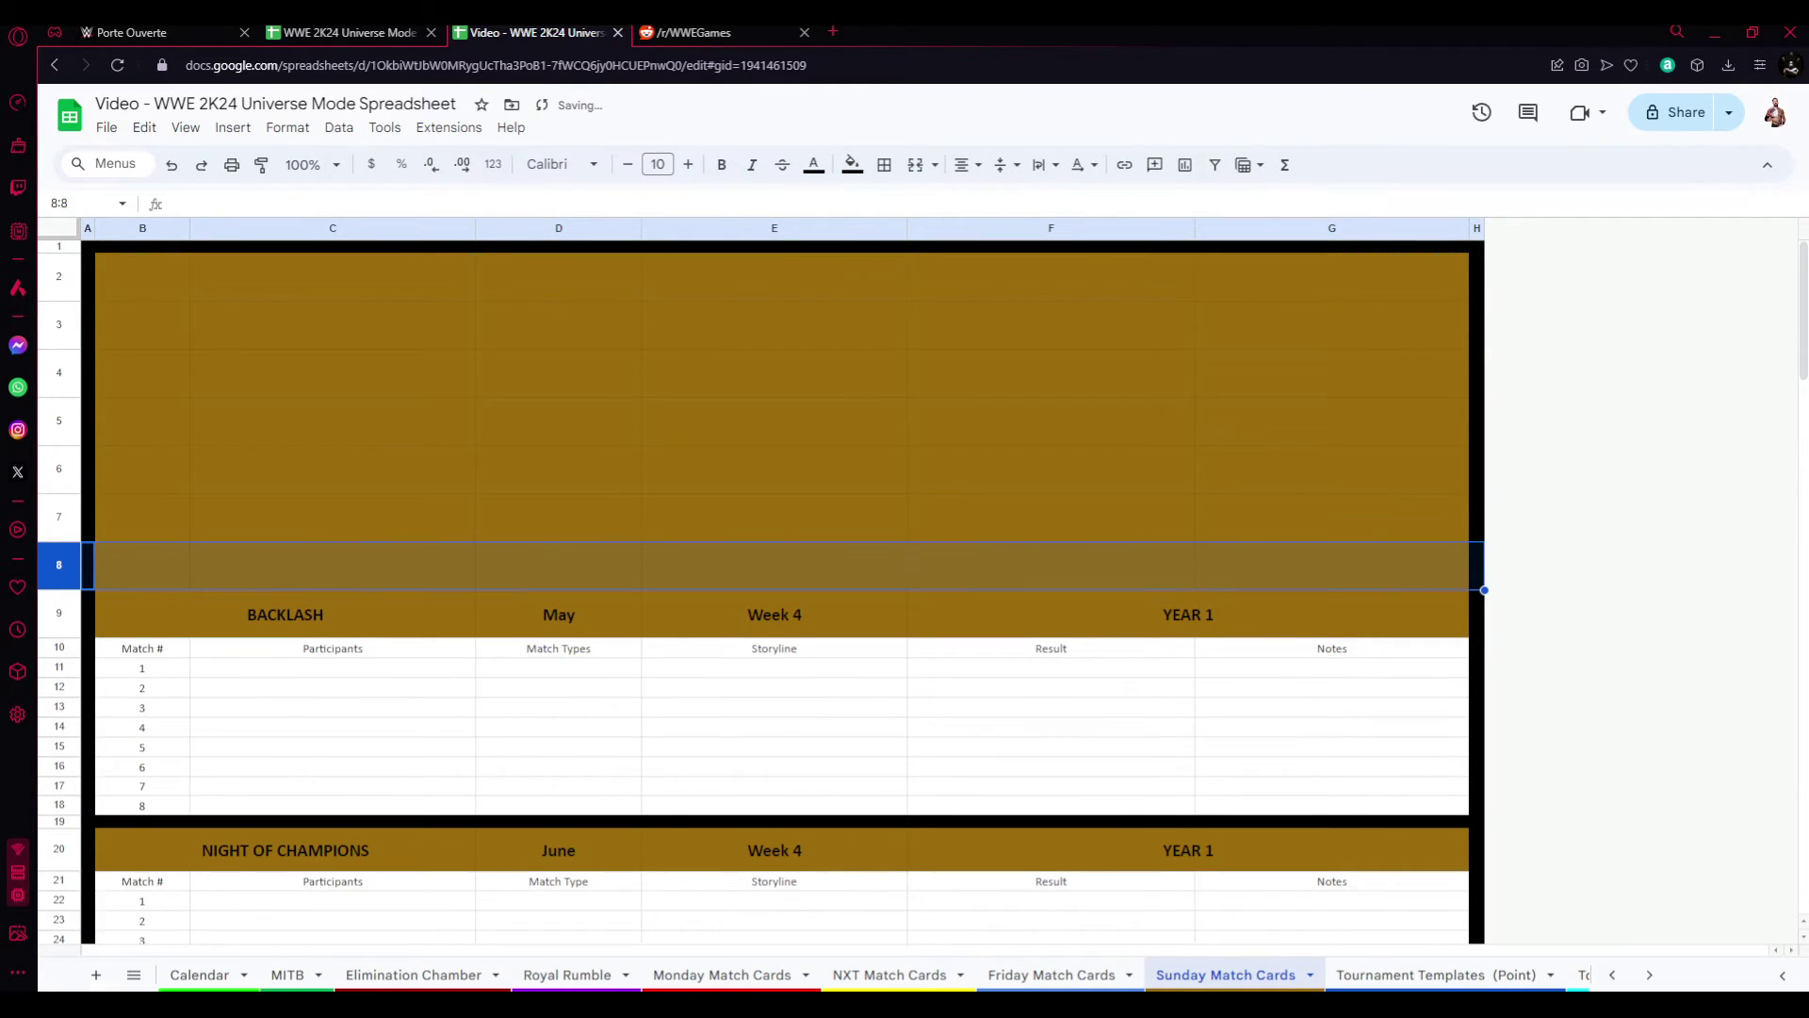
pyautogui.hotkey('ctrl', 'v')
# - Review the gold block and BACKLASH table cells, ending with row 2 selected
pyautogui.click(331, 692)
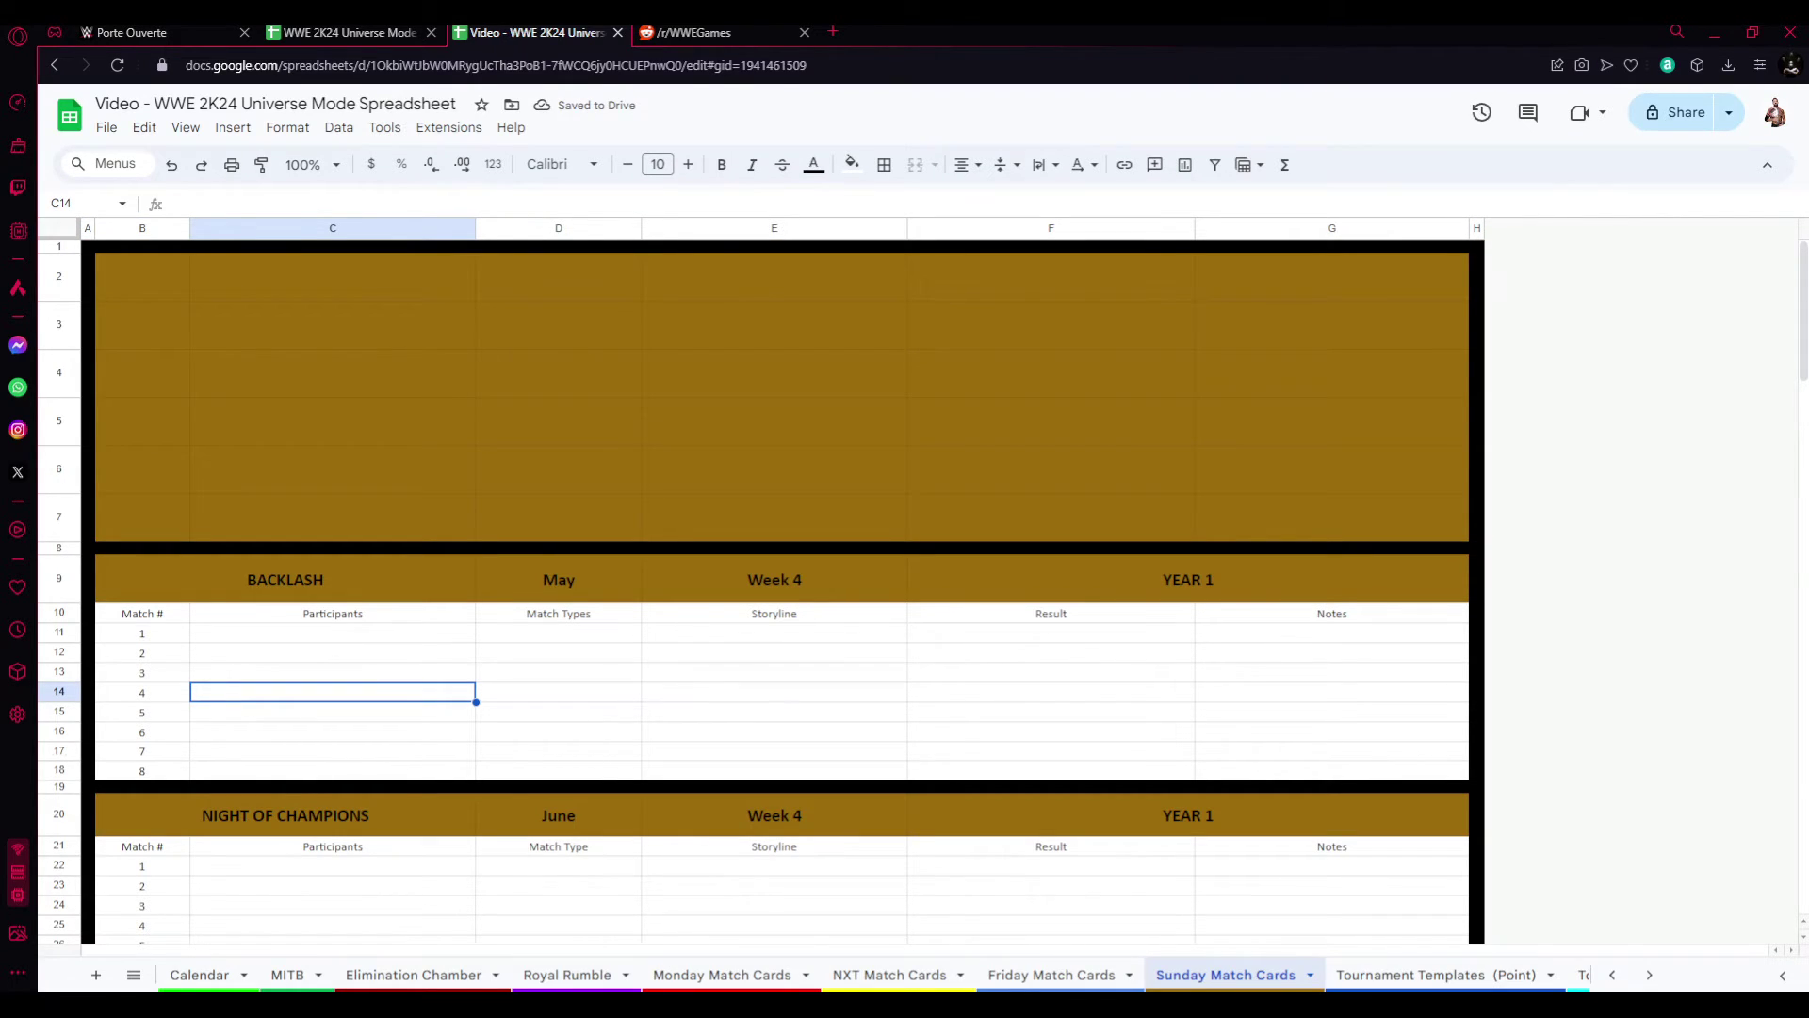
pyautogui.click(331, 517)
pyautogui.press('Left')
pyautogui.press('Left')
pyautogui.press('Up')
pyautogui.press('Up')
pyautogui.press('Up')
pyautogui.press('Right')
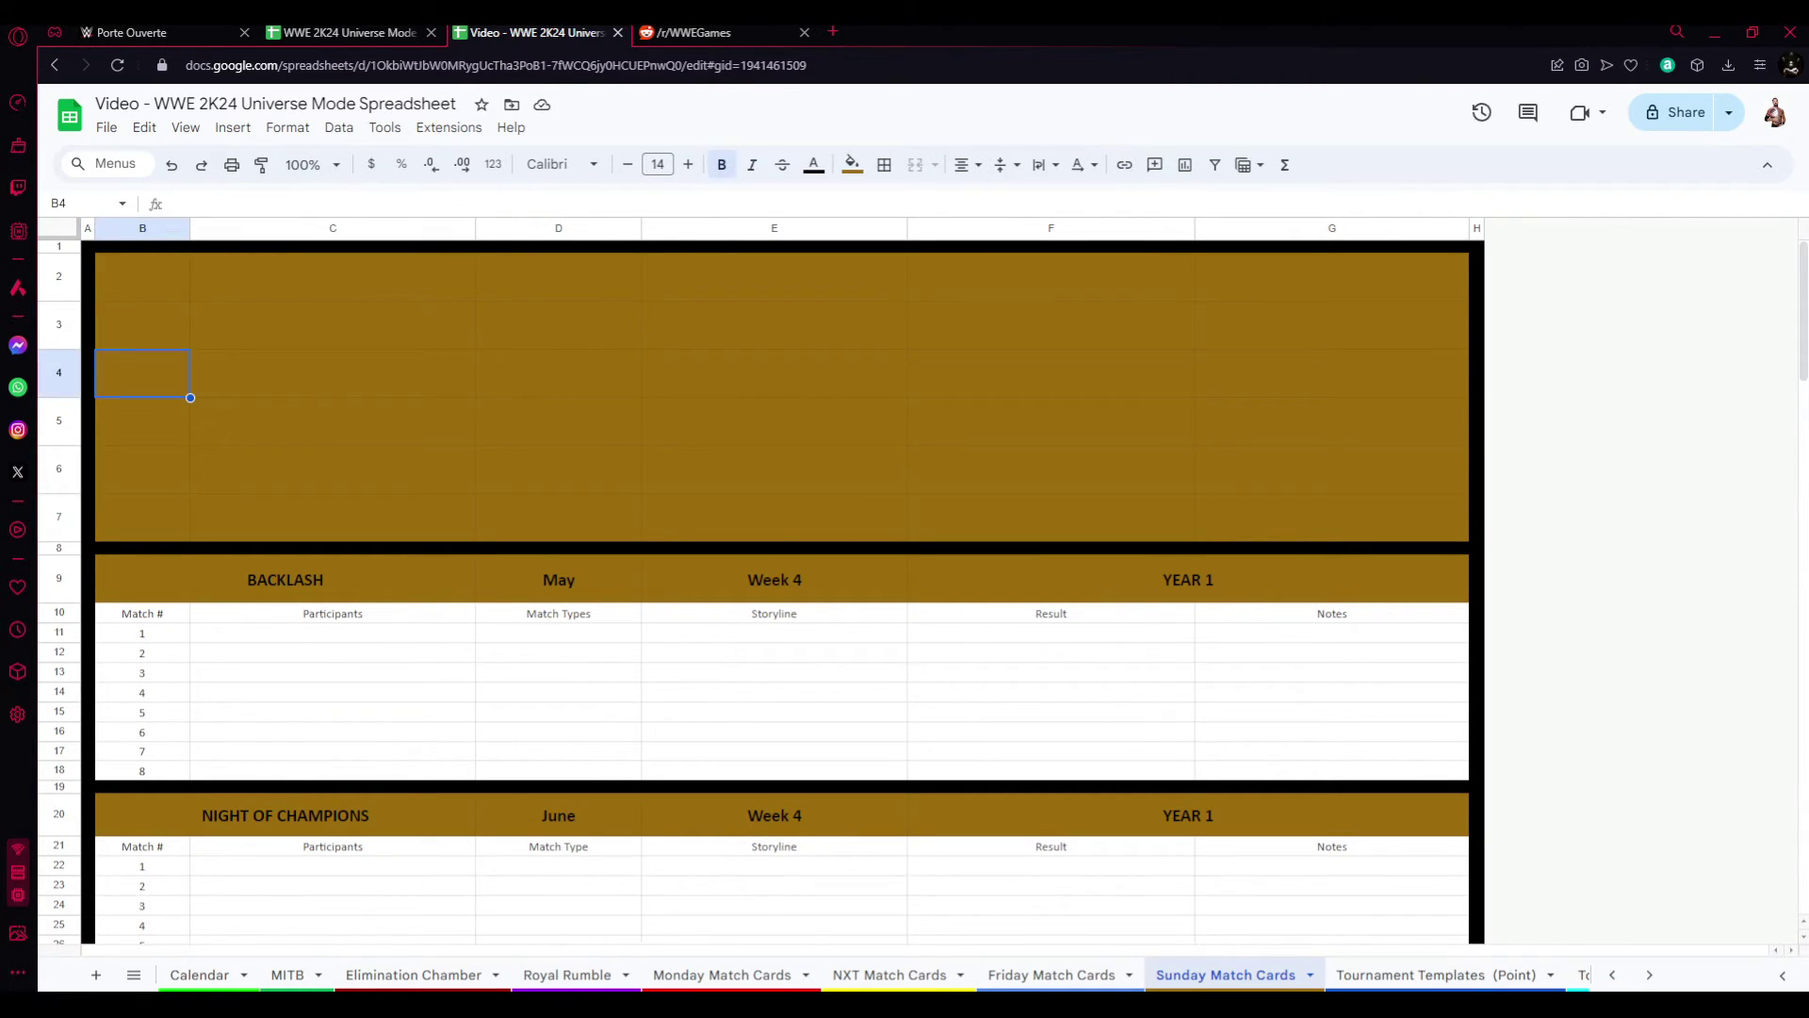
pyautogui.click(57, 516)
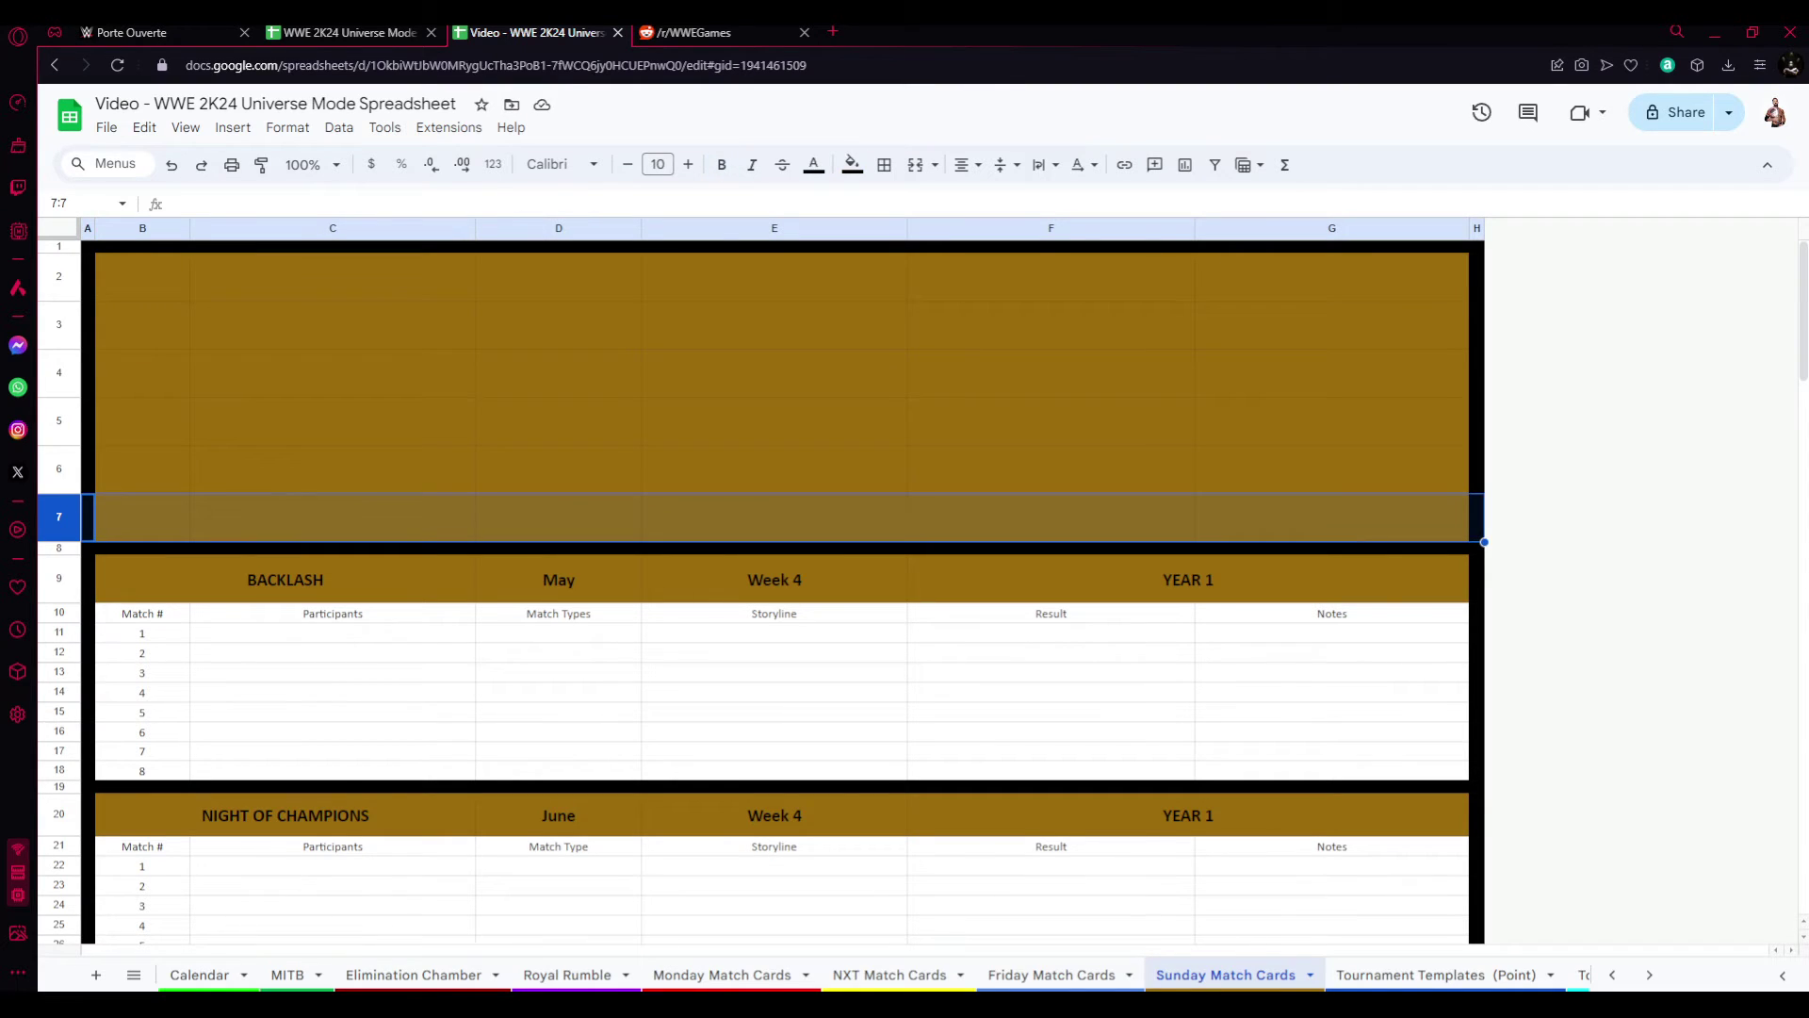
pyautogui.click(331, 651)
pyautogui.click(57, 517)
pyautogui.press('Down')
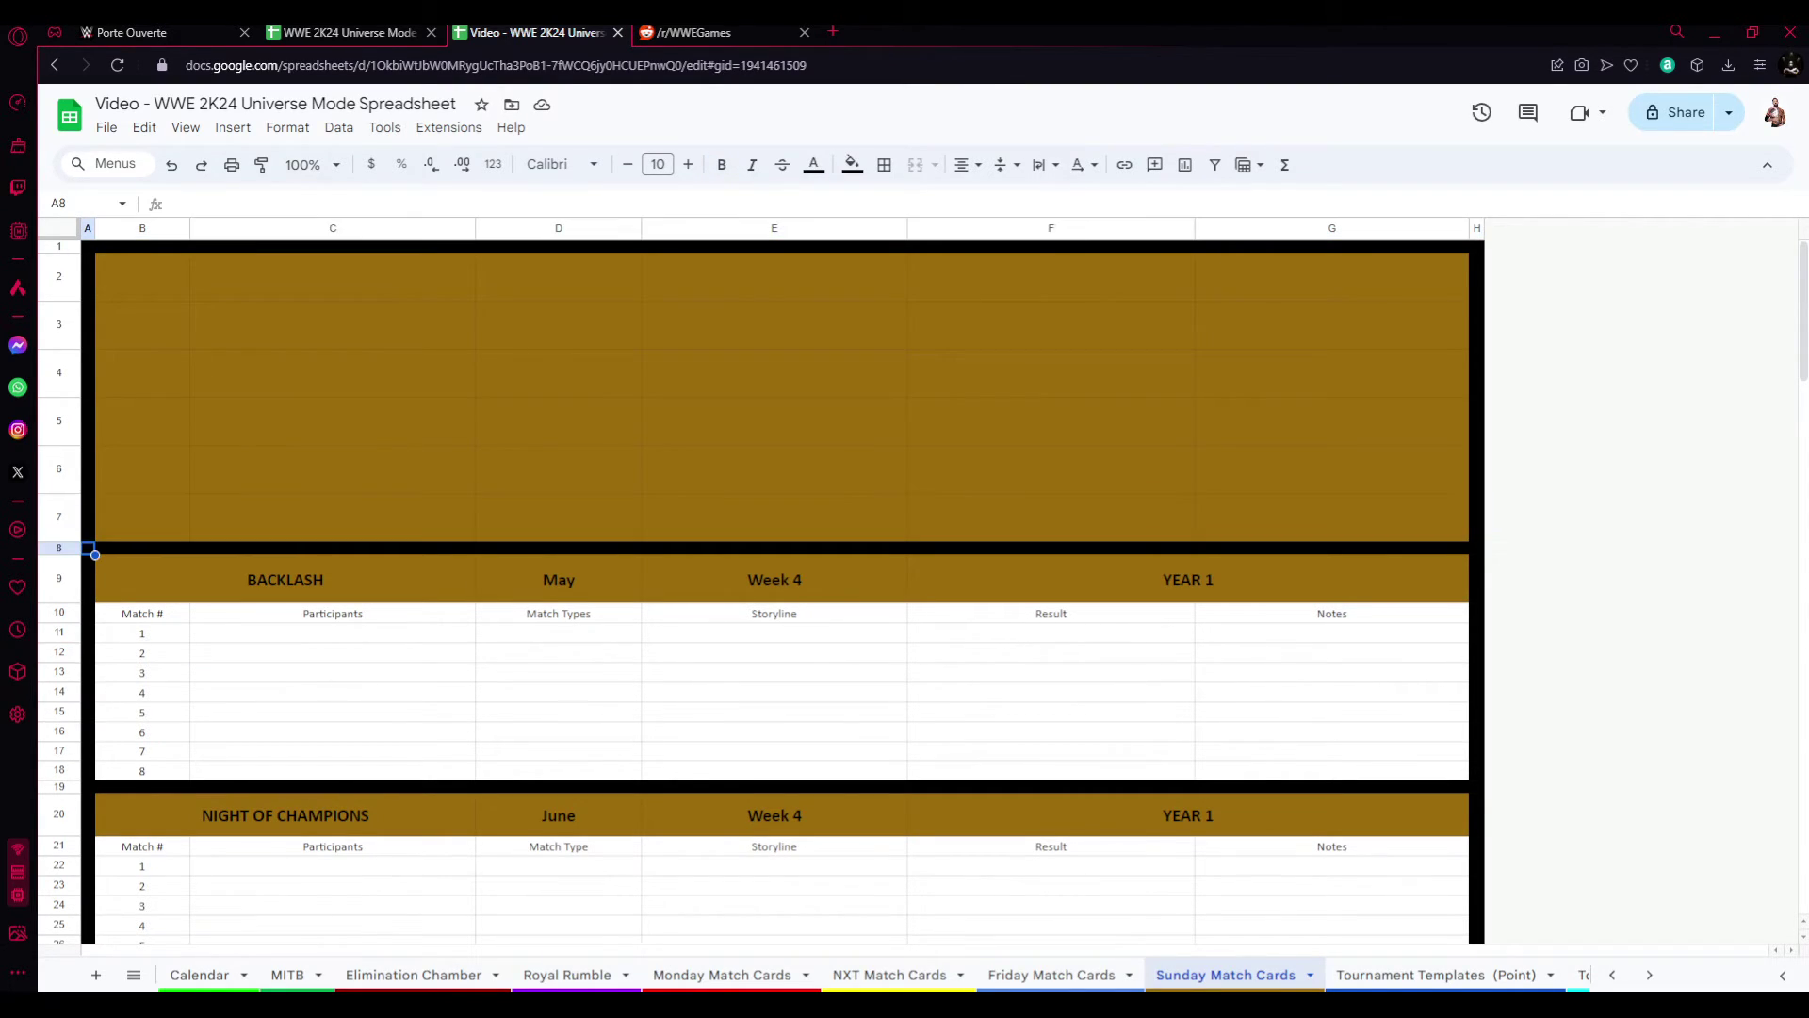
pyautogui.press('Down')
pyautogui.press('Down')
pyautogui.press('Down')
pyautogui.press('Up')
pyautogui.press('Down')
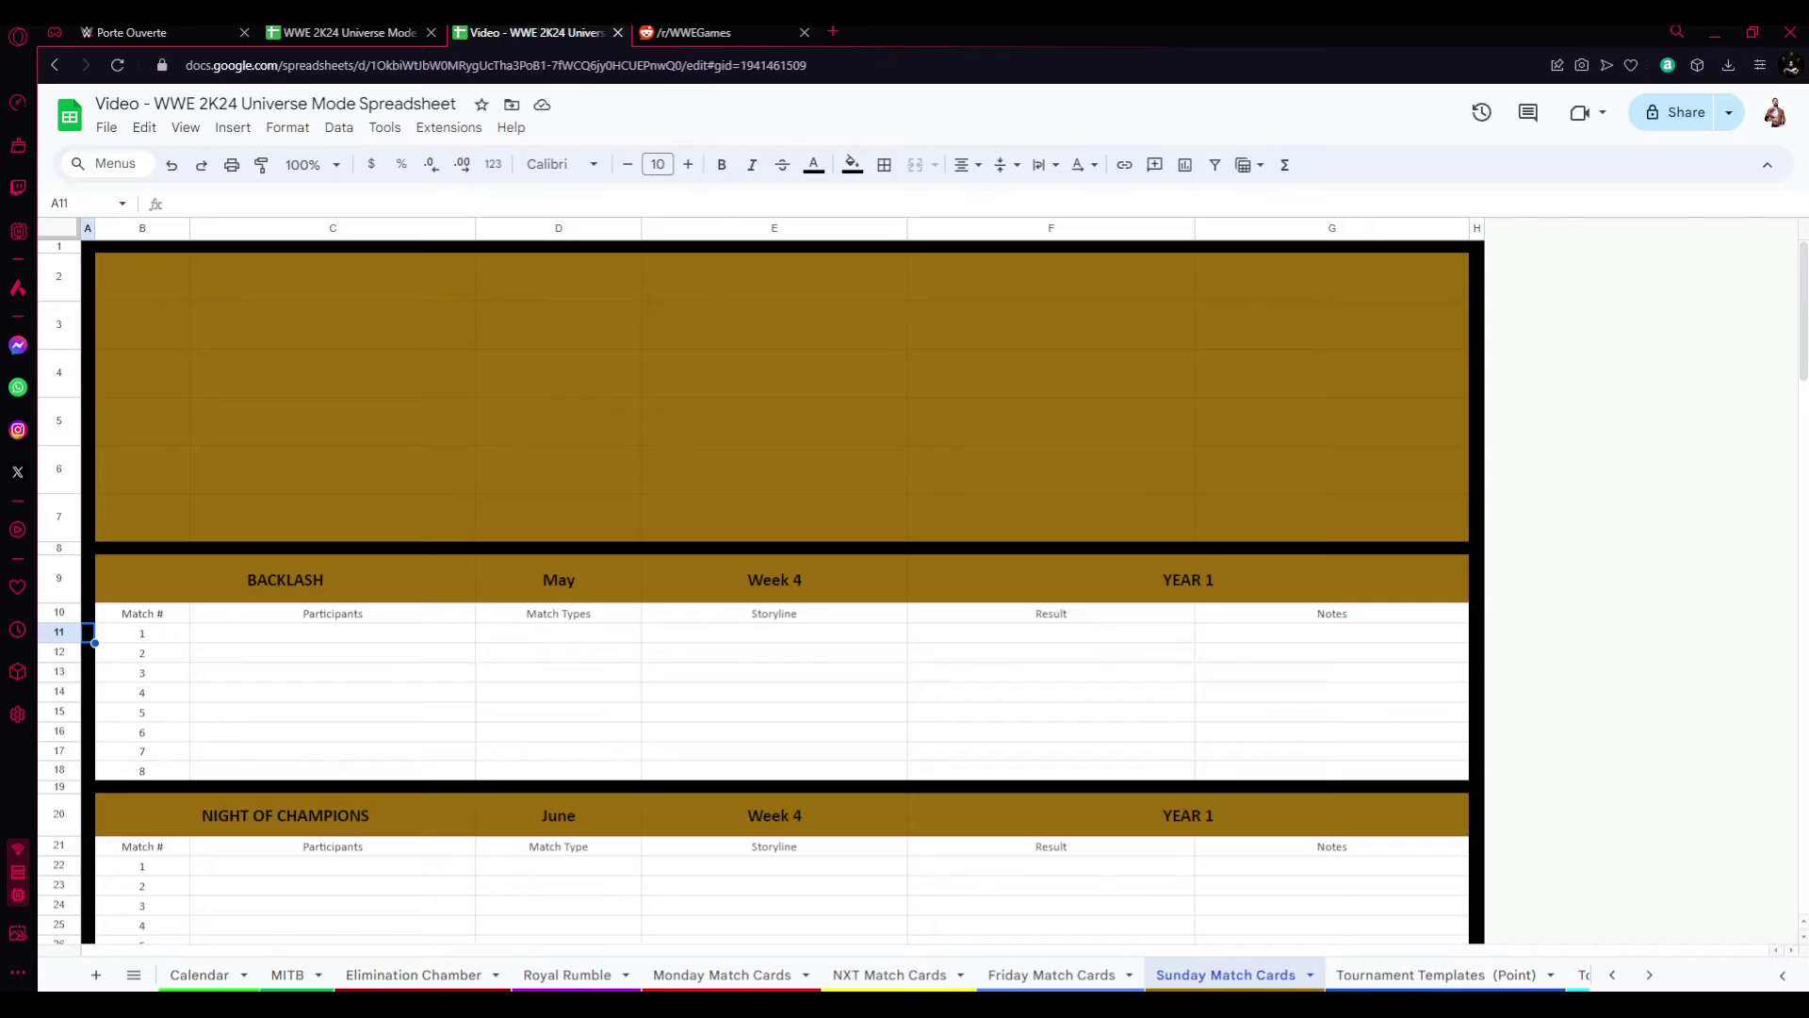
pyautogui.press('Down')
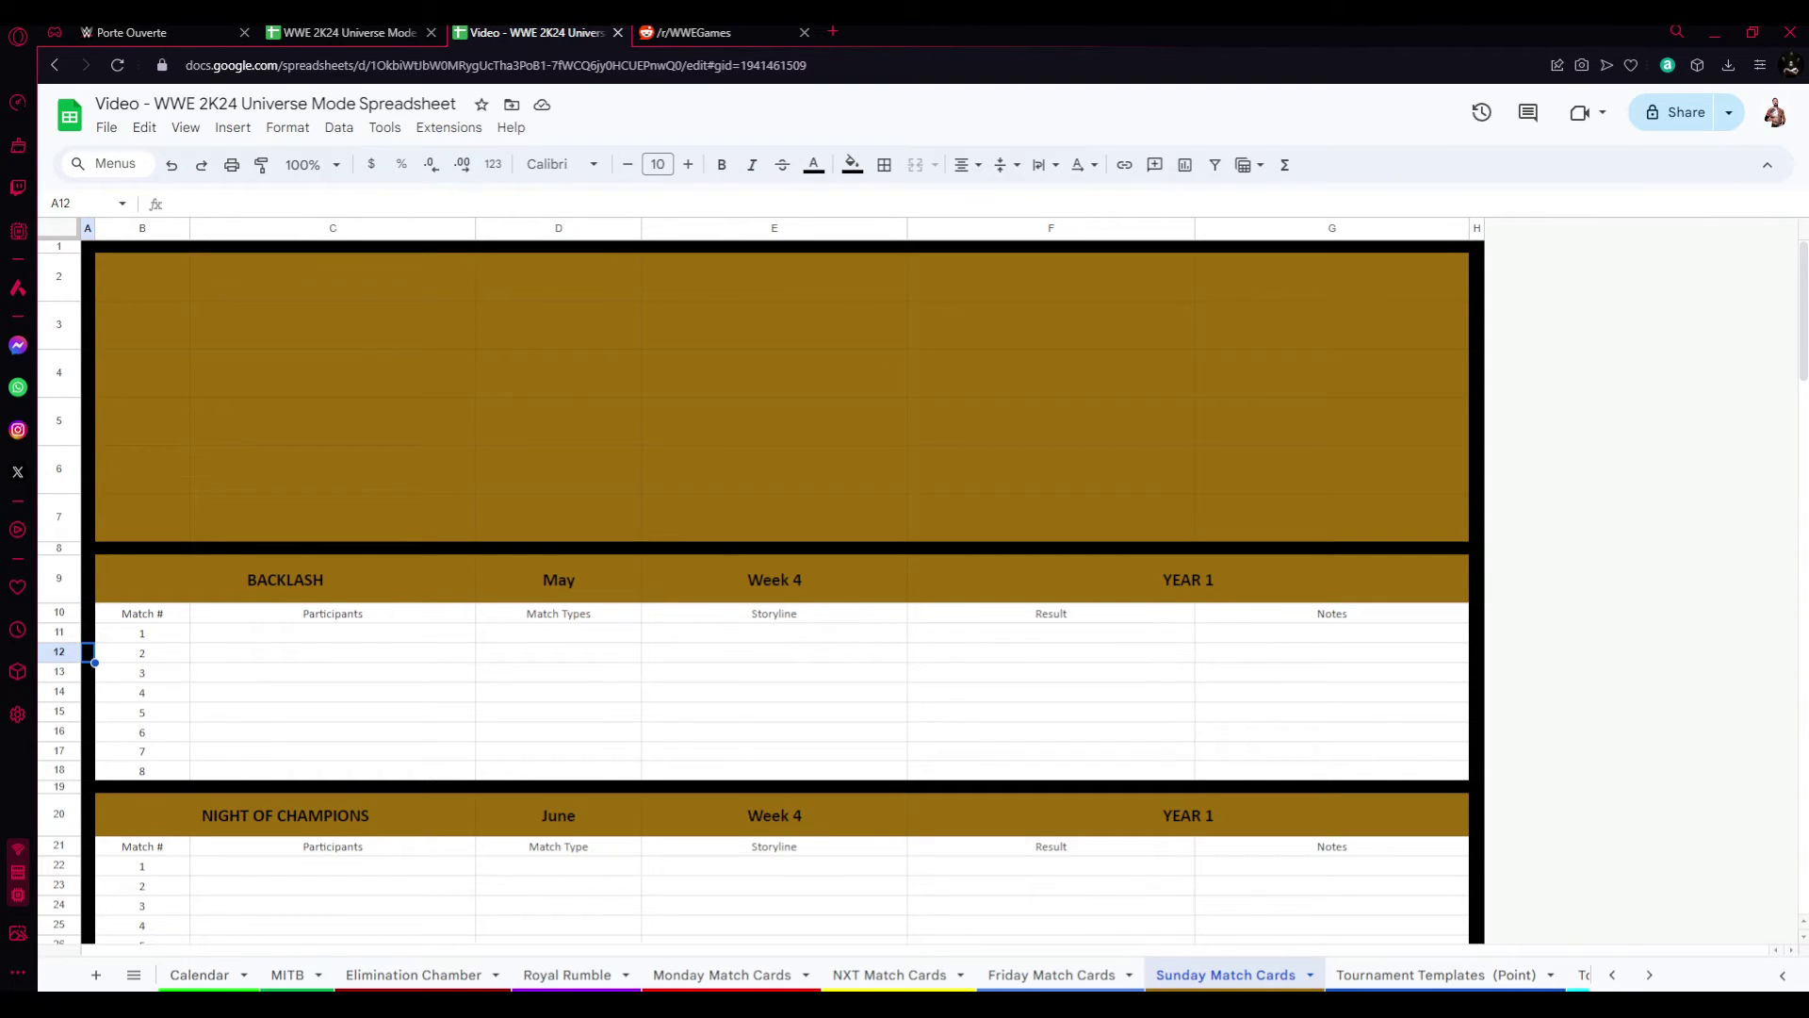
pyautogui.press('Up')
pyautogui.press('Up')
pyautogui.press('Up')
pyautogui.press('Down')
pyautogui.press('Down')
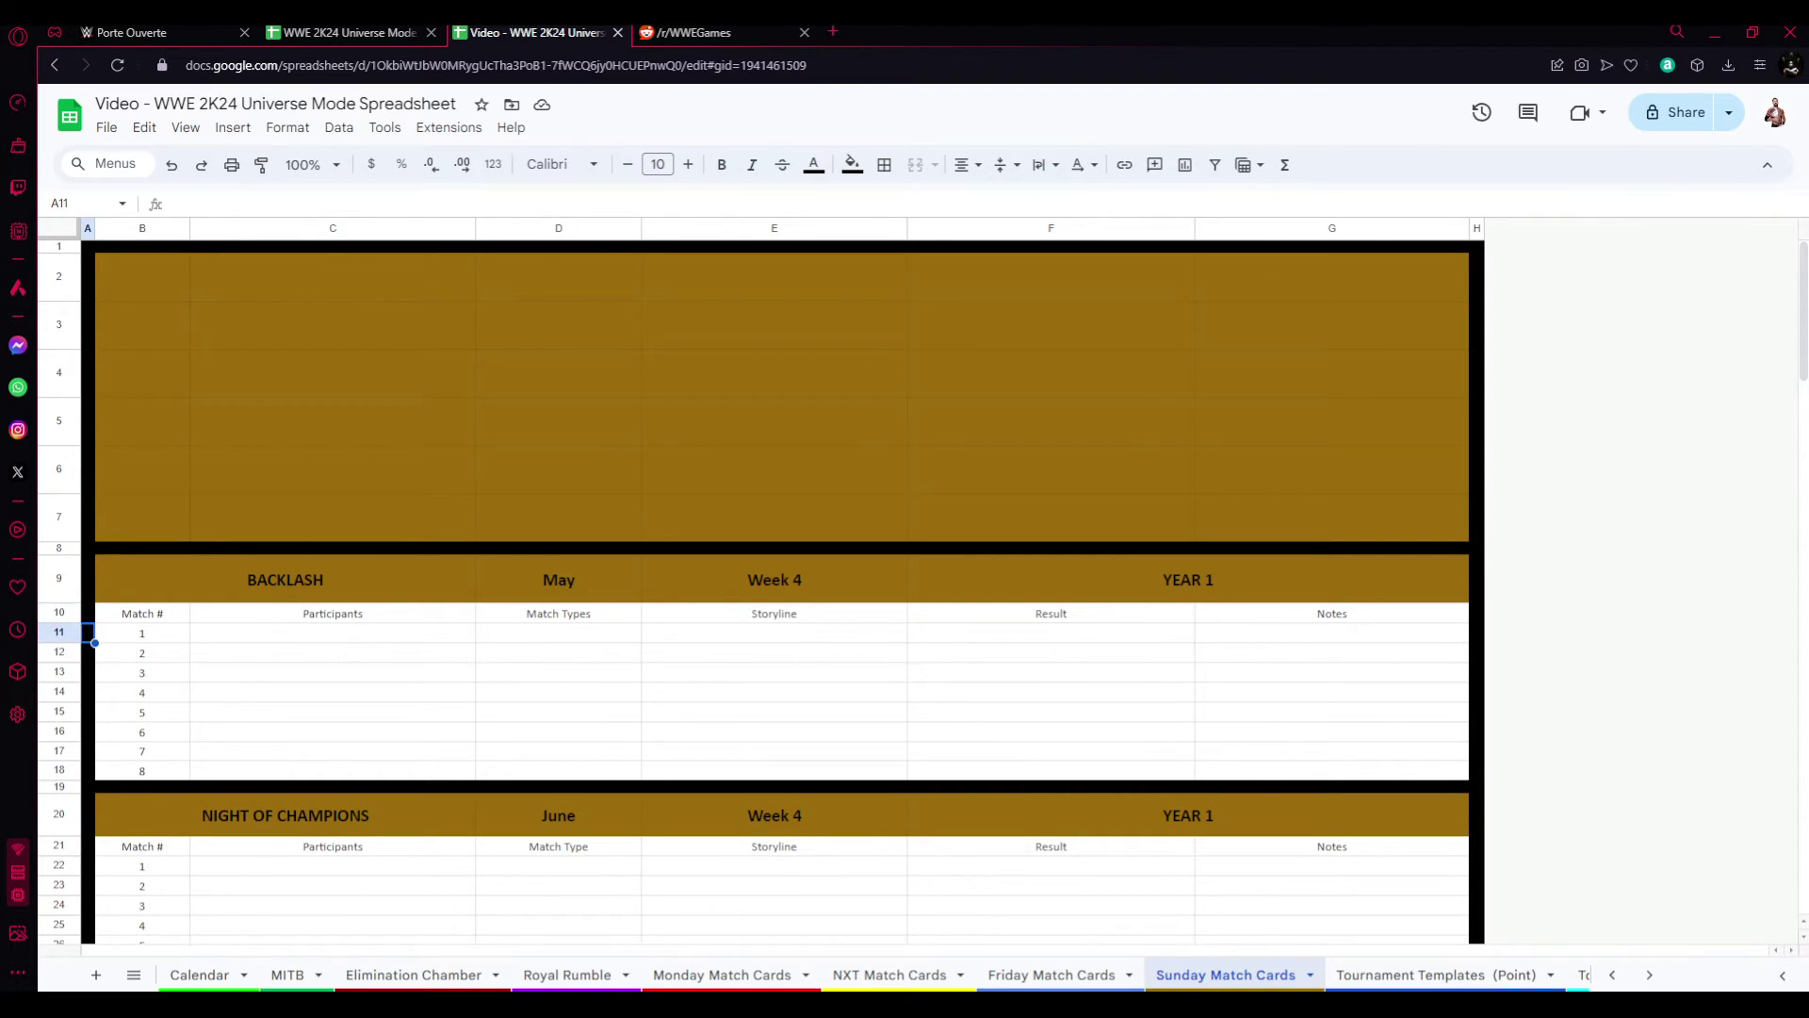
pyautogui.press('Down')
pyautogui.press('Down')
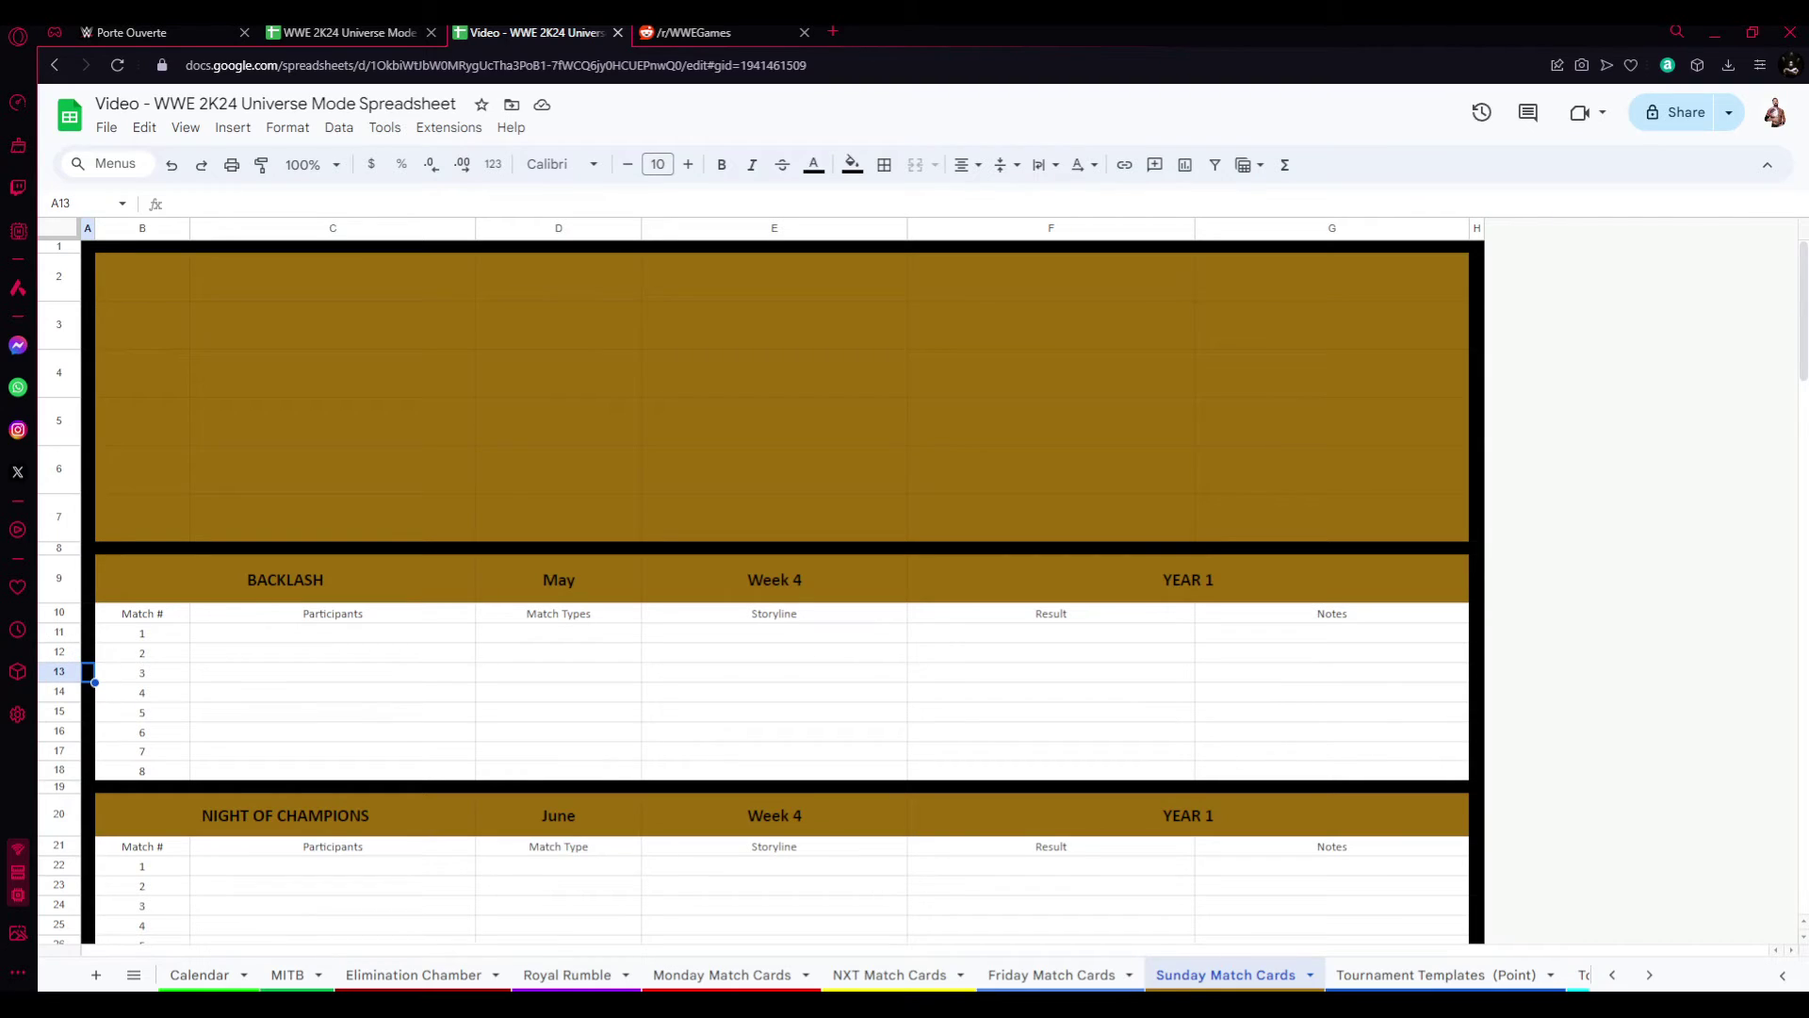
pyautogui.press('Down')
pyautogui.press('Down')
pyautogui.press('Down')
pyautogui.press('Down')
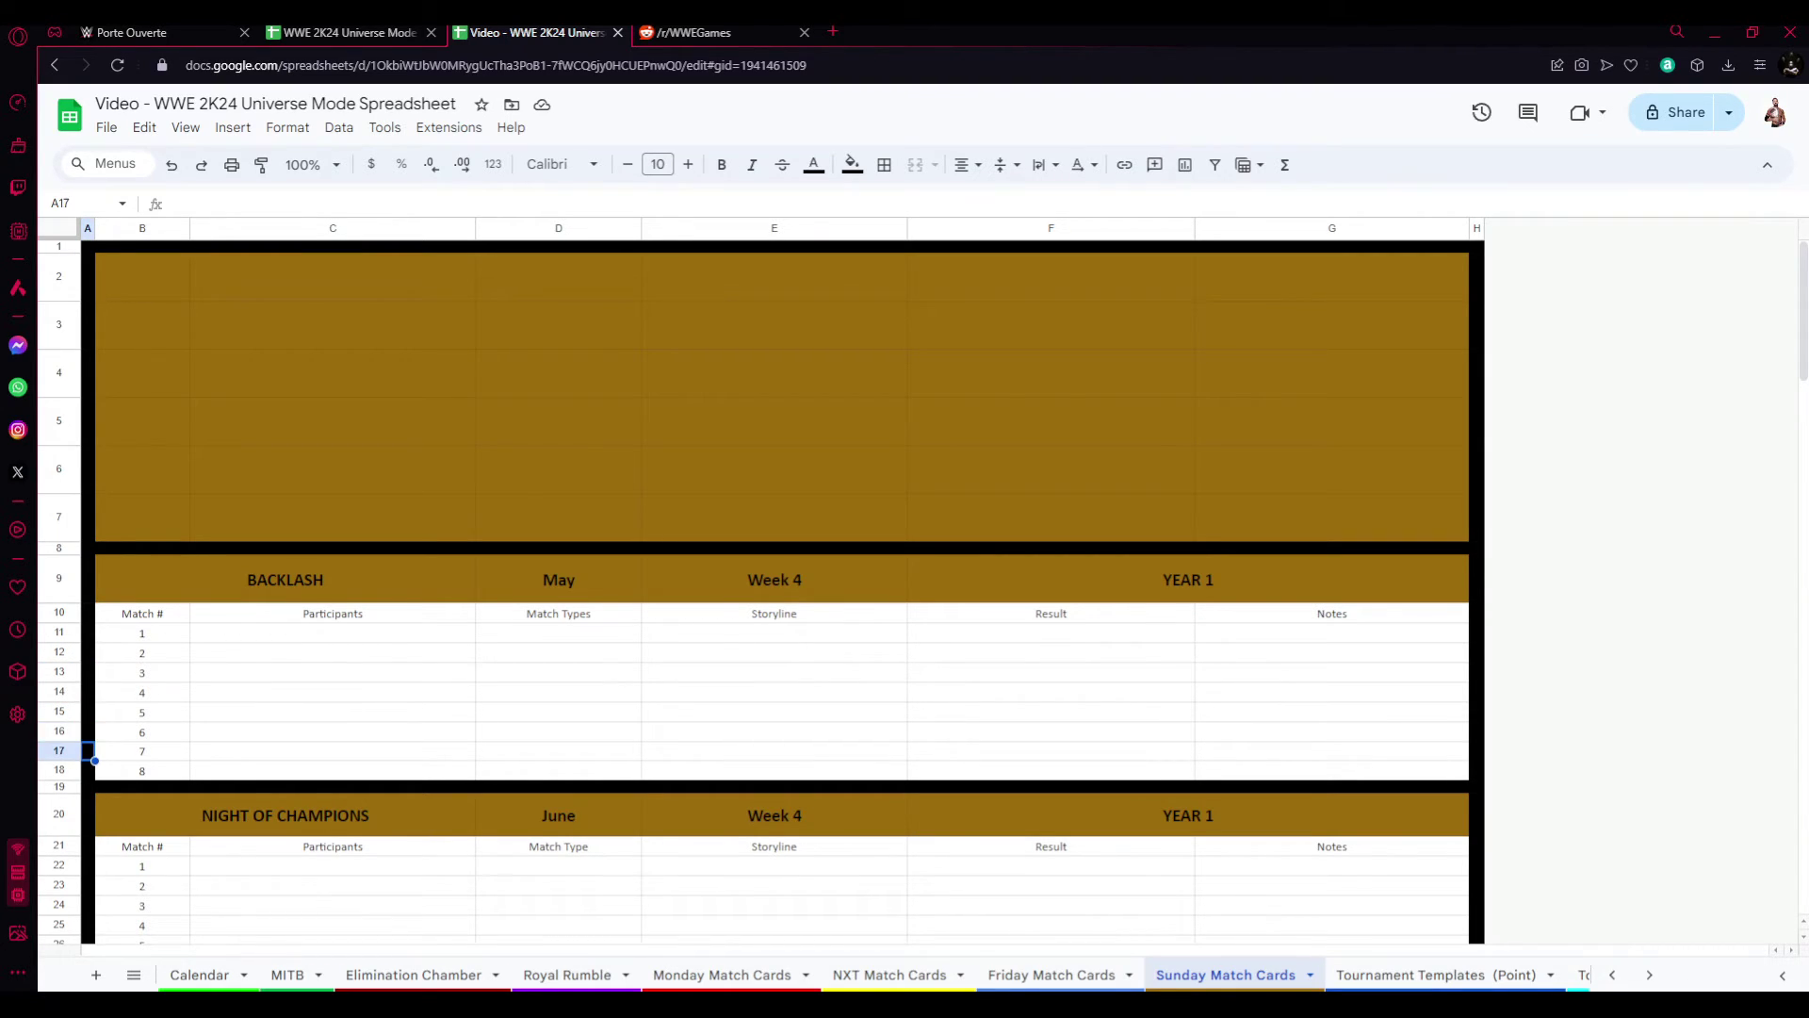
pyautogui.press('Down')
pyautogui.click(141, 516)
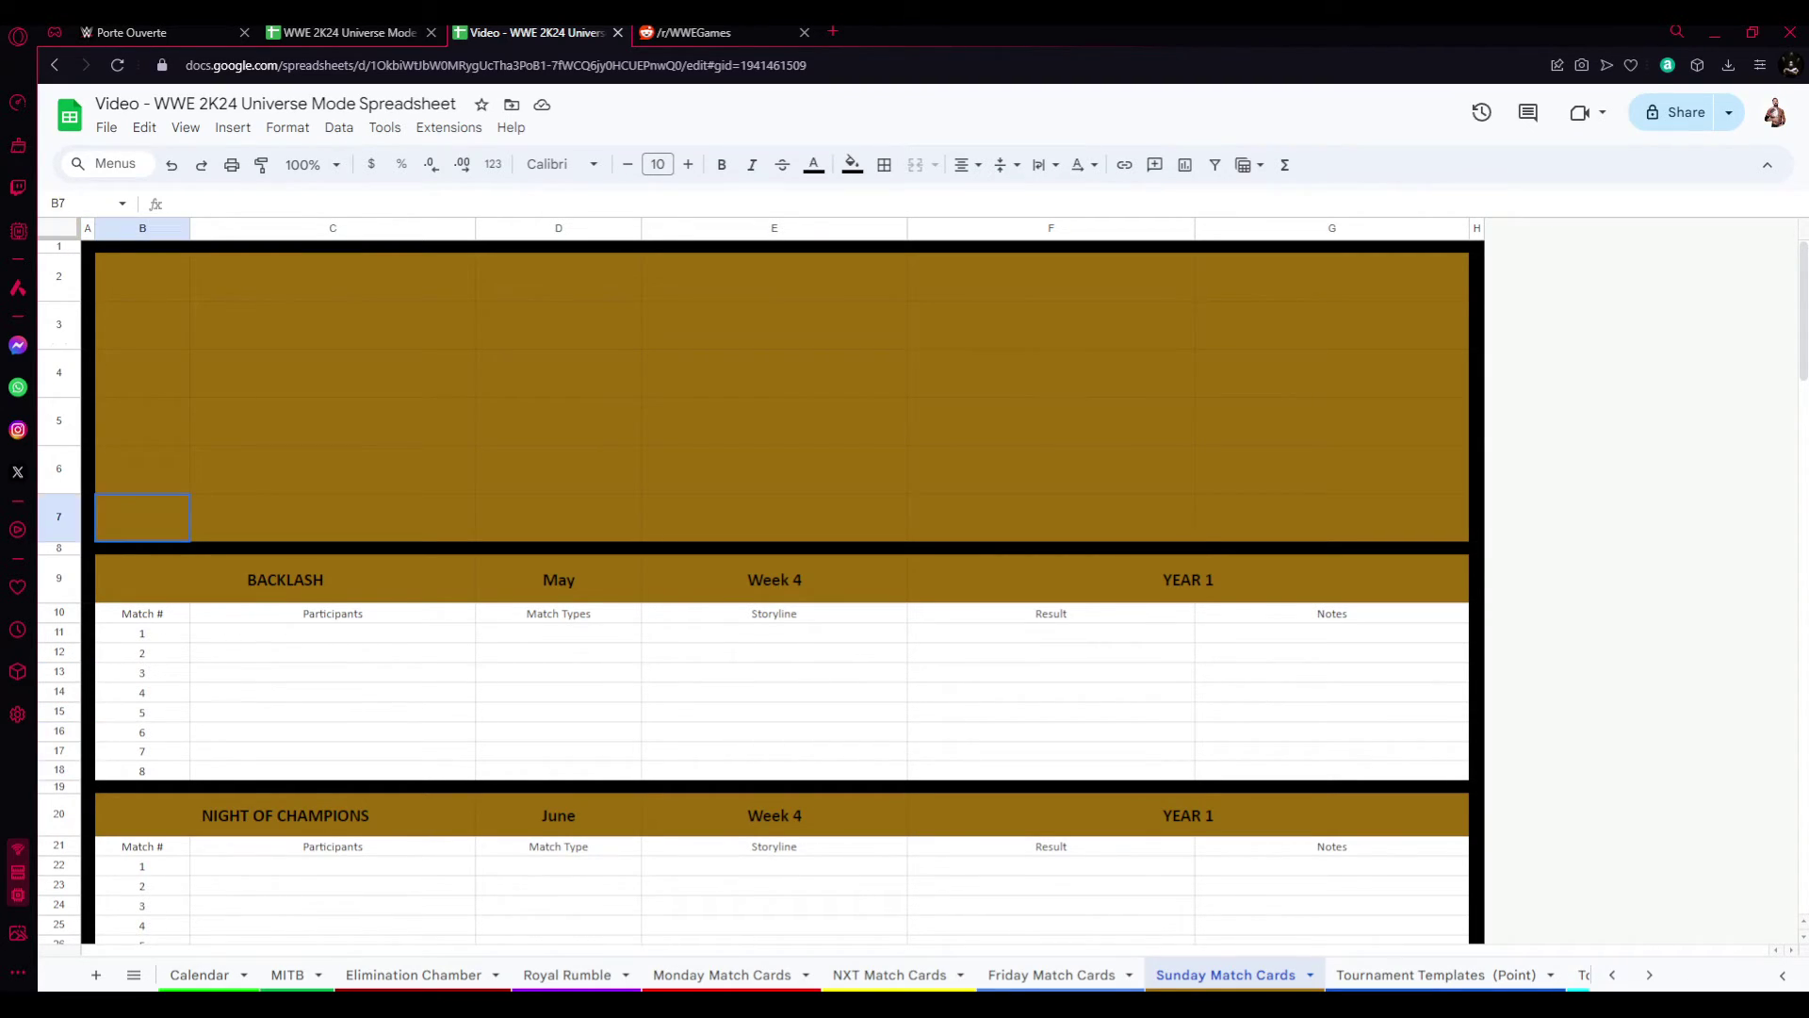
pyautogui.press('Up')
pyautogui.press('Up')
pyautogui.press('Up')
pyautogui.press('Up')
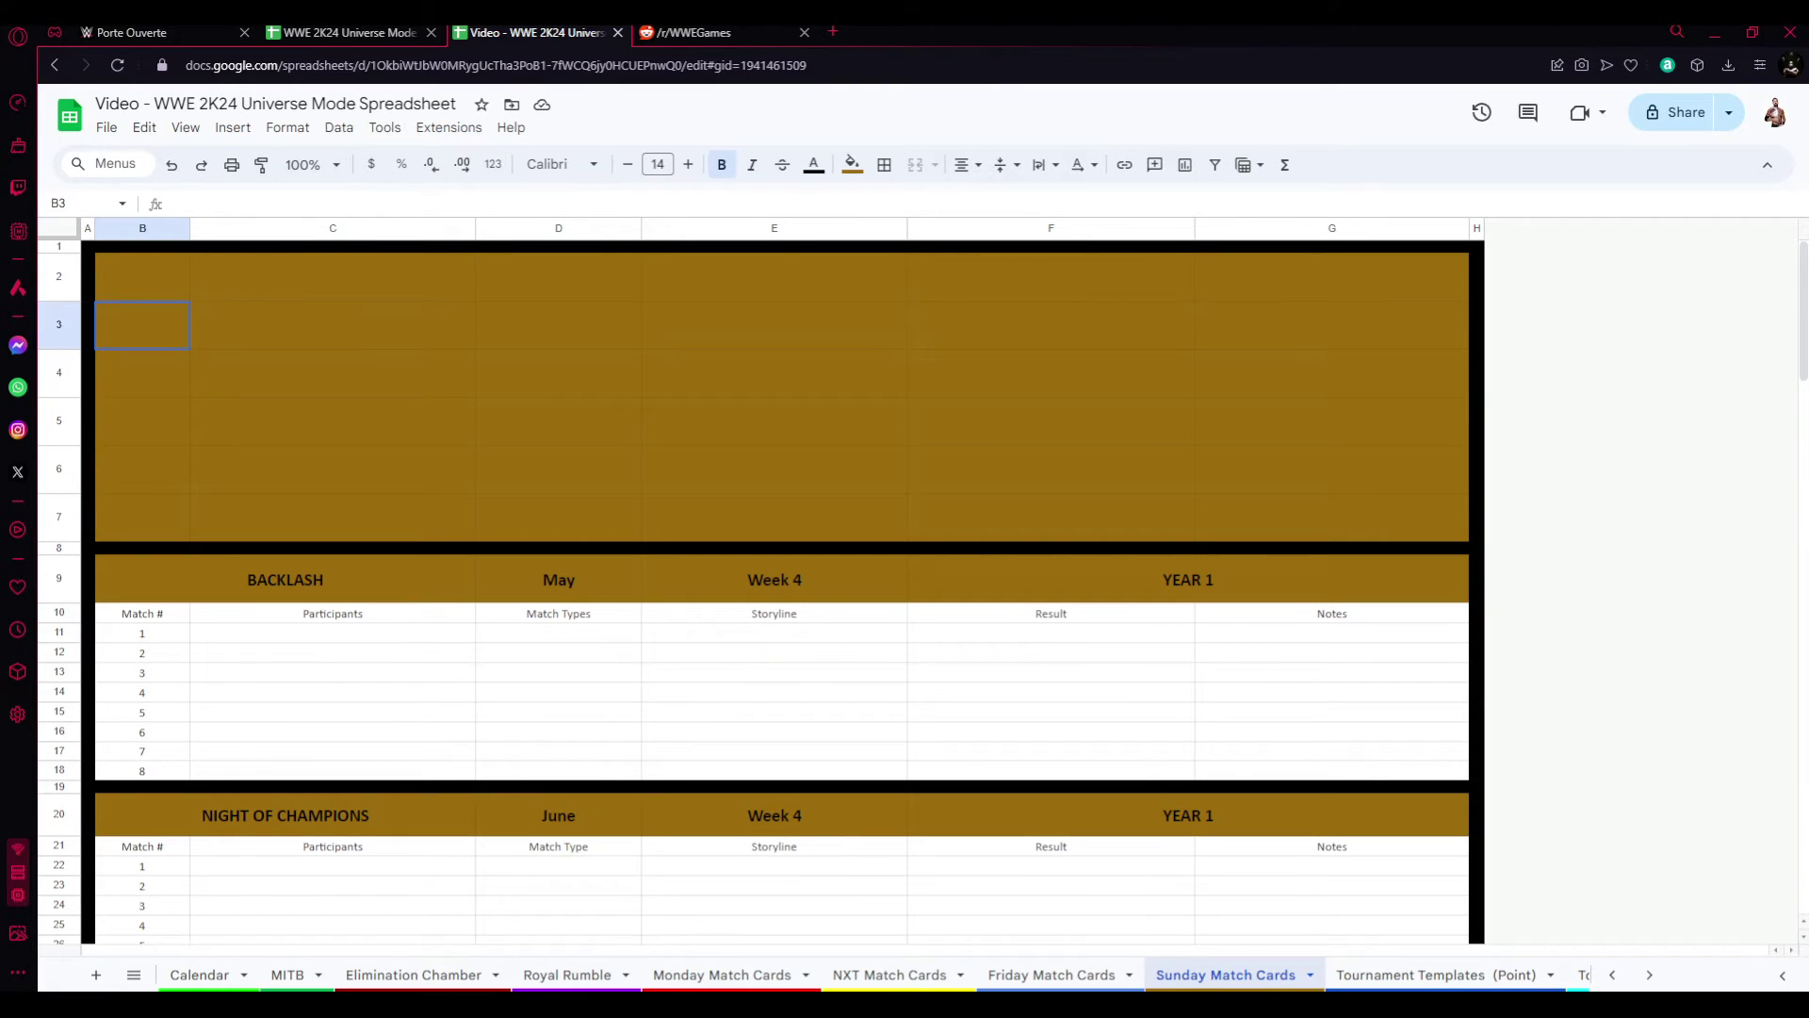
pyautogui.press('Up')
pyautogui.hotkey('shift', 'space')
# - Insert four more blank rows above row 2 to enlarge the gold block
pyautogui.hotkey('shift', 'F10')
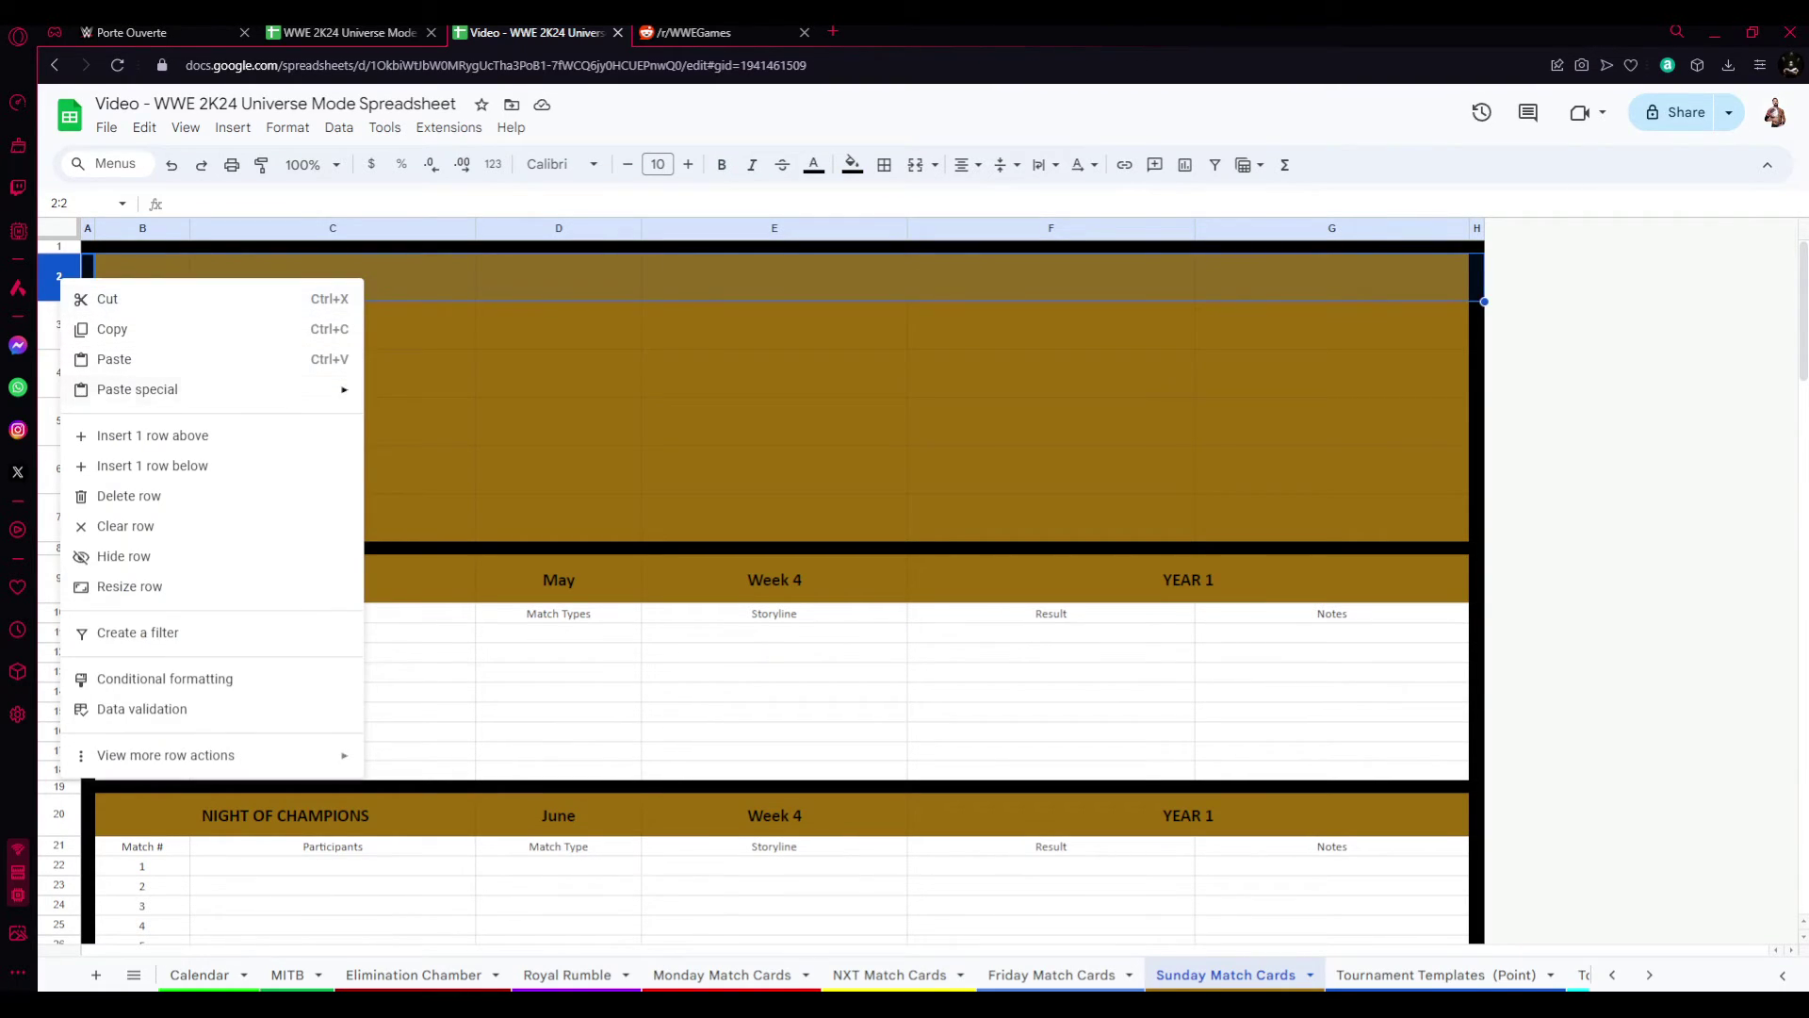
pyautogui.press('Down')
pyautogui.press('Down')
pyautogui.press('Down')
pyautogui.press('Return')
pyautogui.hotkey('shift', 'F10')
pyautogui.press('Down')
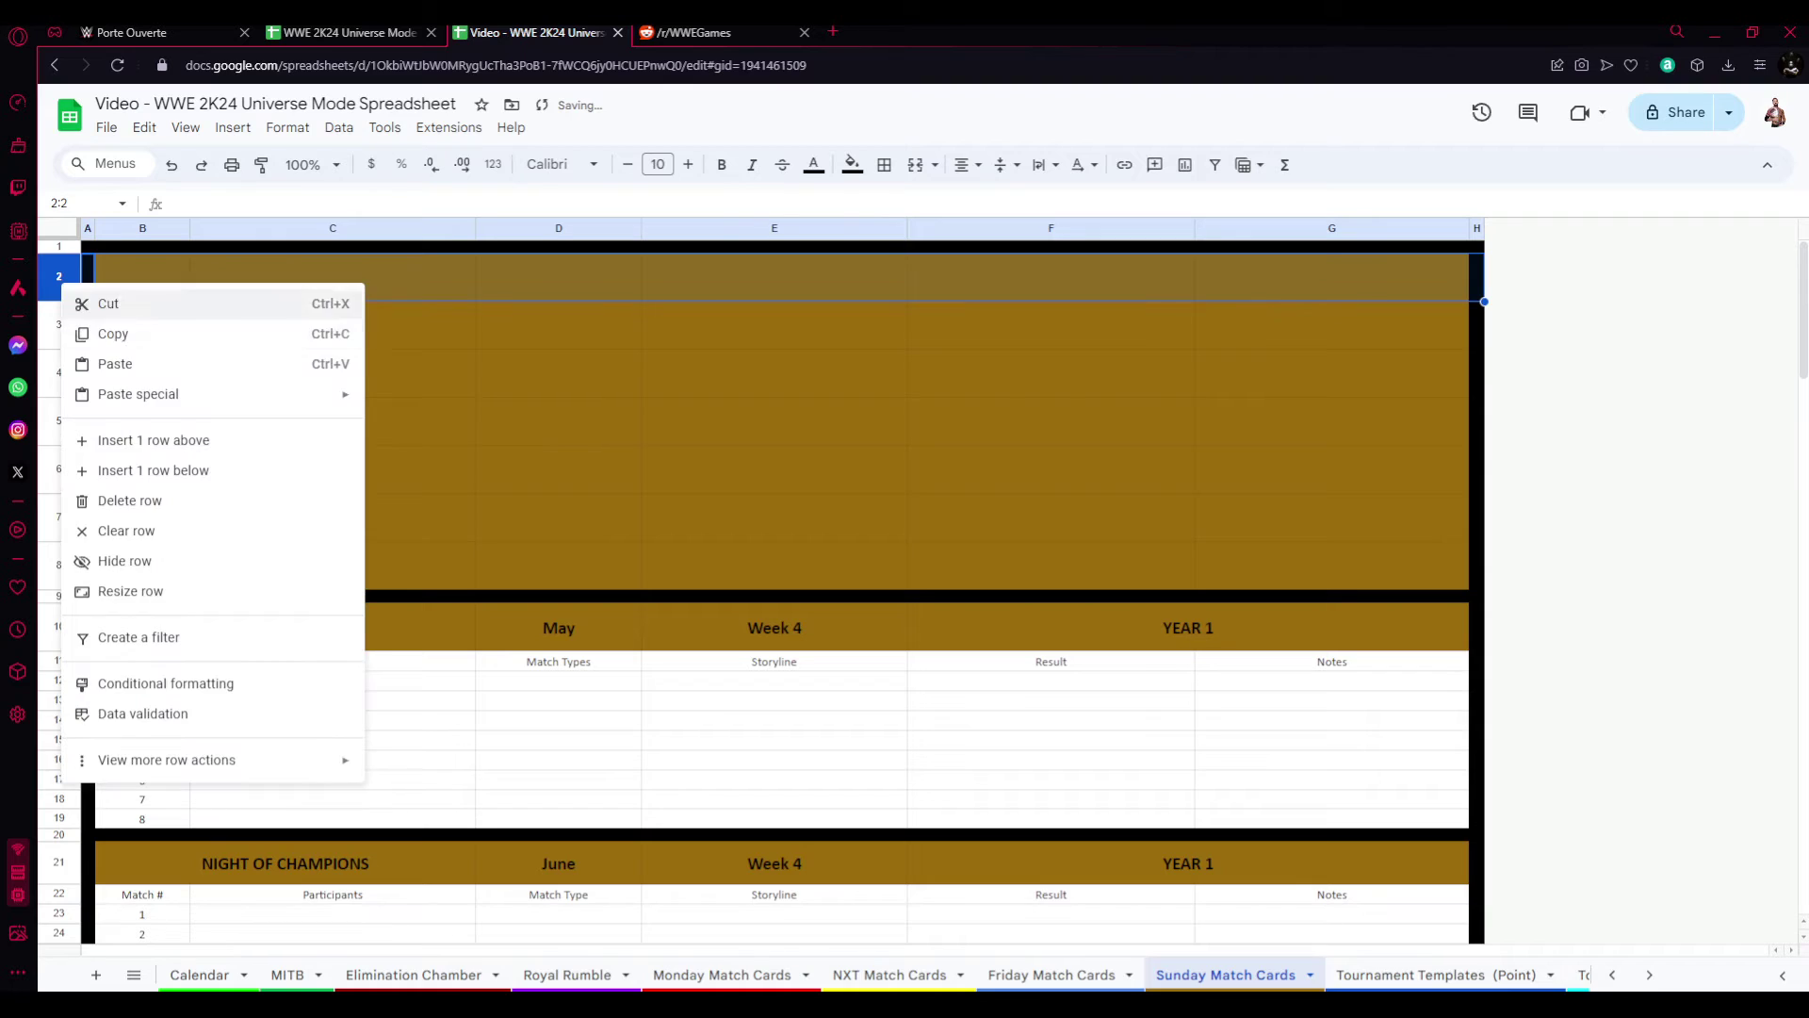
pyautogui.press('Down')
pyautogui.press('Down')
pyautogui.press('Down')
pyautogui.press('Return')
pyautogui.hotkey('shift', 'F10')
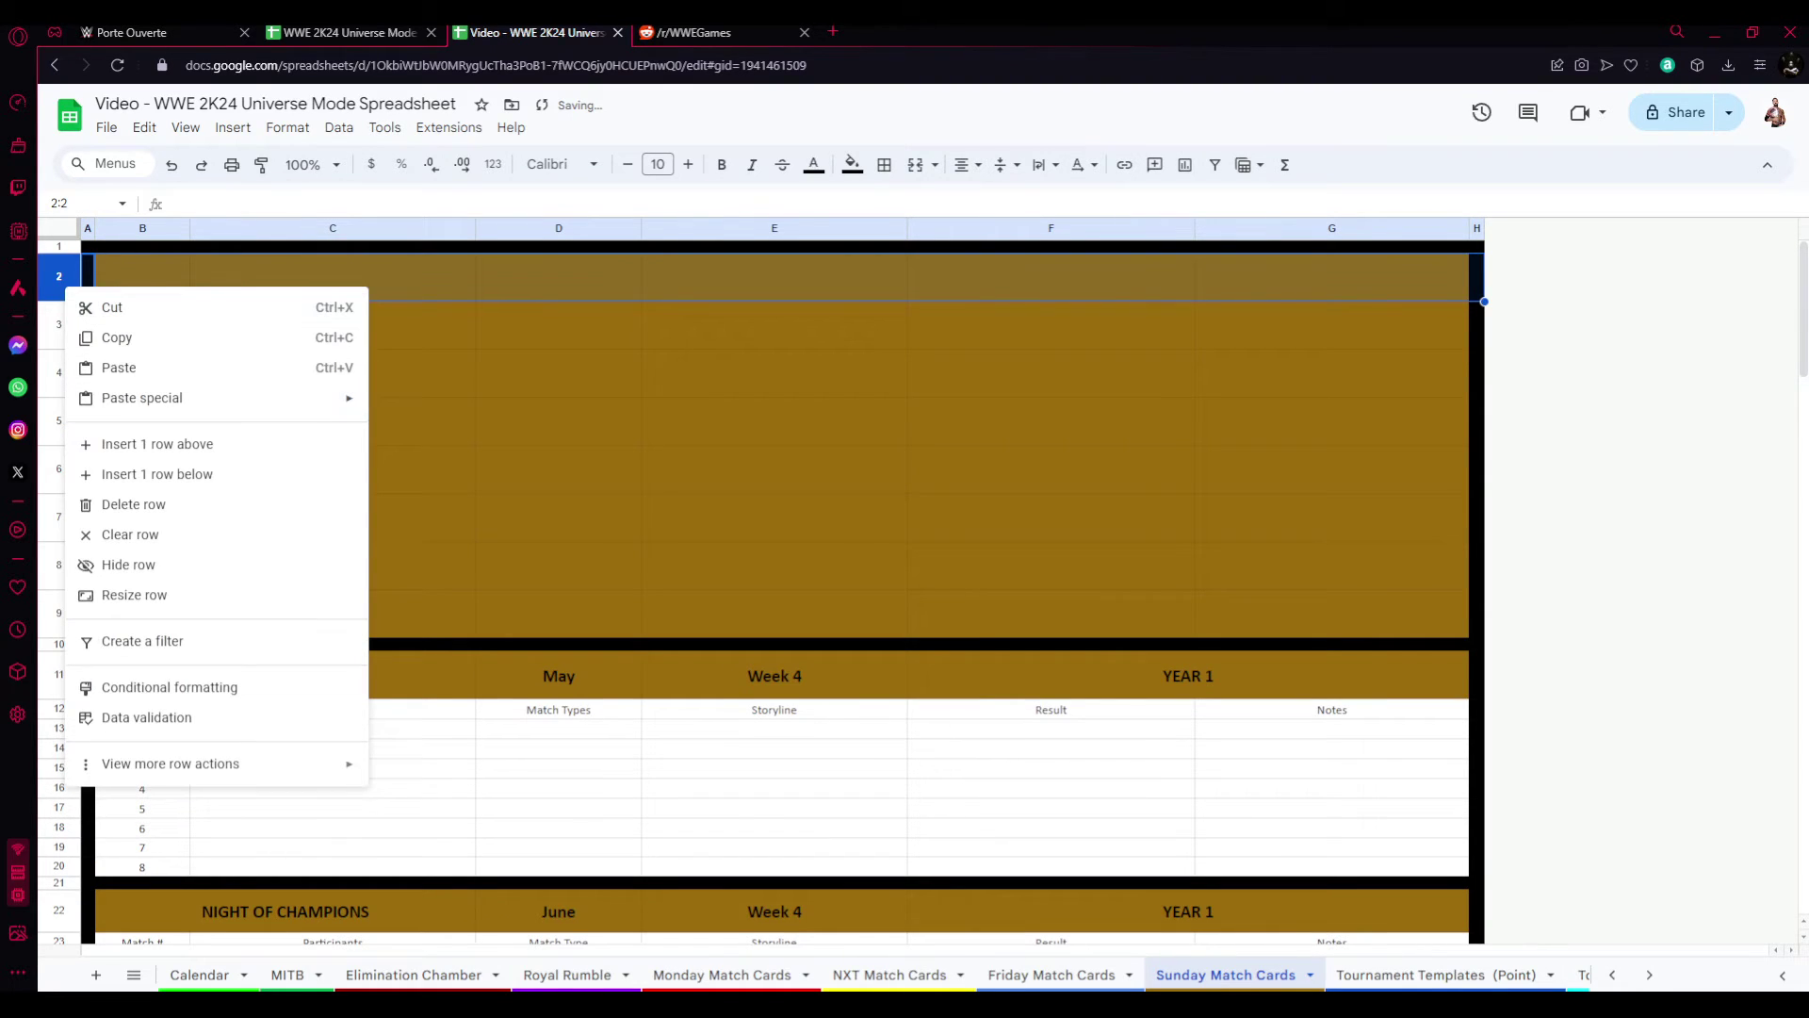
pyautogui.press('Down')
pyautogui.press('Down')
pyautogui.press('Down')
pyautogui.press('Return')
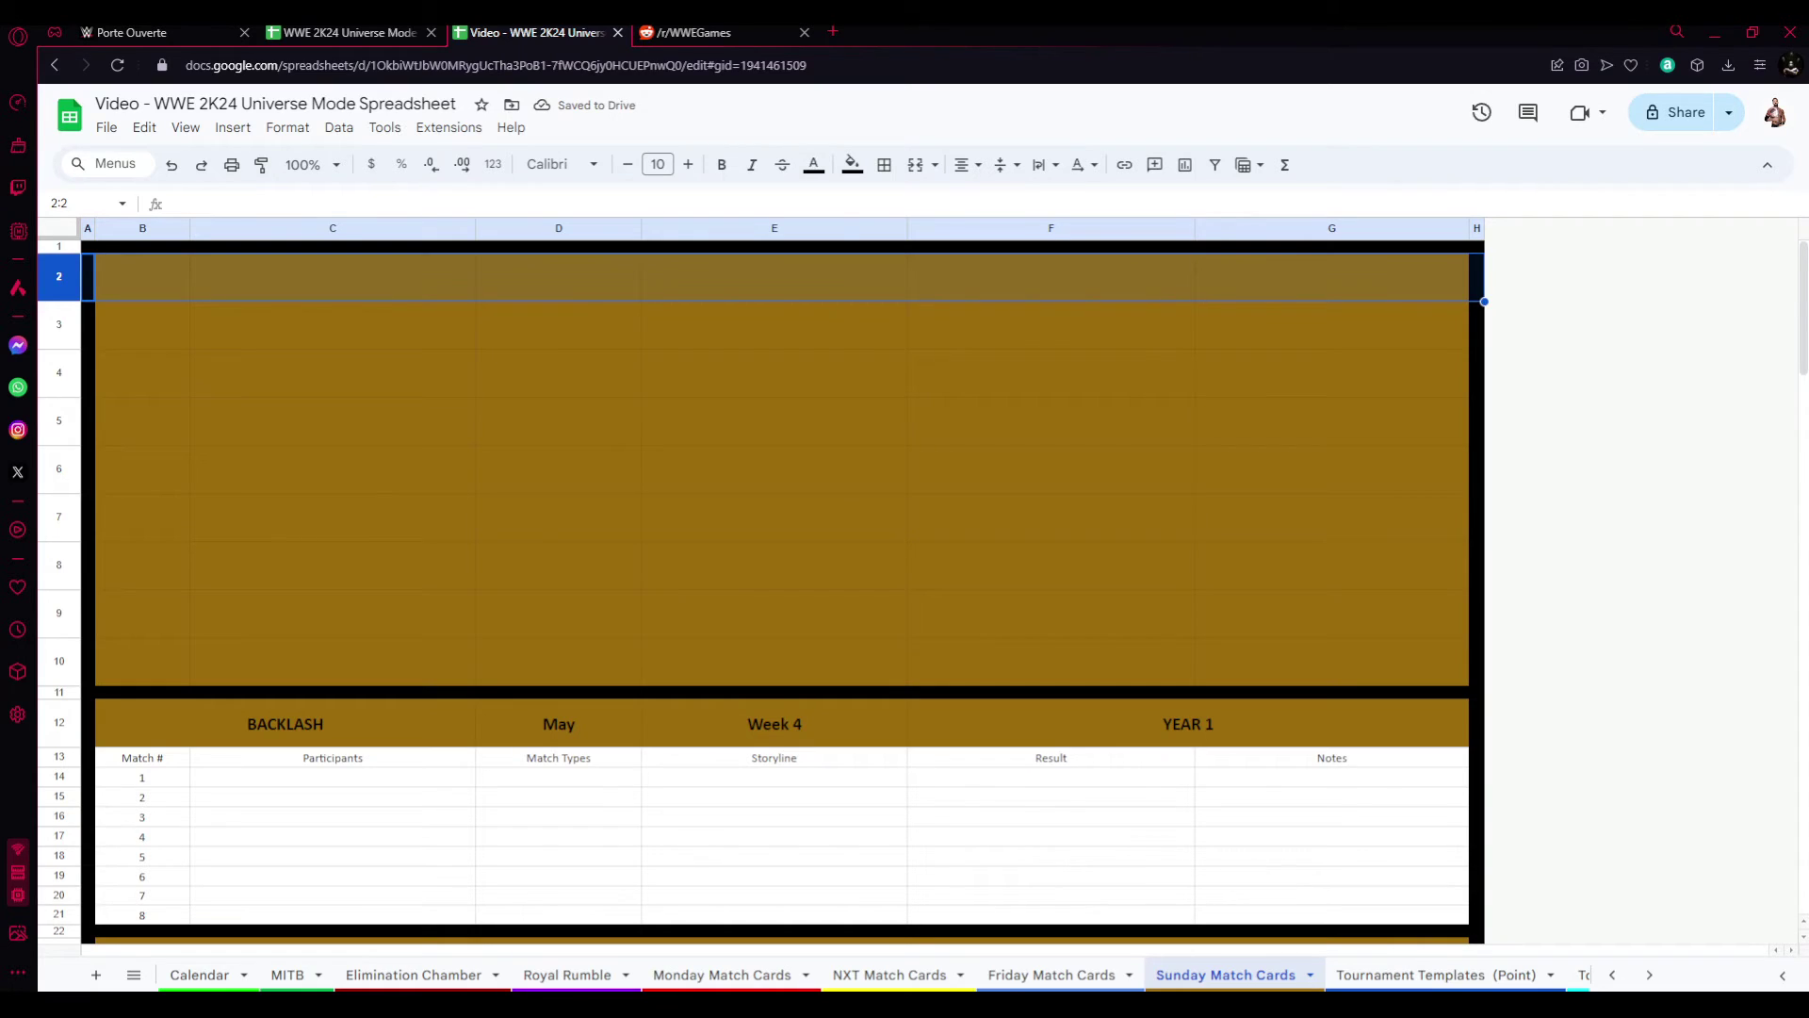
pyautogui.hotkey('shift', 'F10')
pyautogui.press('Down')
pyautogui.press('Down')
pyautogui.press('Down')
pyautogui.press('Return')
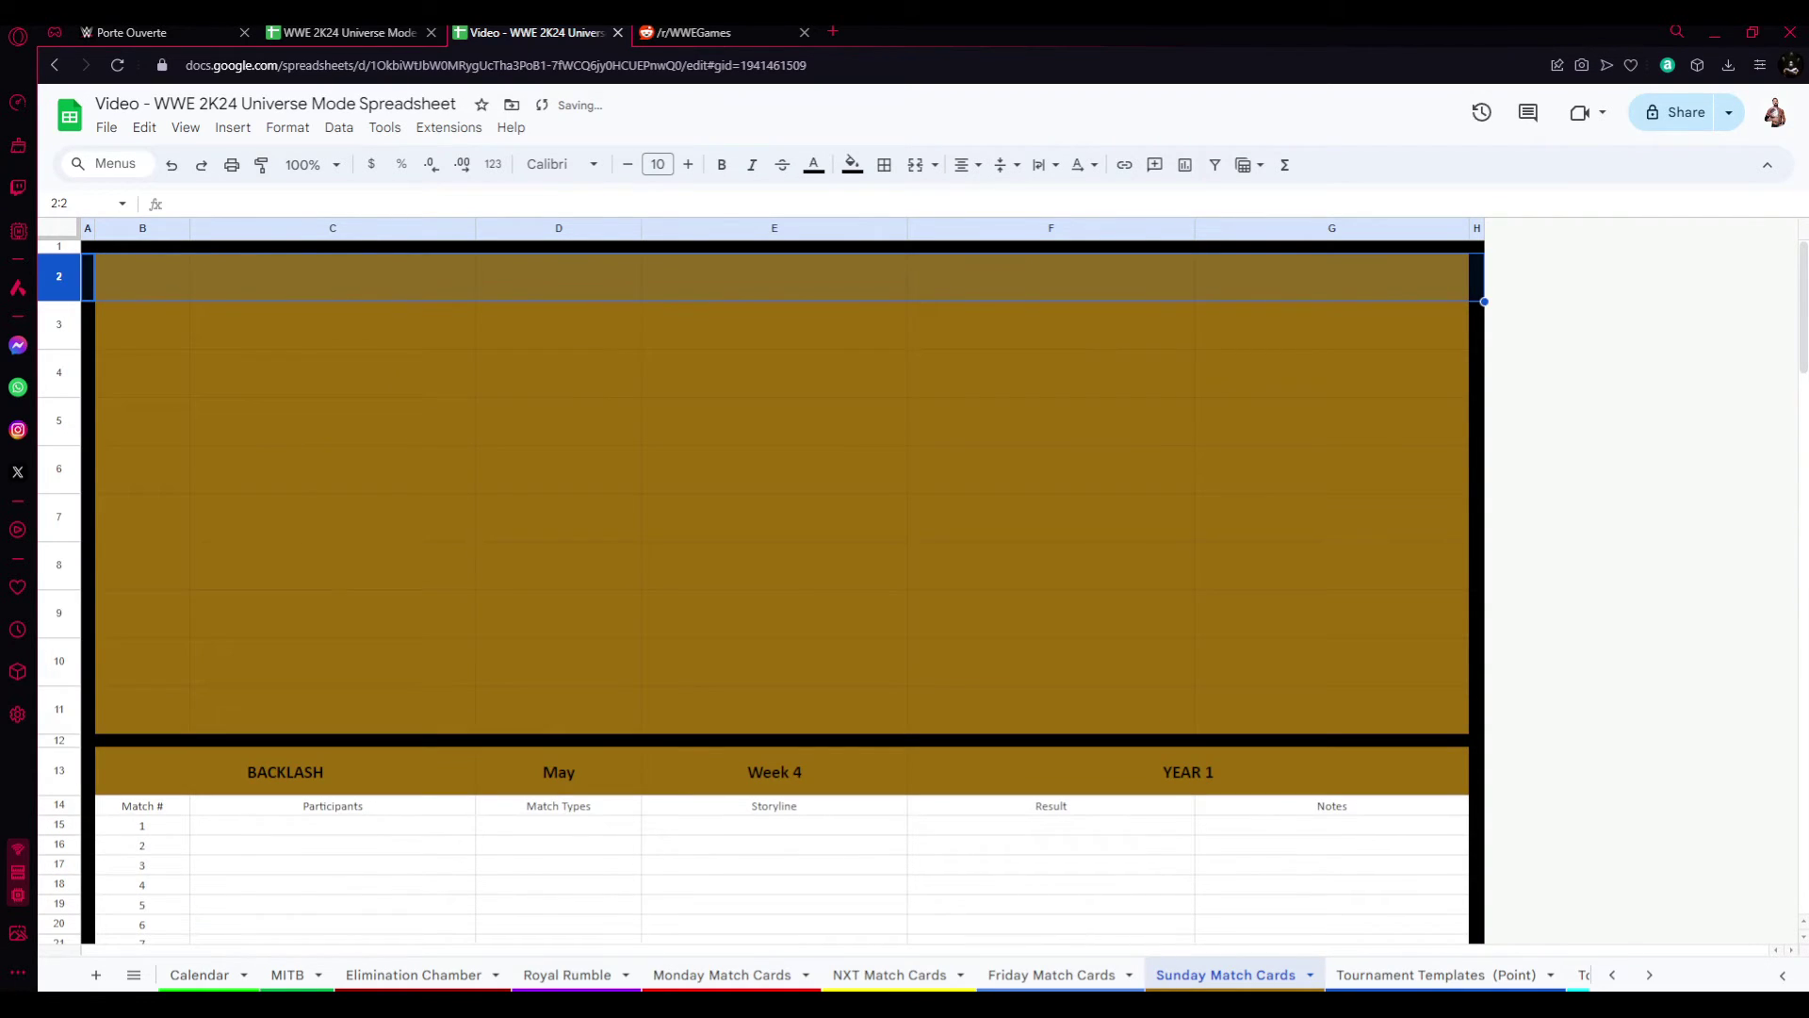
# - Copy the BACKLASH, May, Week 4, YEAR 1 header from row 13 into row 2
pyautogui.click(331, 612)
pyautogui.click(58, 771)
pyautogui.hotkey('ctrl', 'c')
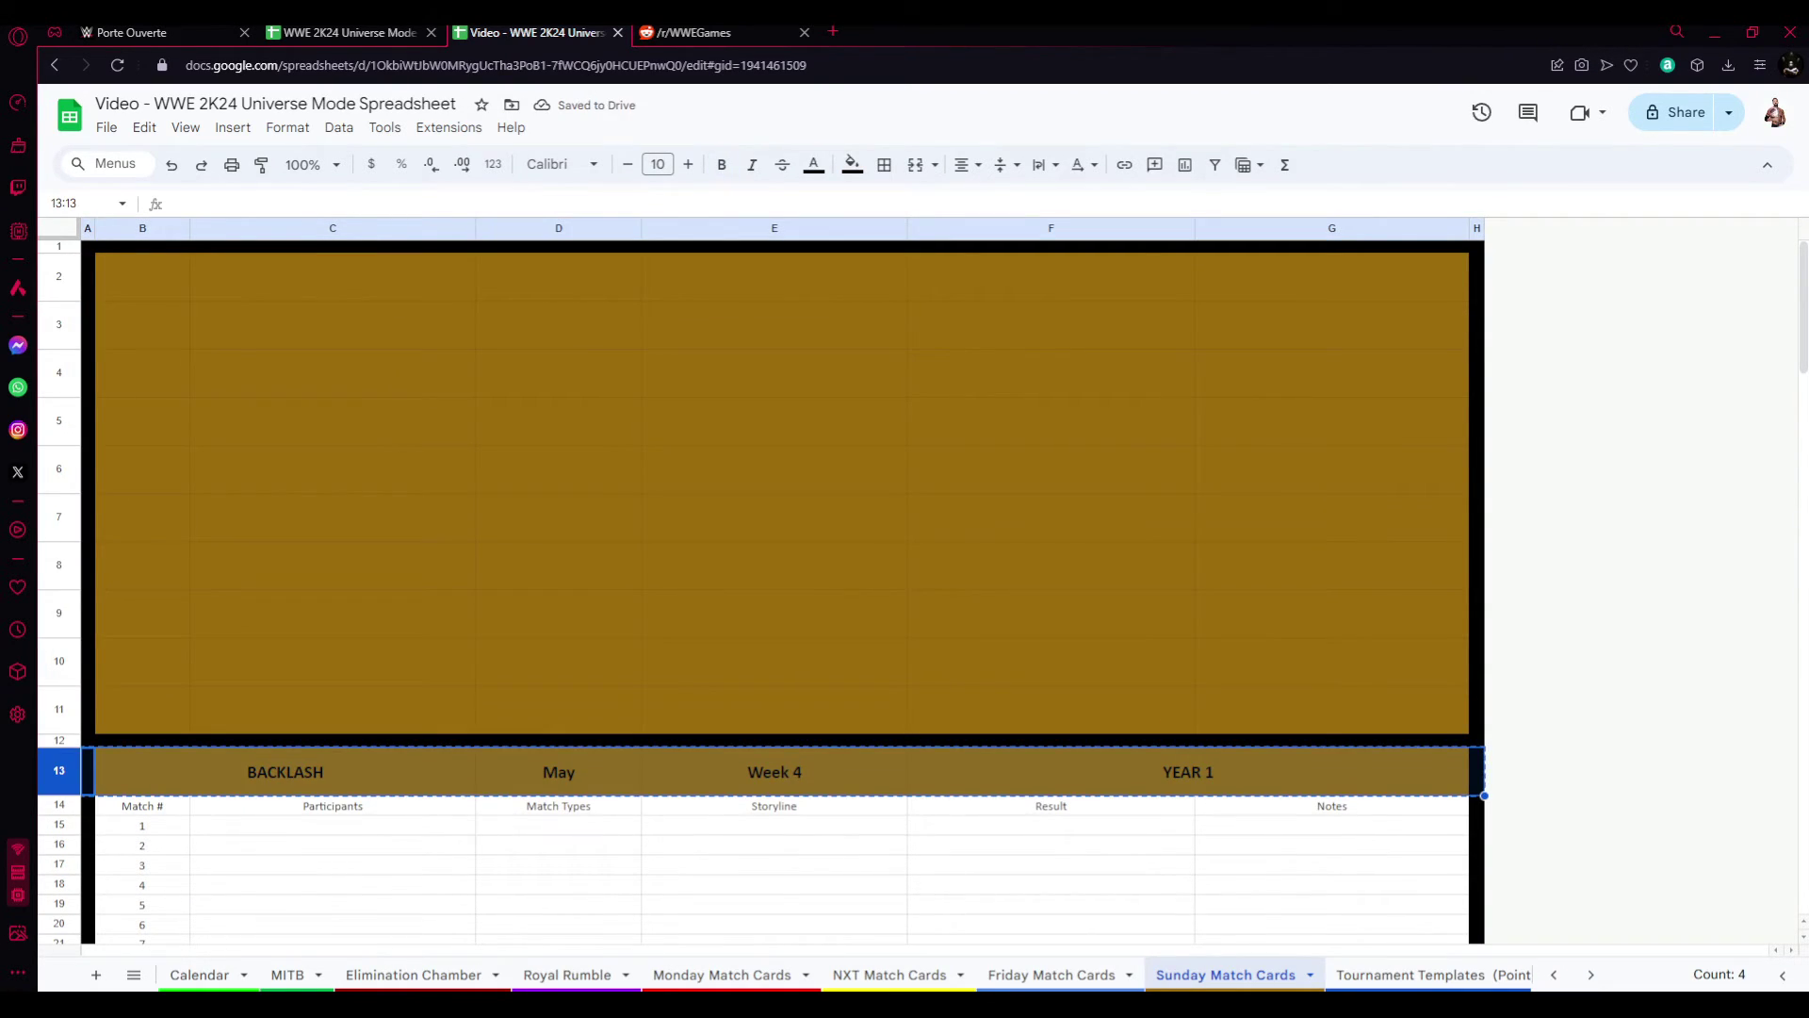
pyautogui.click(58, 275)
pyautogui.hotkey('ctrl', 'v')
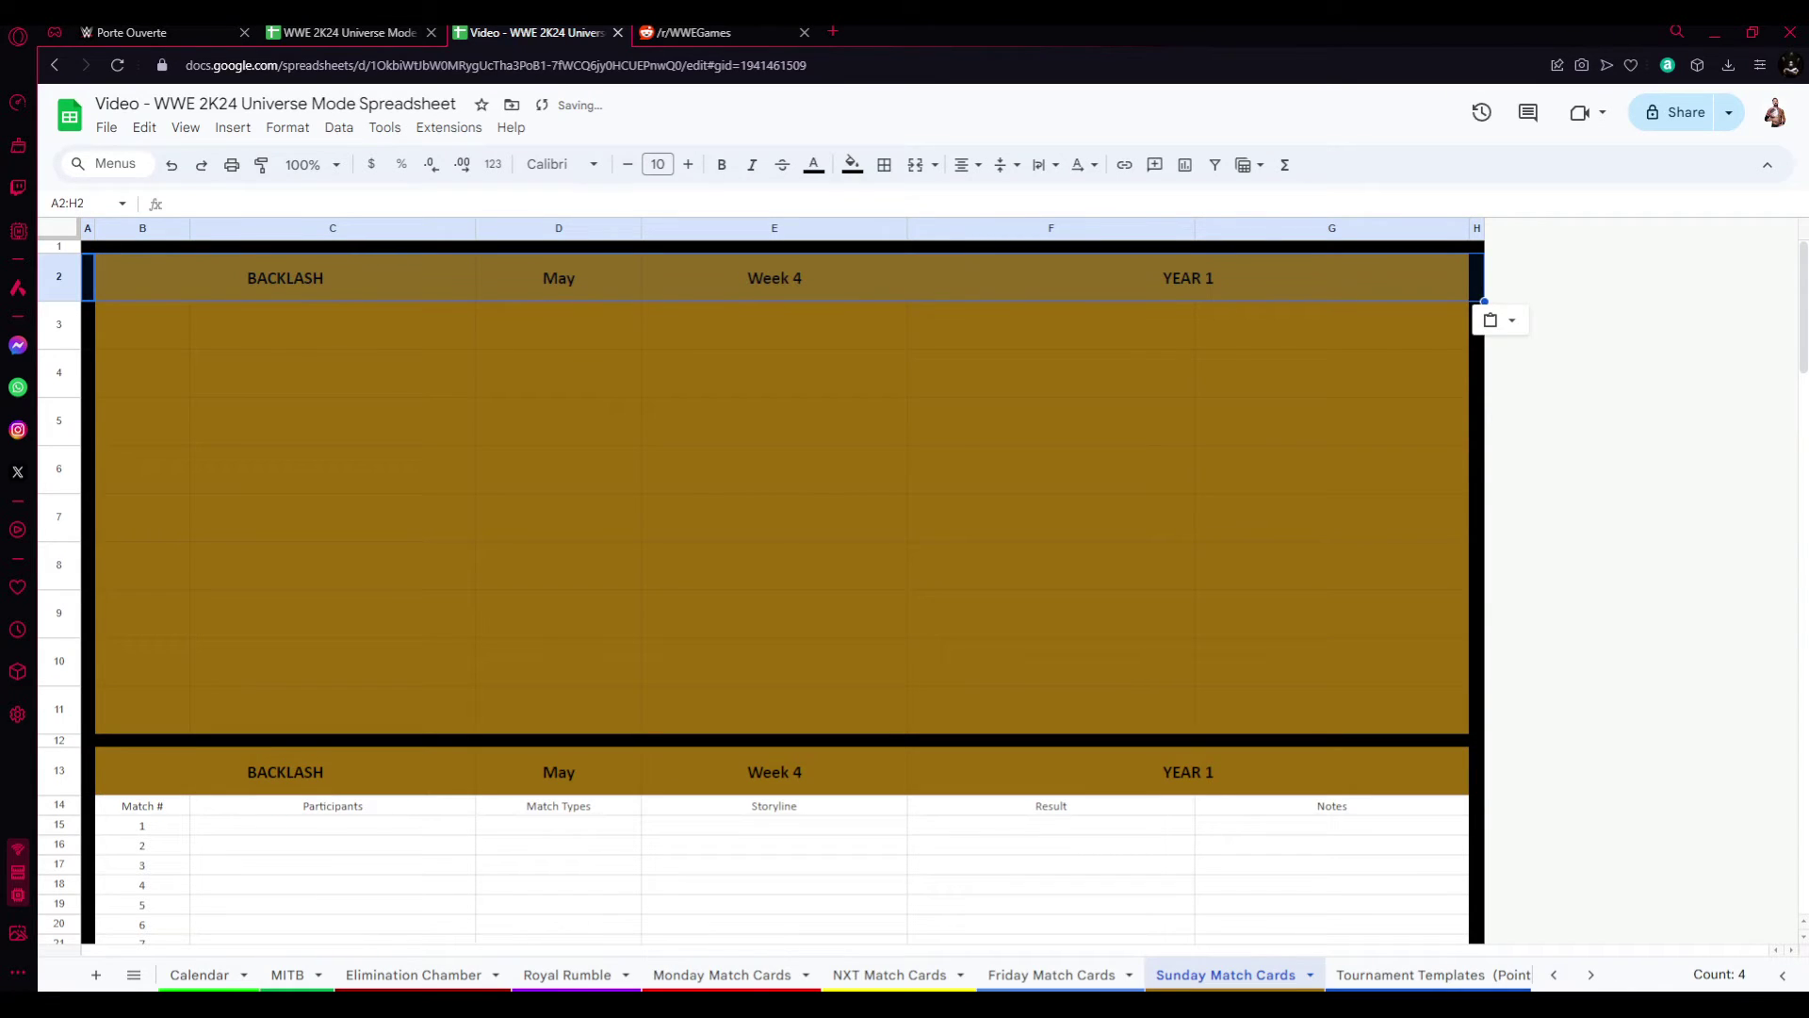
pyautogui.scroll(-2, 57, 424)
# - Select the Match # heading row 14 of the Backlash card ready to copy
pyautogui.click(57, 618)
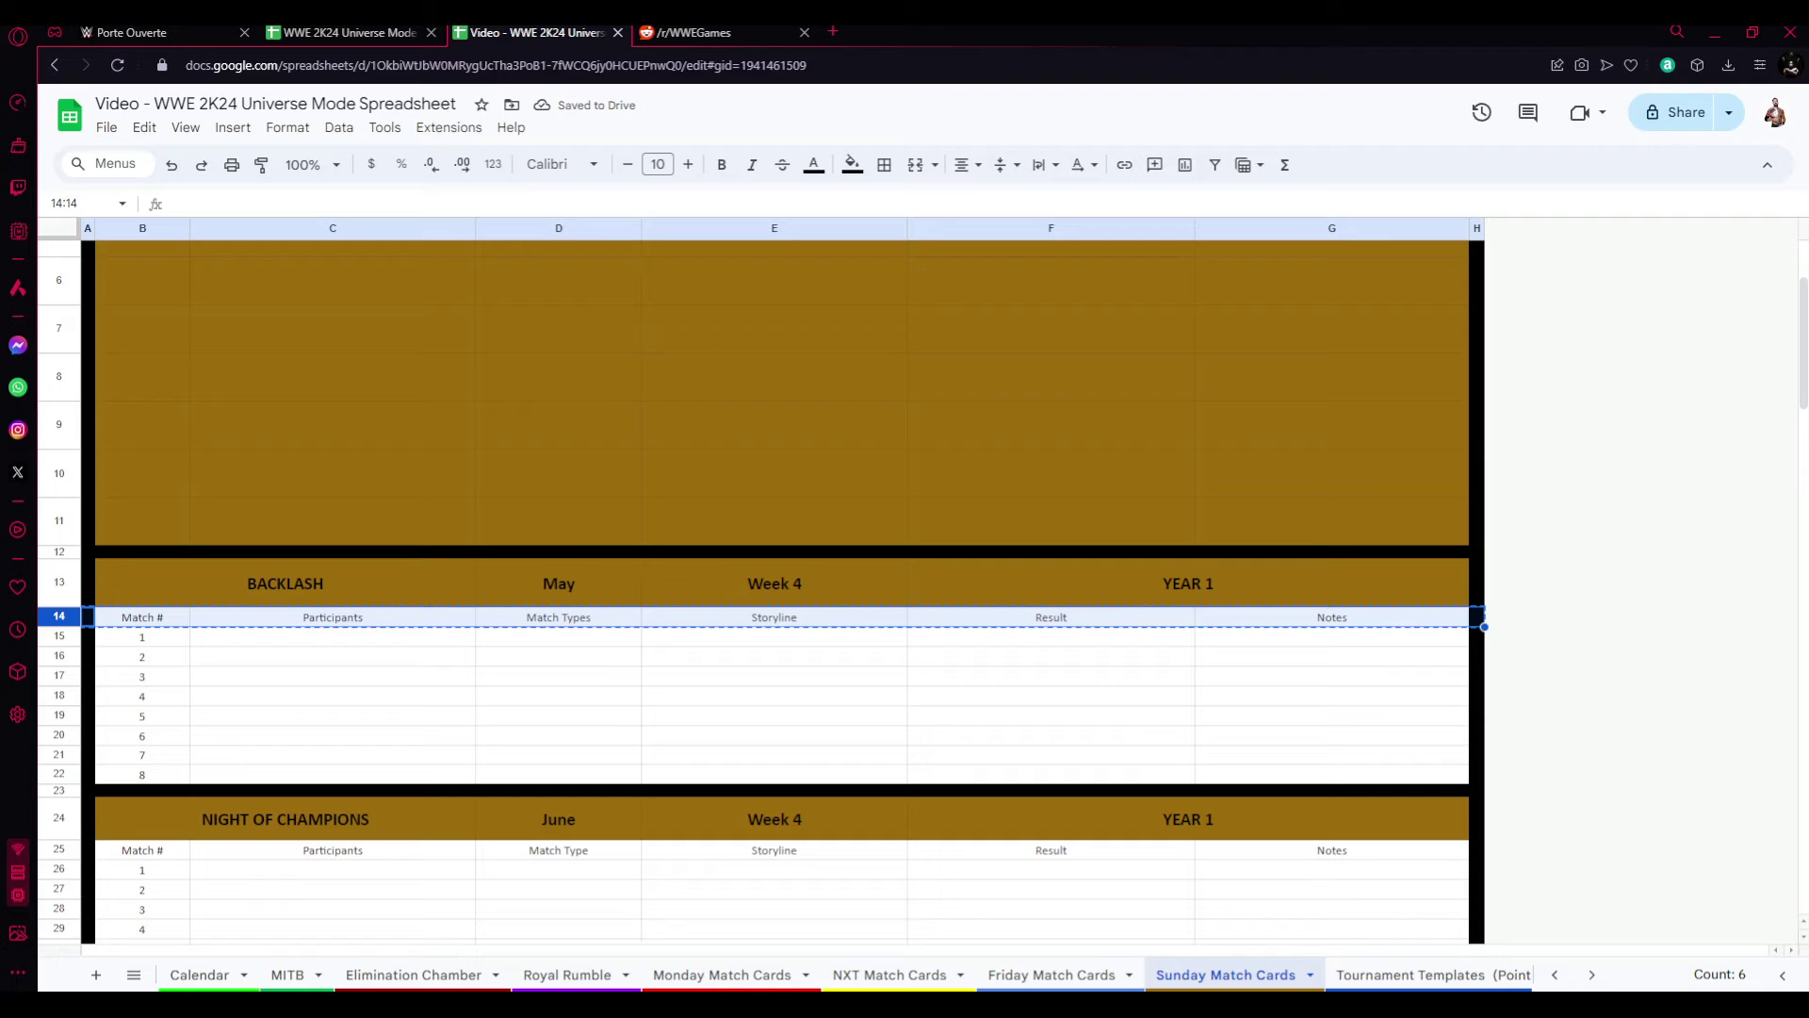
pyautogui.click(332, 473)
pyautogui.click(58, 618)
pyautogui.scroll(2, 775, 565)
# - Paste the Match # header row into row 3 of the new card
pyautogui.click(58, 324)
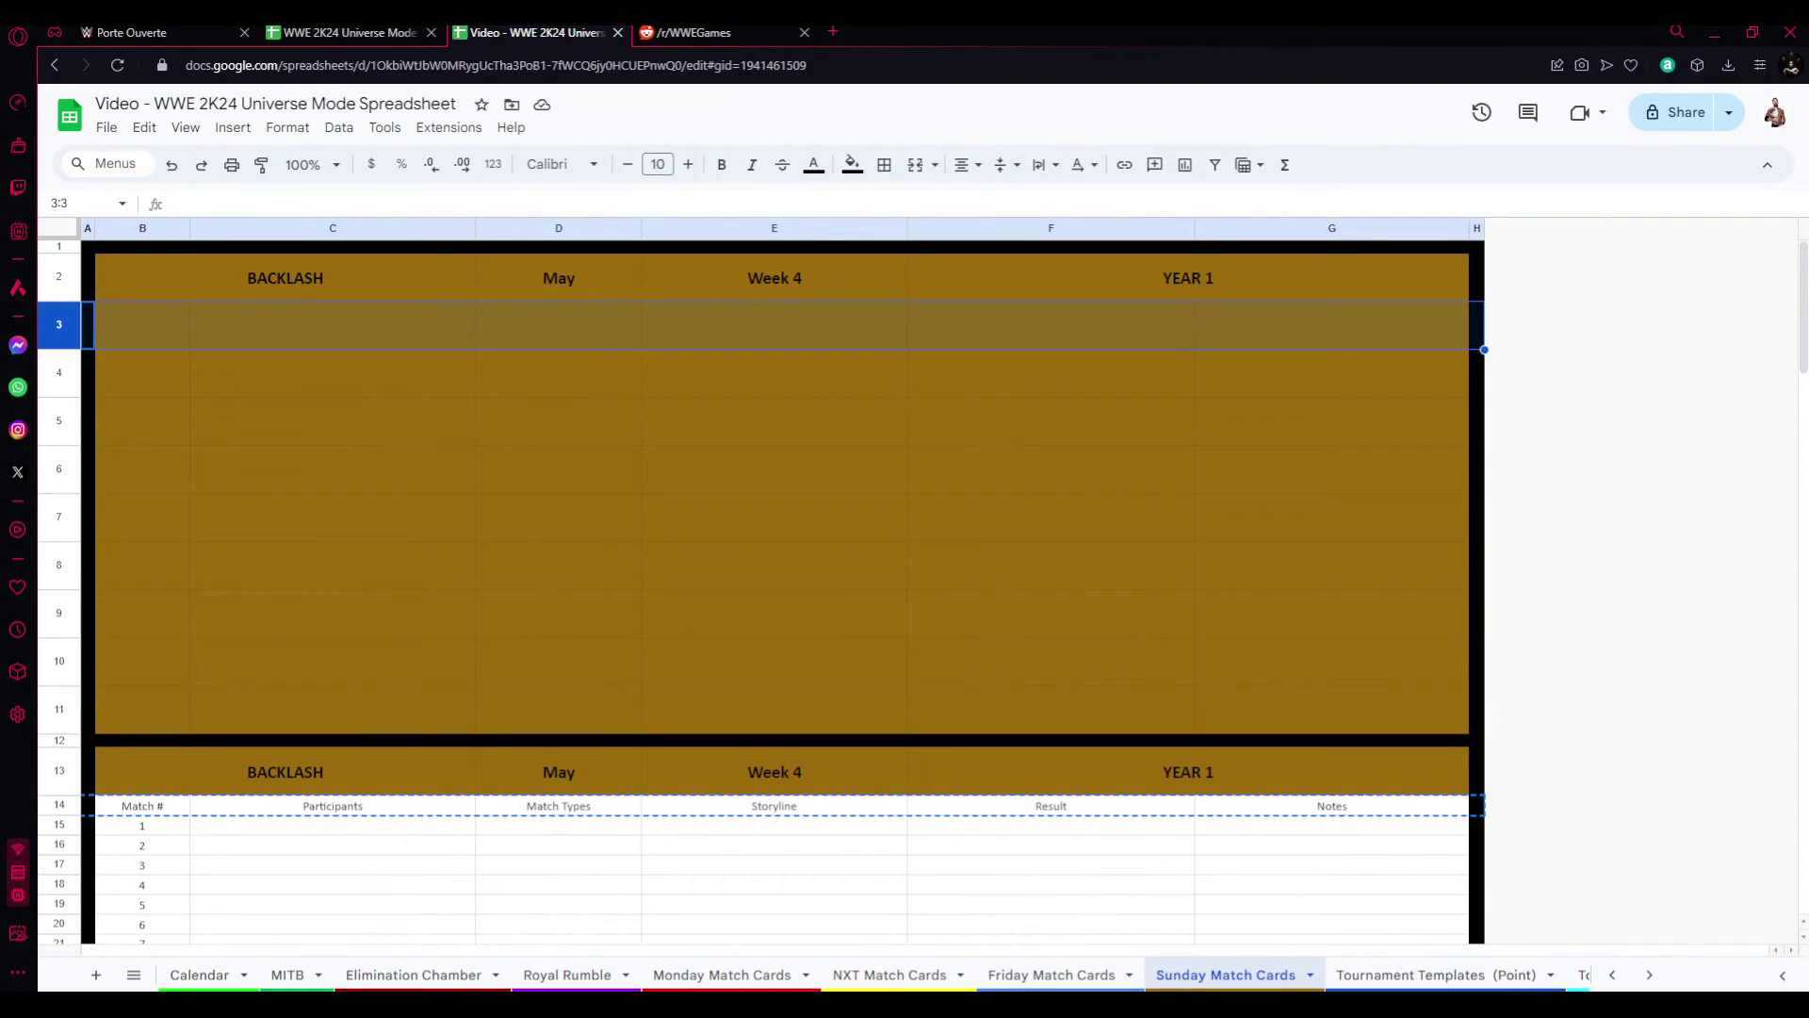
pyautogui.hotkey('ctrl', 'v')
pyautogui.scroll(-3, 775, 594)
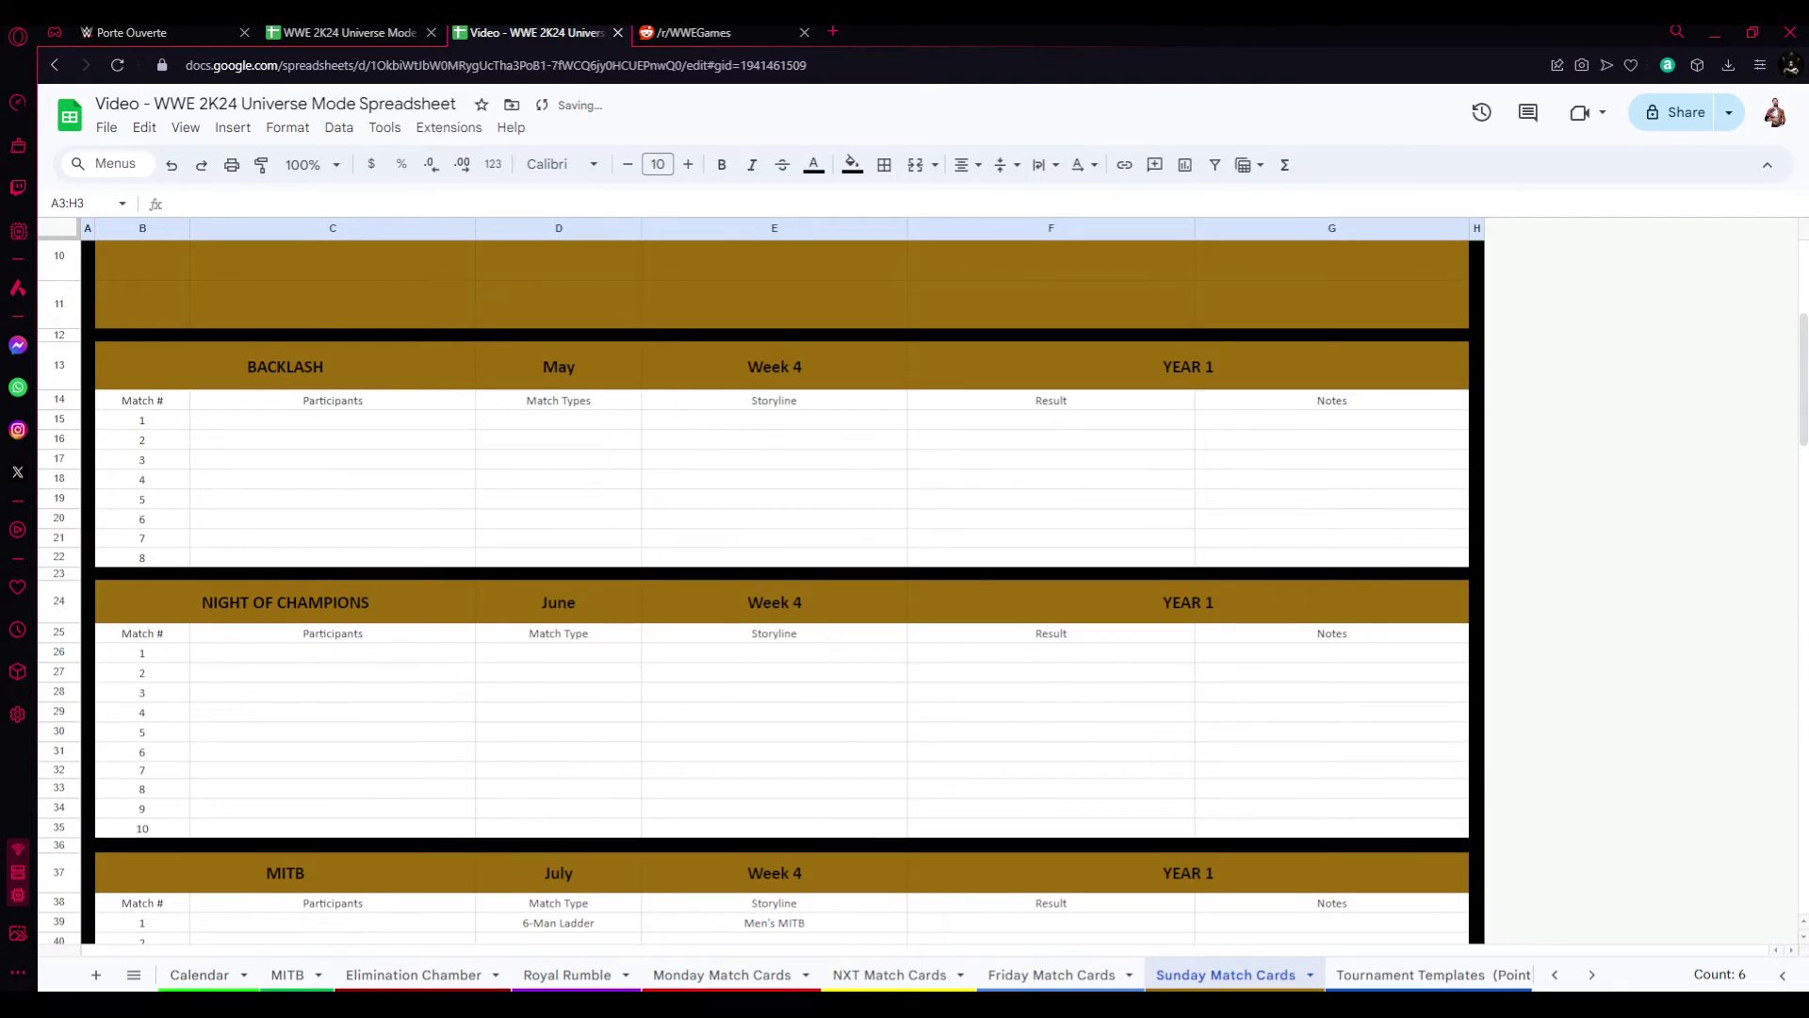
# - Select and copy the Backlash card's eight match rows 15–22
pyautogui.click(57, 420)
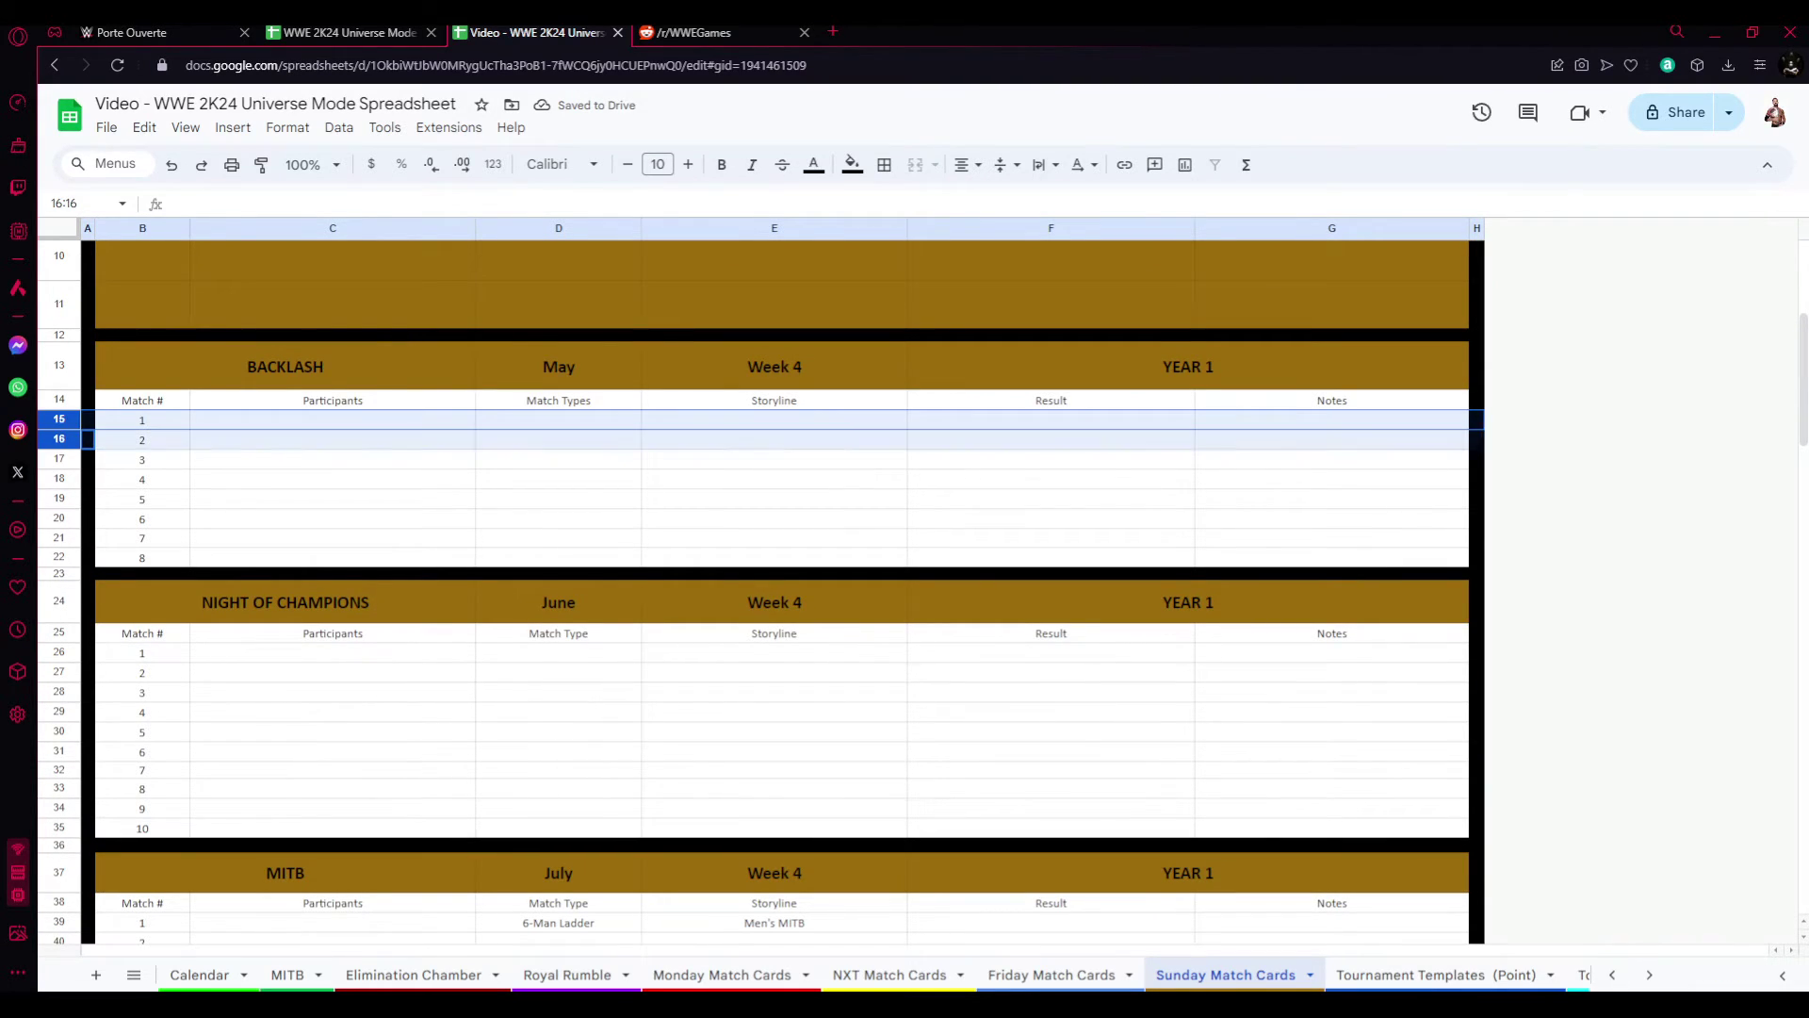
pyautogui.keyDown('shift'); pyautogui.click(58, 439); pyautogui.keyUp('shift')
pyautogui.moveTo(57, 439); pyautogui.dragTo(57, 469)
pyautogui.keyDown('shift'); pyautogui.click(58, 458); pyautogui.keyUp('shift')
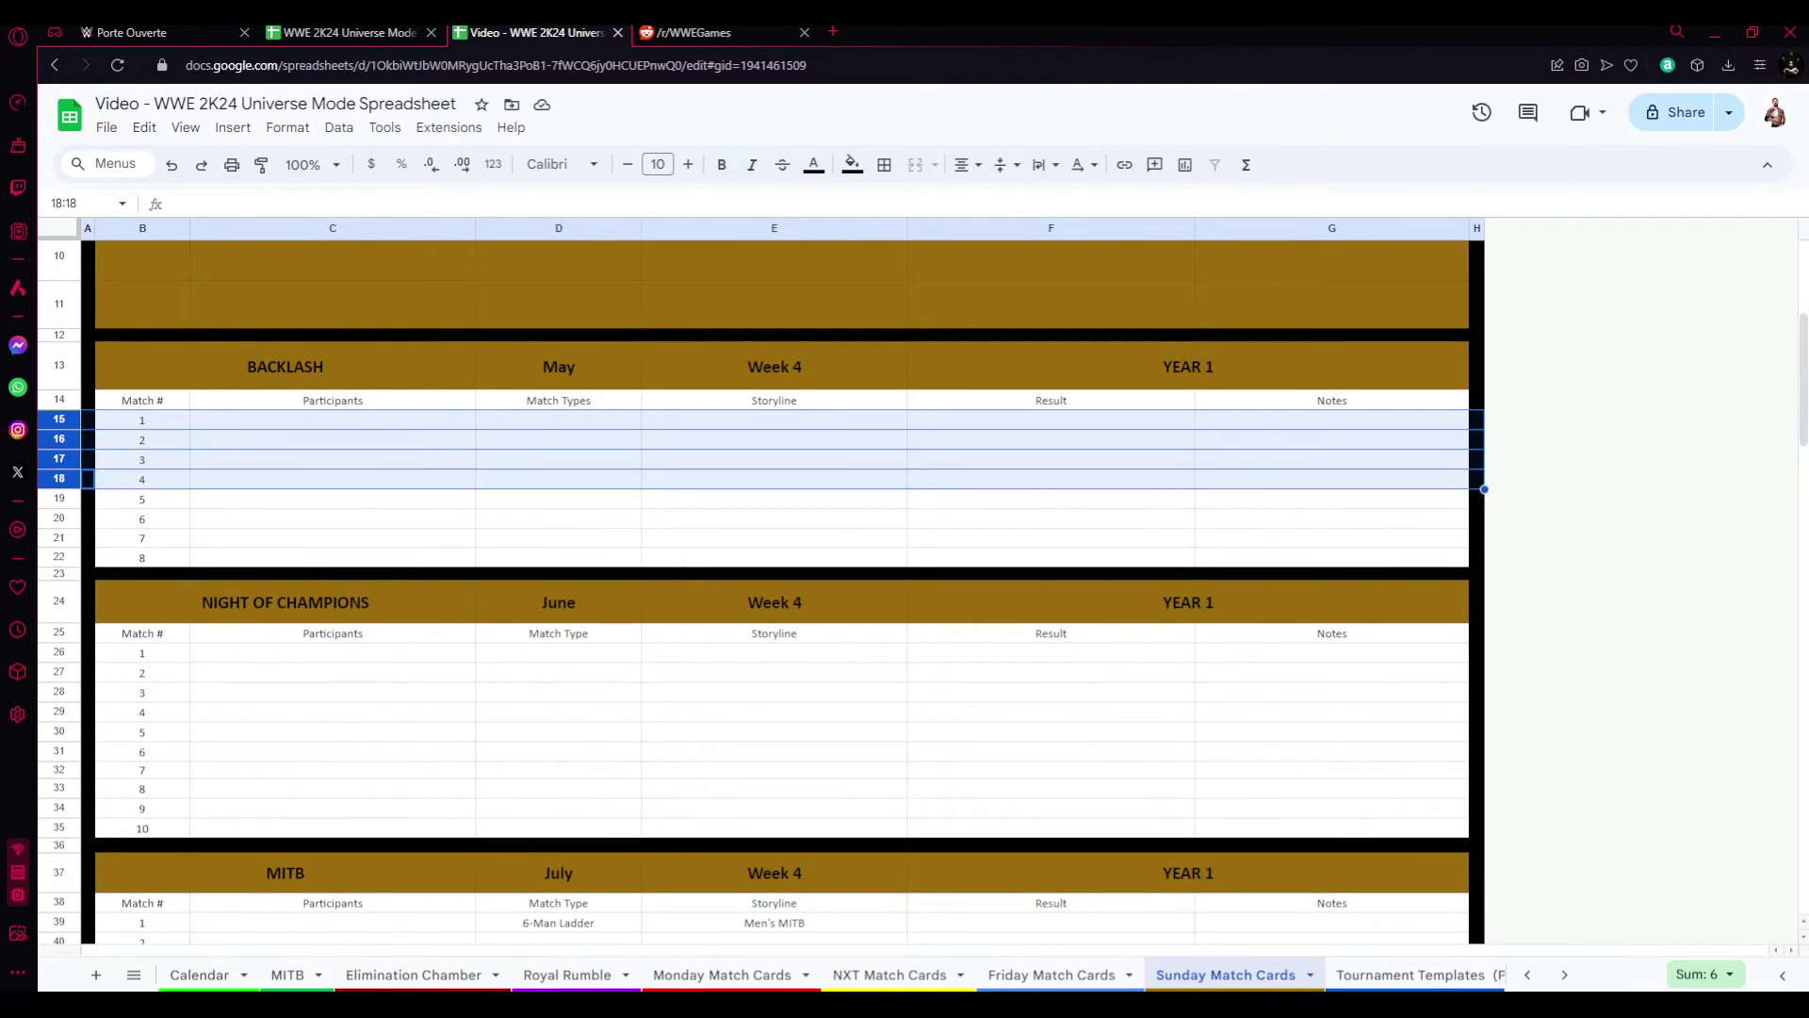
pyautogui.keyDown('shift'); pyautogui.click(57, 478); pyautogui.keyUp('shift')
pyautogui.keyDown('shift'); pyautogui.click(57, 517); pyautogui.keyUp('shift')
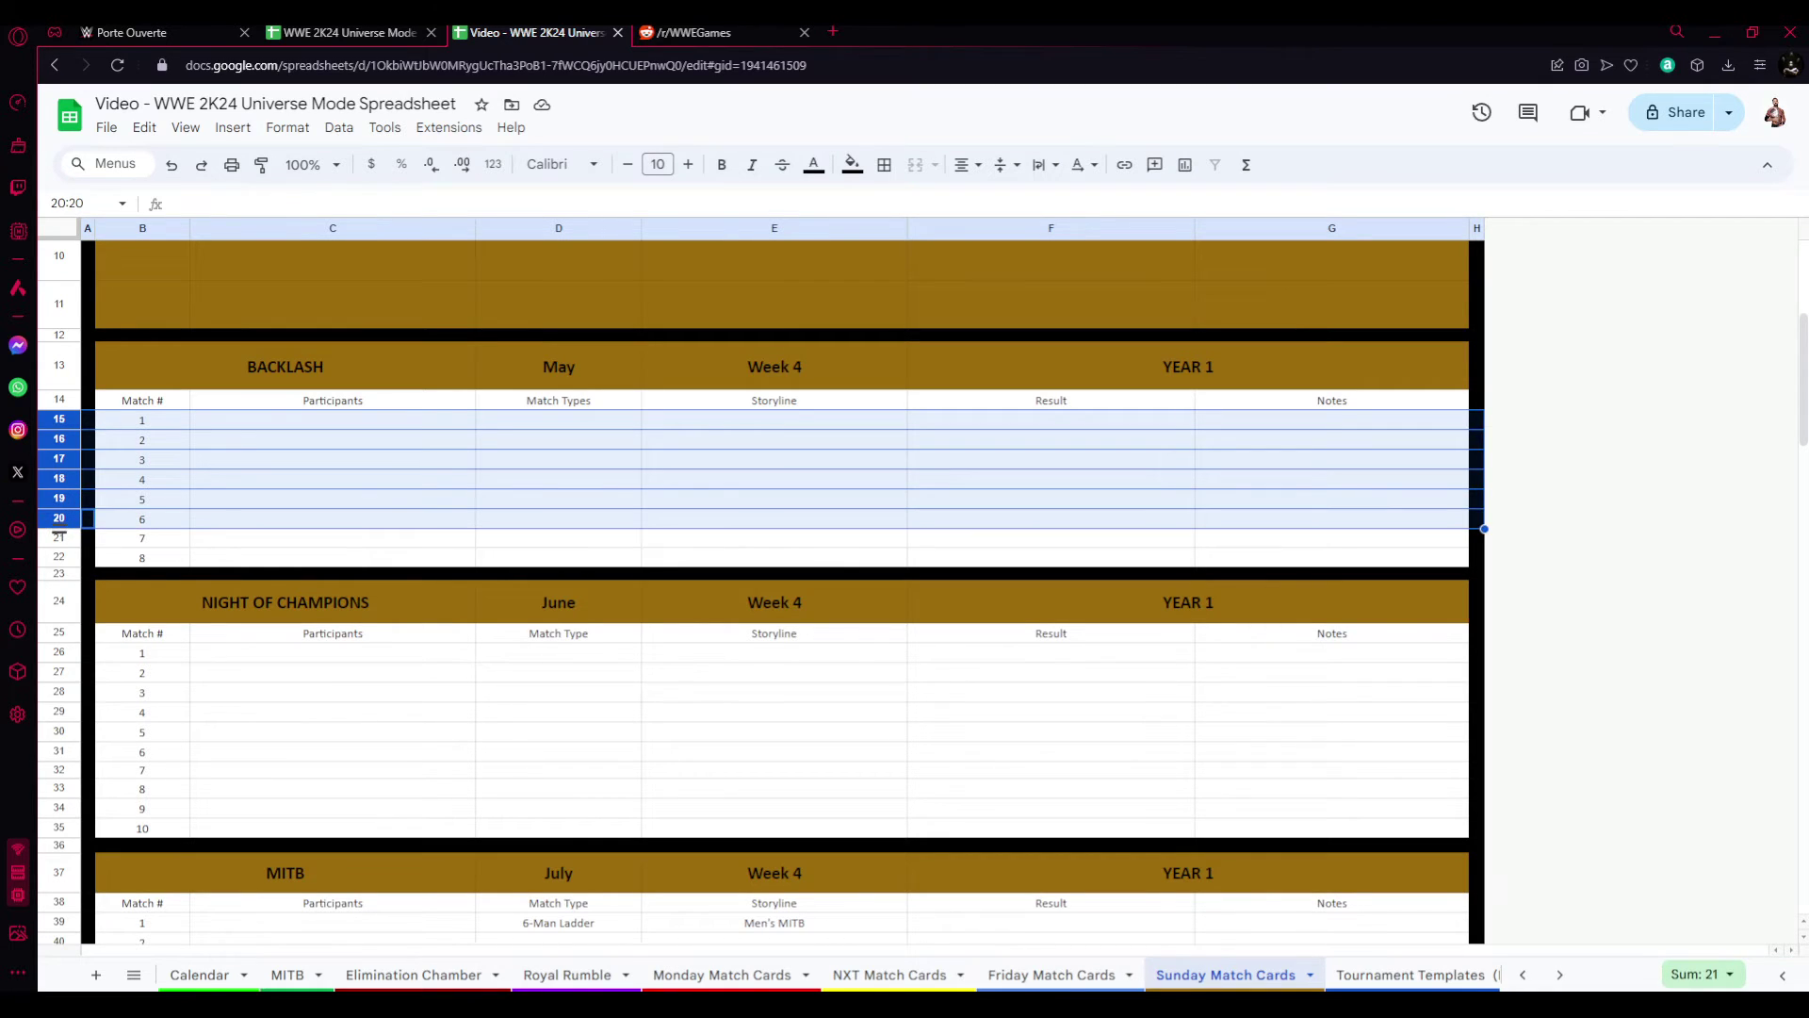
pyautogui.keyDown('shift'); pyautogui.click(58, 557); pyautogui.keyUp('shift')
pyautogui.hotkey('ctrl', 'c')
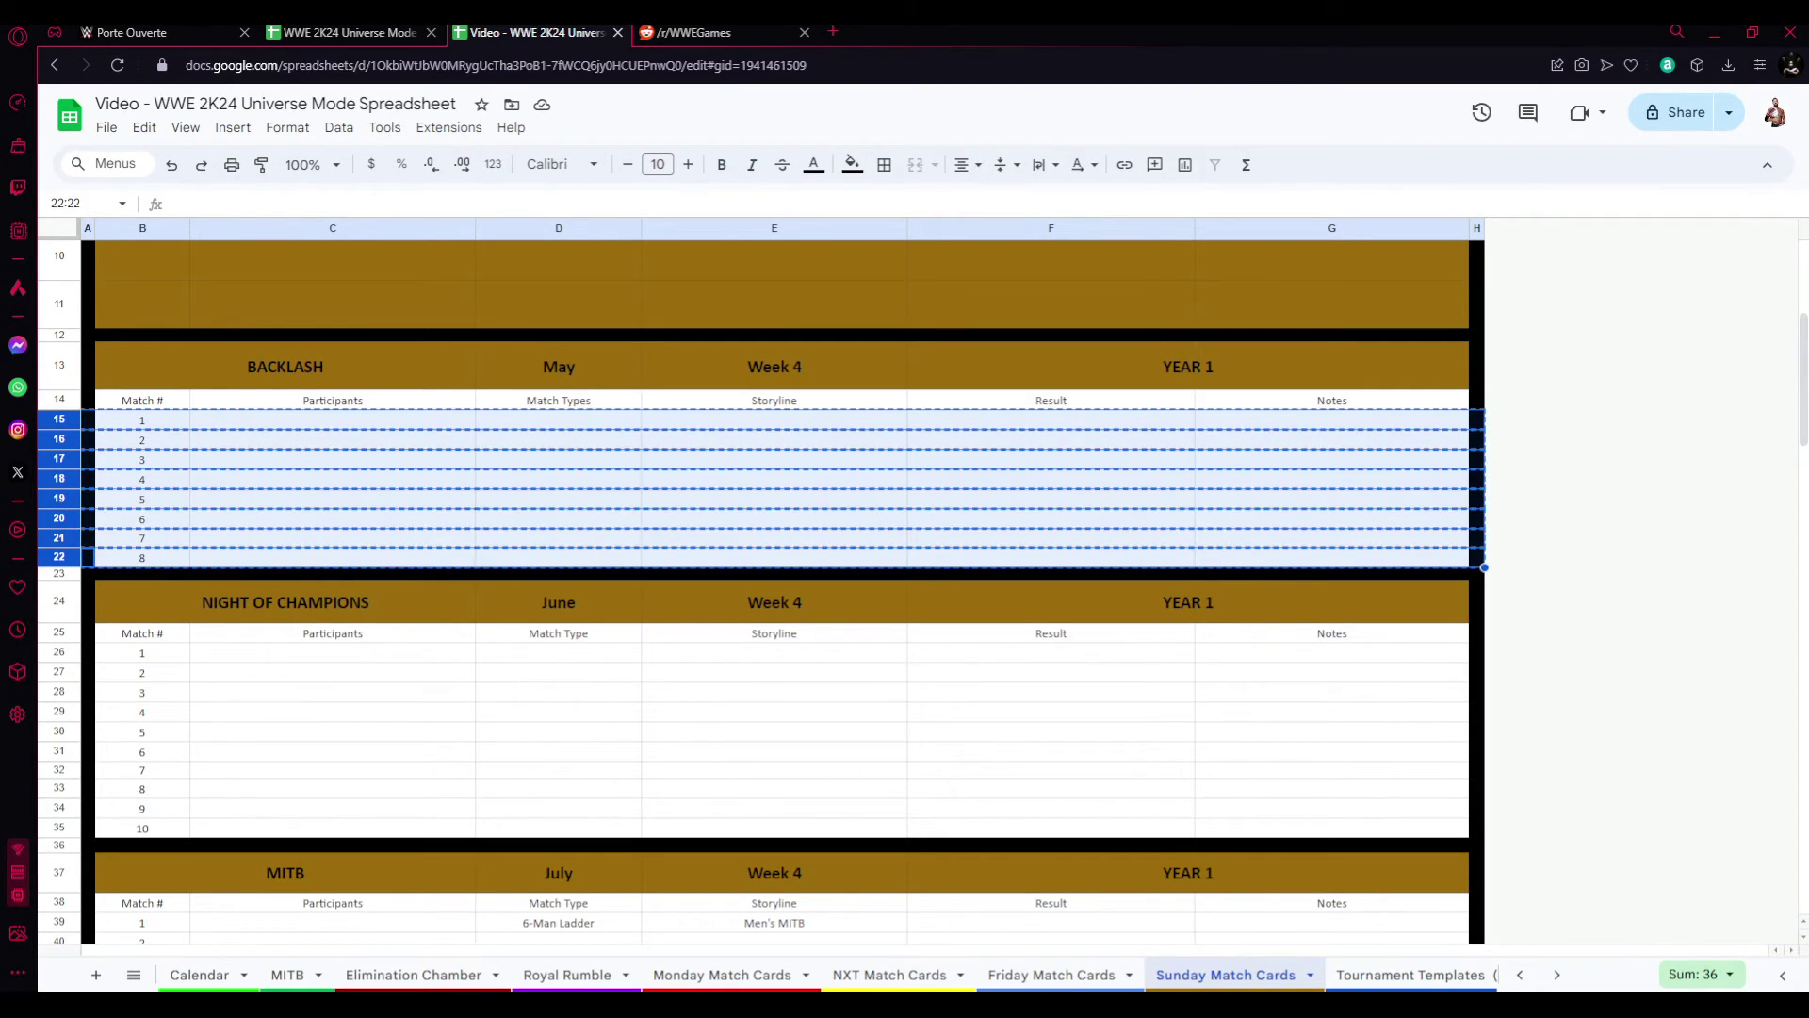
pyautogui.scroll(2, 763, 594)
pyautogui.scroll(1, 764, 565)
# - Select rows 4–11 of the new card as the paste target
pyautogui.click(58, 343)
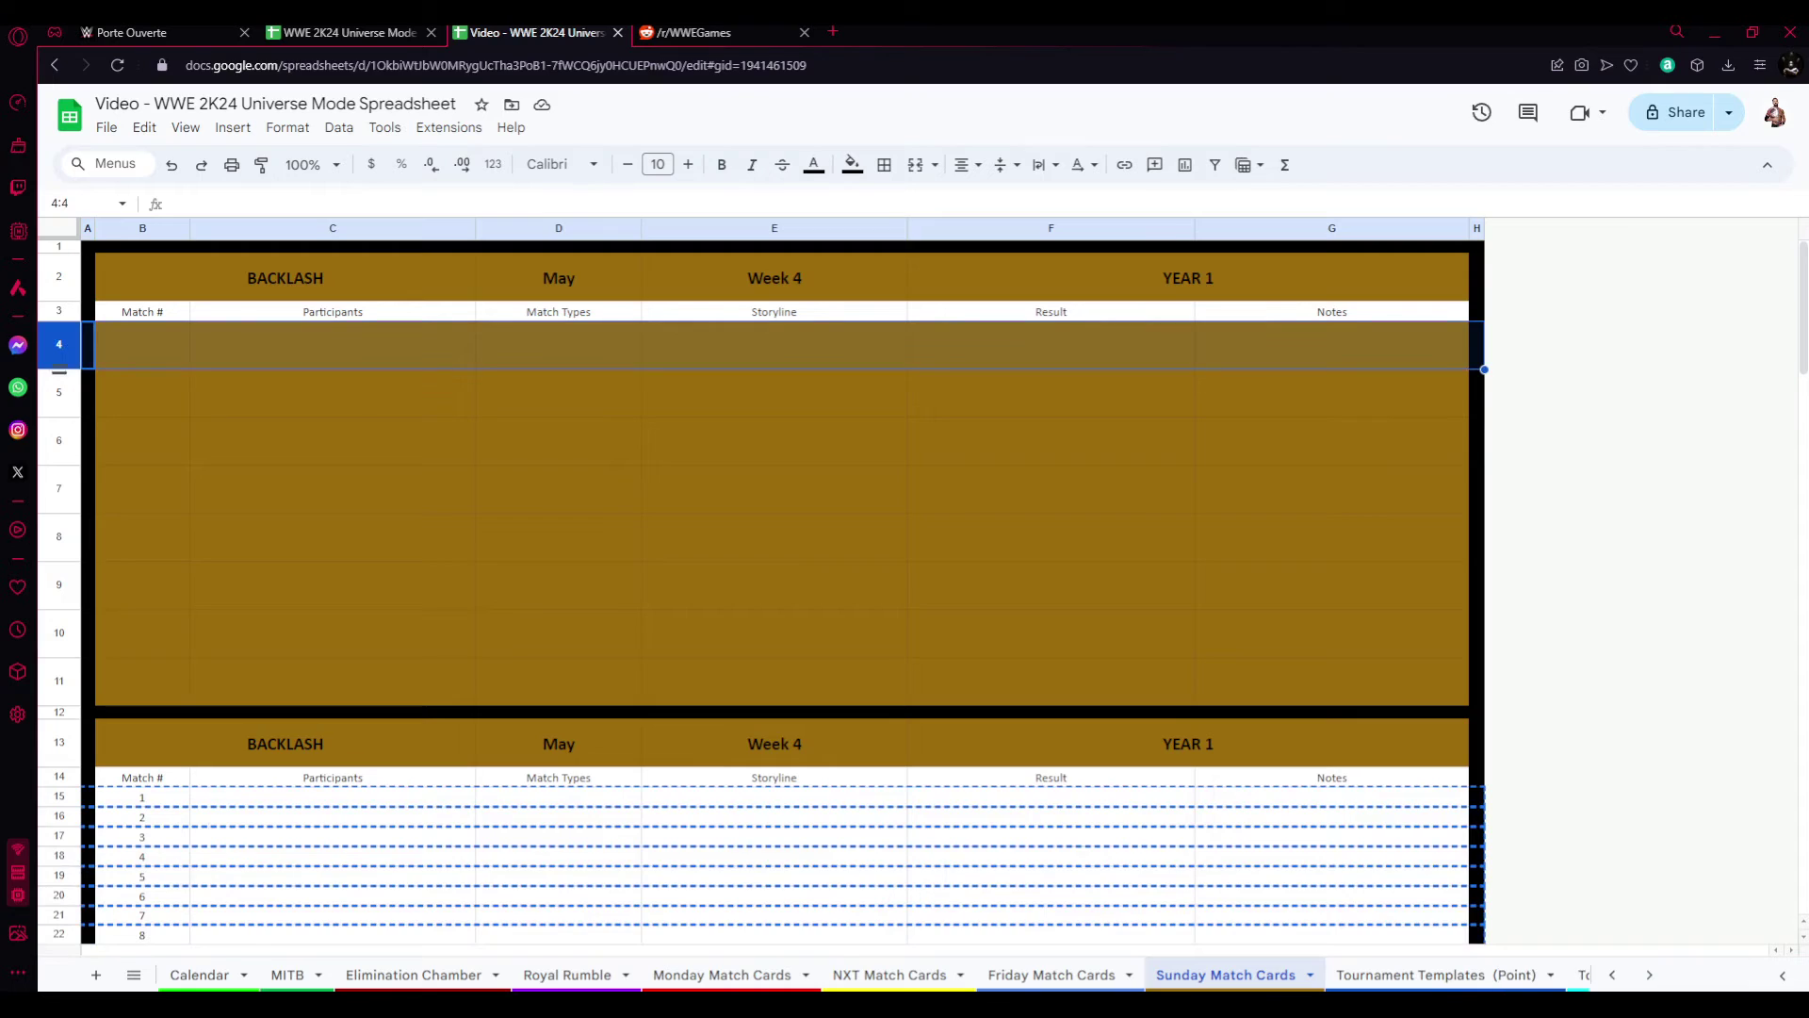
pyautogui.keyDown('shift'); pyautogui.click(57, 392); pyautogui.keyUp('shift')
pyautogui.hotkey('shift', 'Down')
pyautogui.hotkey('shift', 'Down')
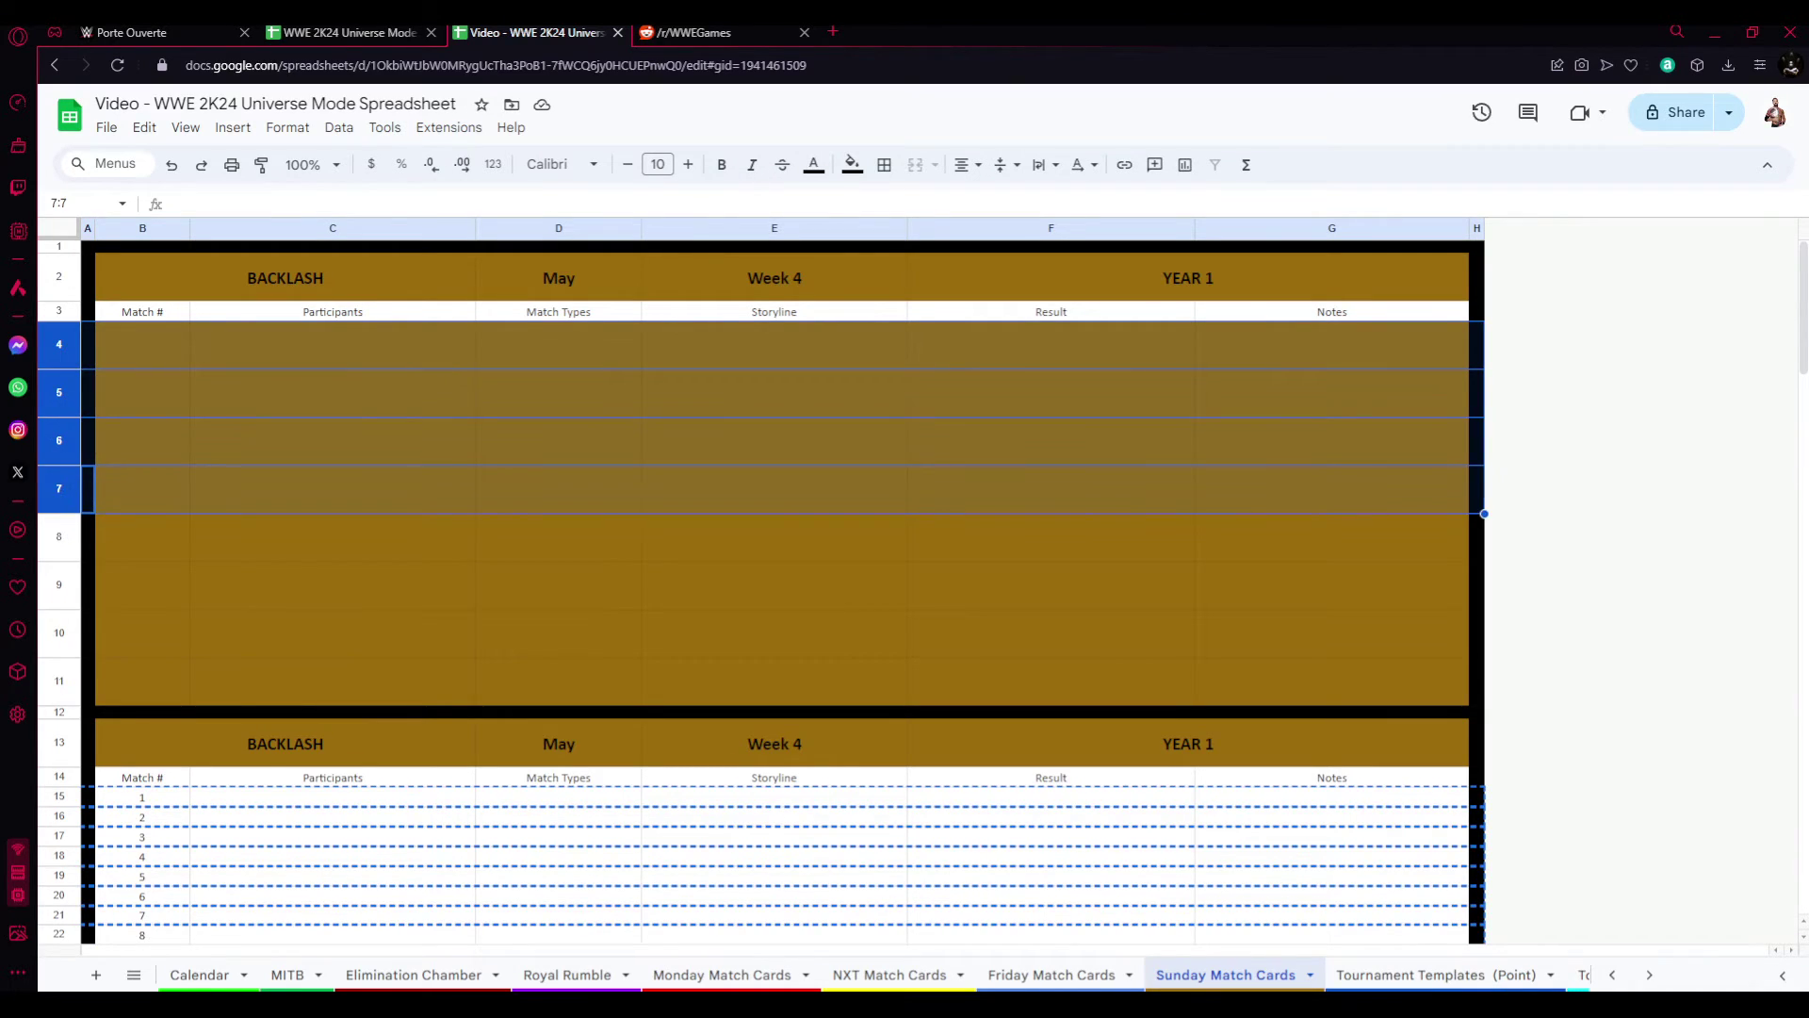
pyautogui.hotkey('shift', 'Down')
pyautogui.hotkey('shift', 'Down')
pyautogui.hotkey('shift', 'Down')
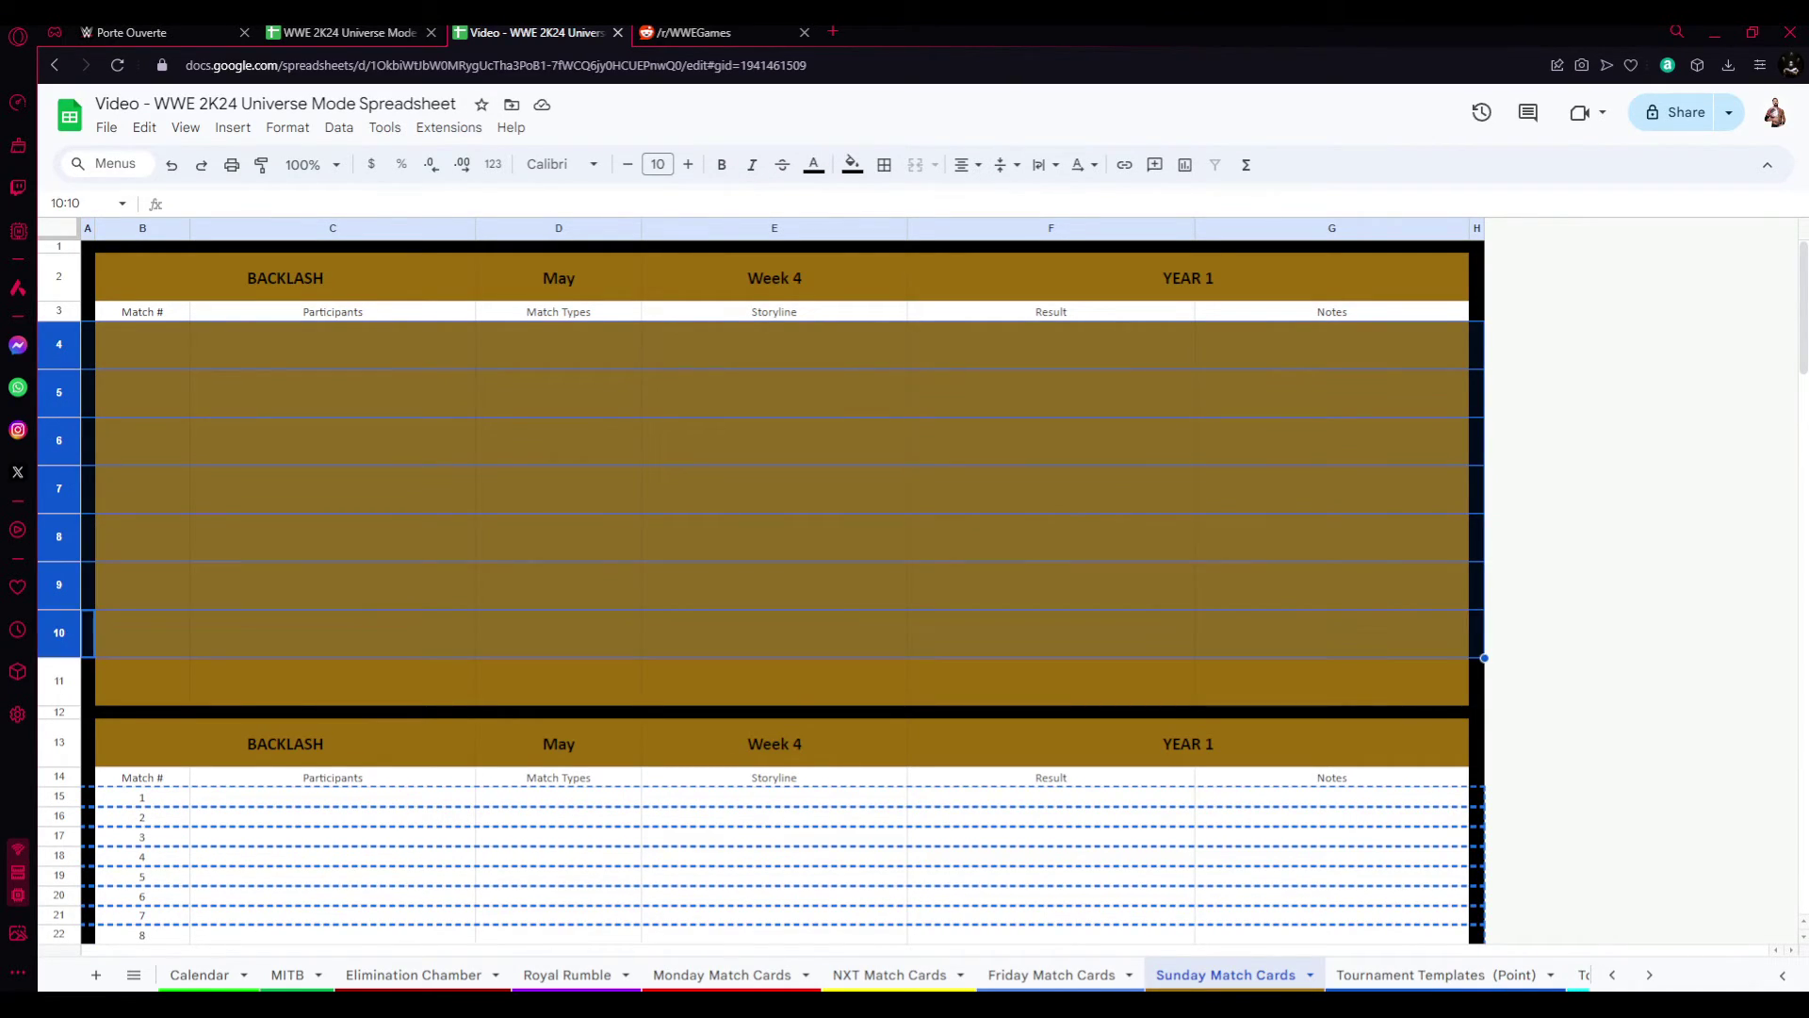
pyautogui.hotkey('shift', 'Down')
# - Attempt the paste, reload the spreadsheet after the error, then copy Backlash's match 1 row alone
pyautogui.hotkey('ctrl', 'v')
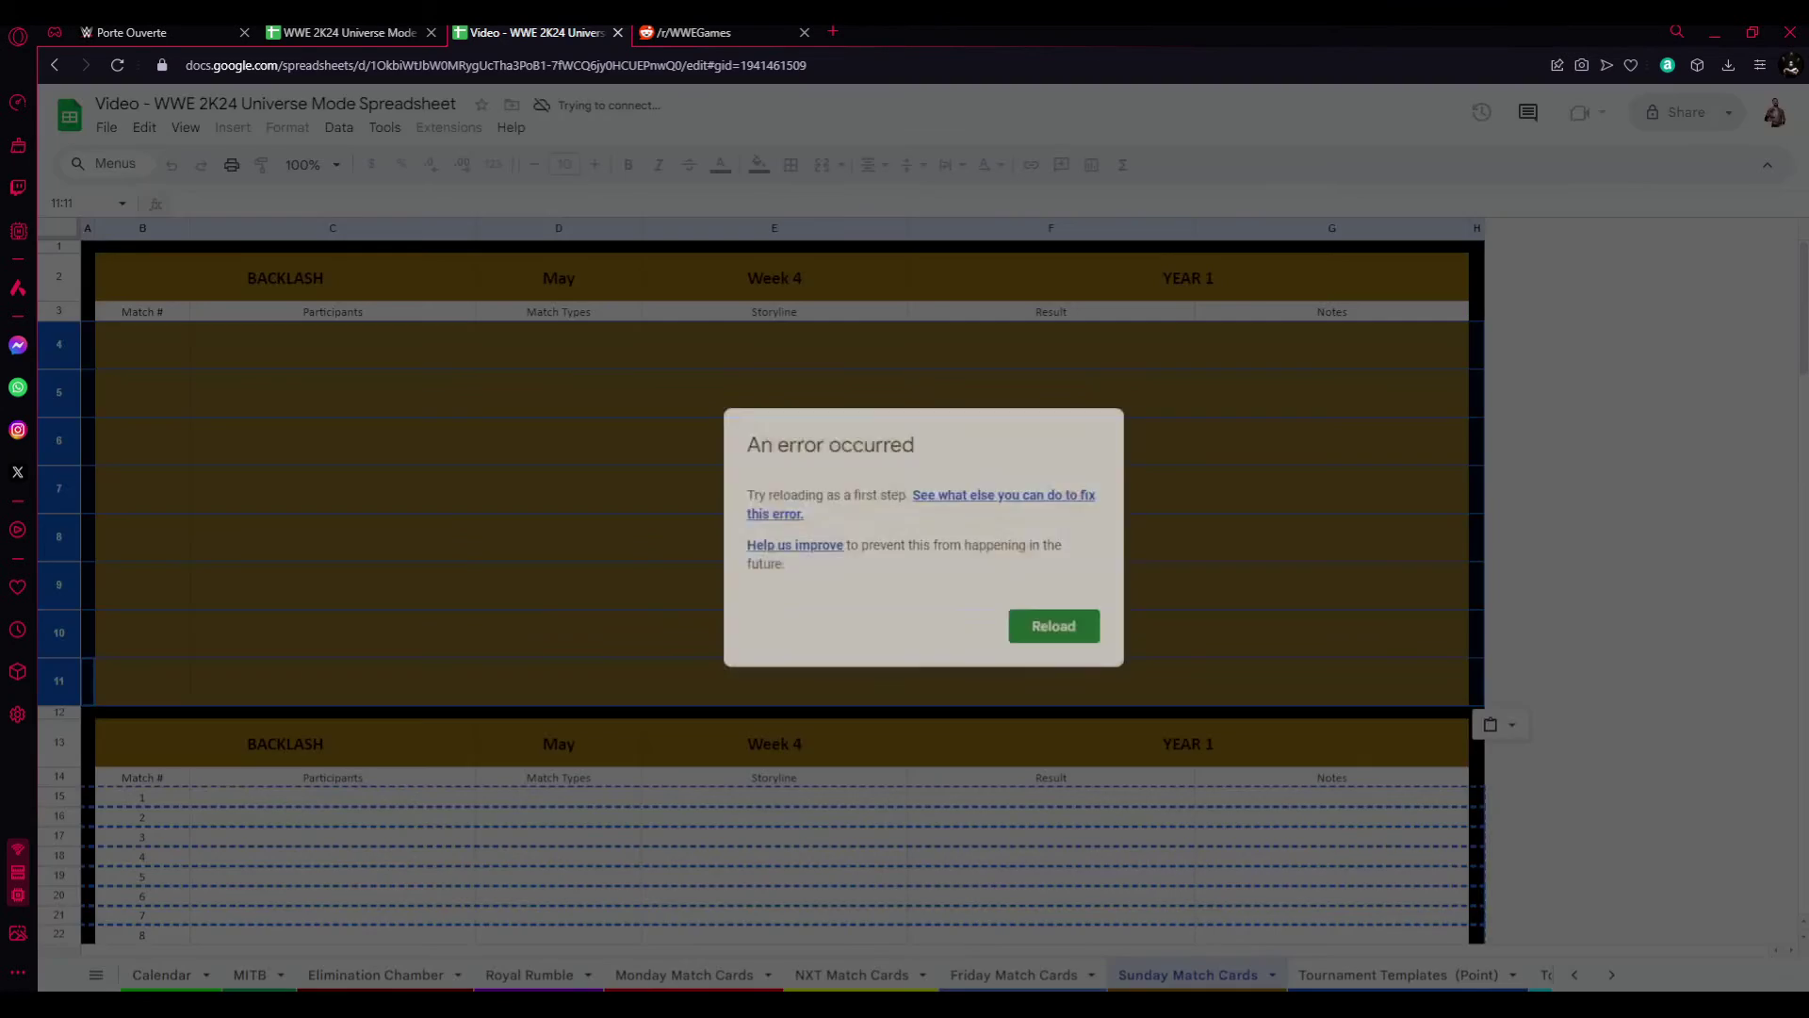
pyautogui.click(1055, 625)
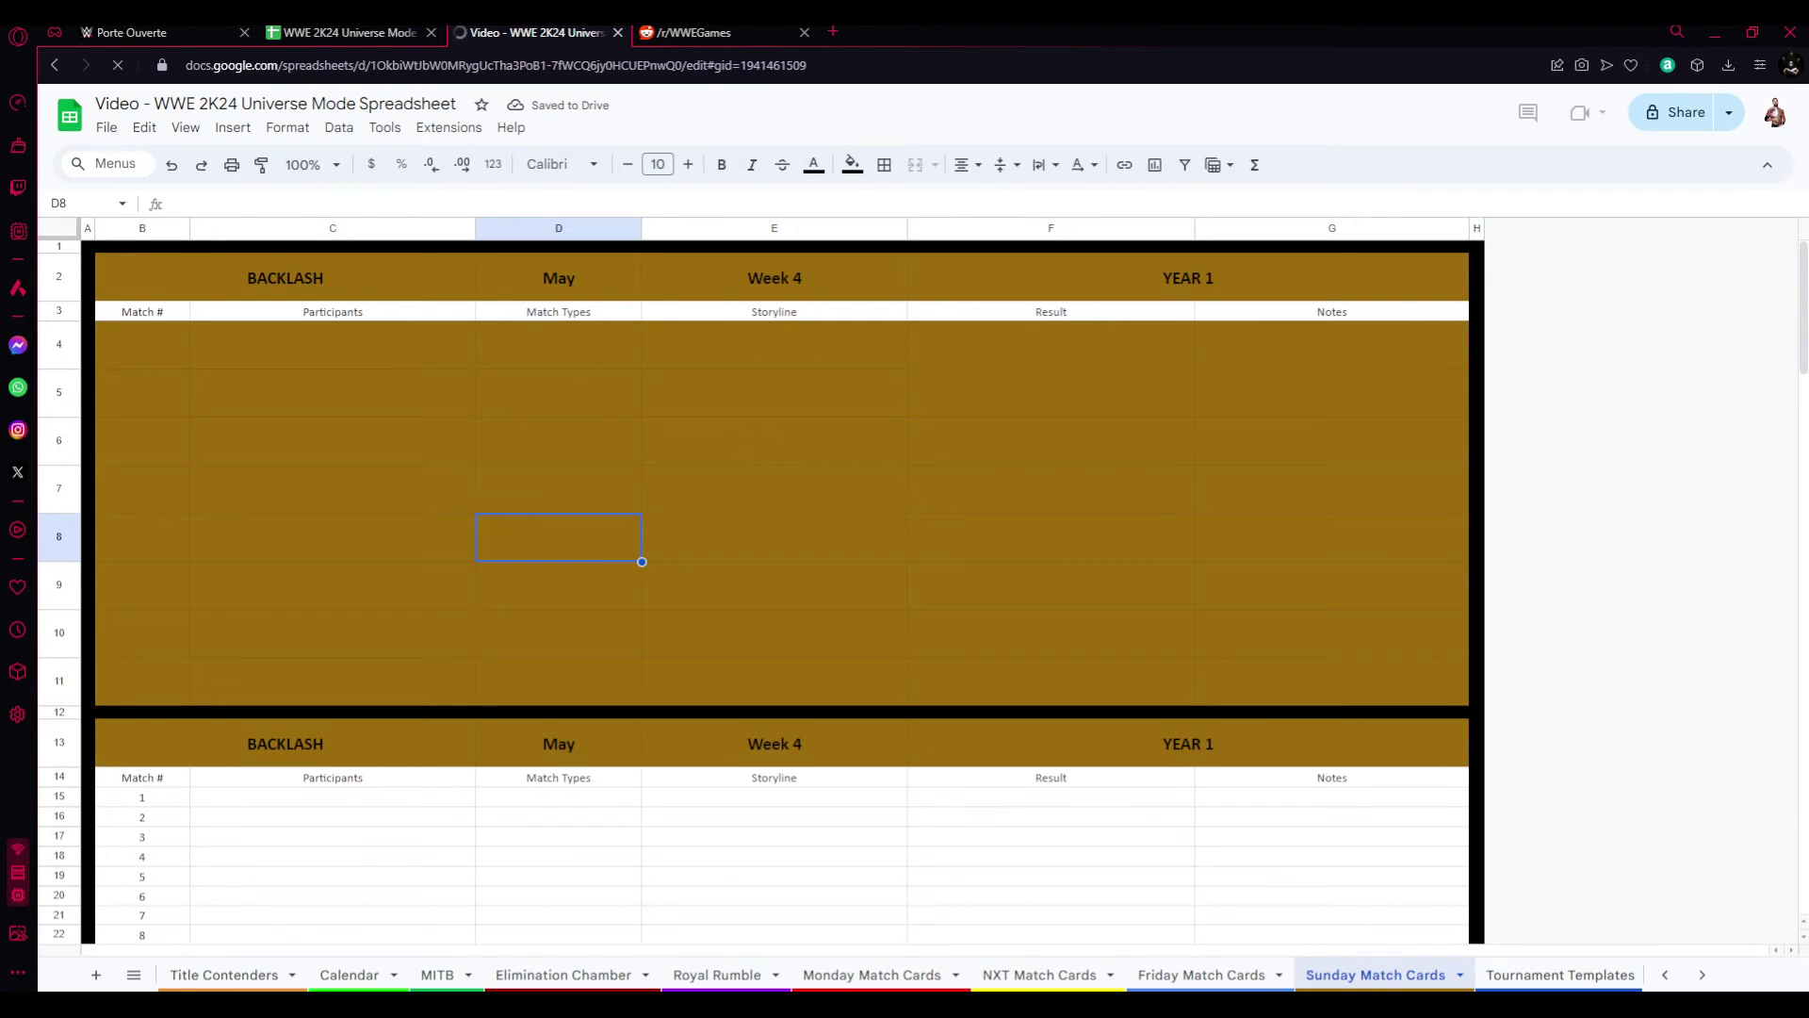
pyautogui.scroll(-1, 780, 594)
pyautogui.click(57, 703)
pyautogui.hotkey('ctrl', 'c')
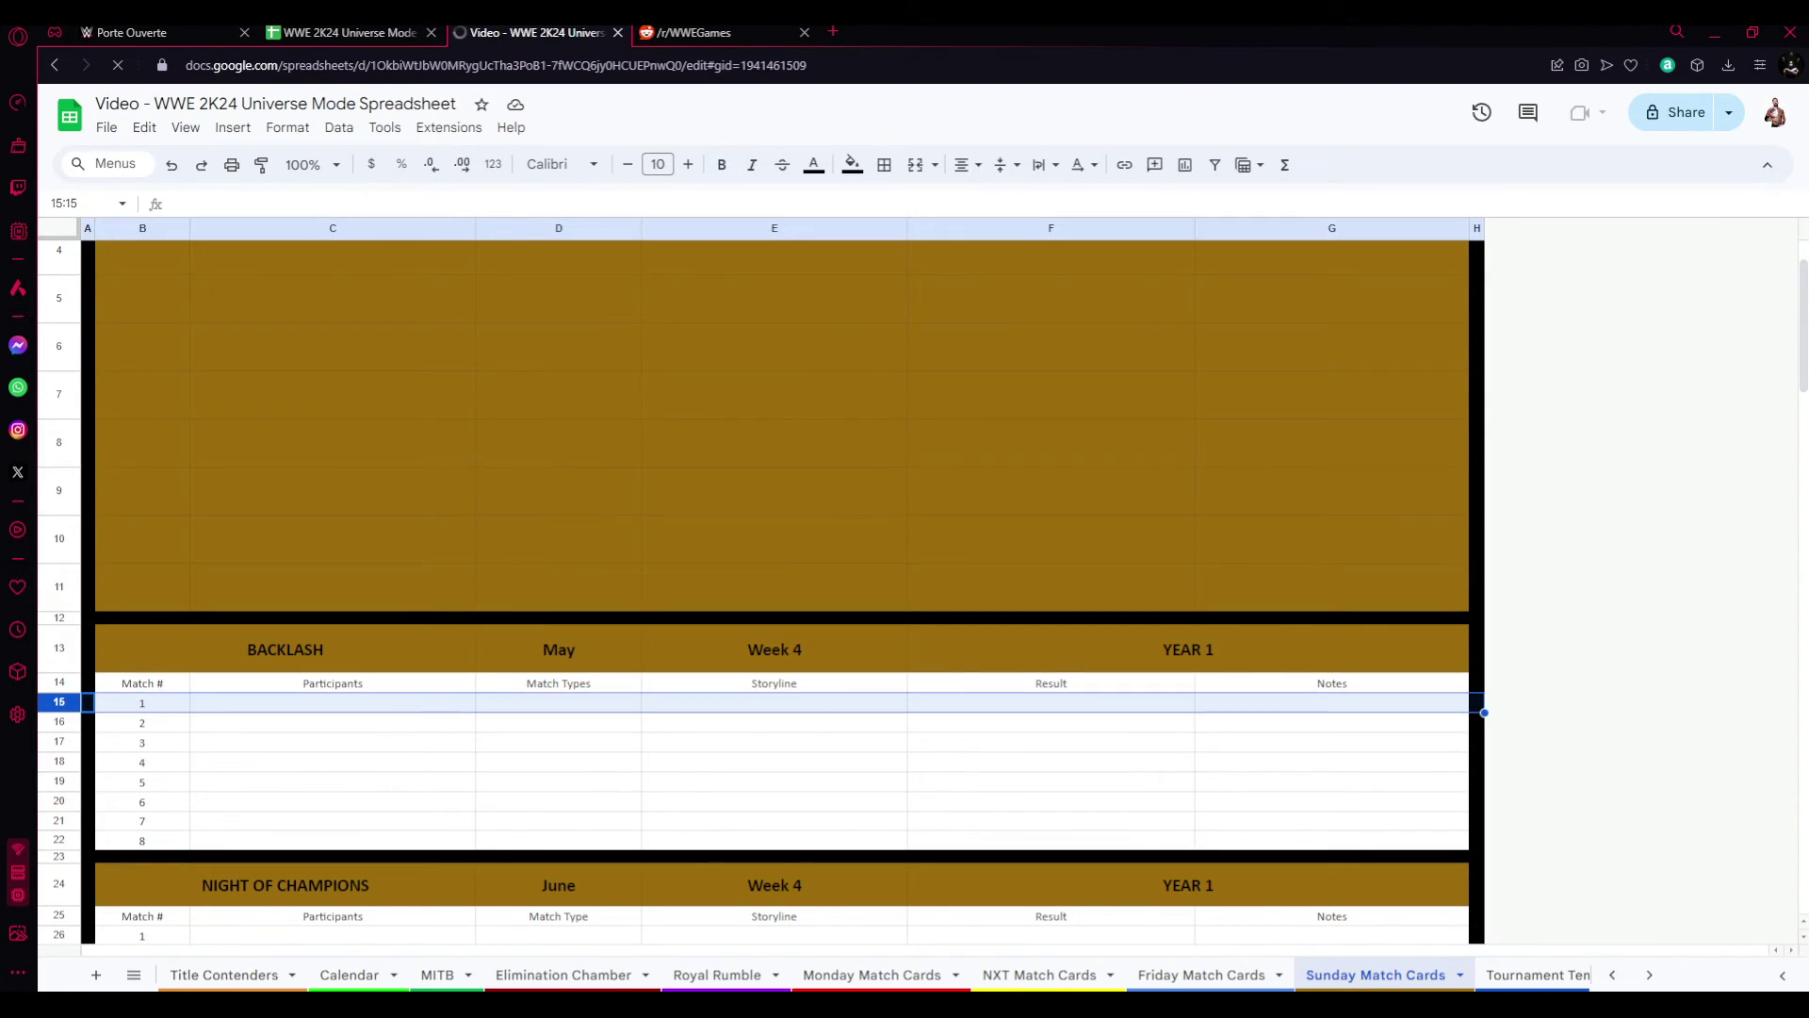
pyautogui.scroll(1, 780, 594)
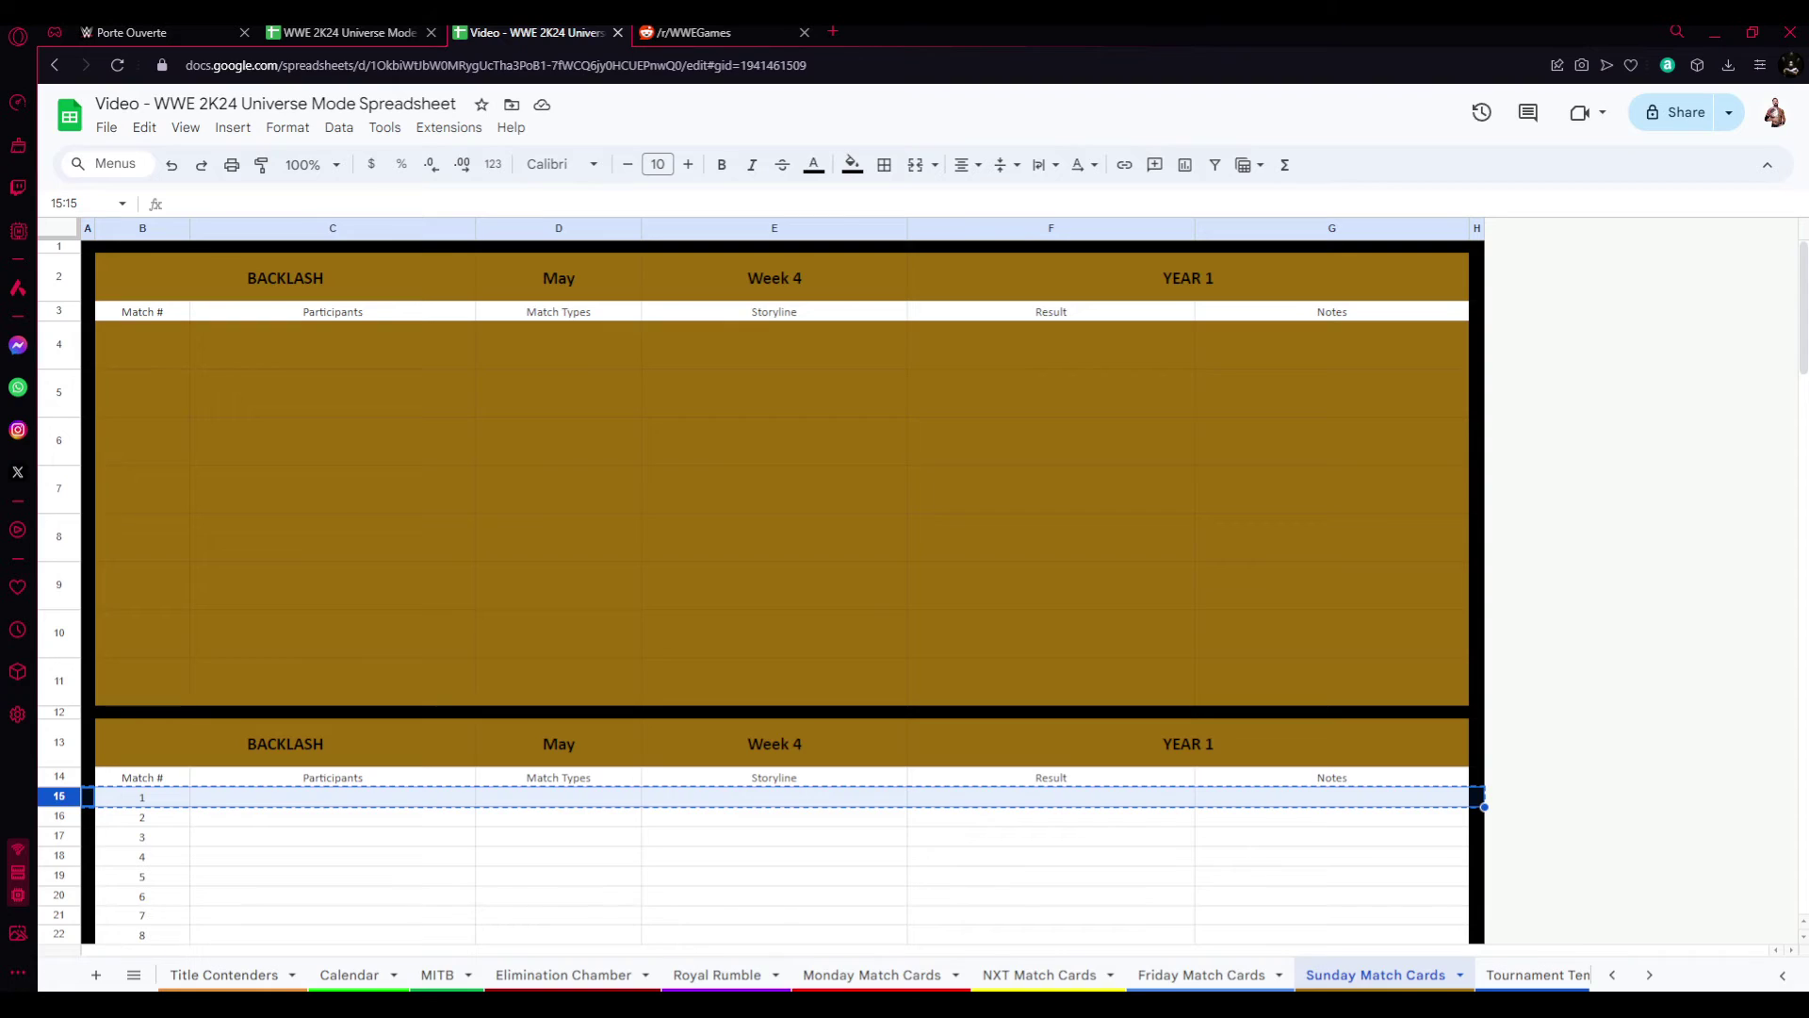
# - Paste Backlash's match rows 1–3 into rows 4–6 of the new top card
pyautogui.click(58, 343)
pyautogui.hotkey('ctrl', 'v')
pyautogui.click(773, 461)
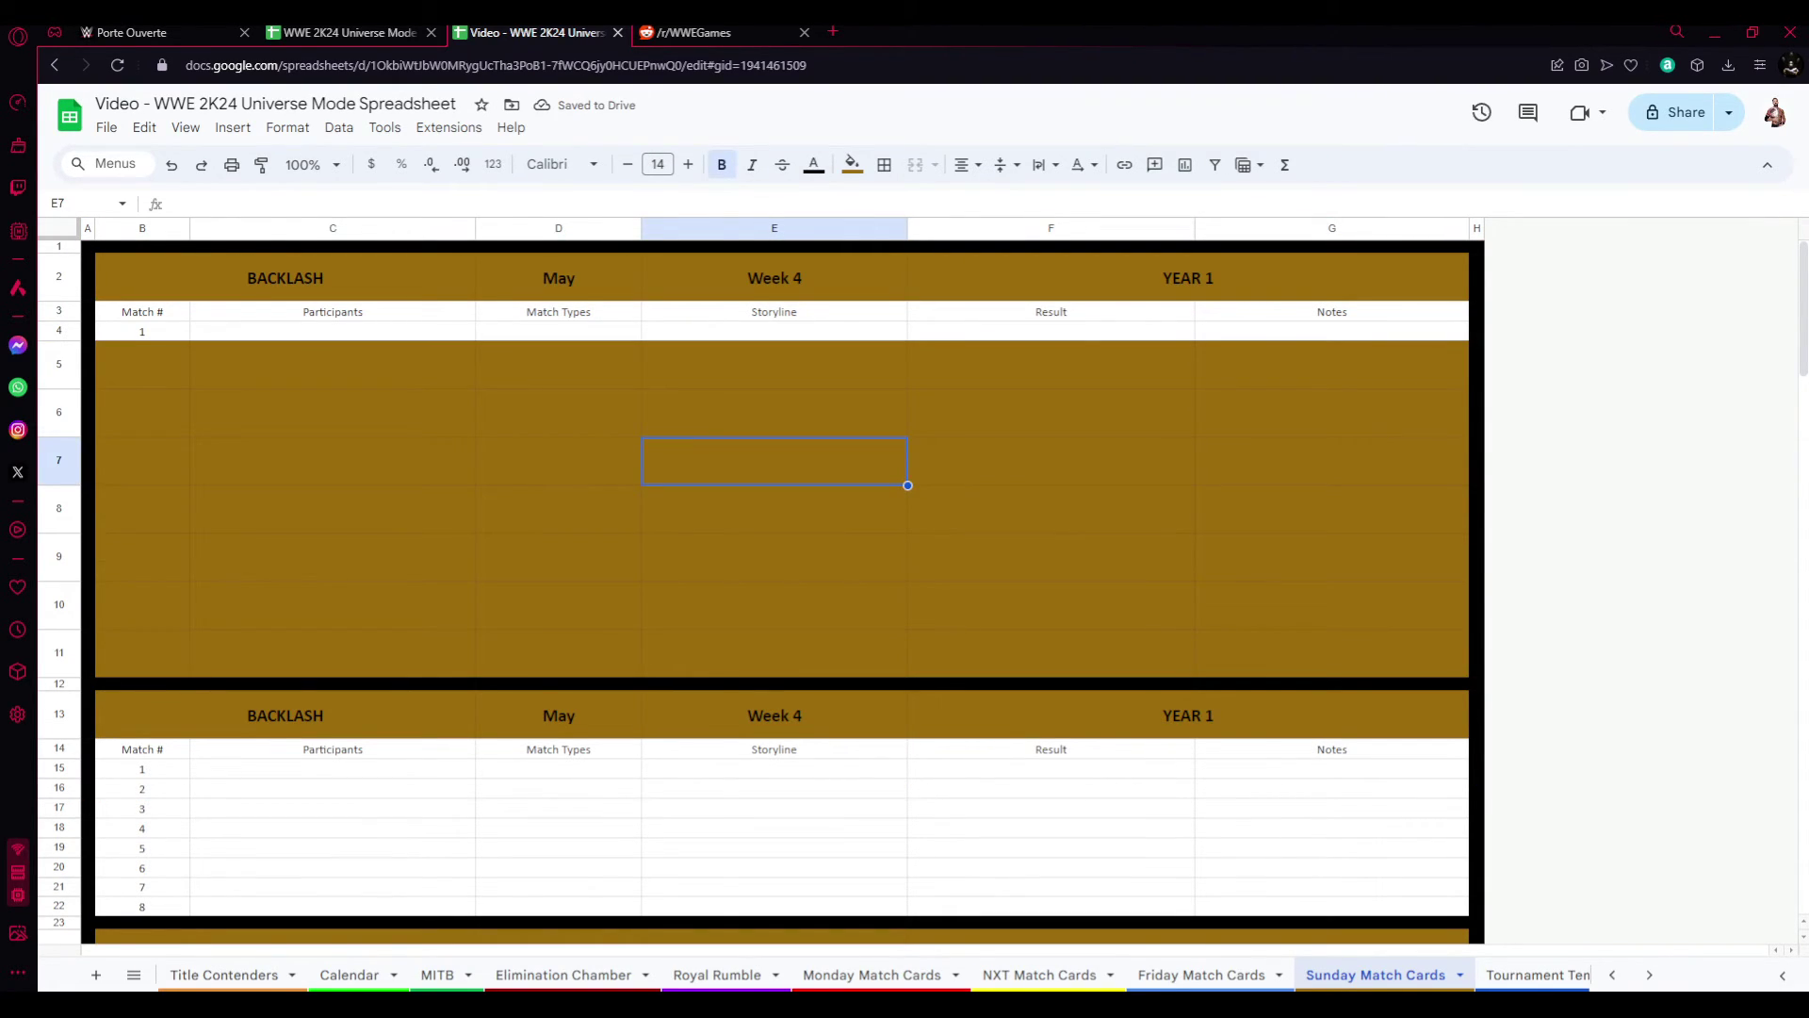
pyautogui.click(285, 277)
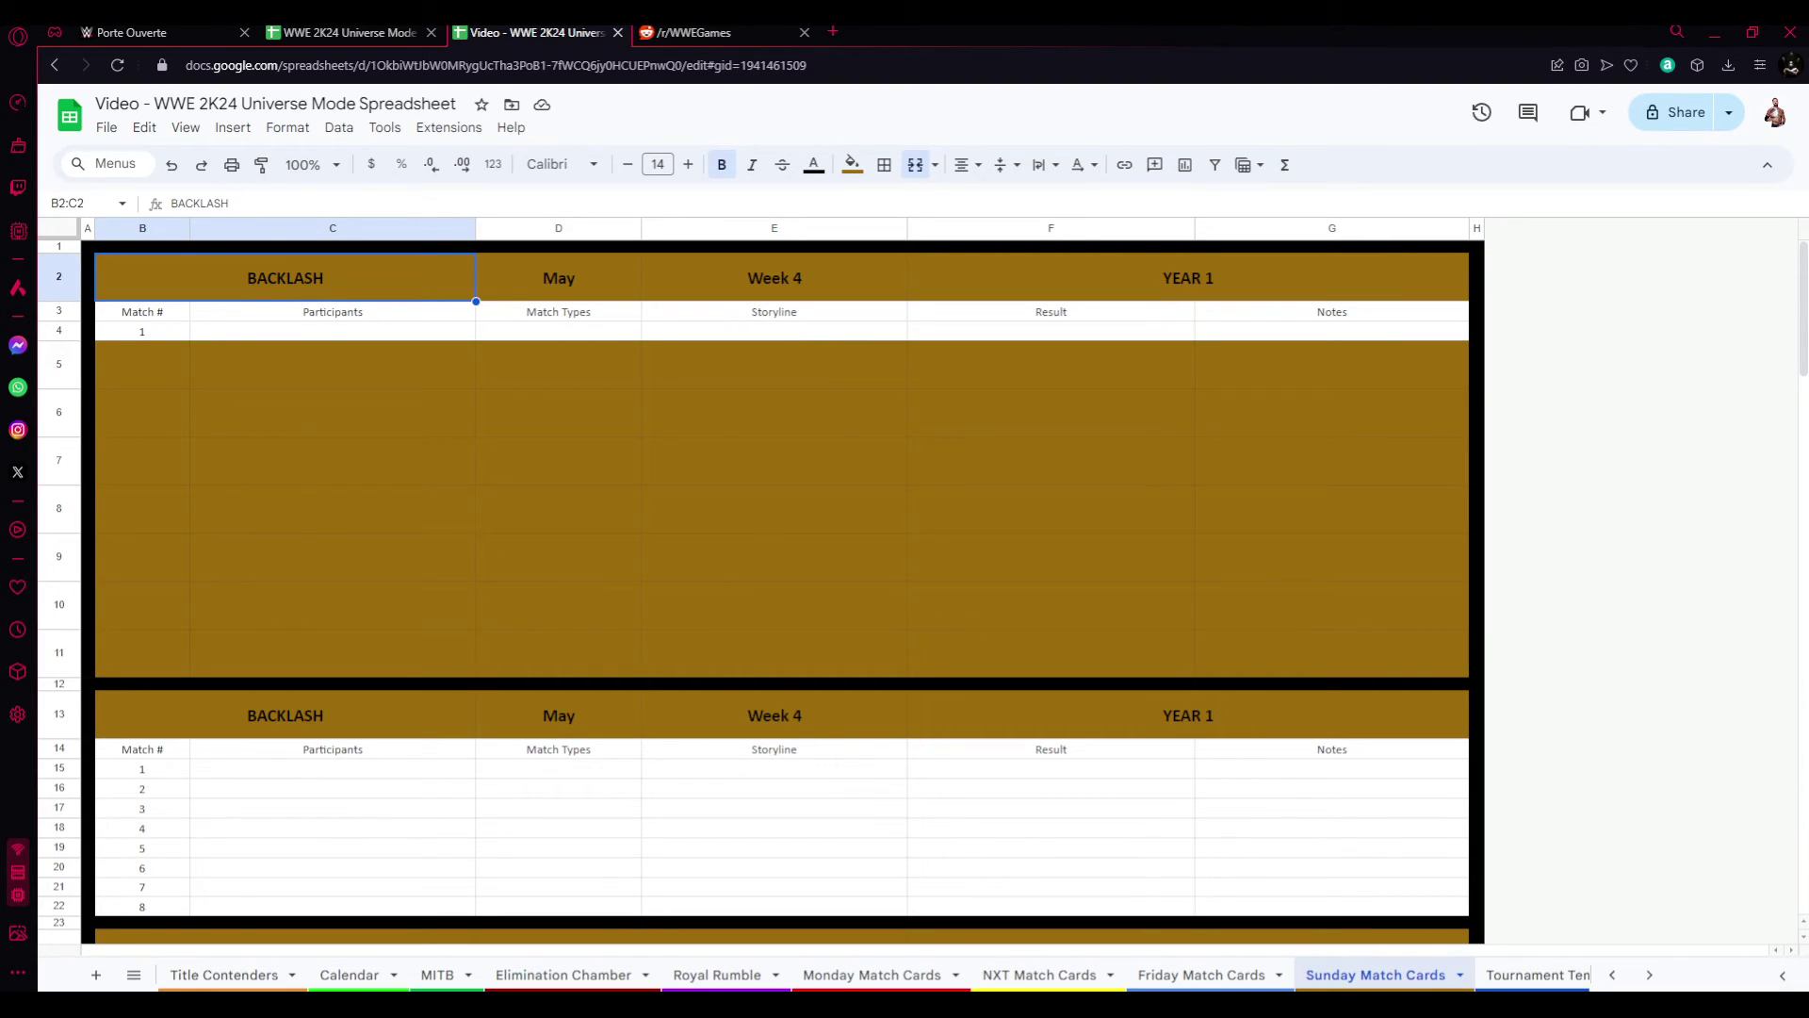
pyautogui.click(58, 766)
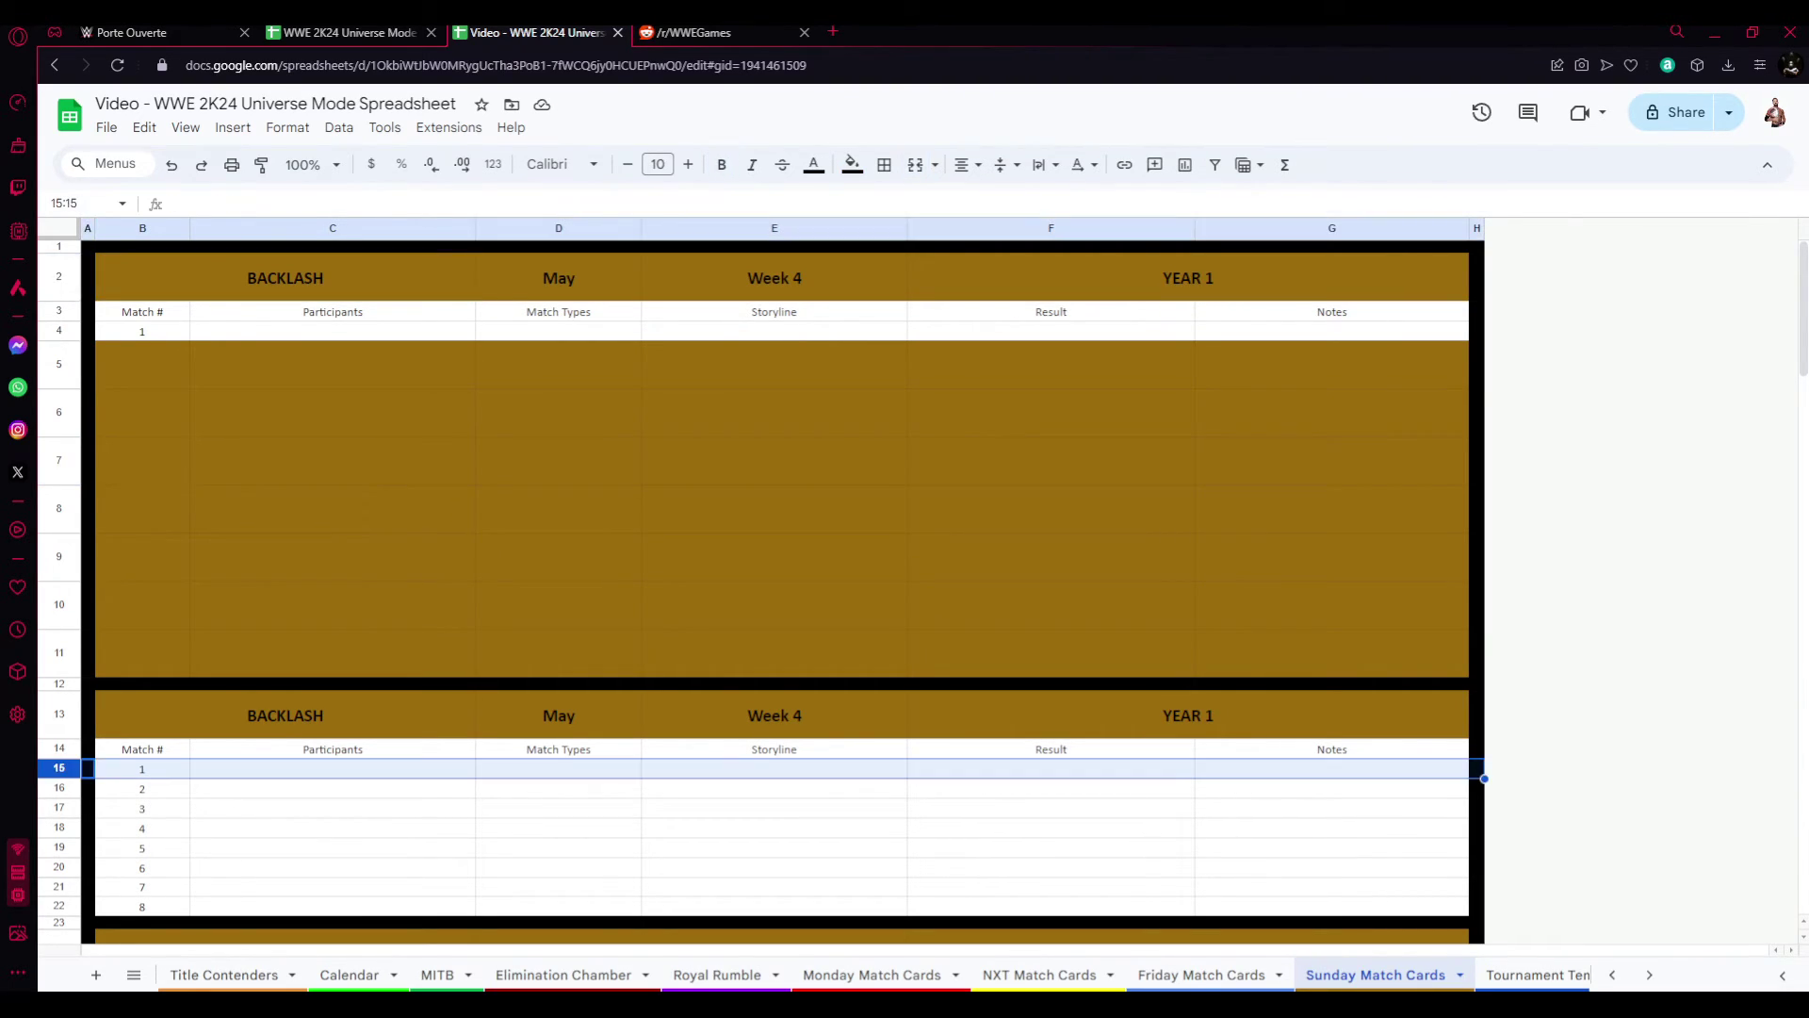
pyautogui.click(57, 788)
pyautogui.hotkey('ctrl', 'c')
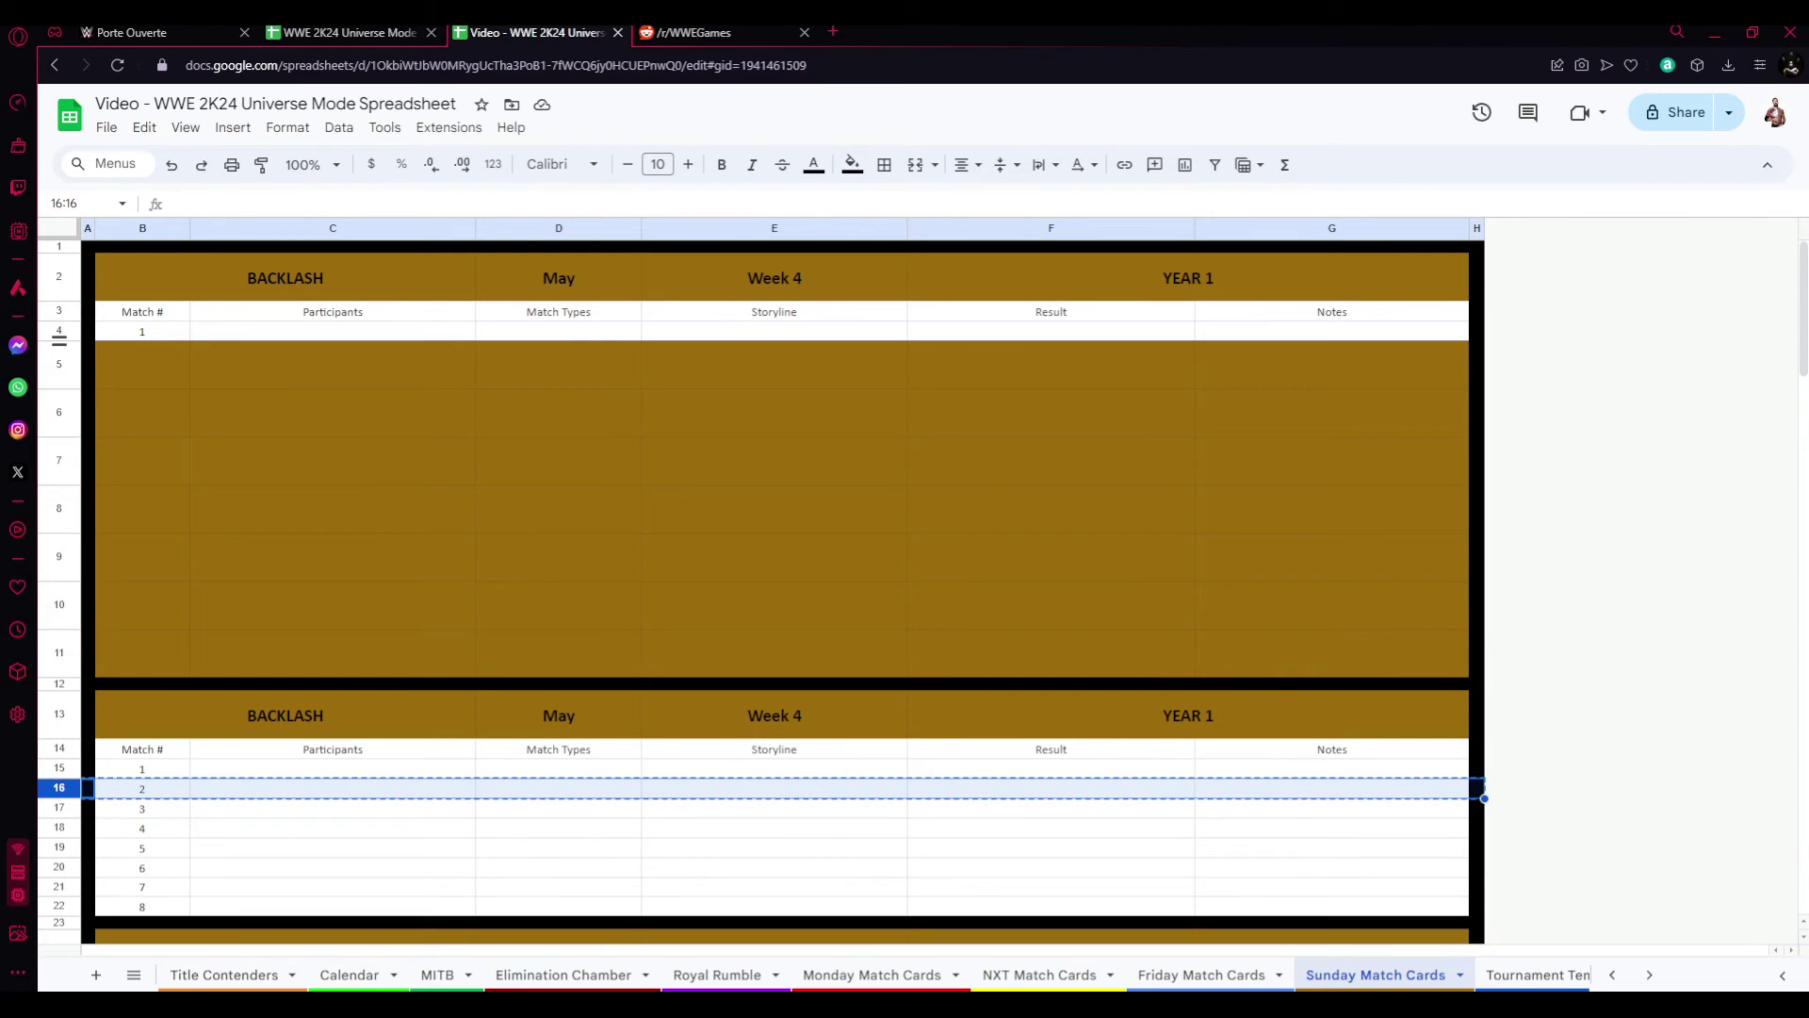
pyautogui.click(57, 364)
pyautogui.hotkey('ctrl', 'v')
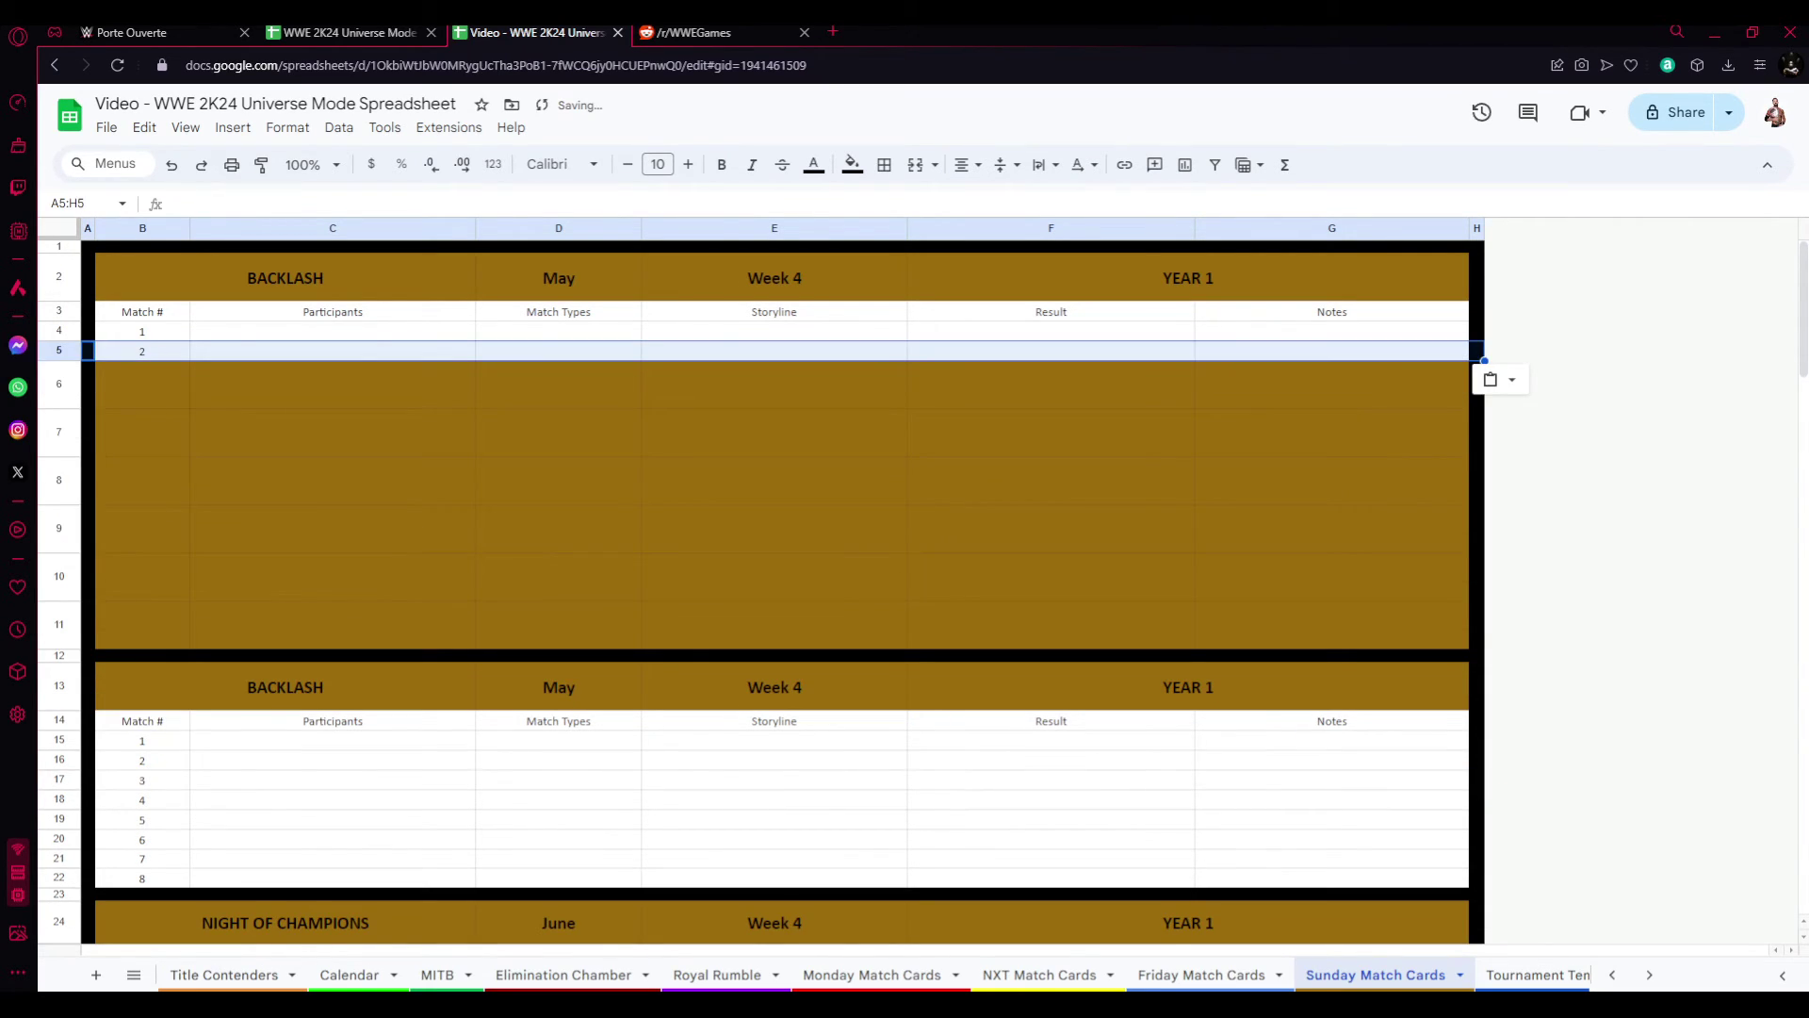
pyautogui.click(57, 778)
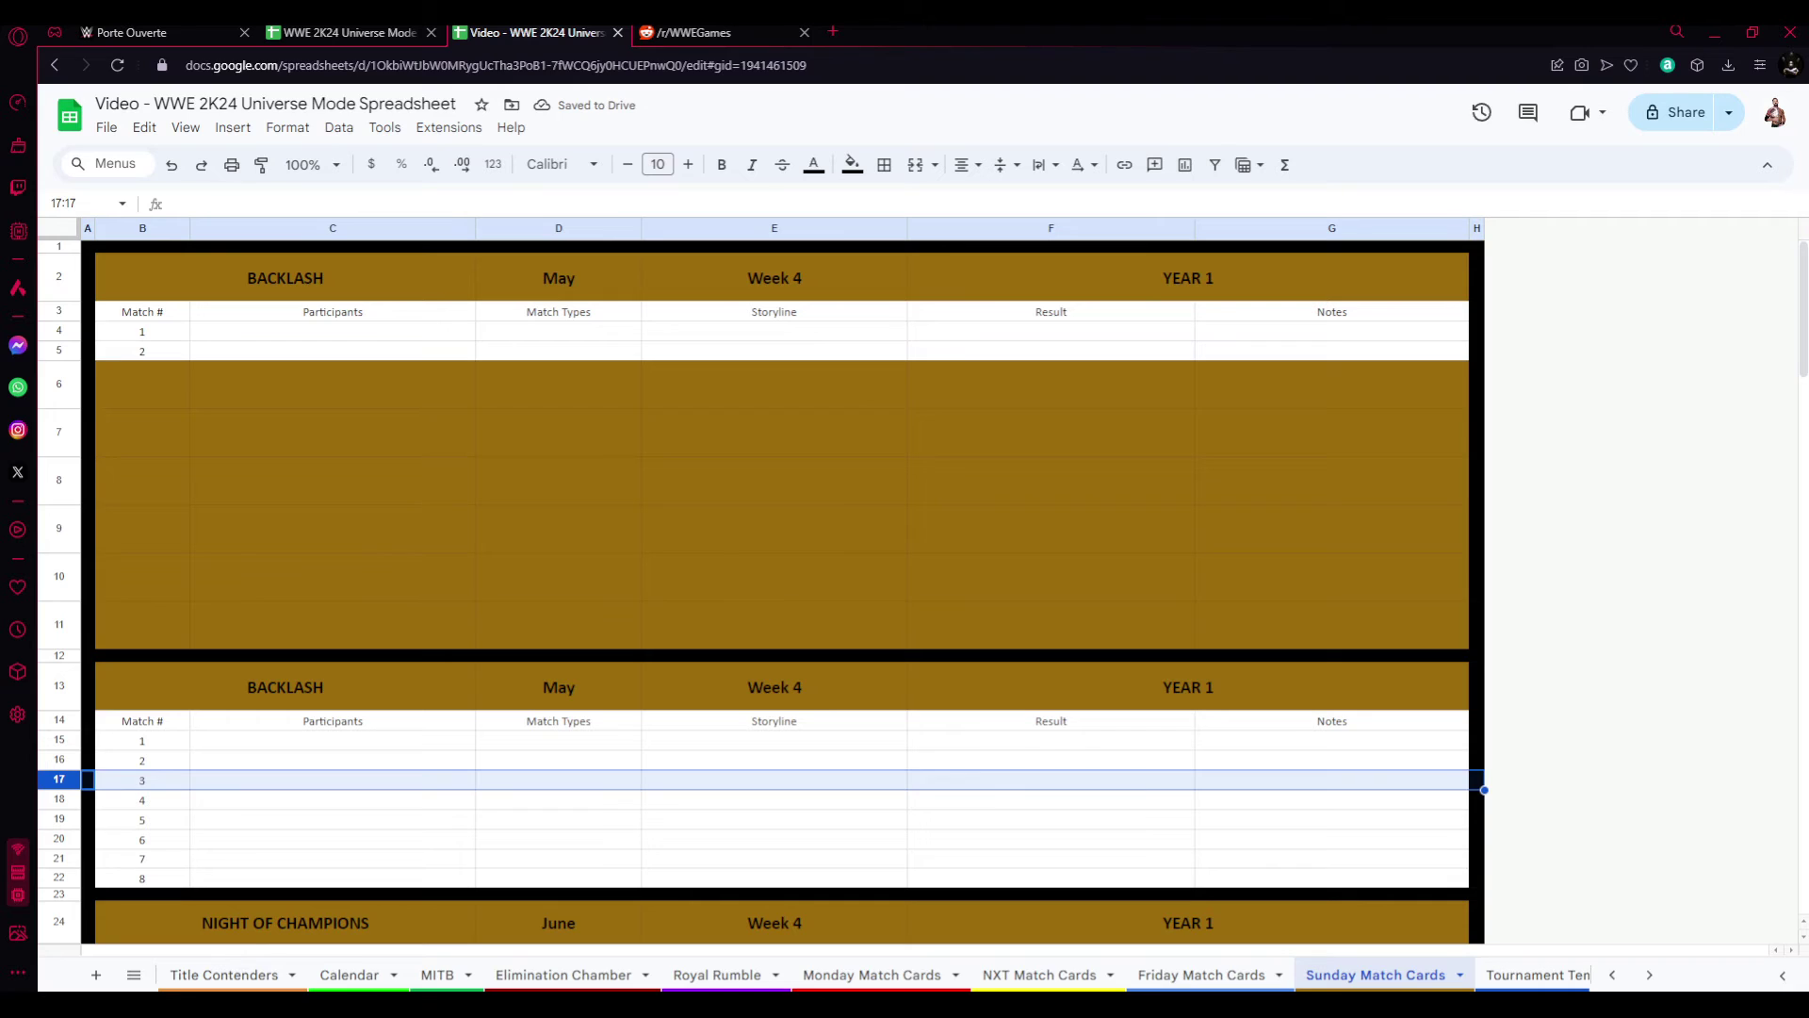
pyautogui.hotkey('ctrl', 'c')
pyautogui.click(58, 393)
pyautogui.hotkey('ctrl', 'v')
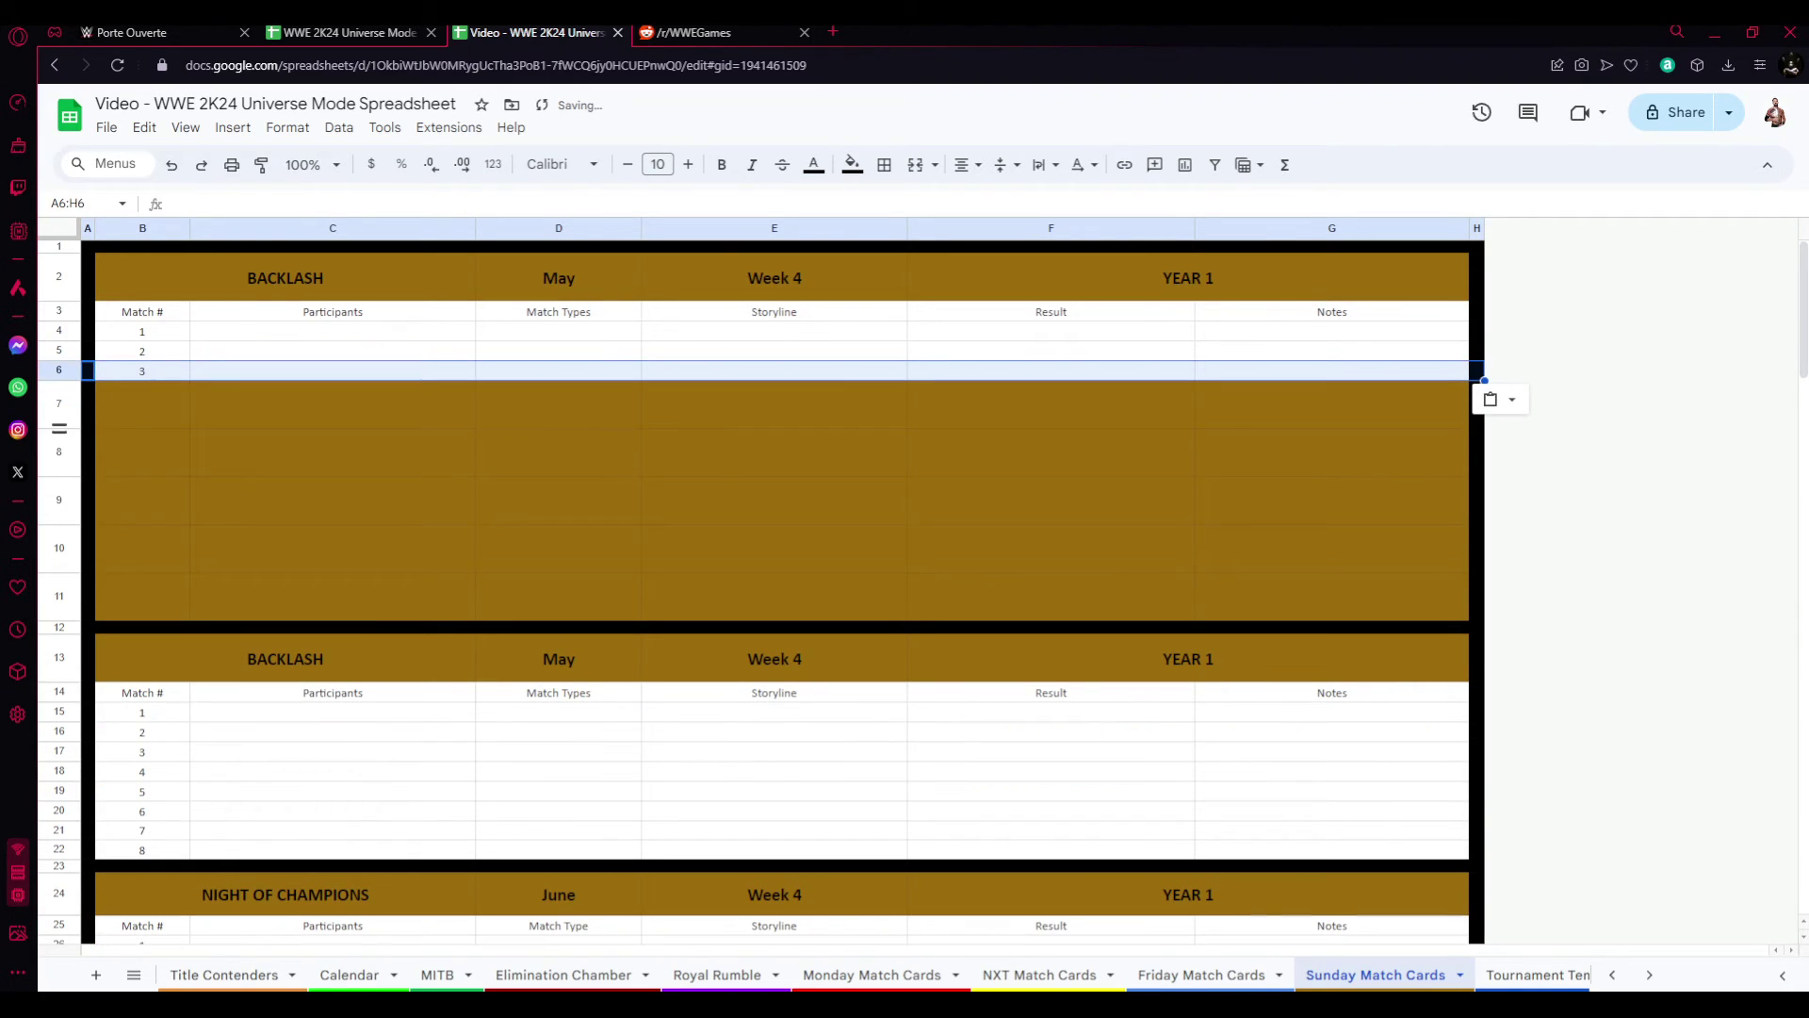
# - Copy Backlash's match rows 4–6 into rows 7–9 of the new card
pyautogui.click(87, 771)
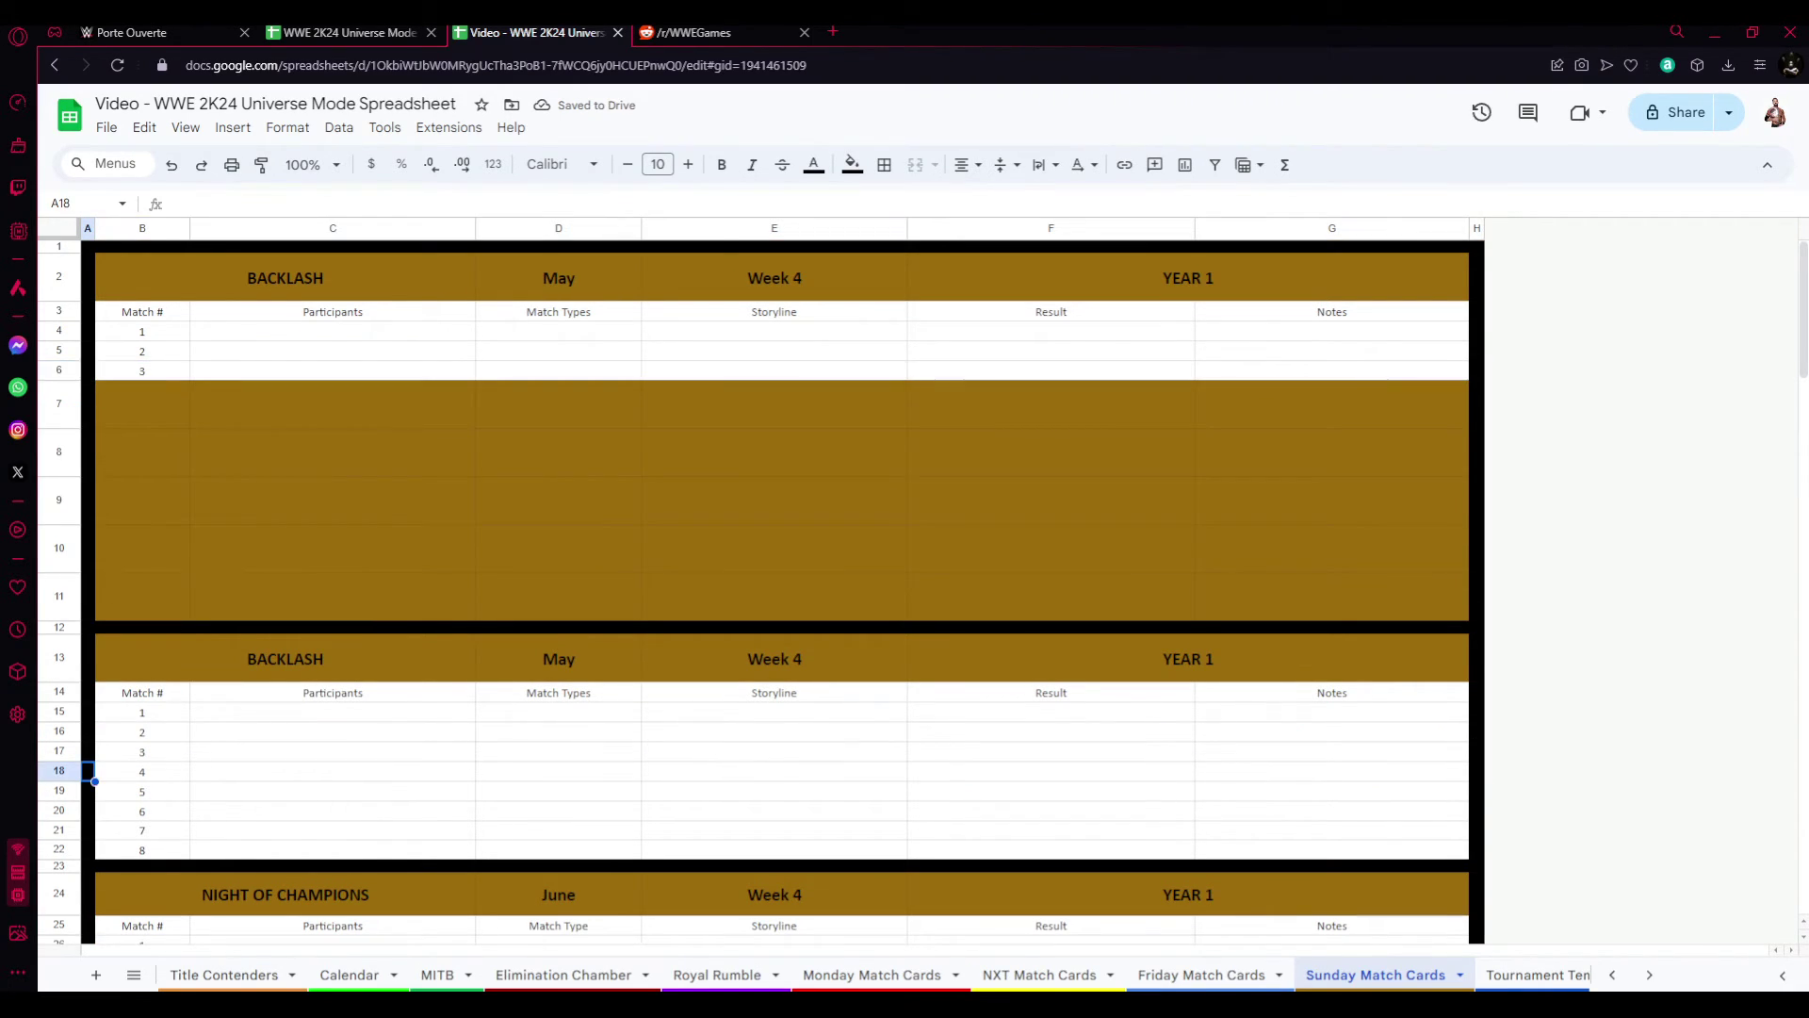
pyautogui.click(58, 410)
pyautogui.hotkey('ctrl', 'v')
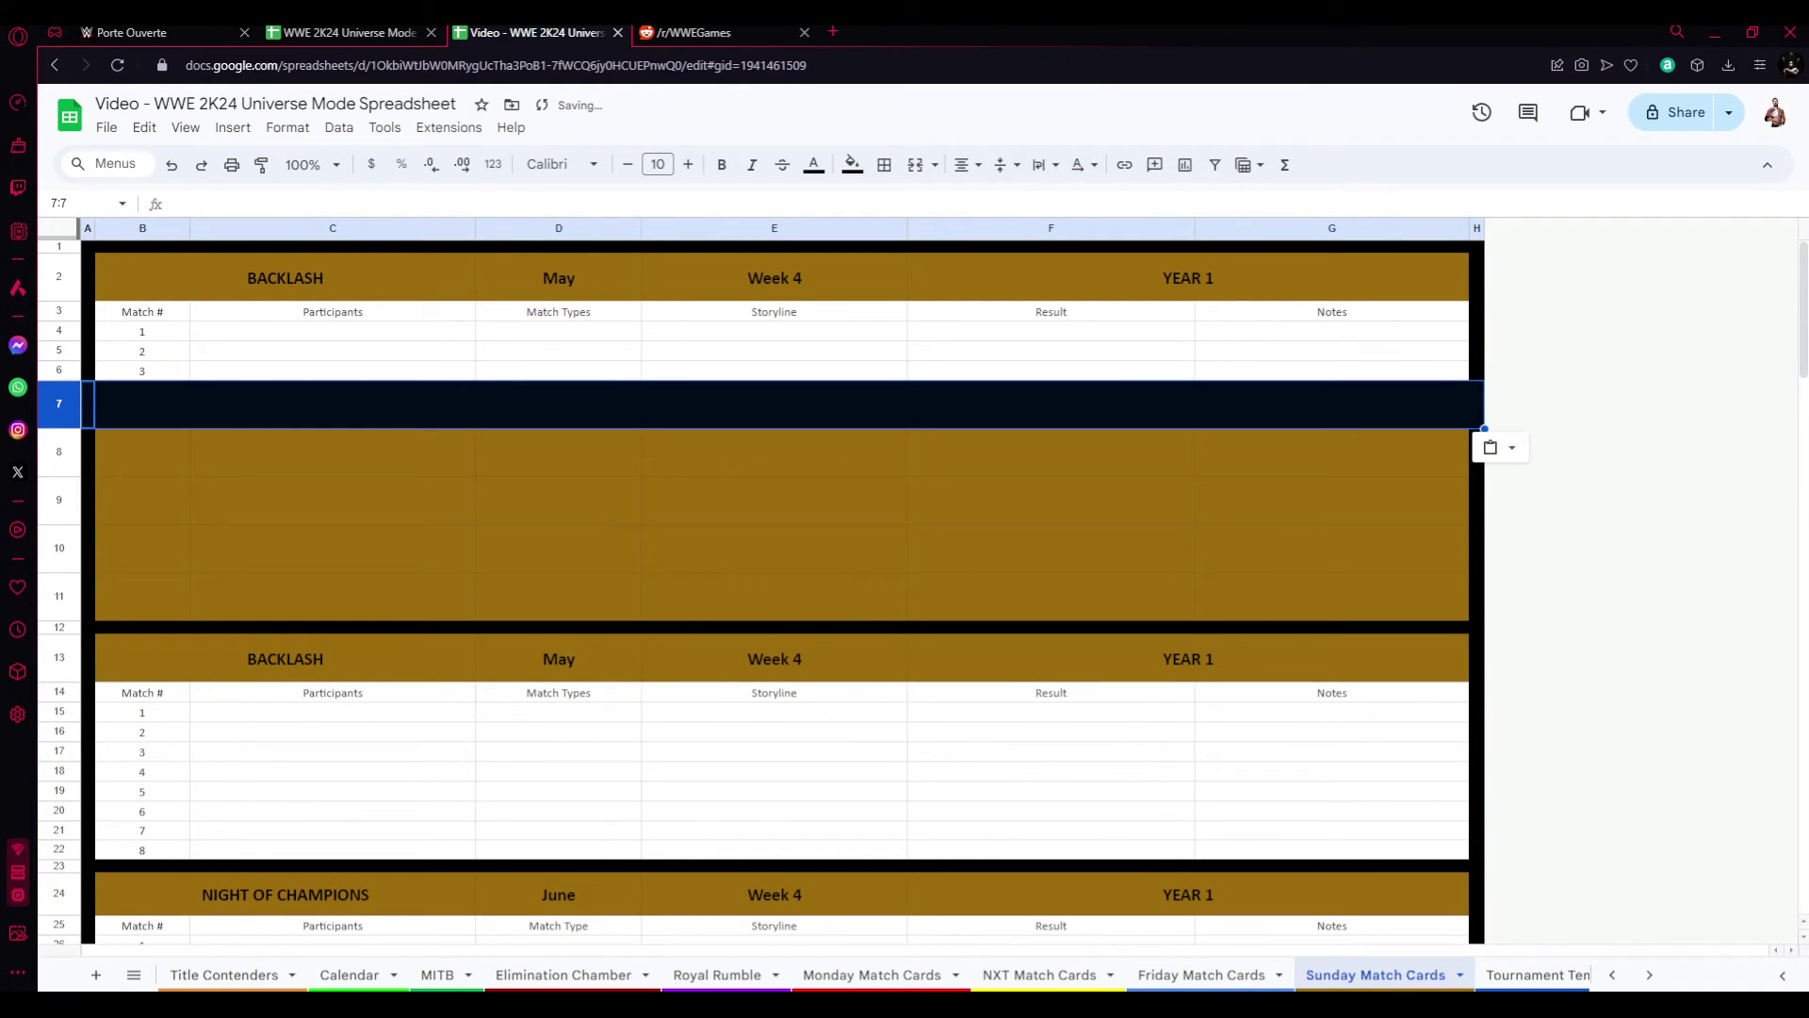
pyautogui.click(57, 770)
pyautogui.hotkey('ctrl', 'c')
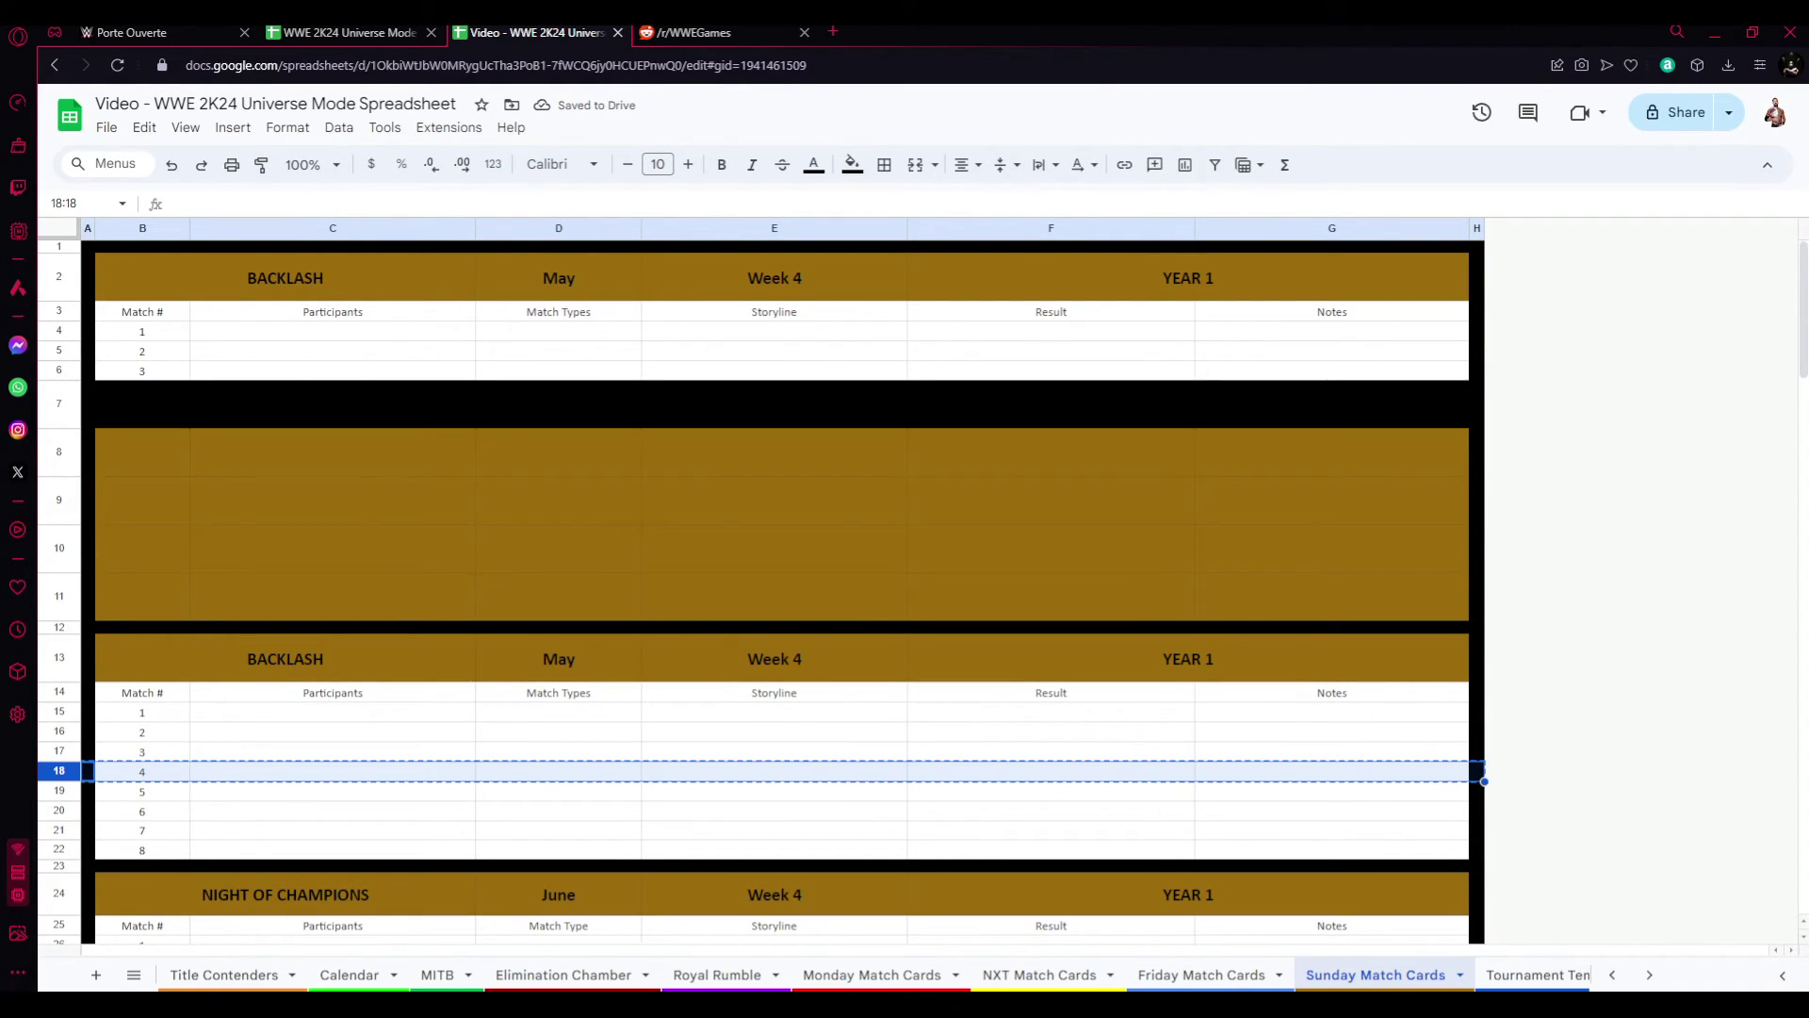
pyautogui.click(57, 404)
pyautogui.hotkey('ctrl', 'v')
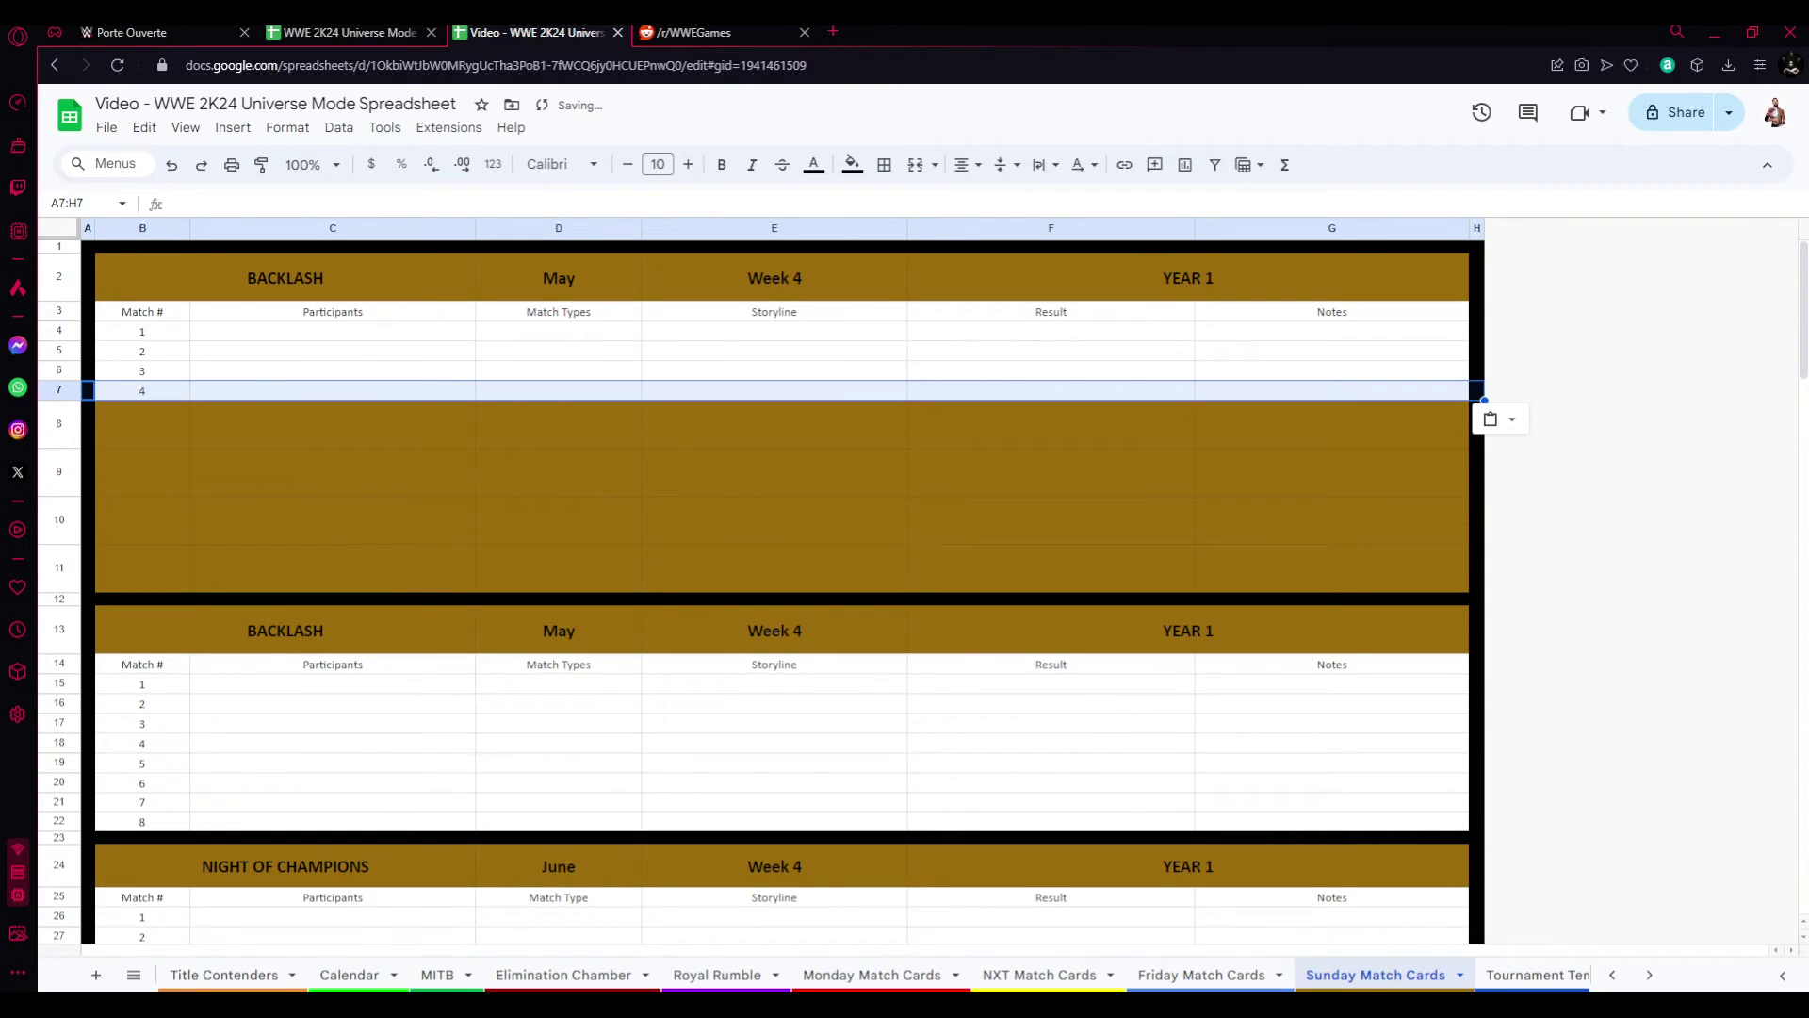
pyautogui.click(60, 765)
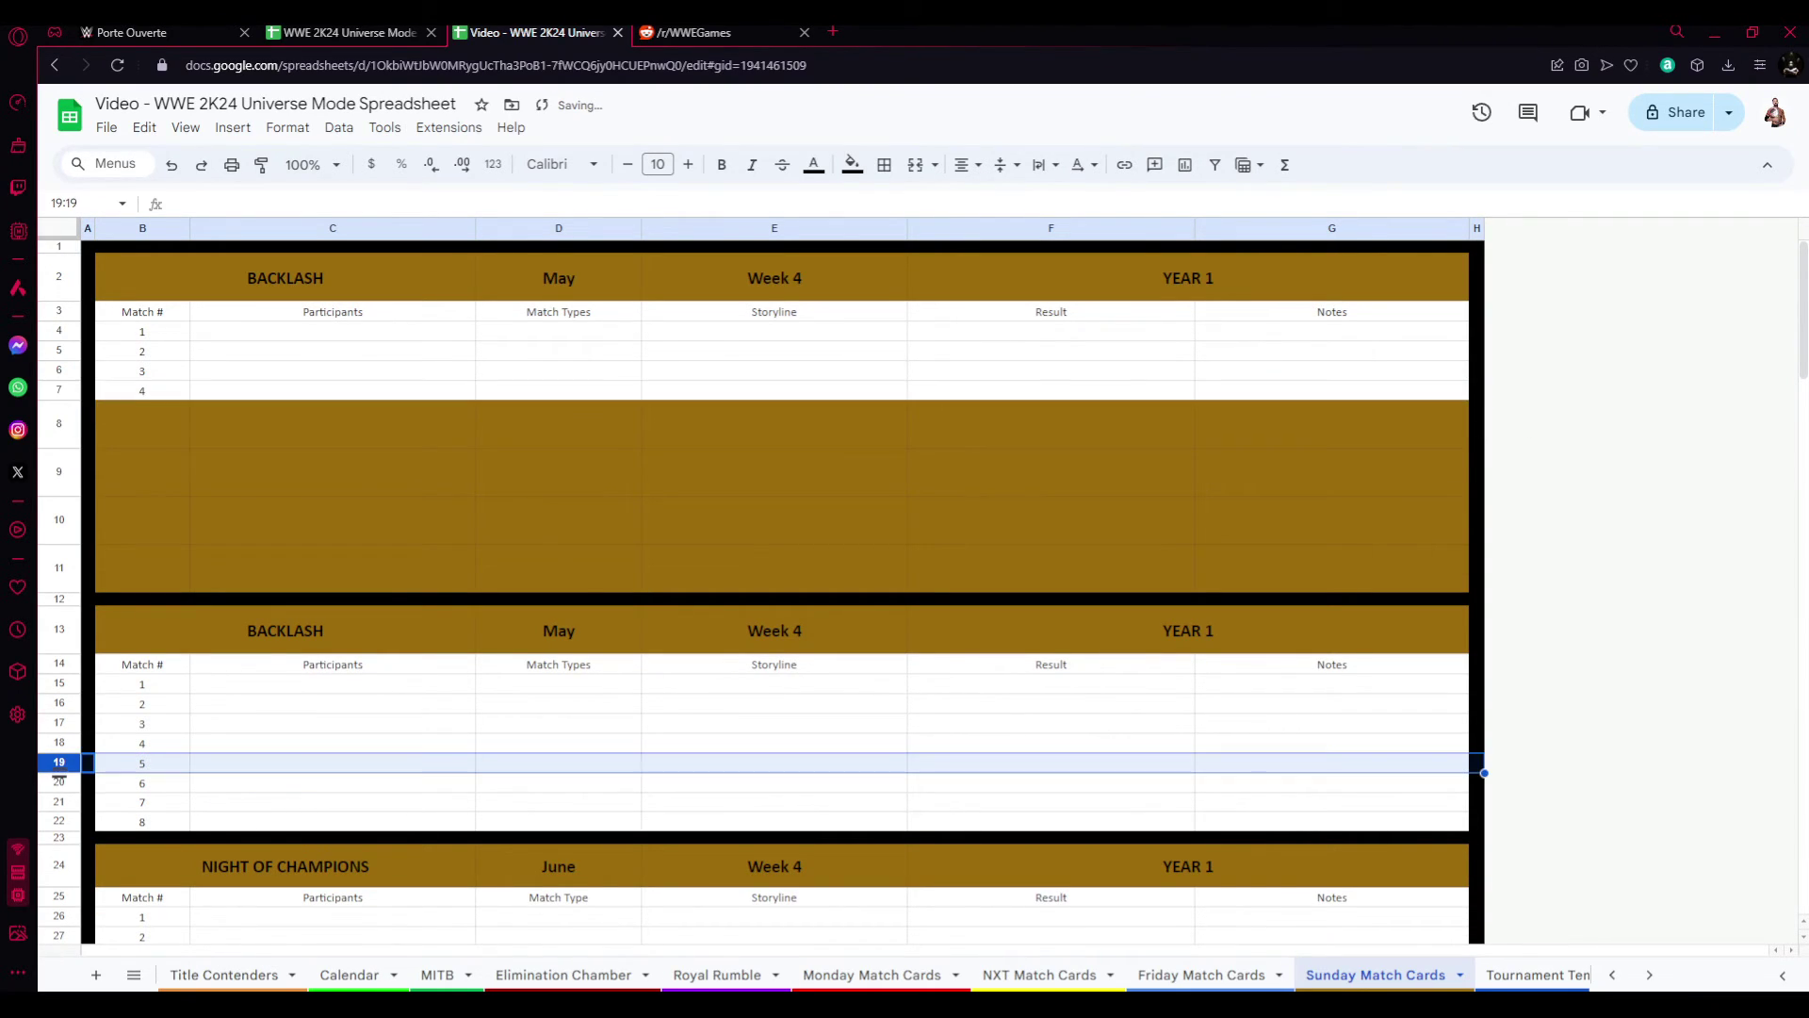
pyautogui.hotkey('ctrl', 'c')
pyautogui.click(58, 422)
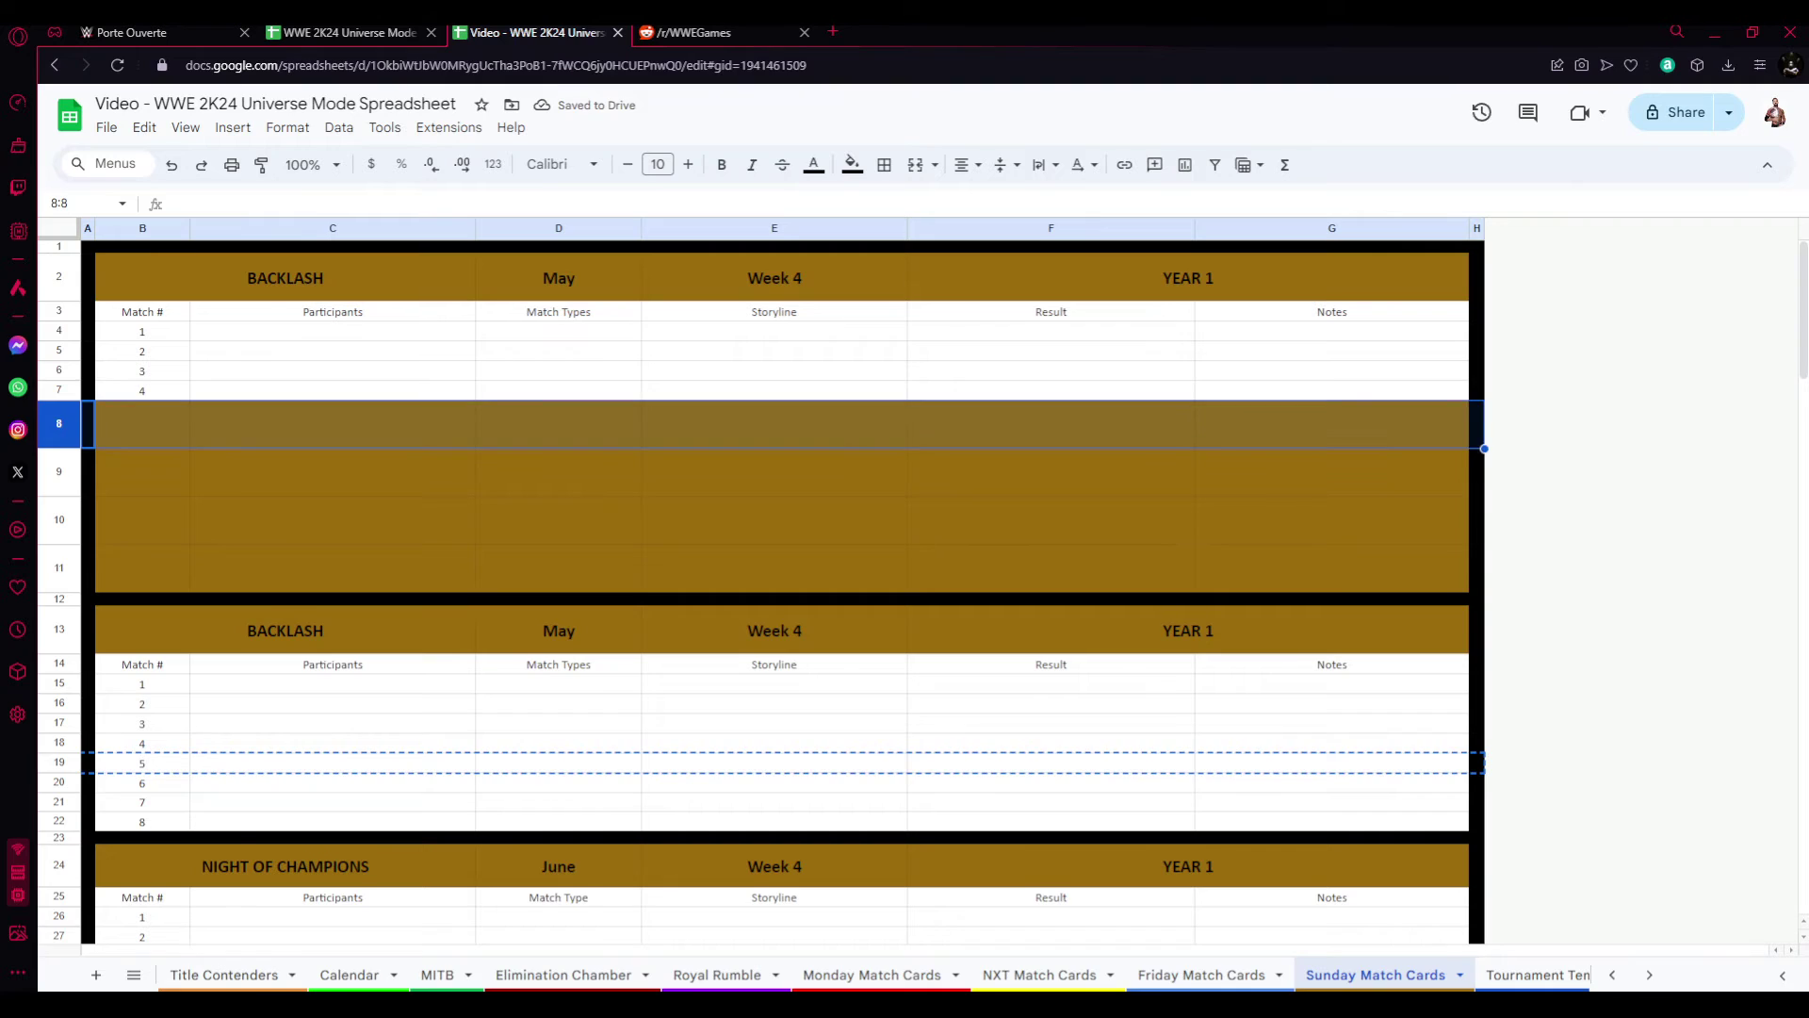
pyautogui.hotkey('ctrl', 'v')
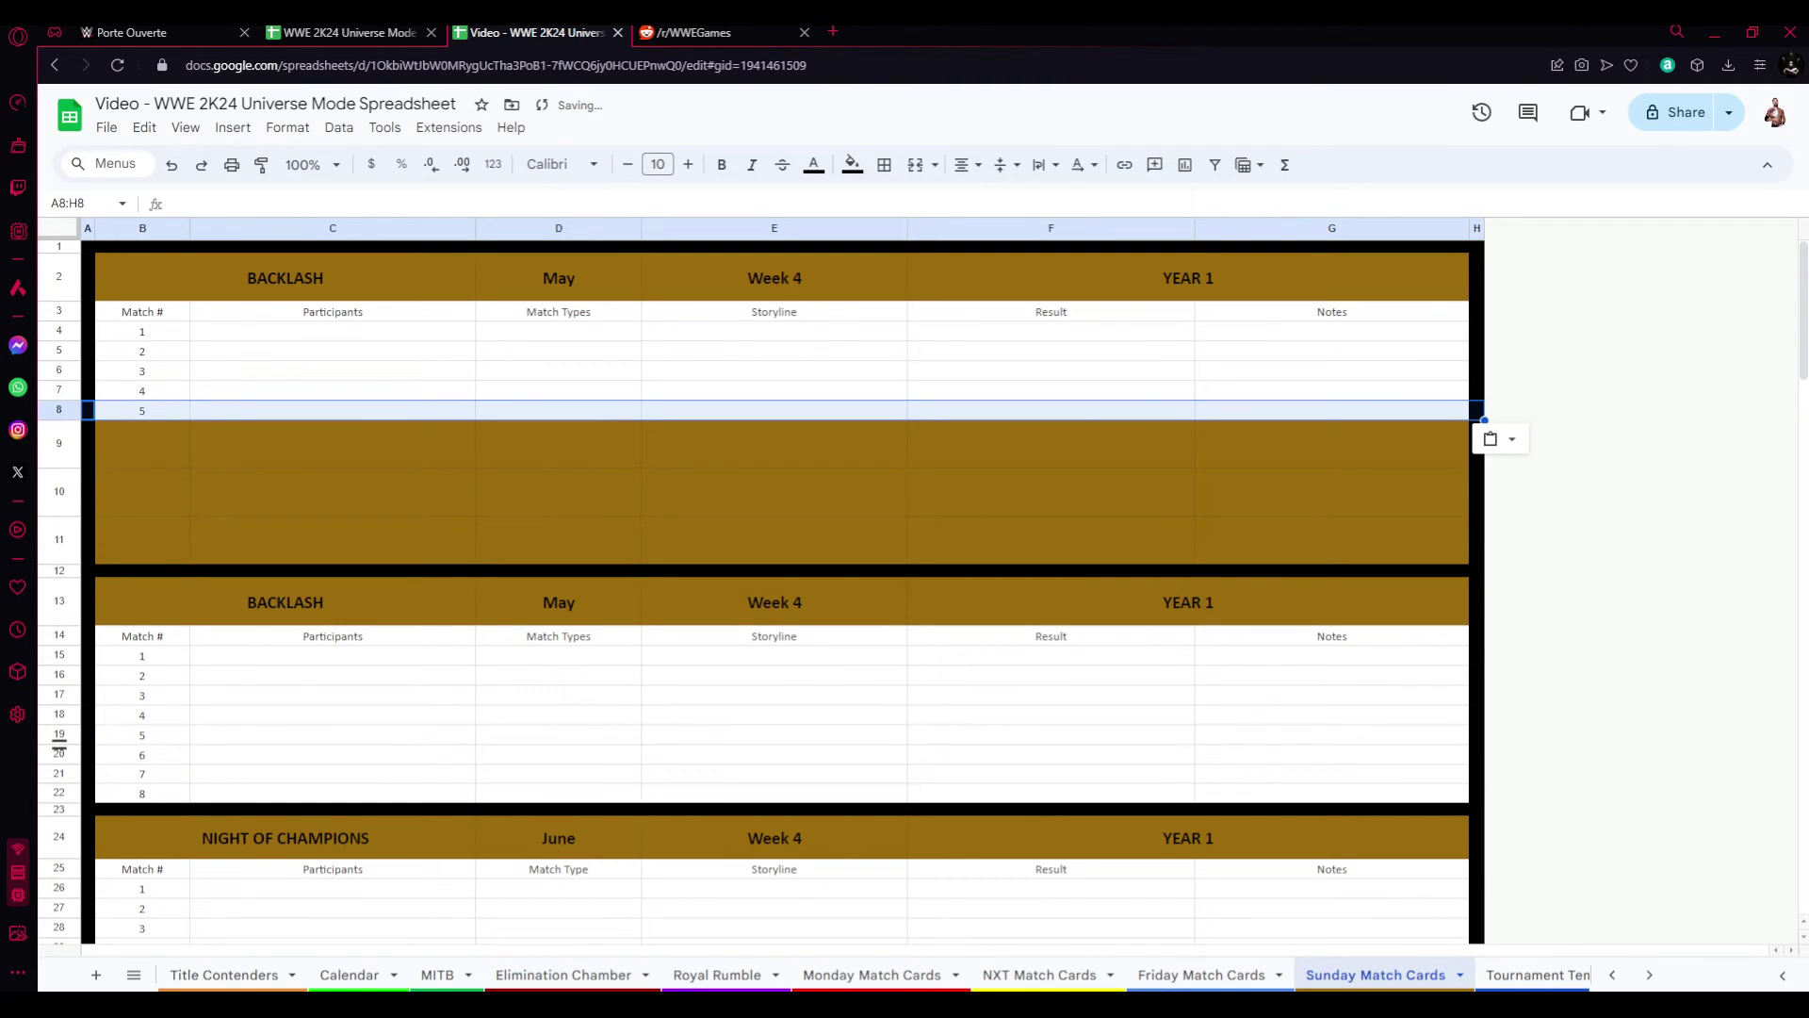
pyautogui.click(59, 735)
pyautogui.click(60, 755)
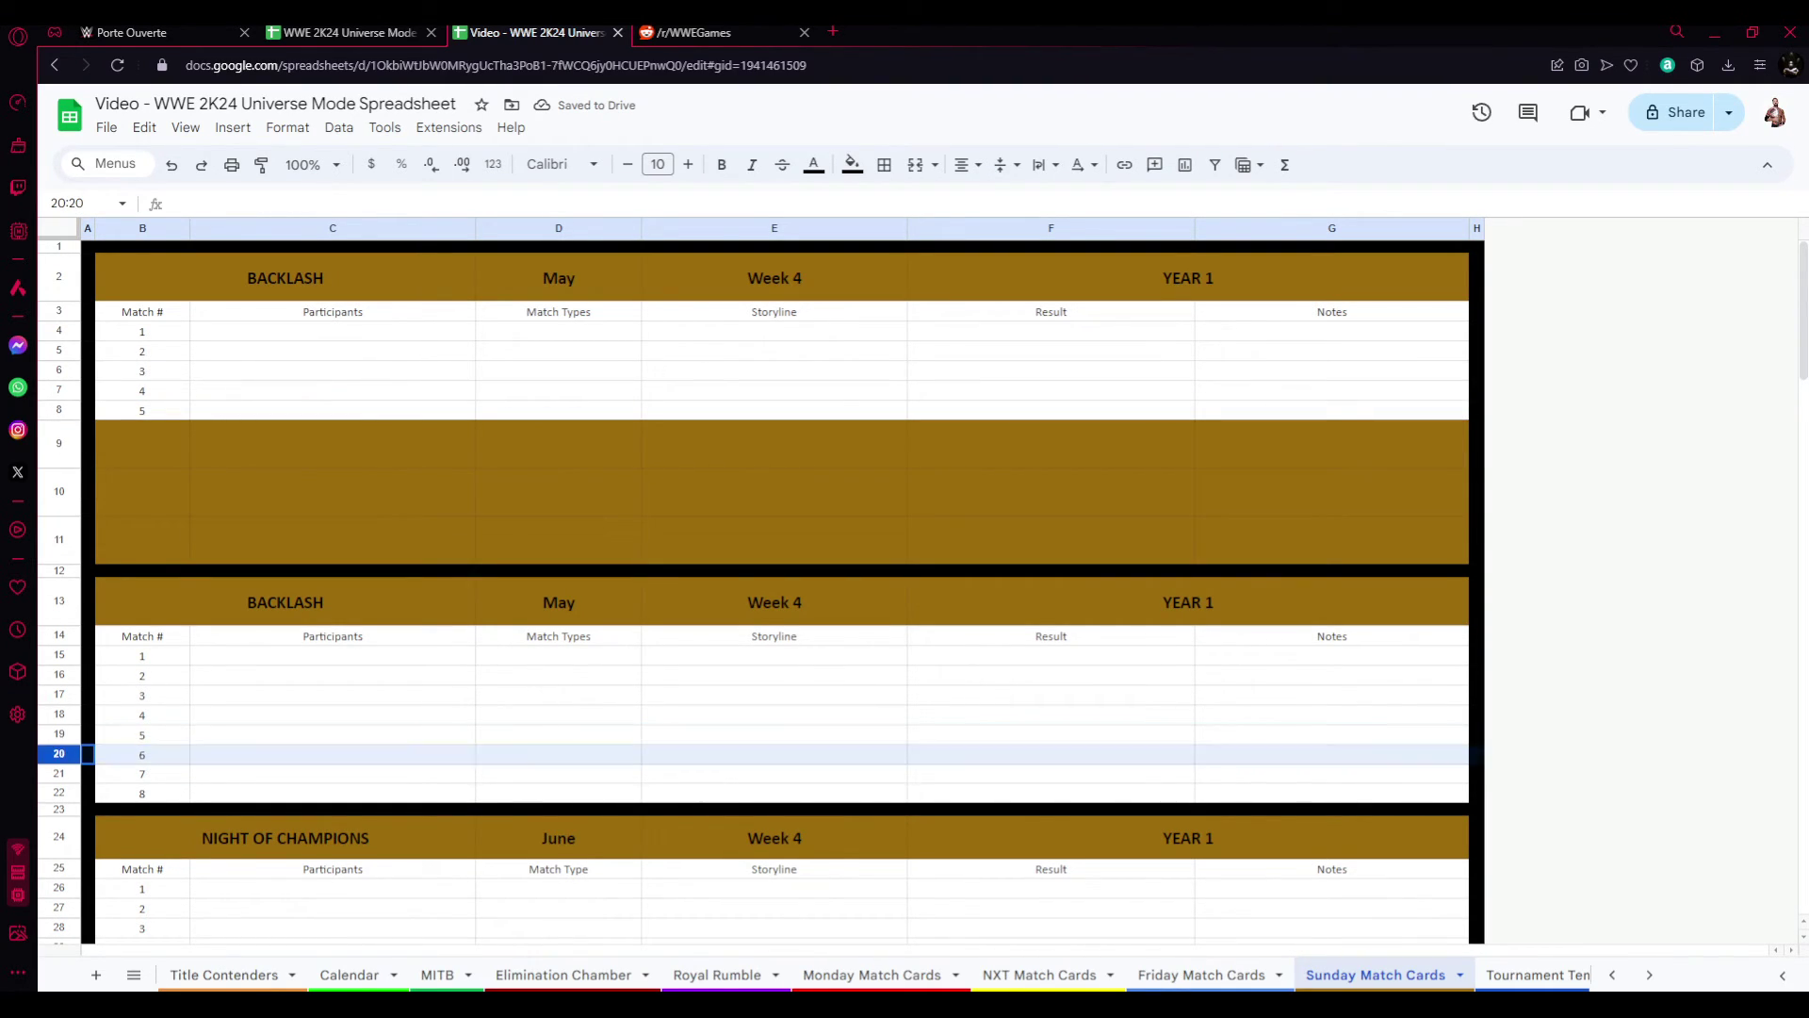
pyautogui.hotkey('ctrl', 'c')
pyautogui.click(57, 443)
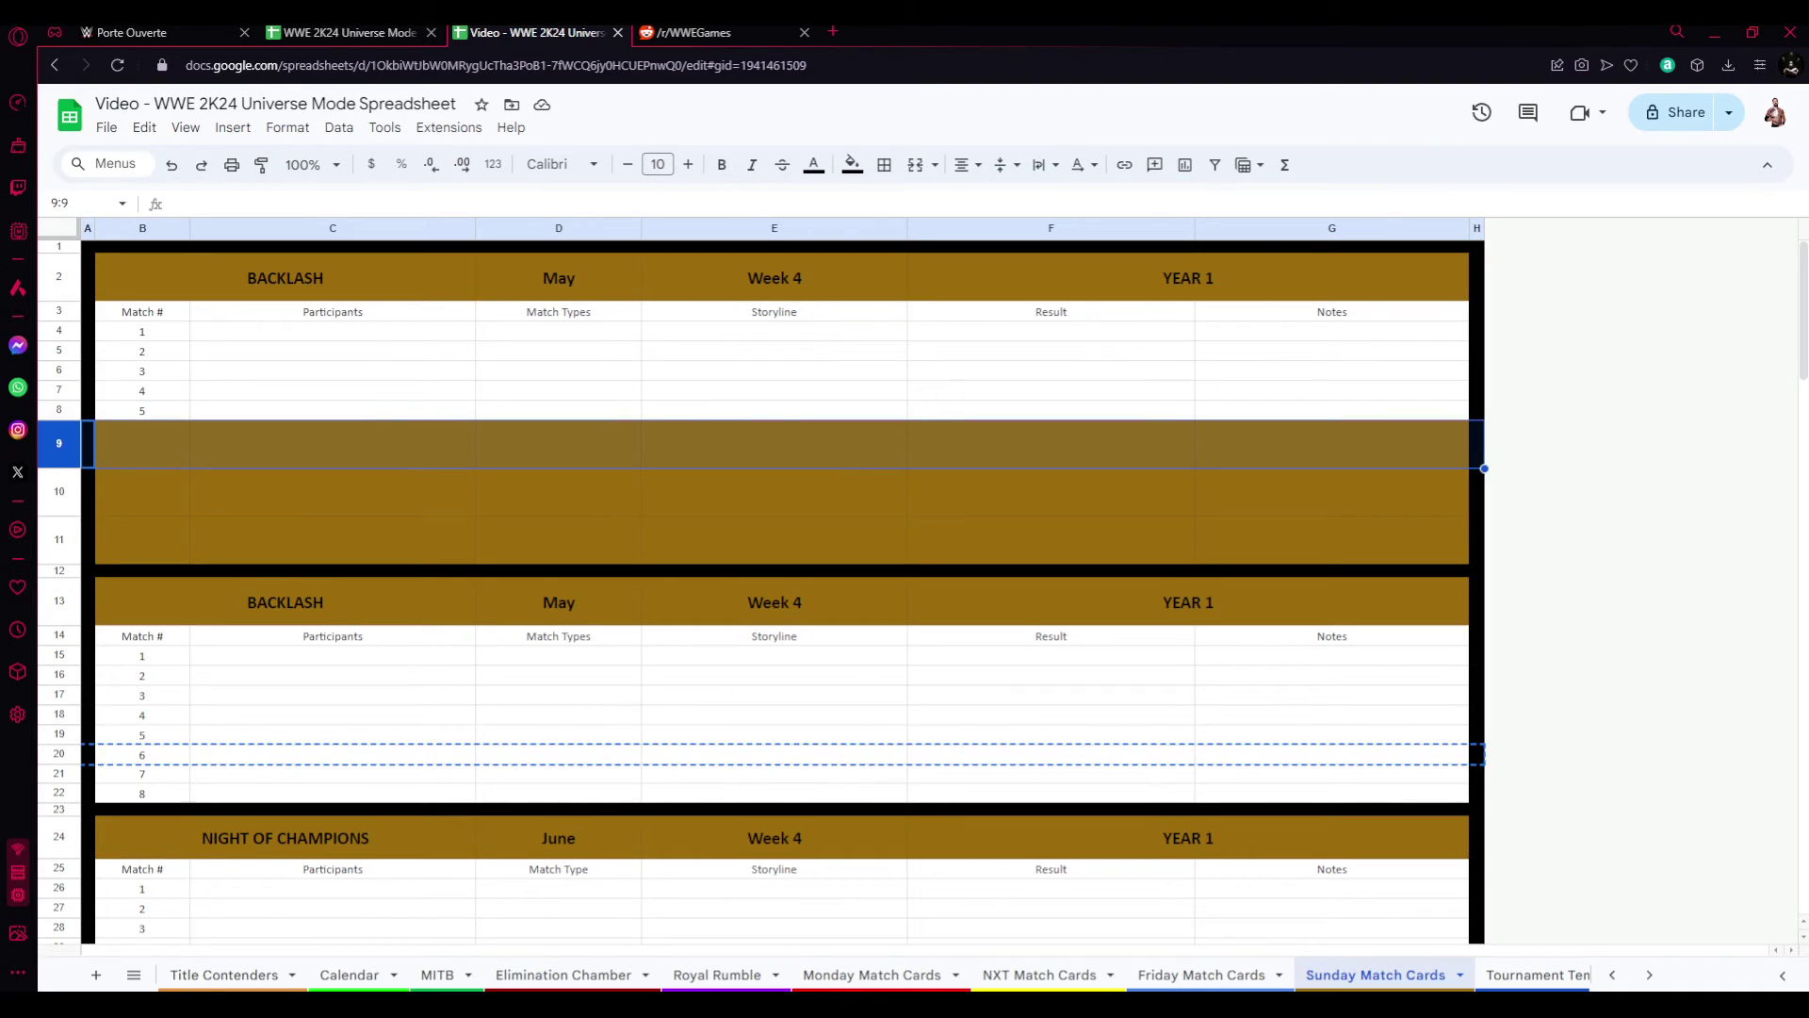
pyautogui.hotkey('ctrl', 'v')
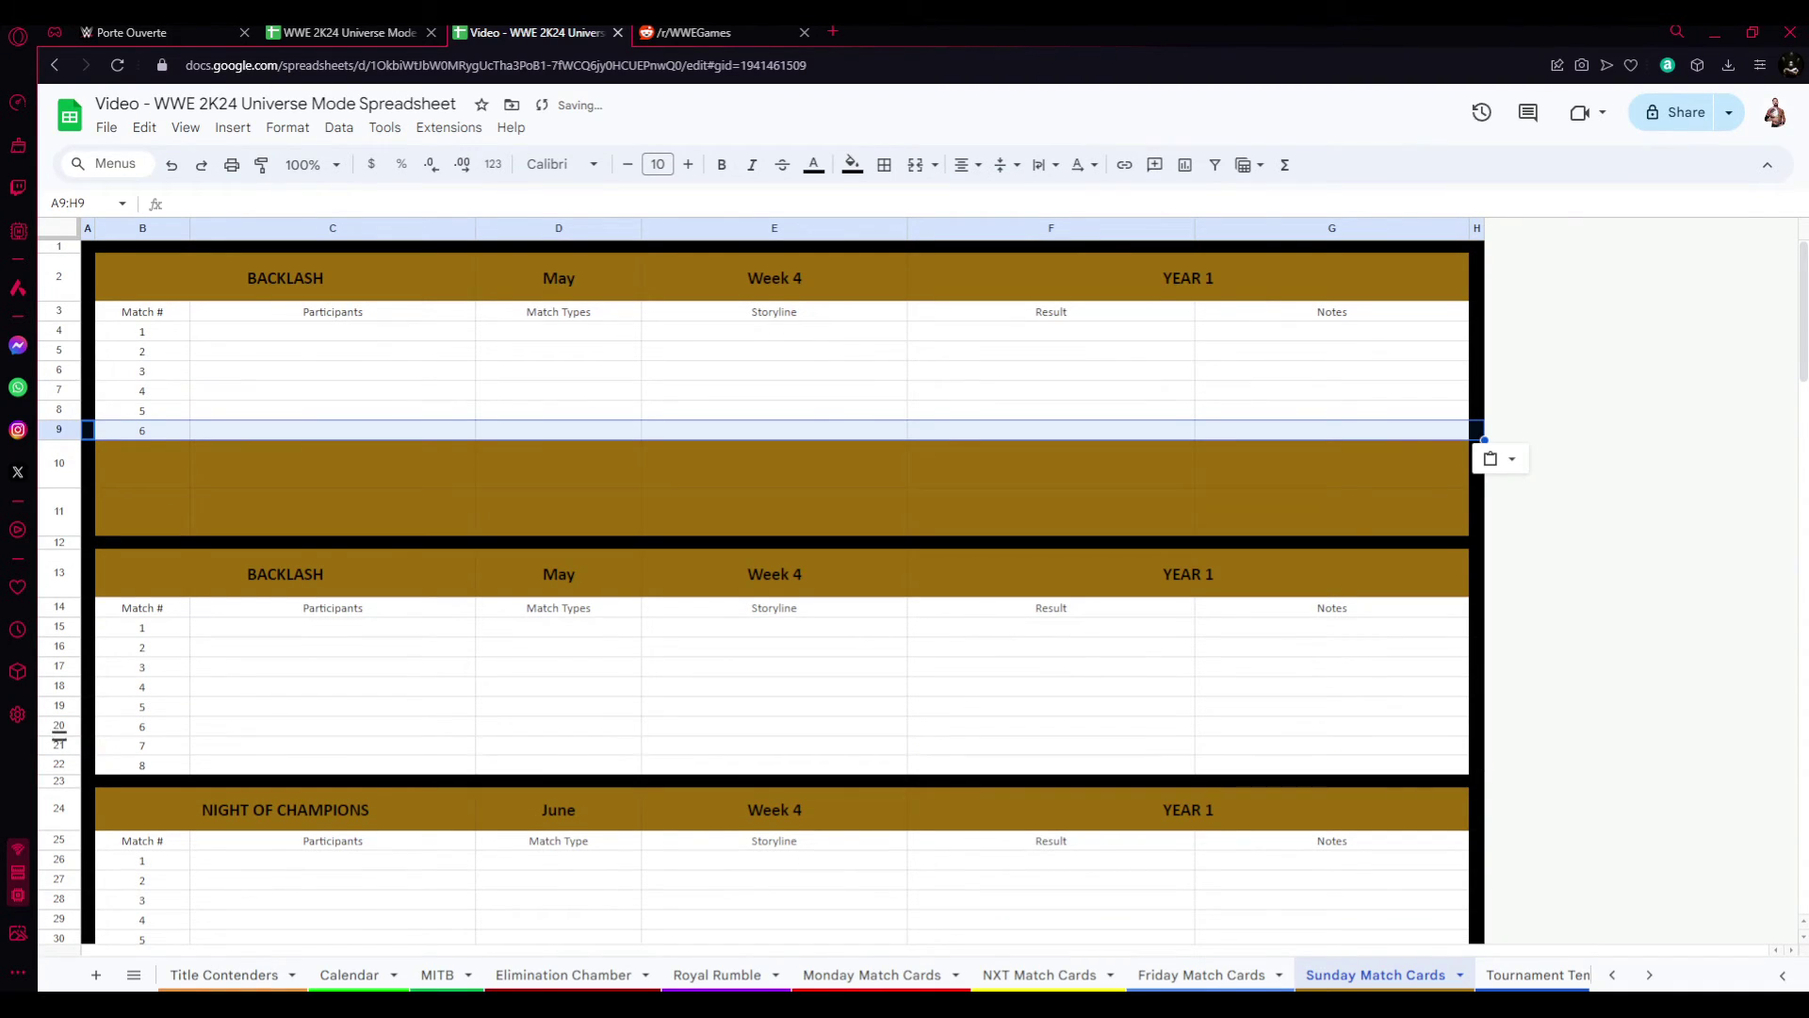
# - Copy Backlash's match rows 7 and 8 over the top card's two separator rows
pyautogui.click(60, 744)
pyautogui.hotkey('ctrl', 'c')
pyautogui.click(57, 461)
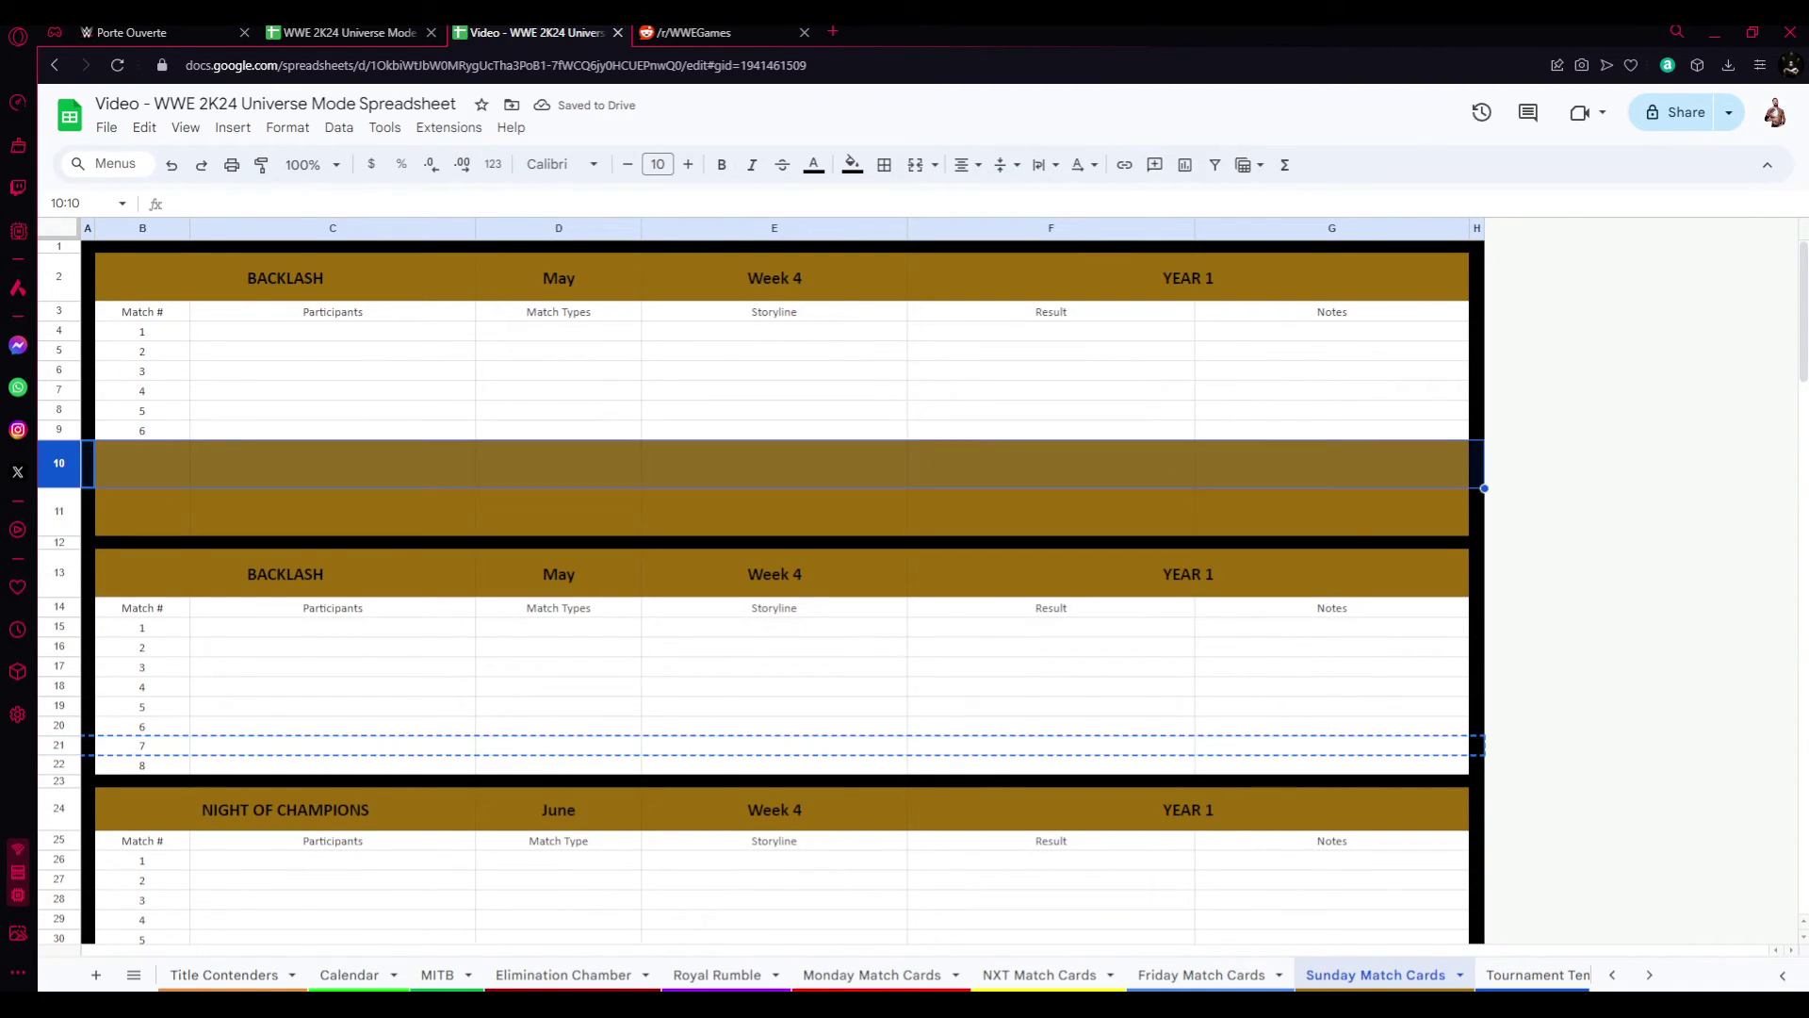
pyautogui.hotkey('ctrl', 'v')
pyautogui.click(58, 733)
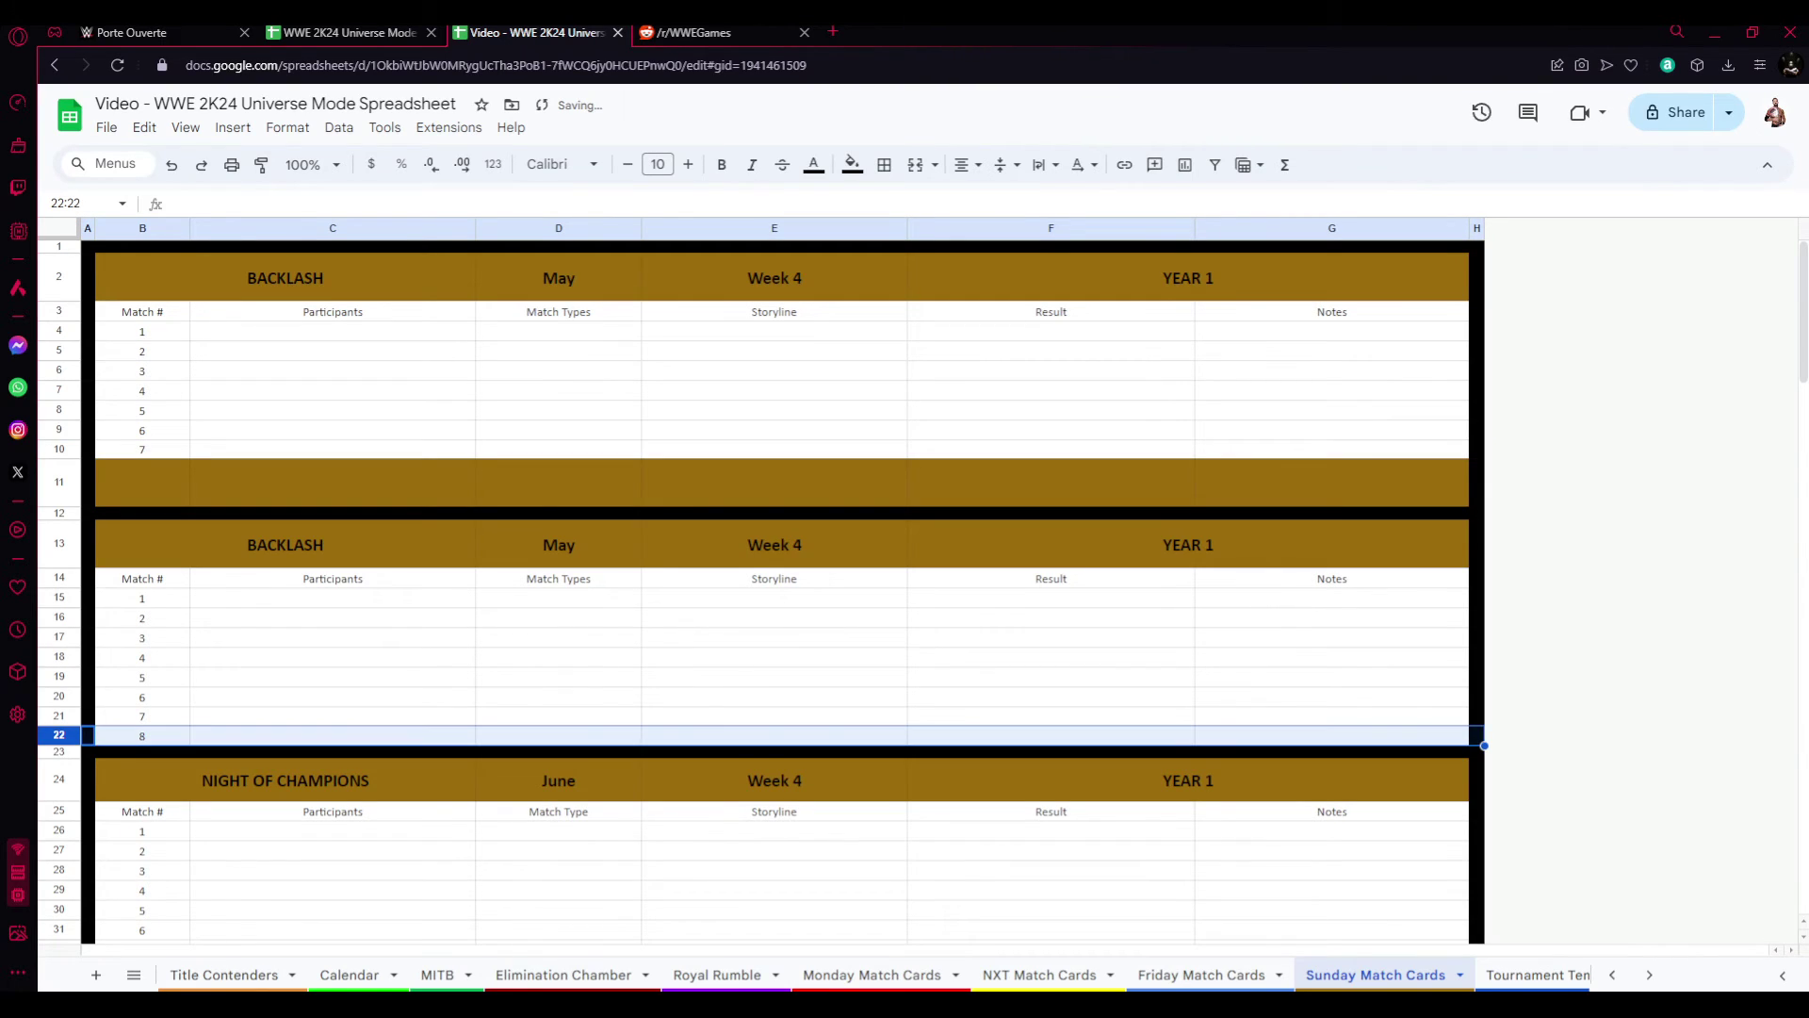
pyautogui.hotkey('ctrl', 'v')
pyautogui.click(58, 481)
pyautogui.hotkey('ctrl', 'v')
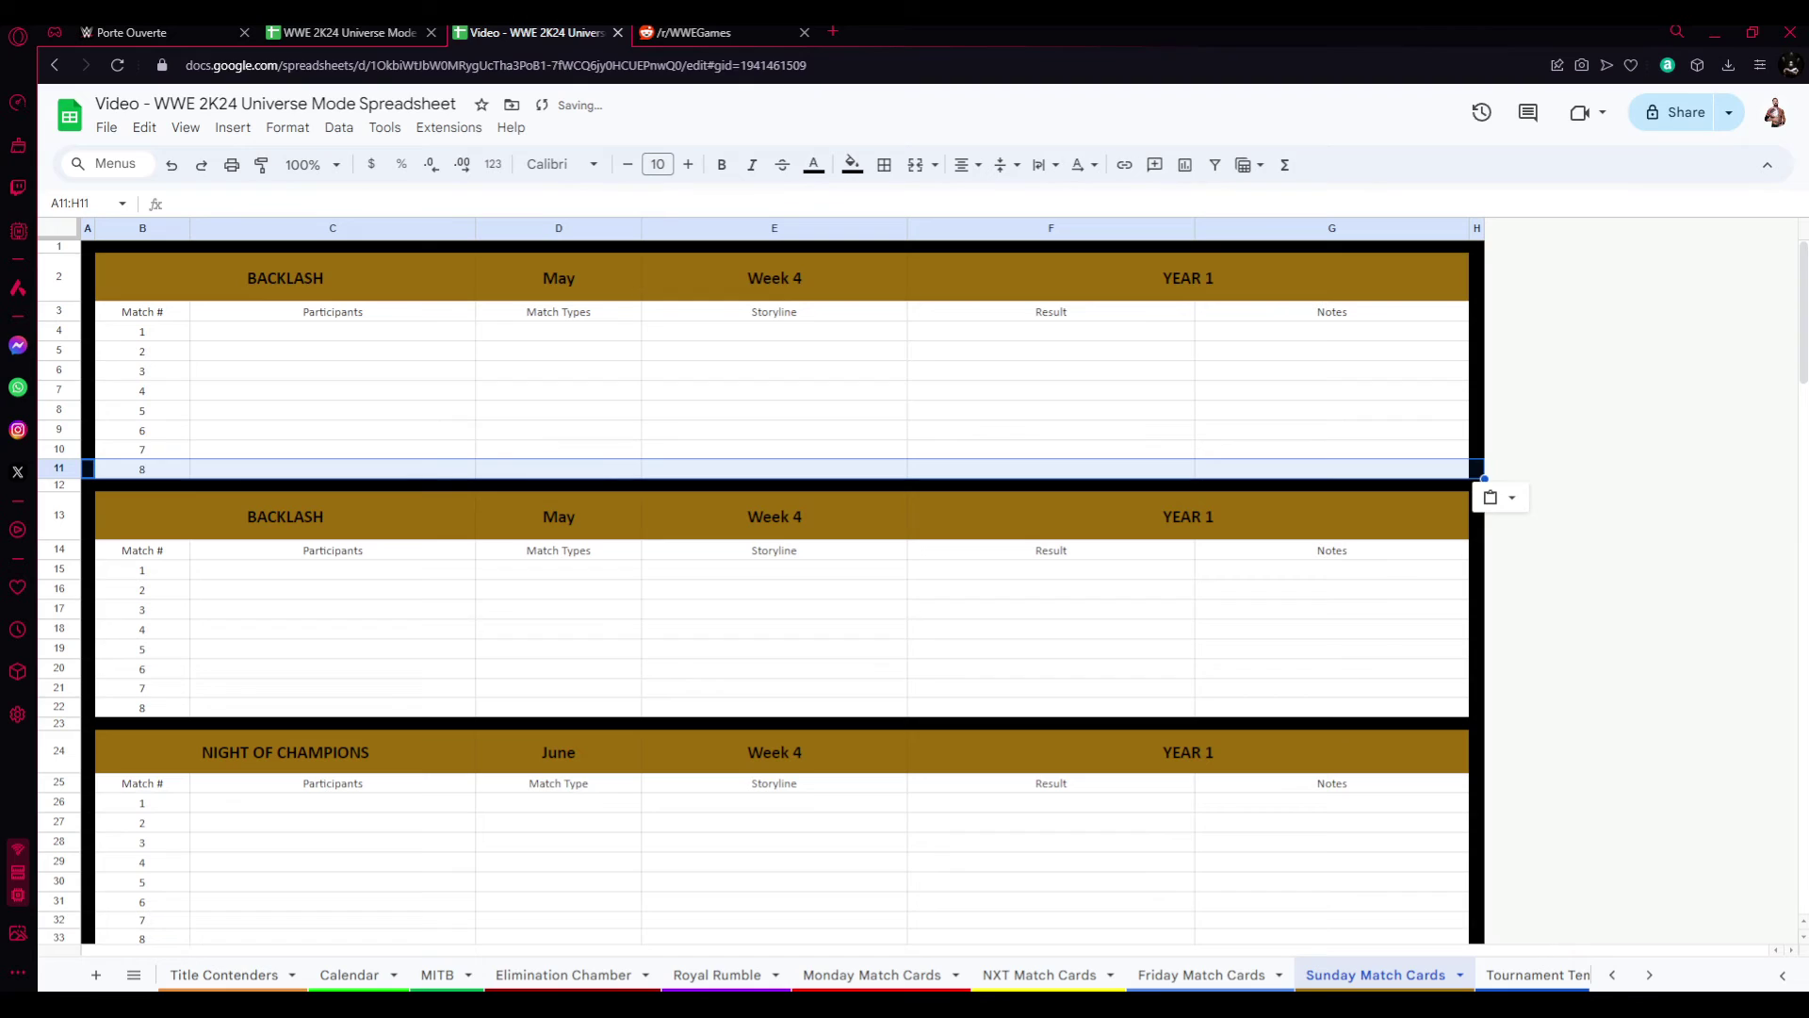
# - Change the top card's week value in E2 from Week 4 to Week 3
pyautogui.click(331, 311)
pyautogui.doubleClick(285, 277)
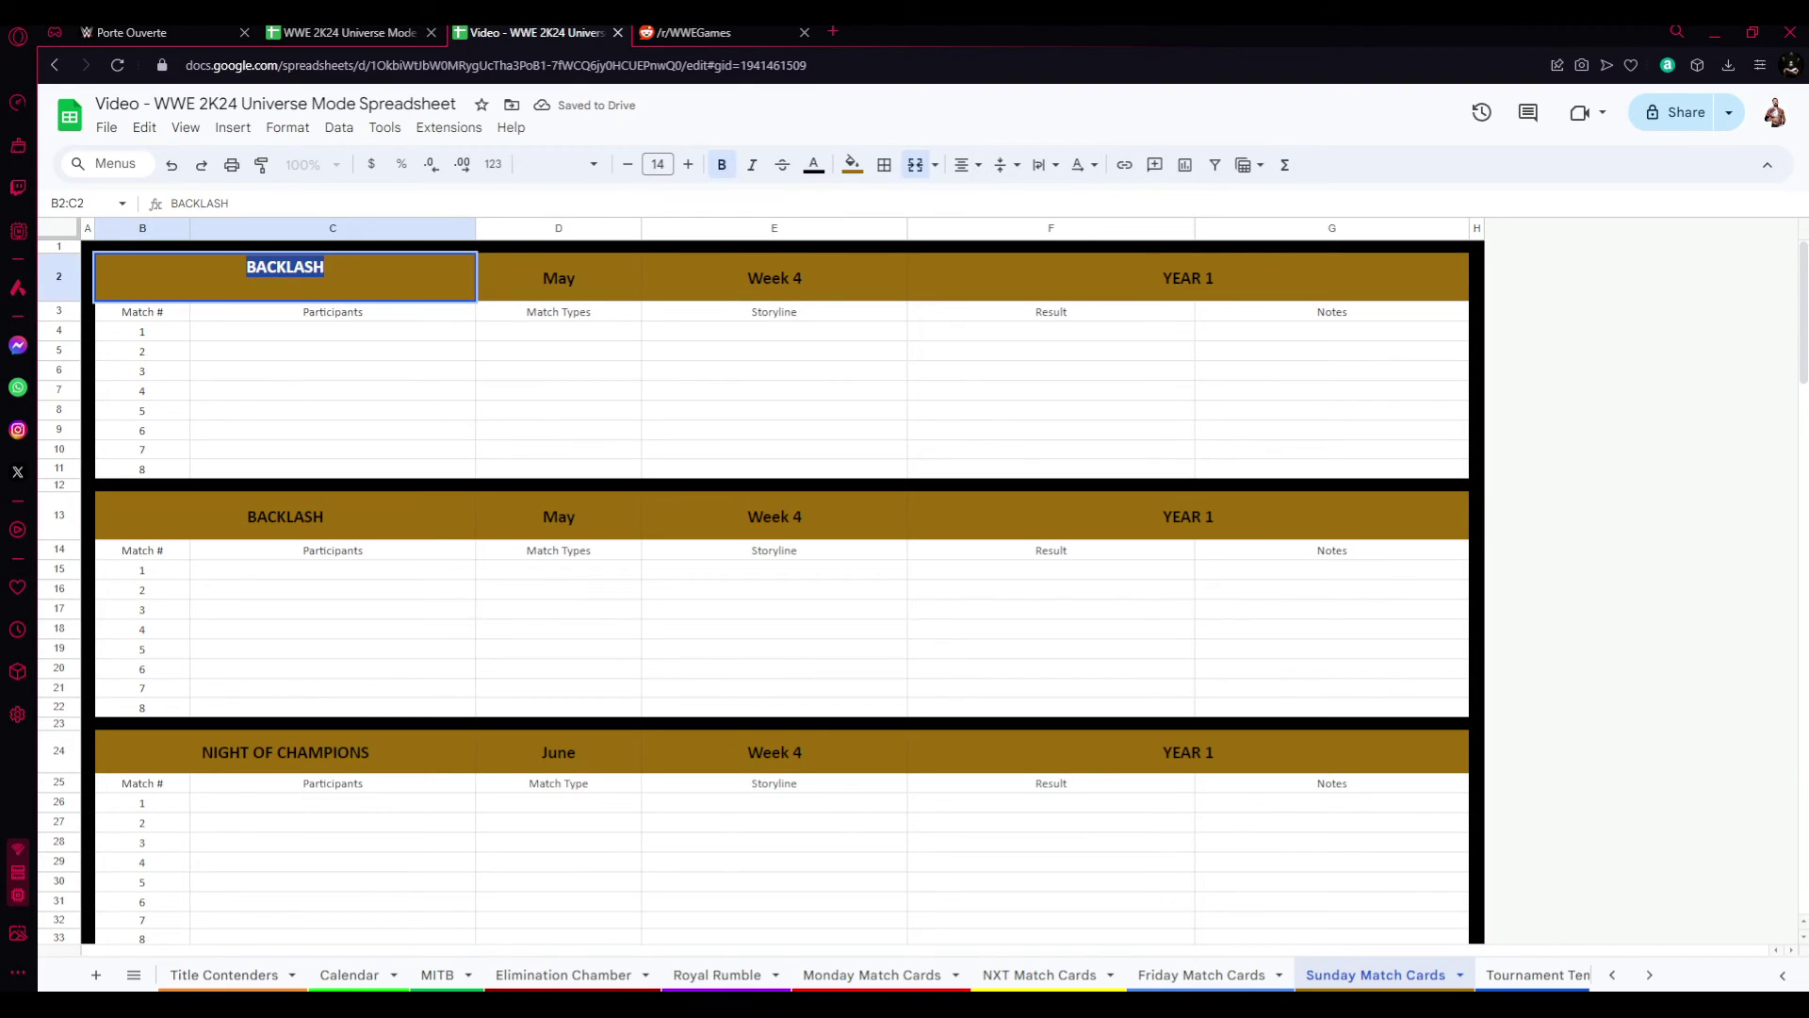
pyautogui.click(773, 277)
pyautogui.press('Return')
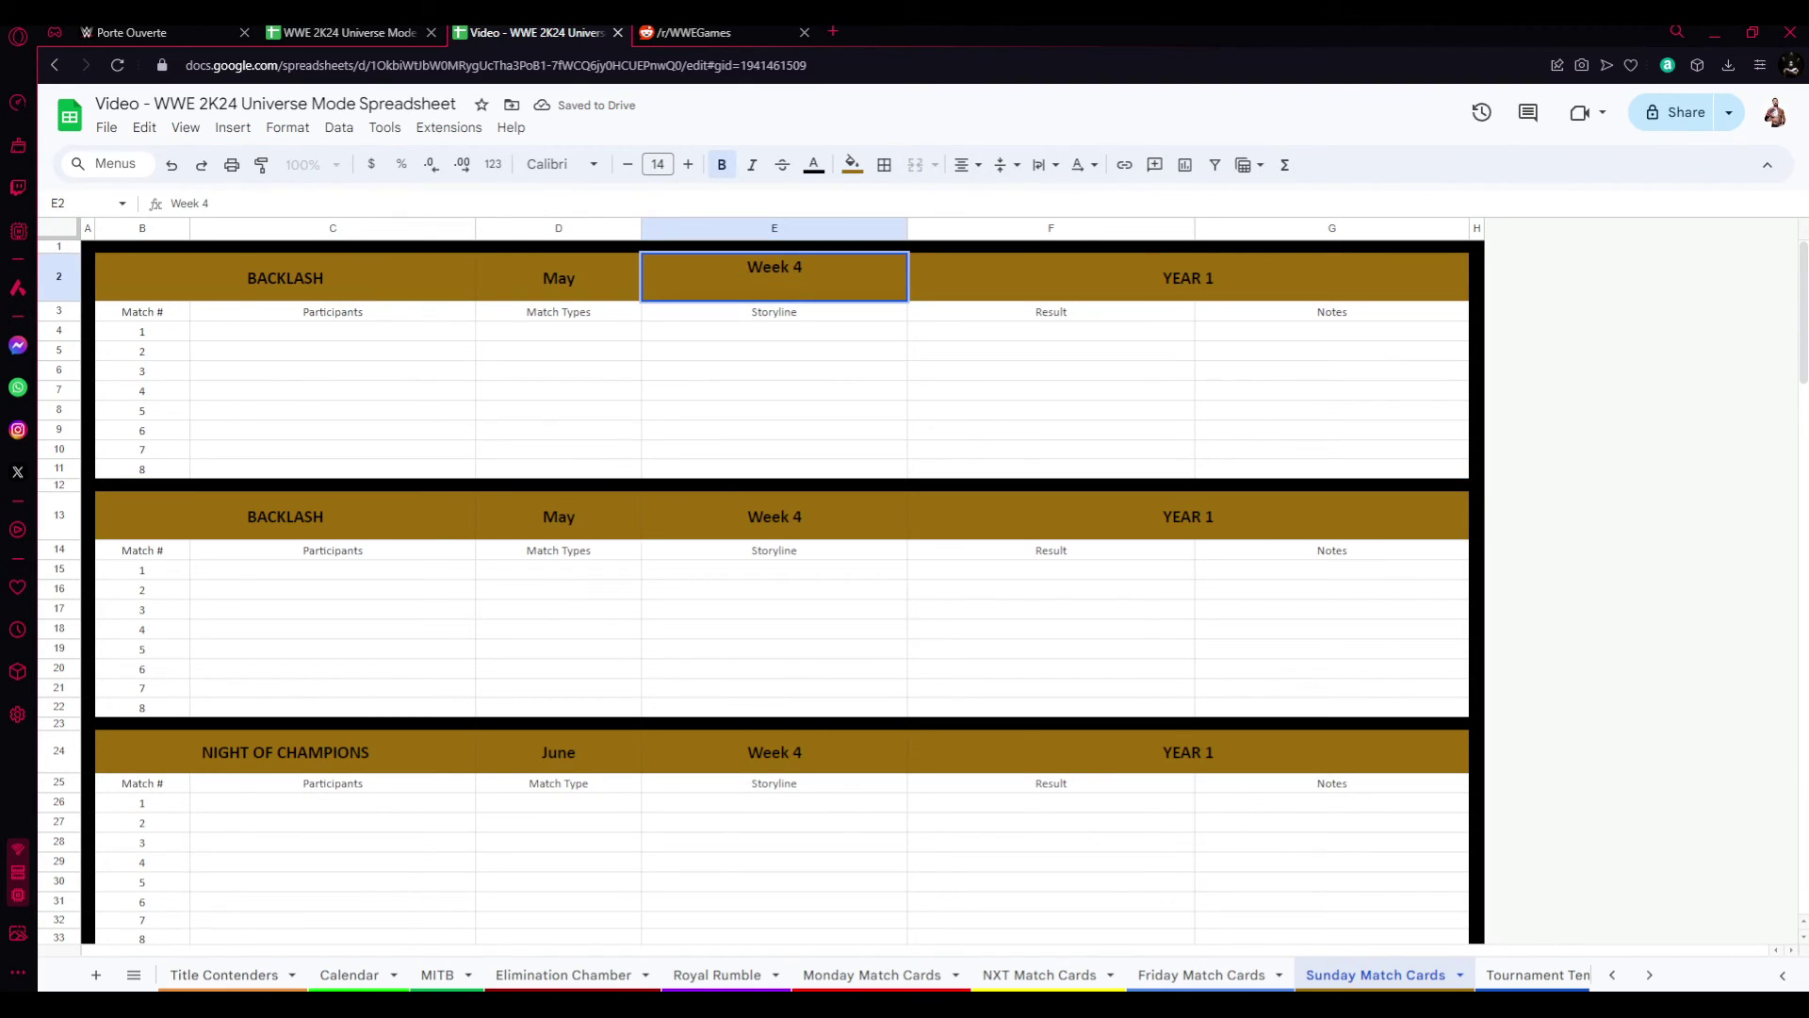
pyautogui.press('BackSpace')
pyautogui.write('3')
pyautogui.click(1049, 331)
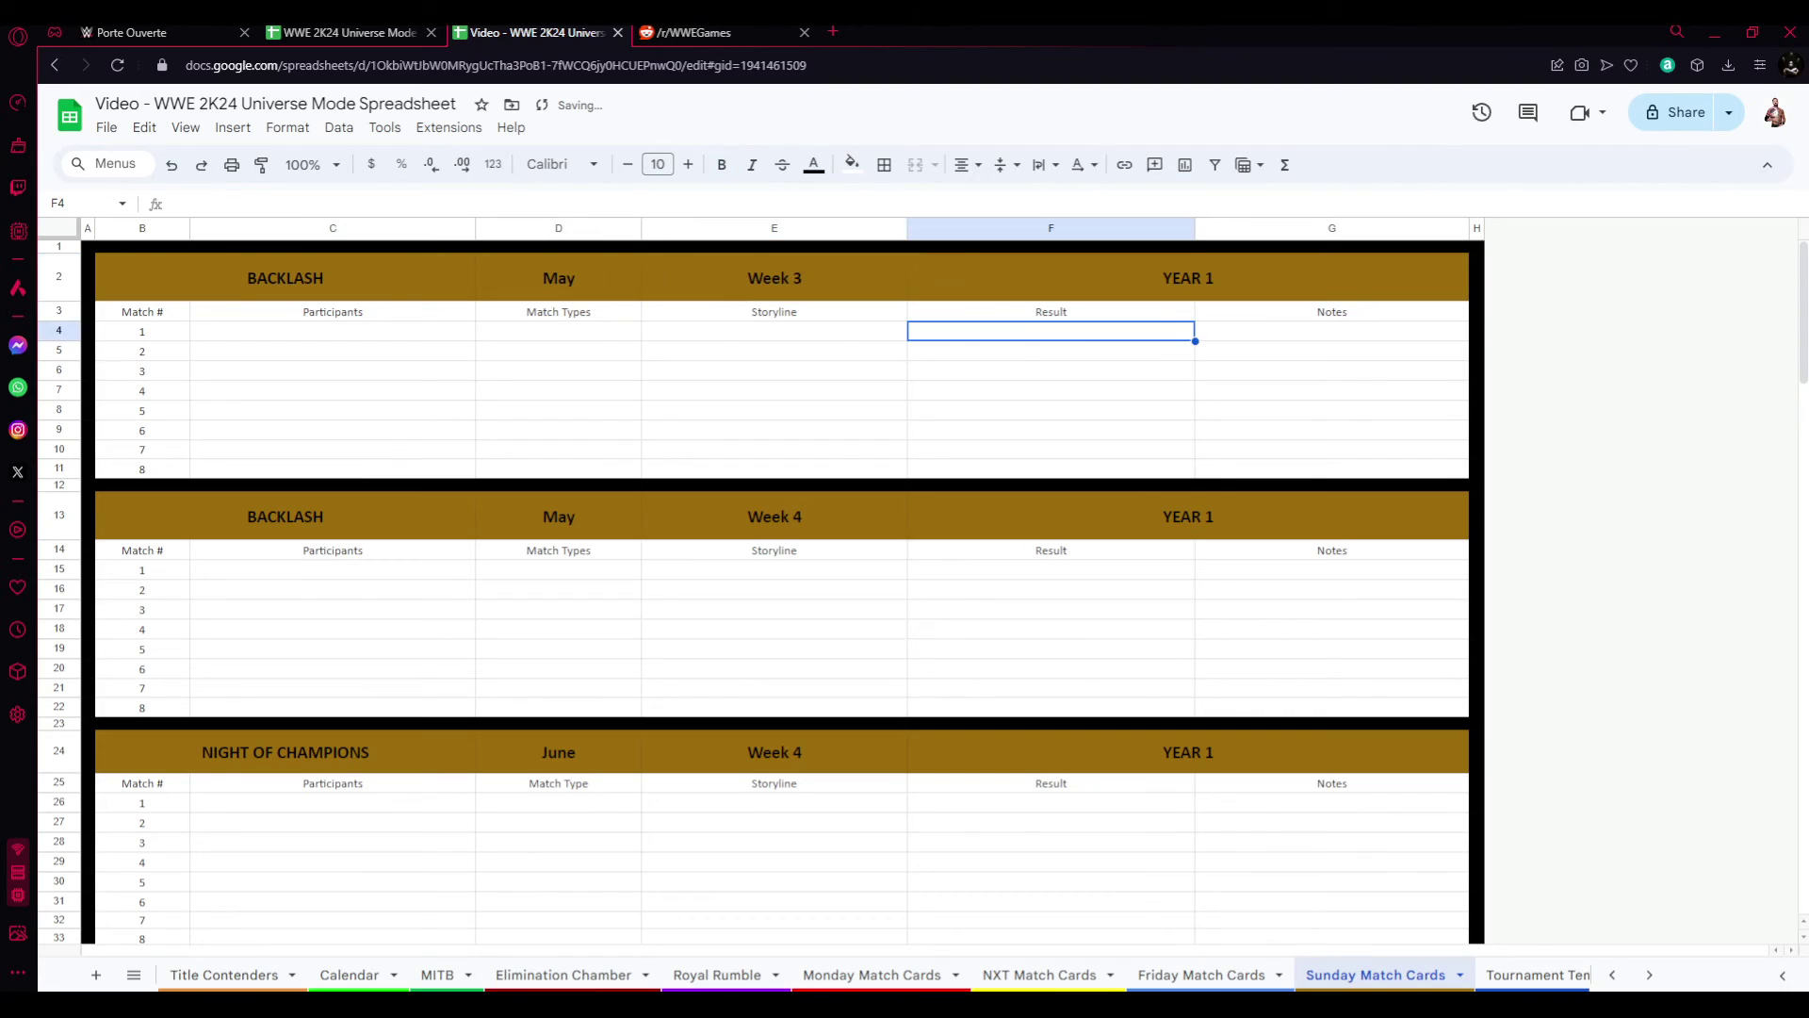
# - Retitle the top card's merged B2:C2 cell NXT GOLD RUSH
pyautogui.click(285, 277)
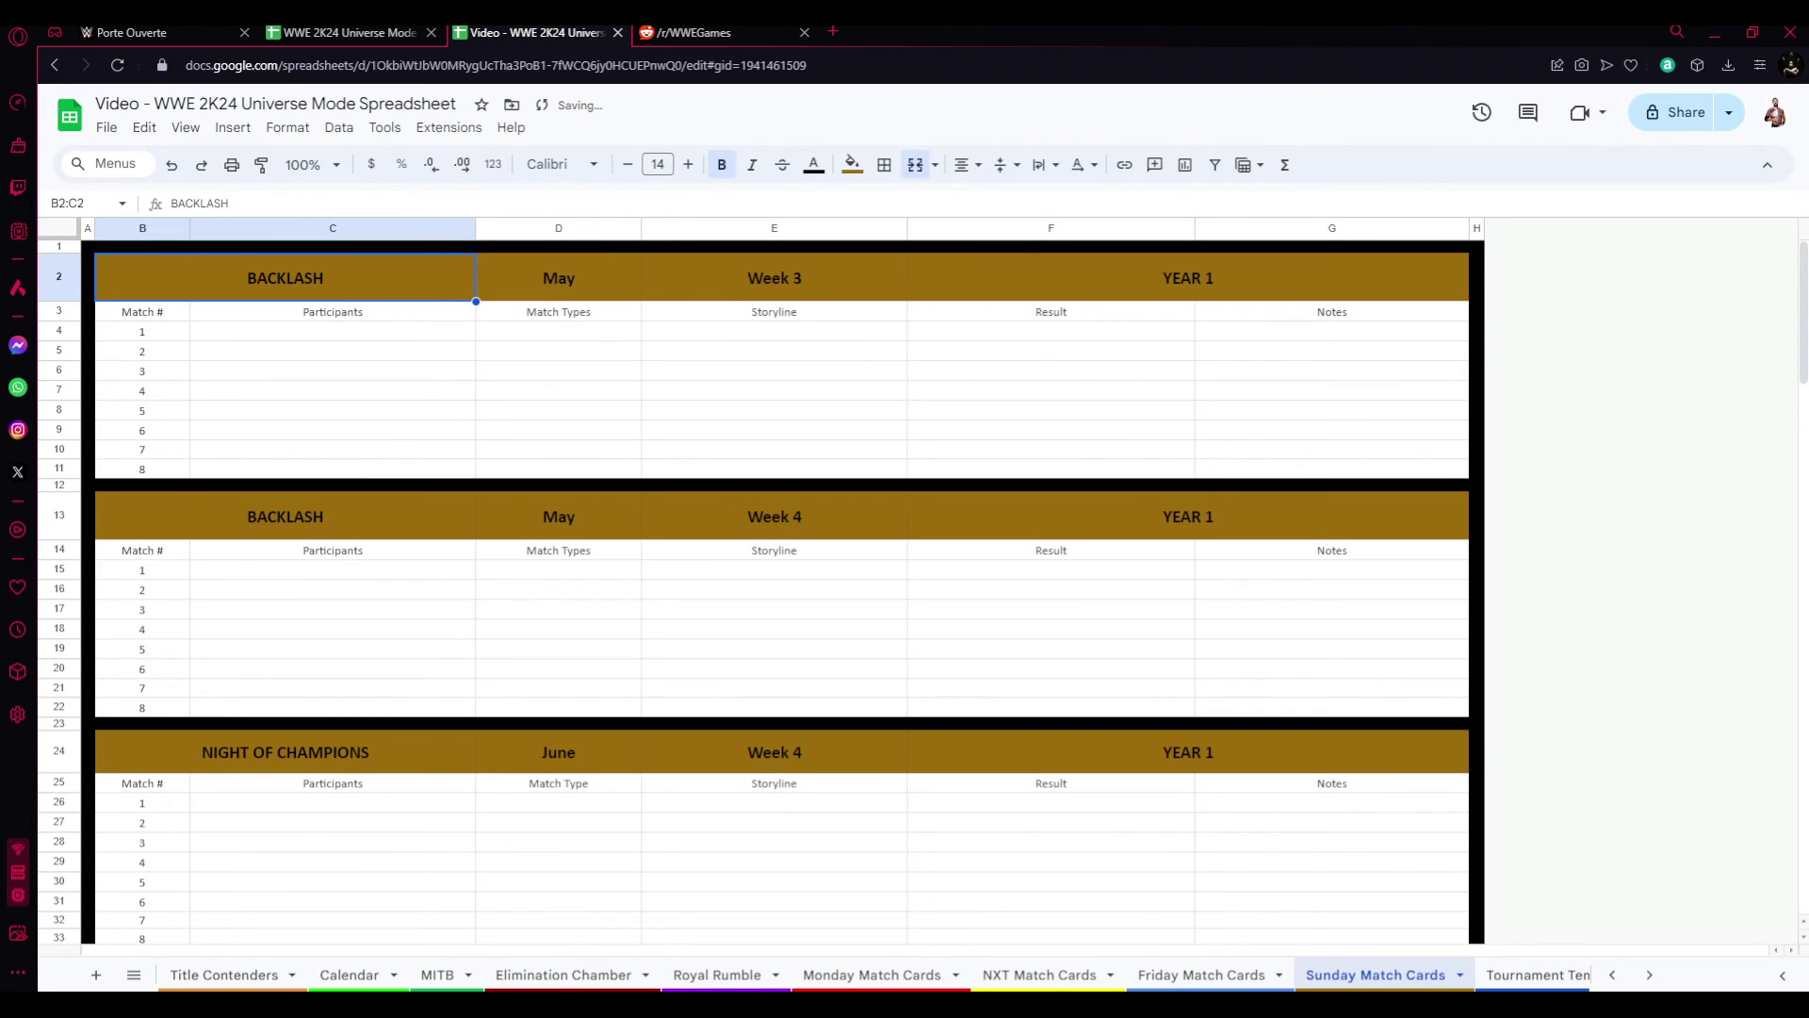
pyautogui.write('NXT')
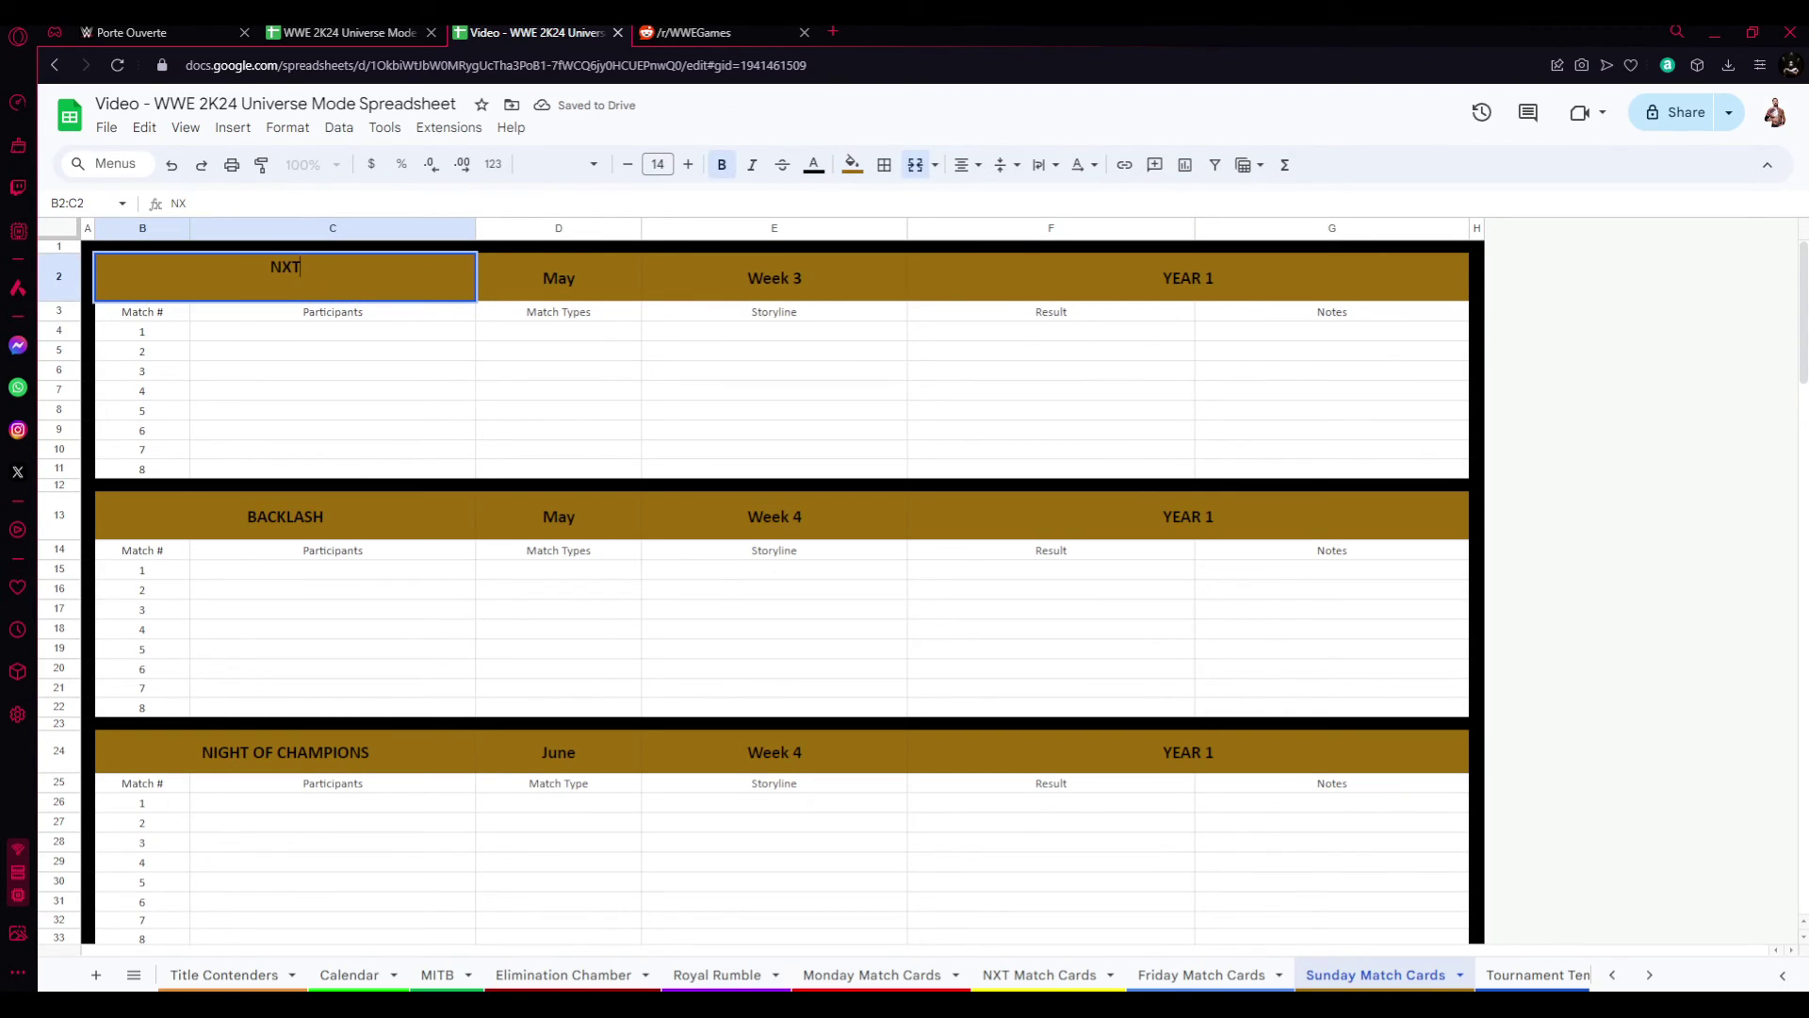
pyautogui.write(' Gold ')
pyautogui.write('Ru')
pyautogui.press('BackSpace')
pyautogui.press('BackSpace')
pyautogui.press('BackSpace')
pyautogui.press('BackSpace')
pyautogui.press('BackSpace')
pyautogui.press('BackSpace')
pyautogui.press('BackSpace')
pyautogui.write('GOLD RU')
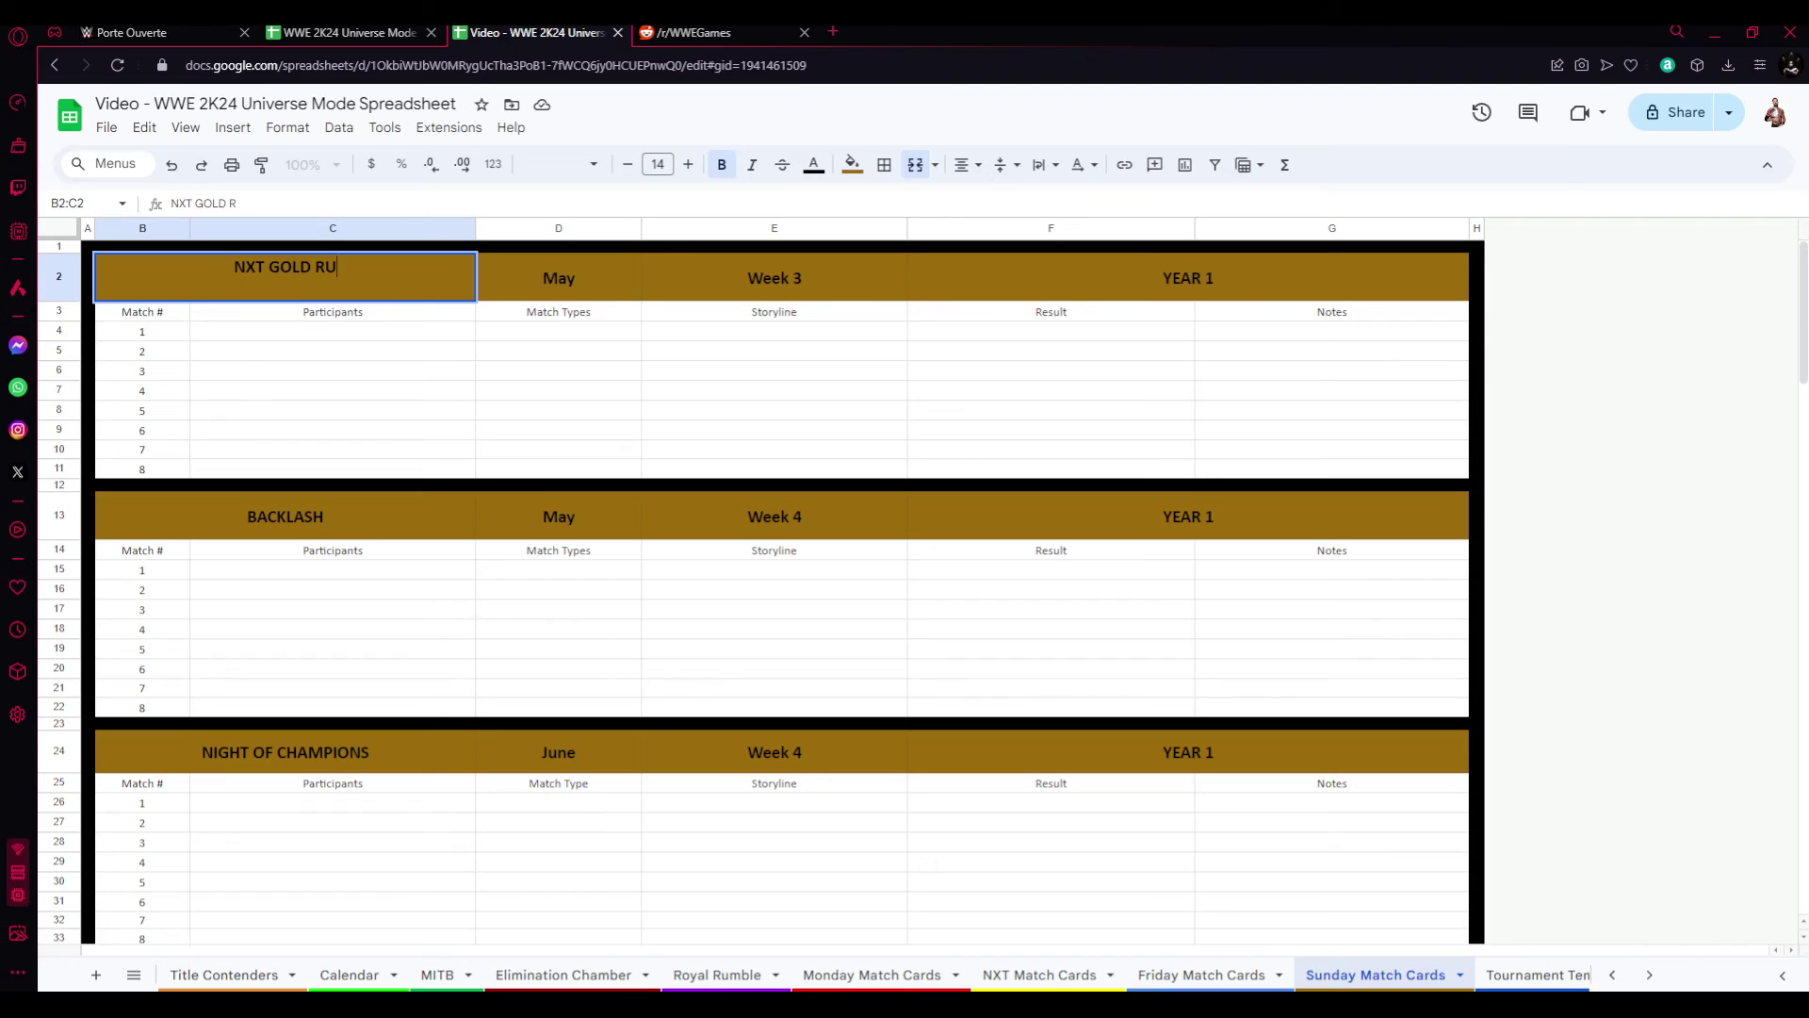
pyautogui.write('SH')
pyautogui.click(558, 450)
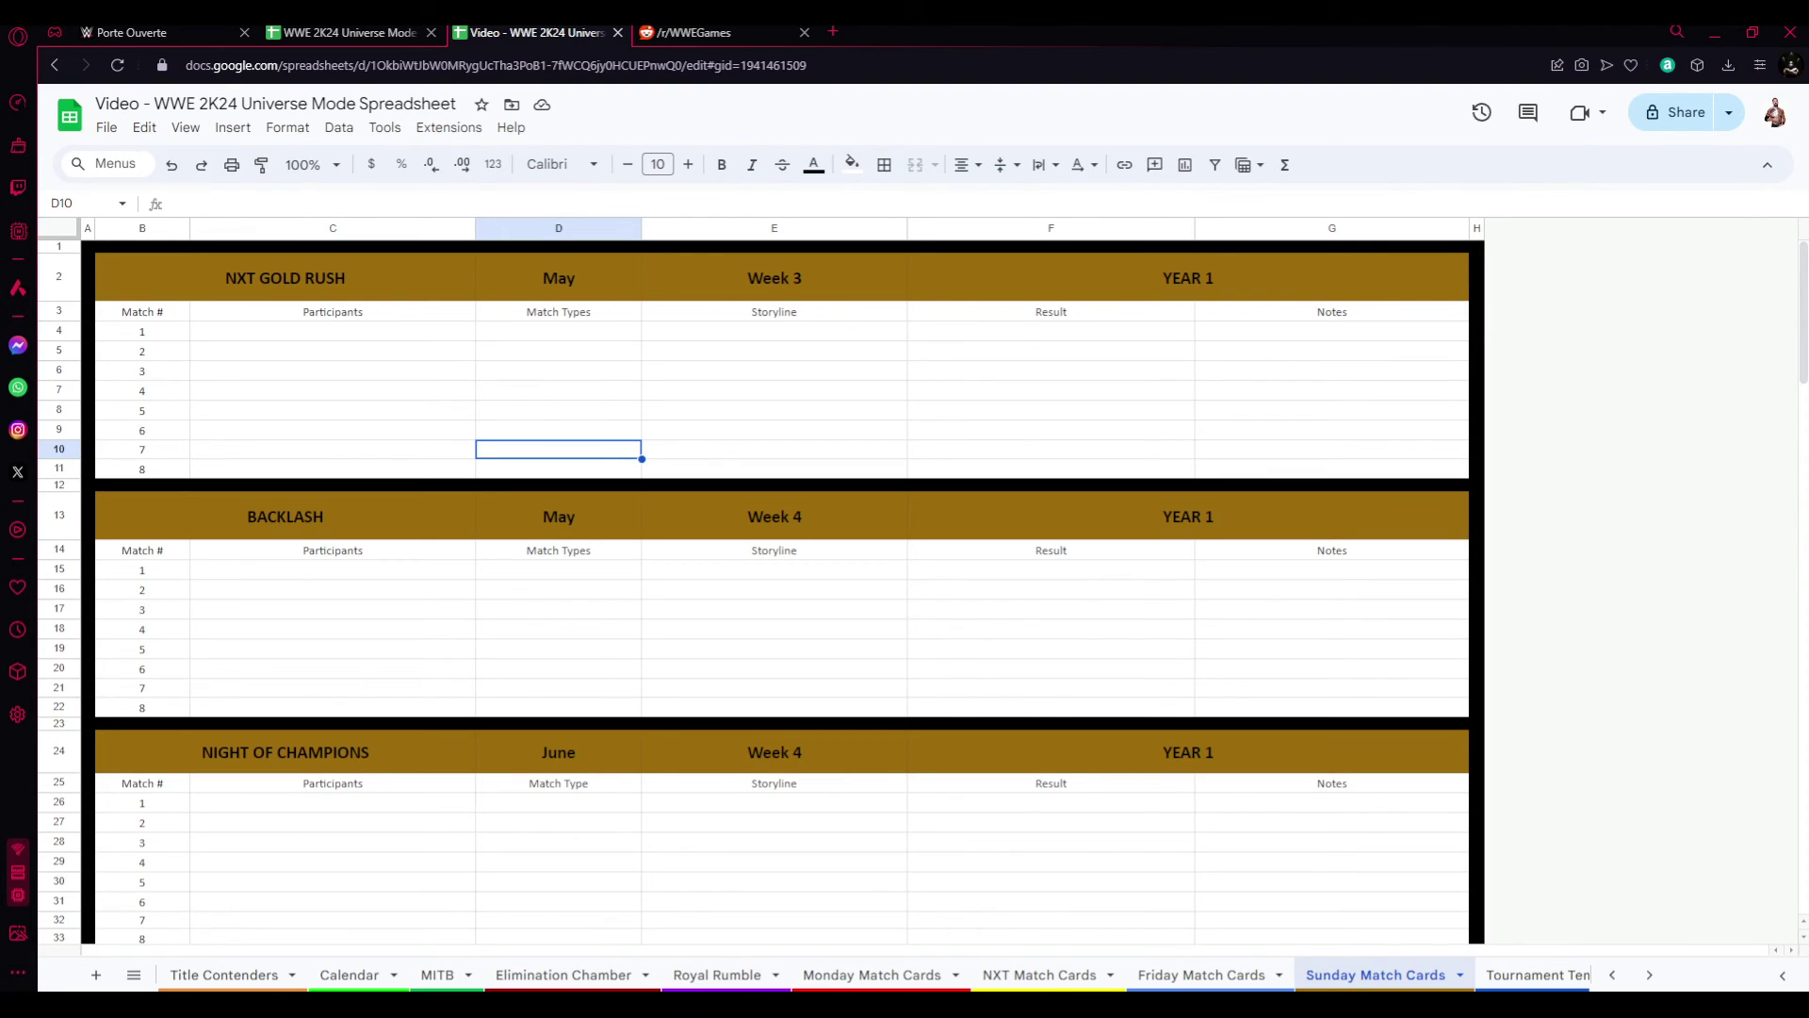
# - On the Calendar sheet, give the NXT Gold Rush entry in I7 a yellow fill
pyautogui.click(1611, 975)
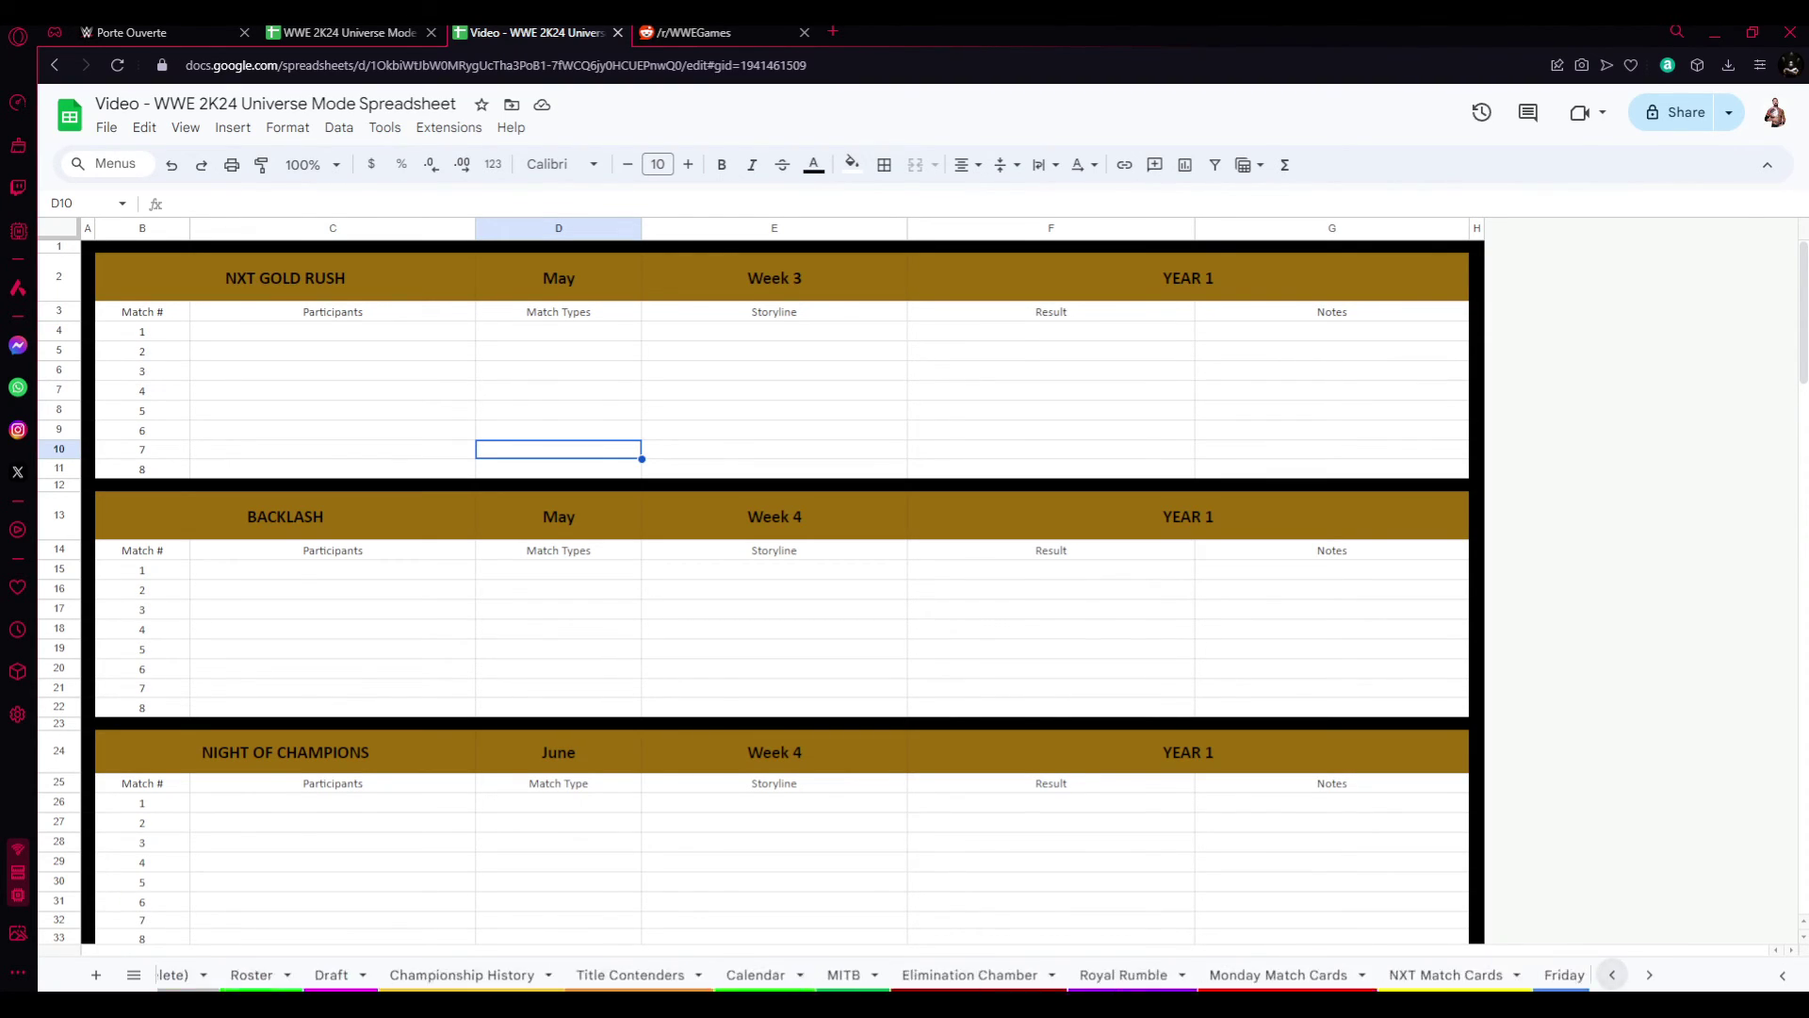
pyautogui.click(1537, 974)
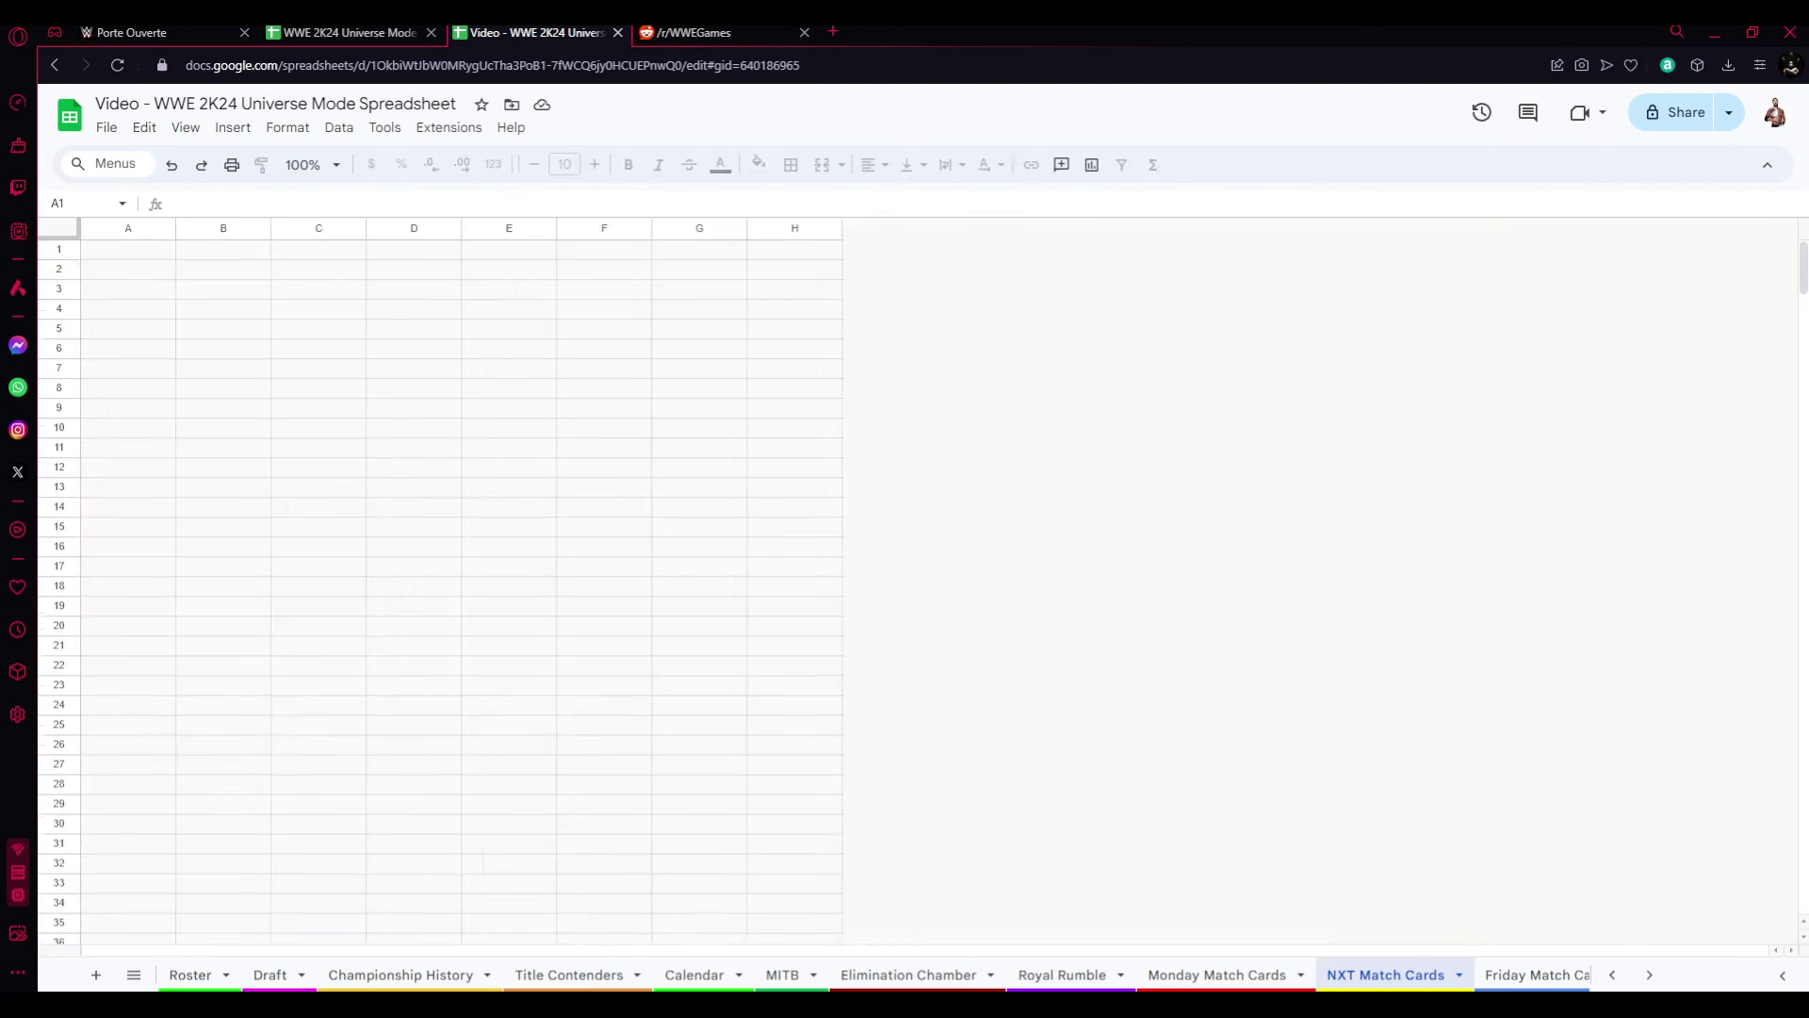
pyautogui.click(693, 974)
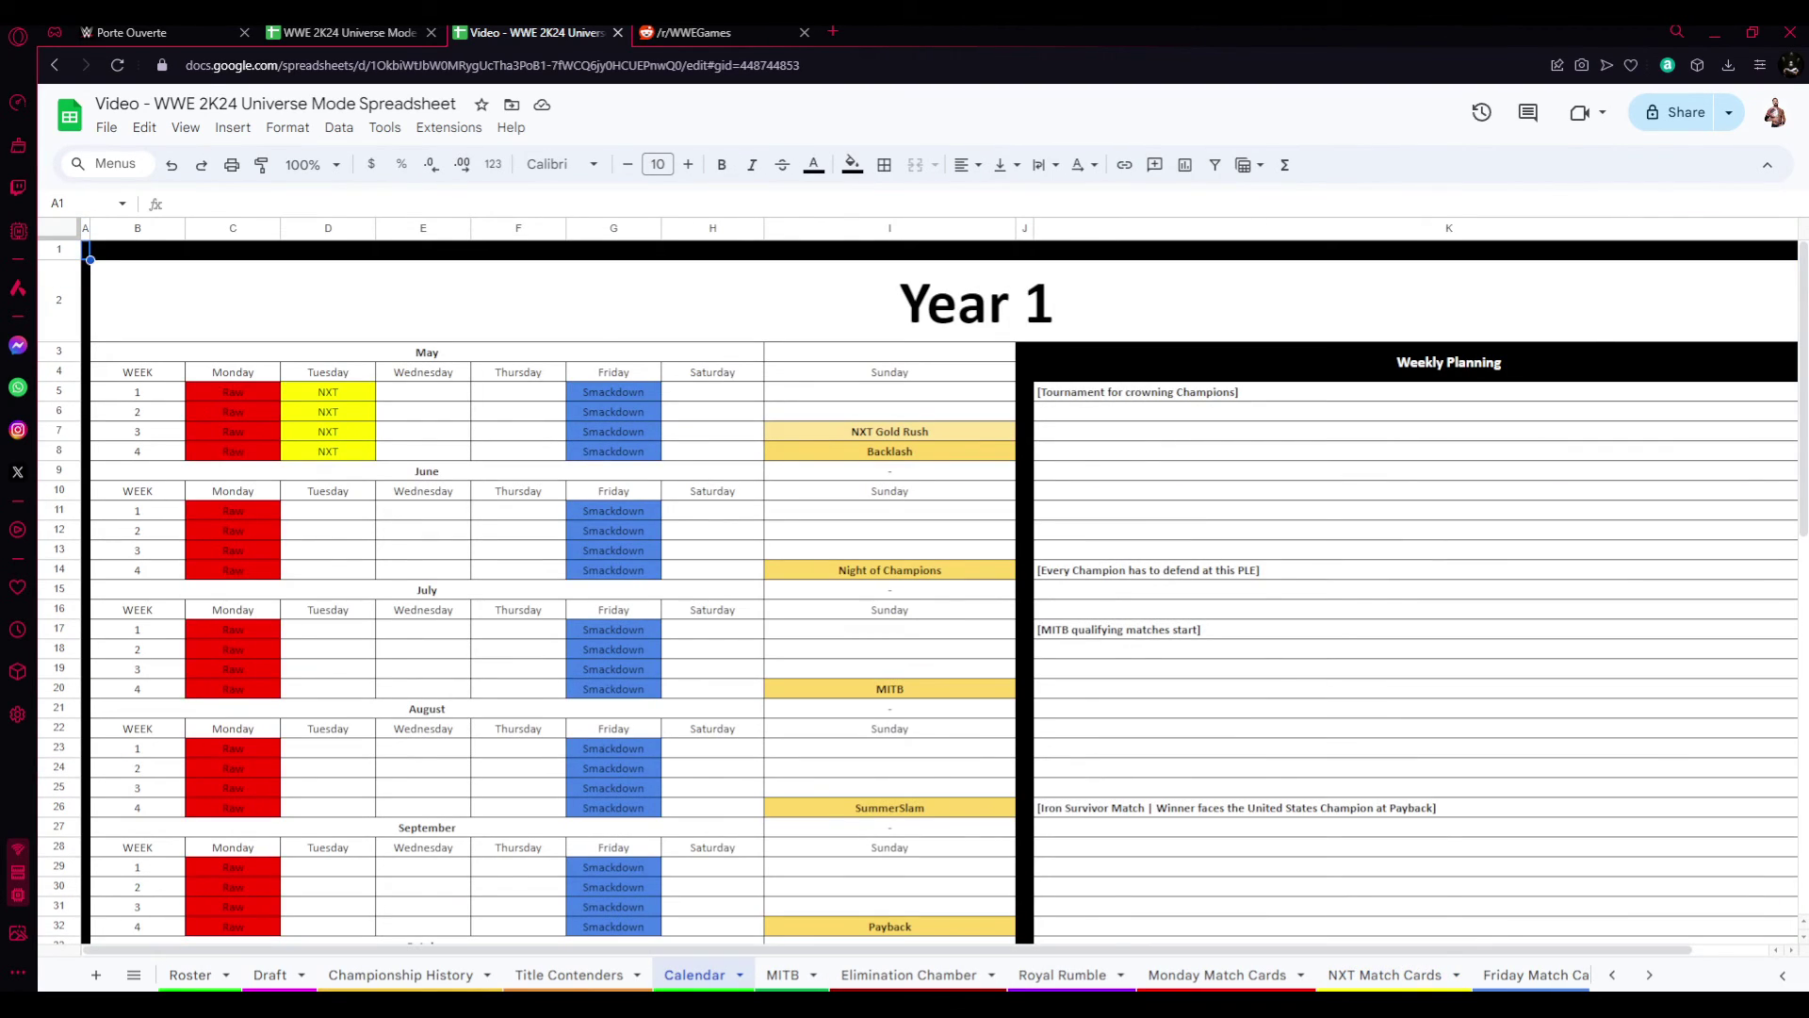
pyautogui.click(889, 432)
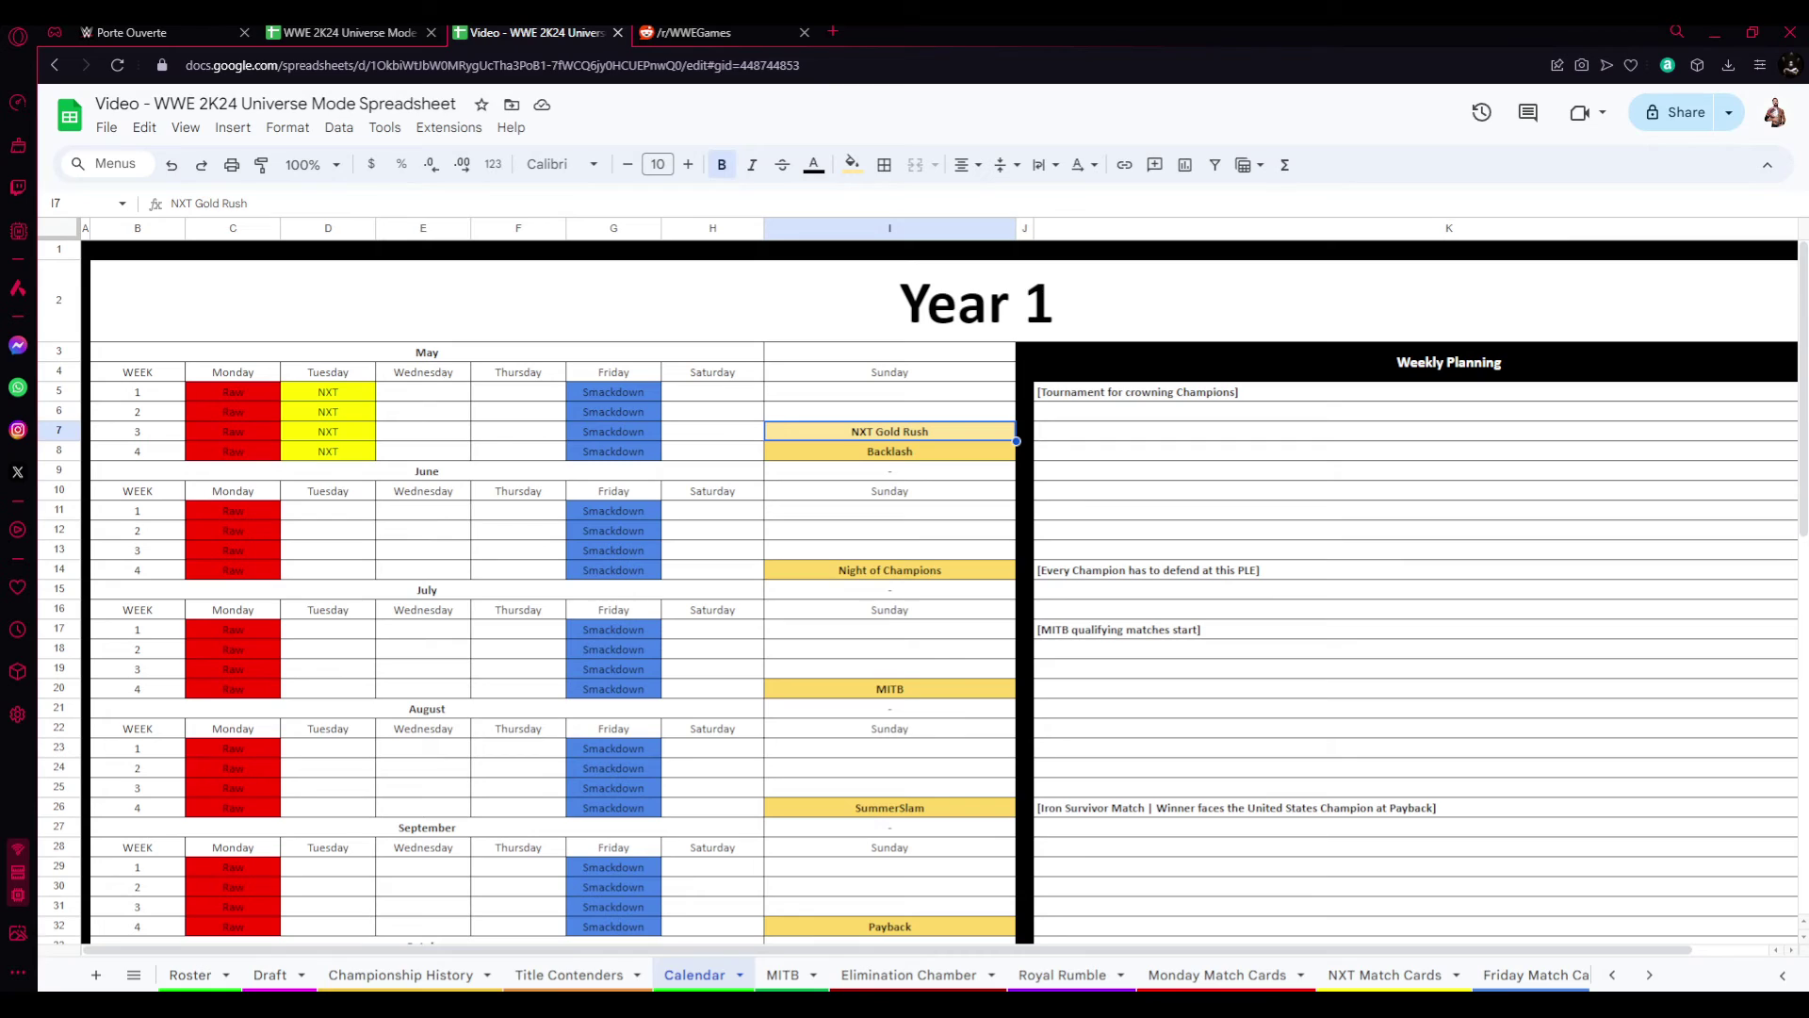
pyautogui.click(850, 164)
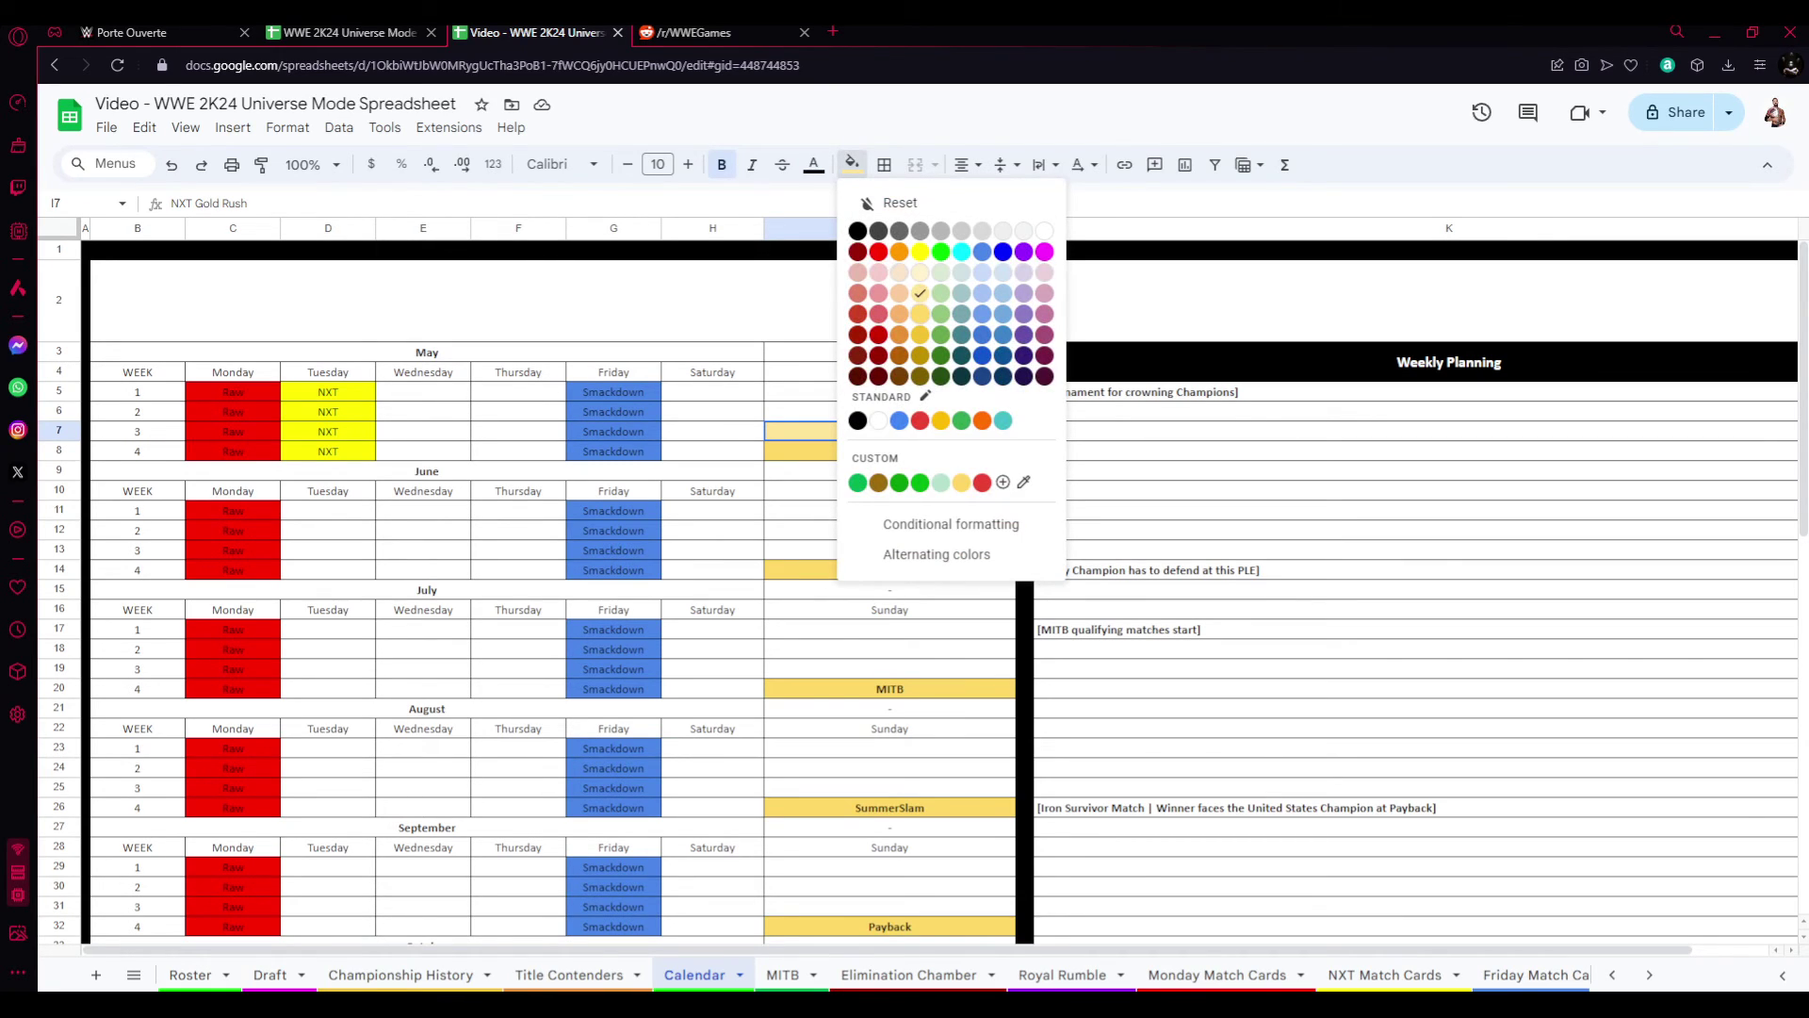
pyautogui.click(919, 292)
pyautogui.click(1272, 510)
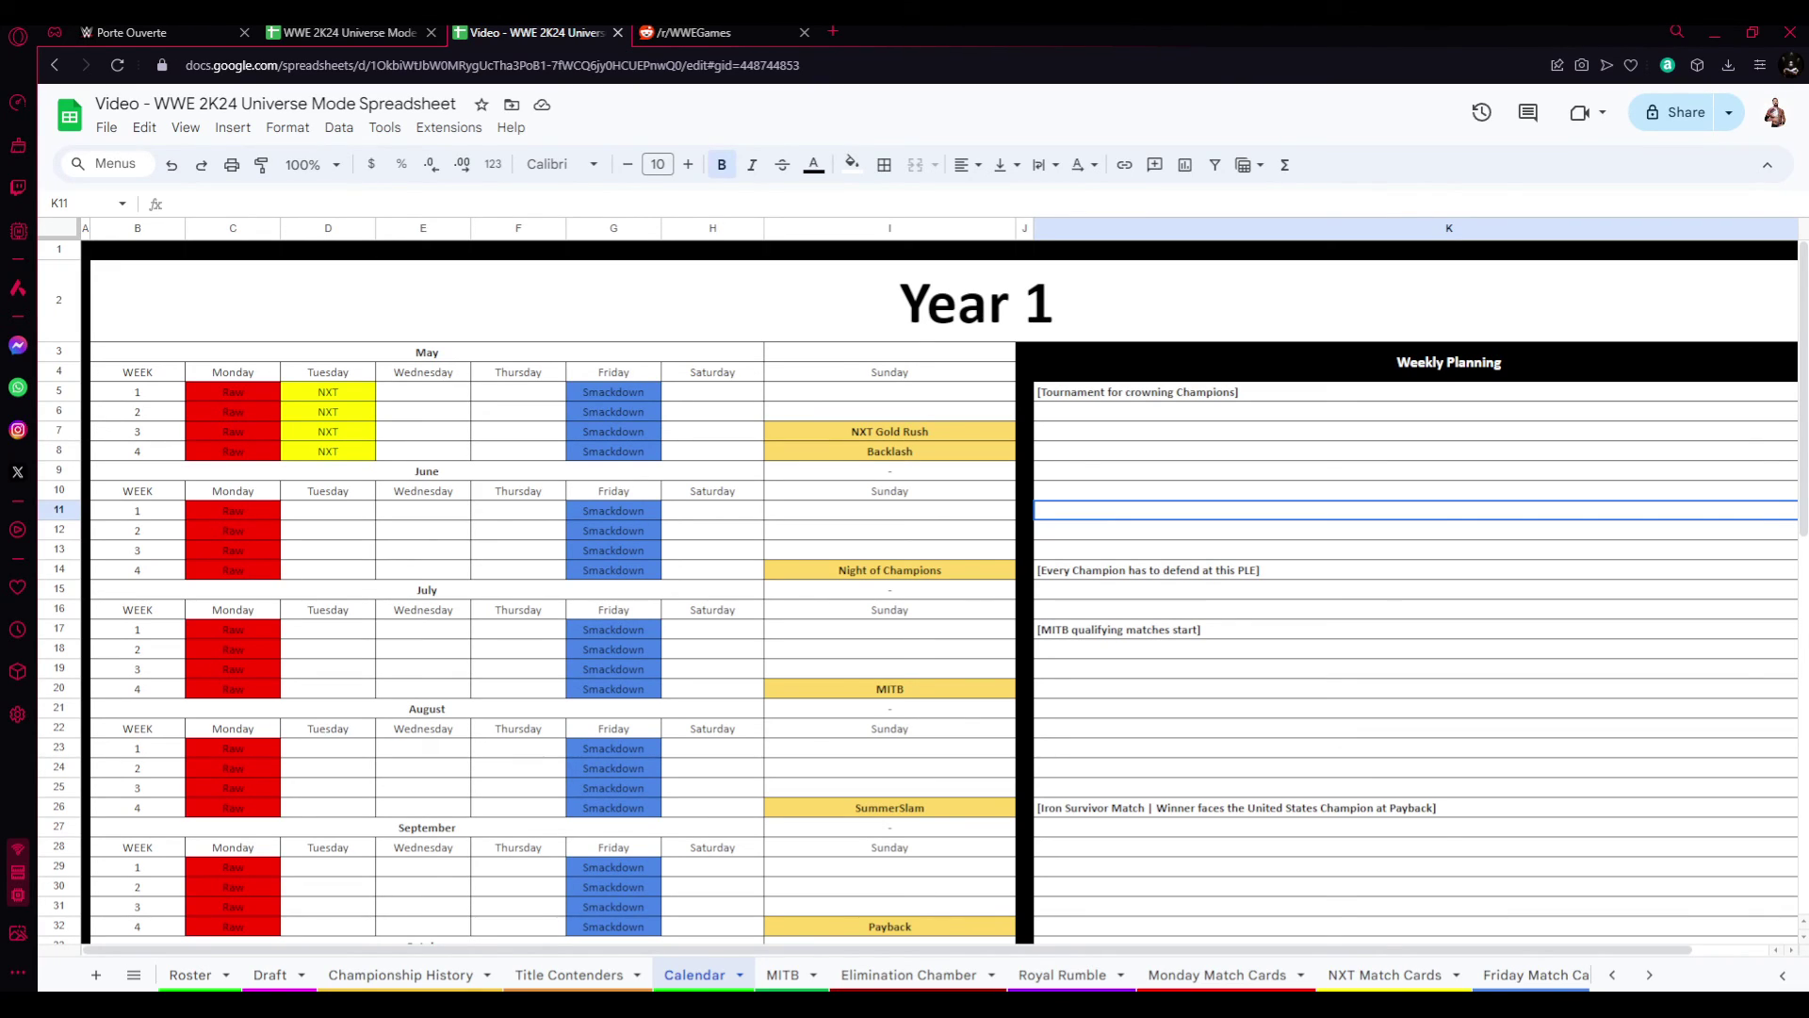
# - Switch to the Reddit r/WWEGames browser tab
pyautogui.click(699, 31)
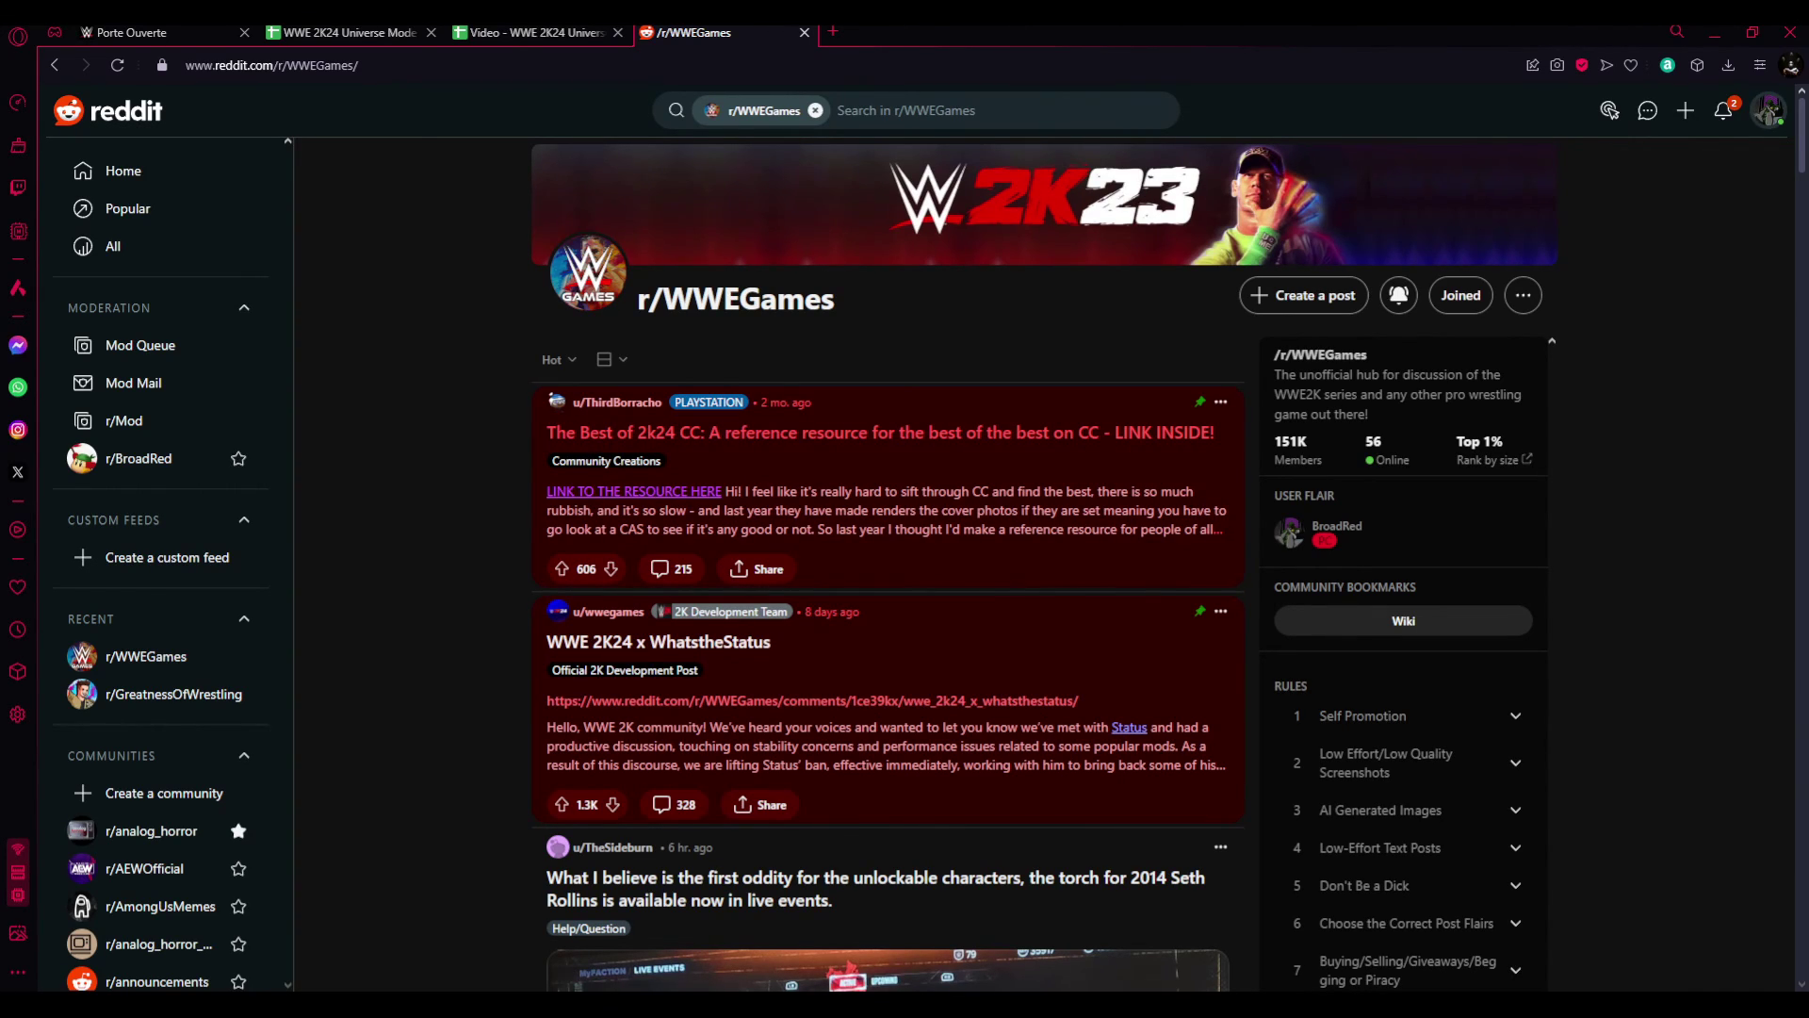
# - Check and close the Reddit inbox notifications, then return to the spreadsheet's Calendar sheet
pyautogui.click(1722, 110)
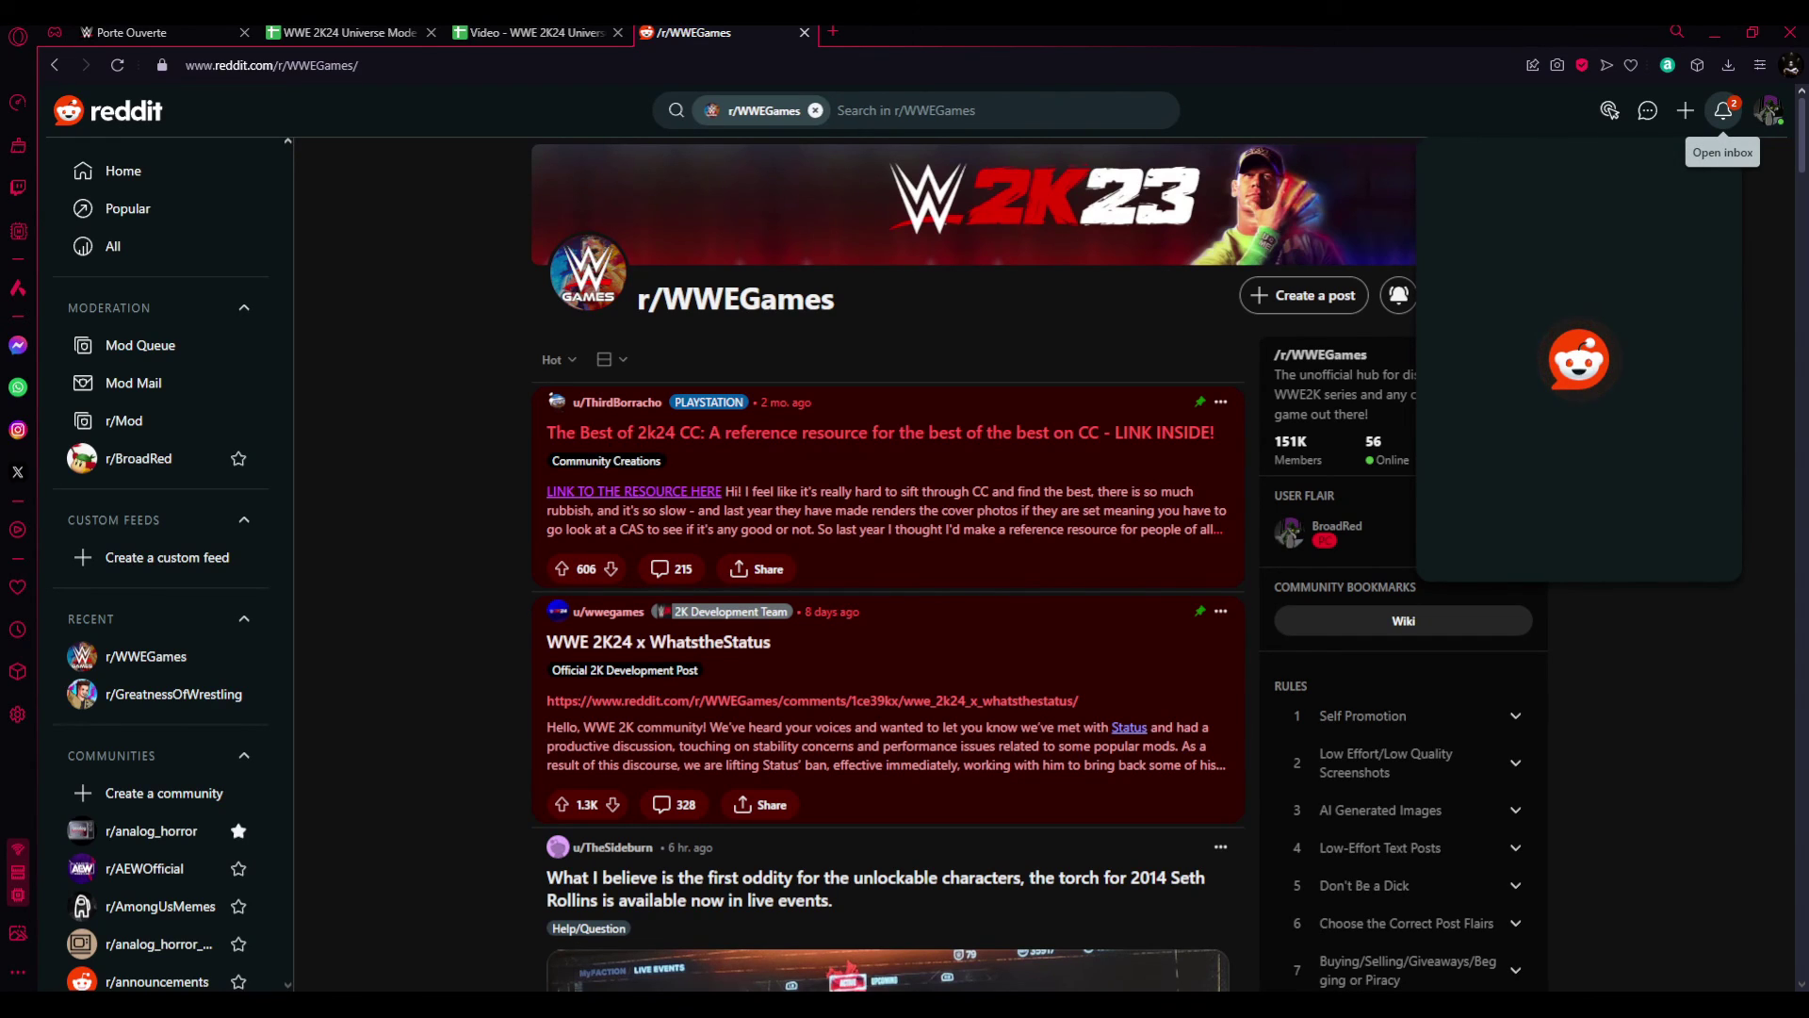
pyautogui.click(1723, 110)
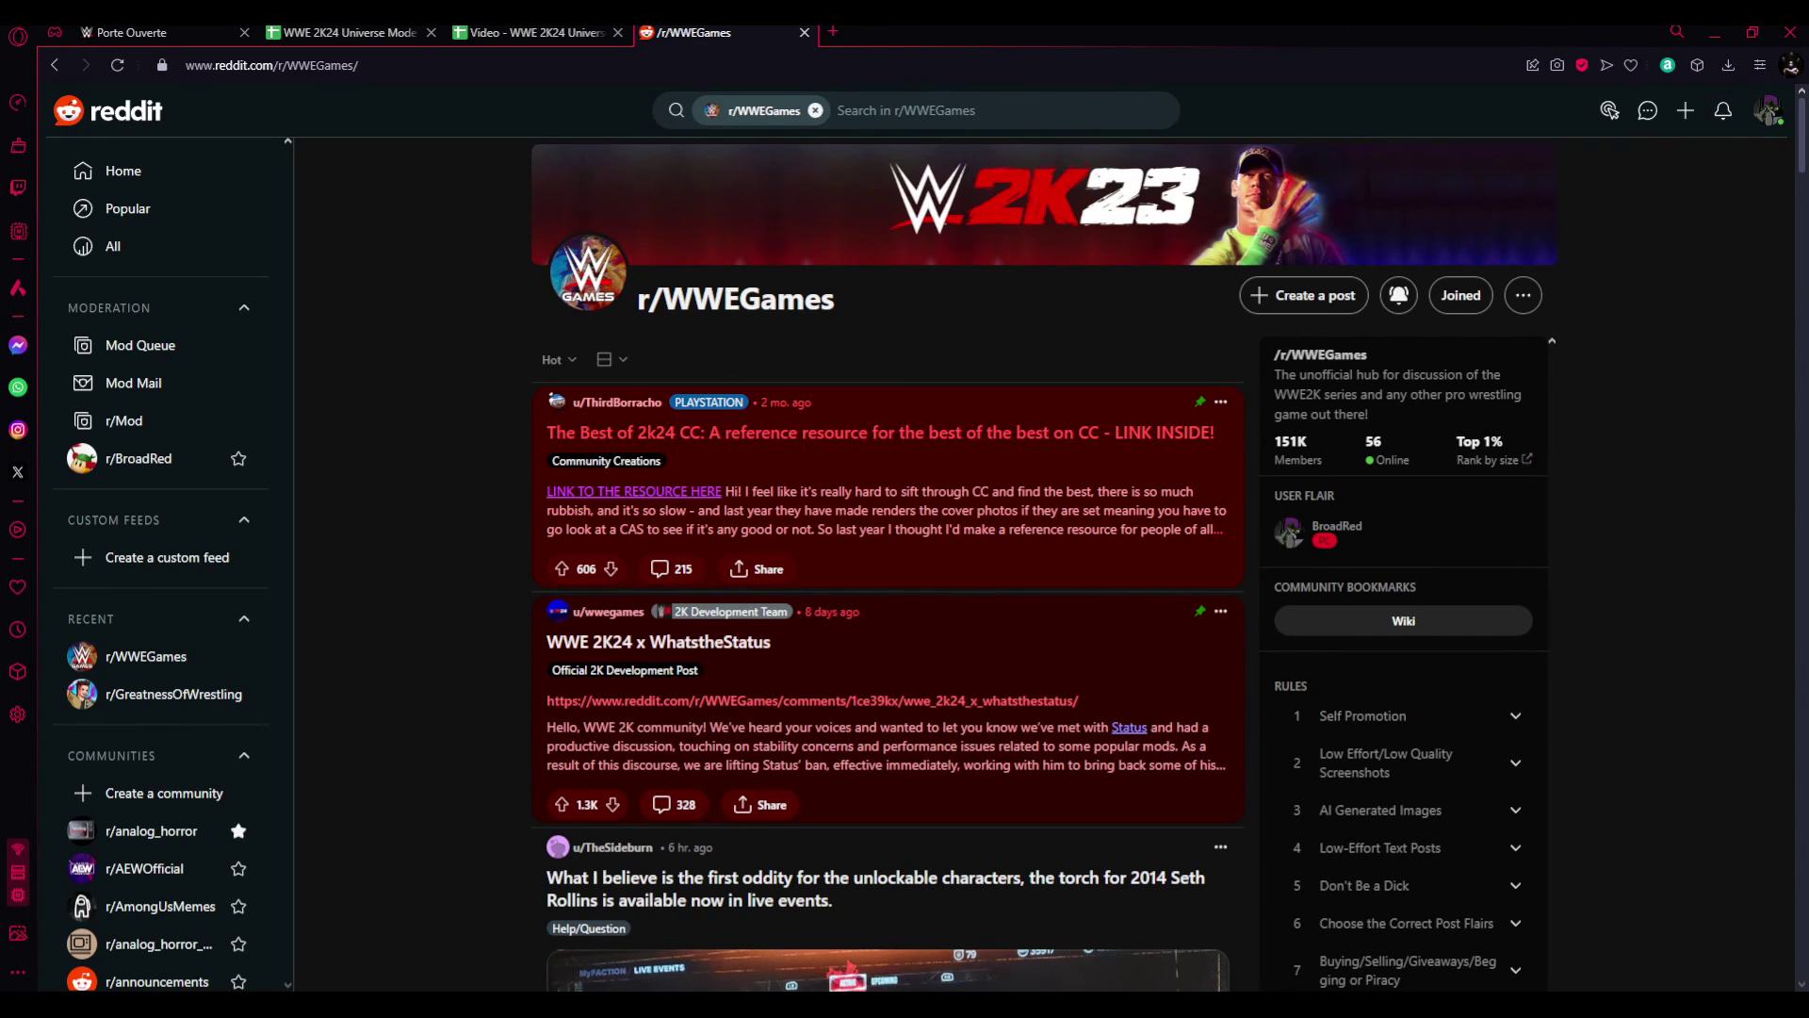
pyautogui.scroll(-5, 888, 565)
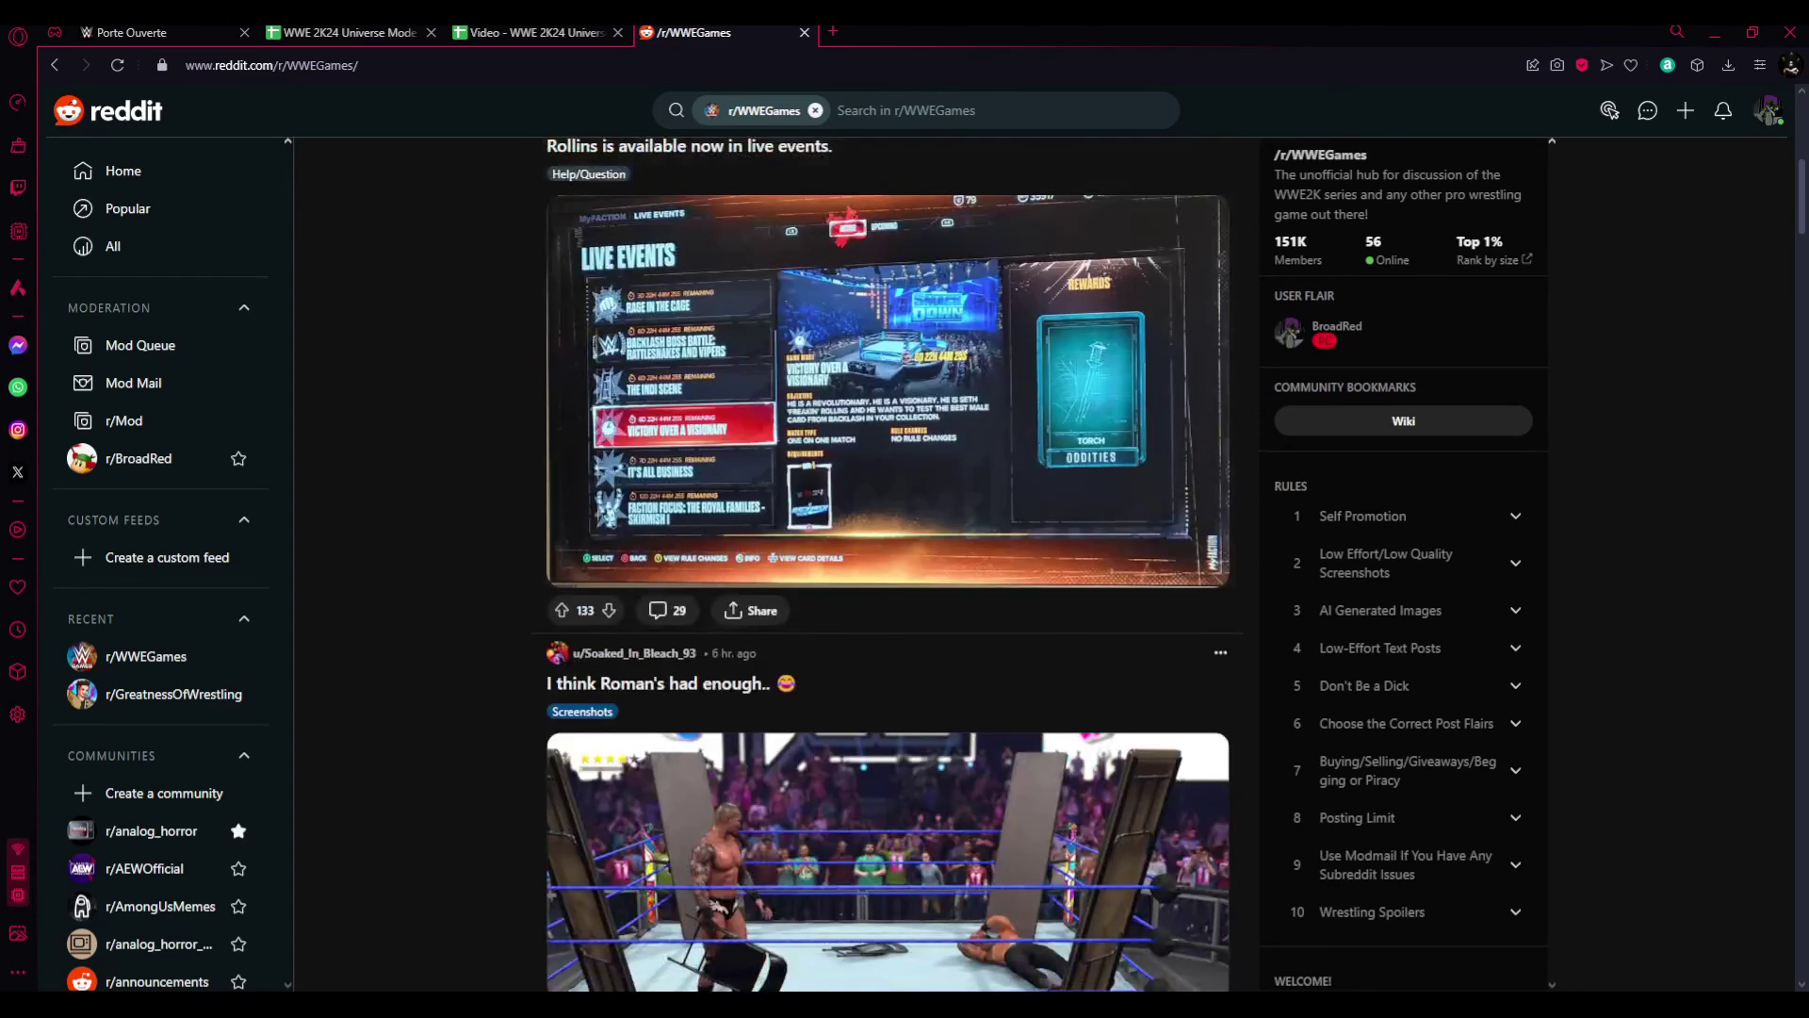
pyautogui.scroll(5, 888, 566)
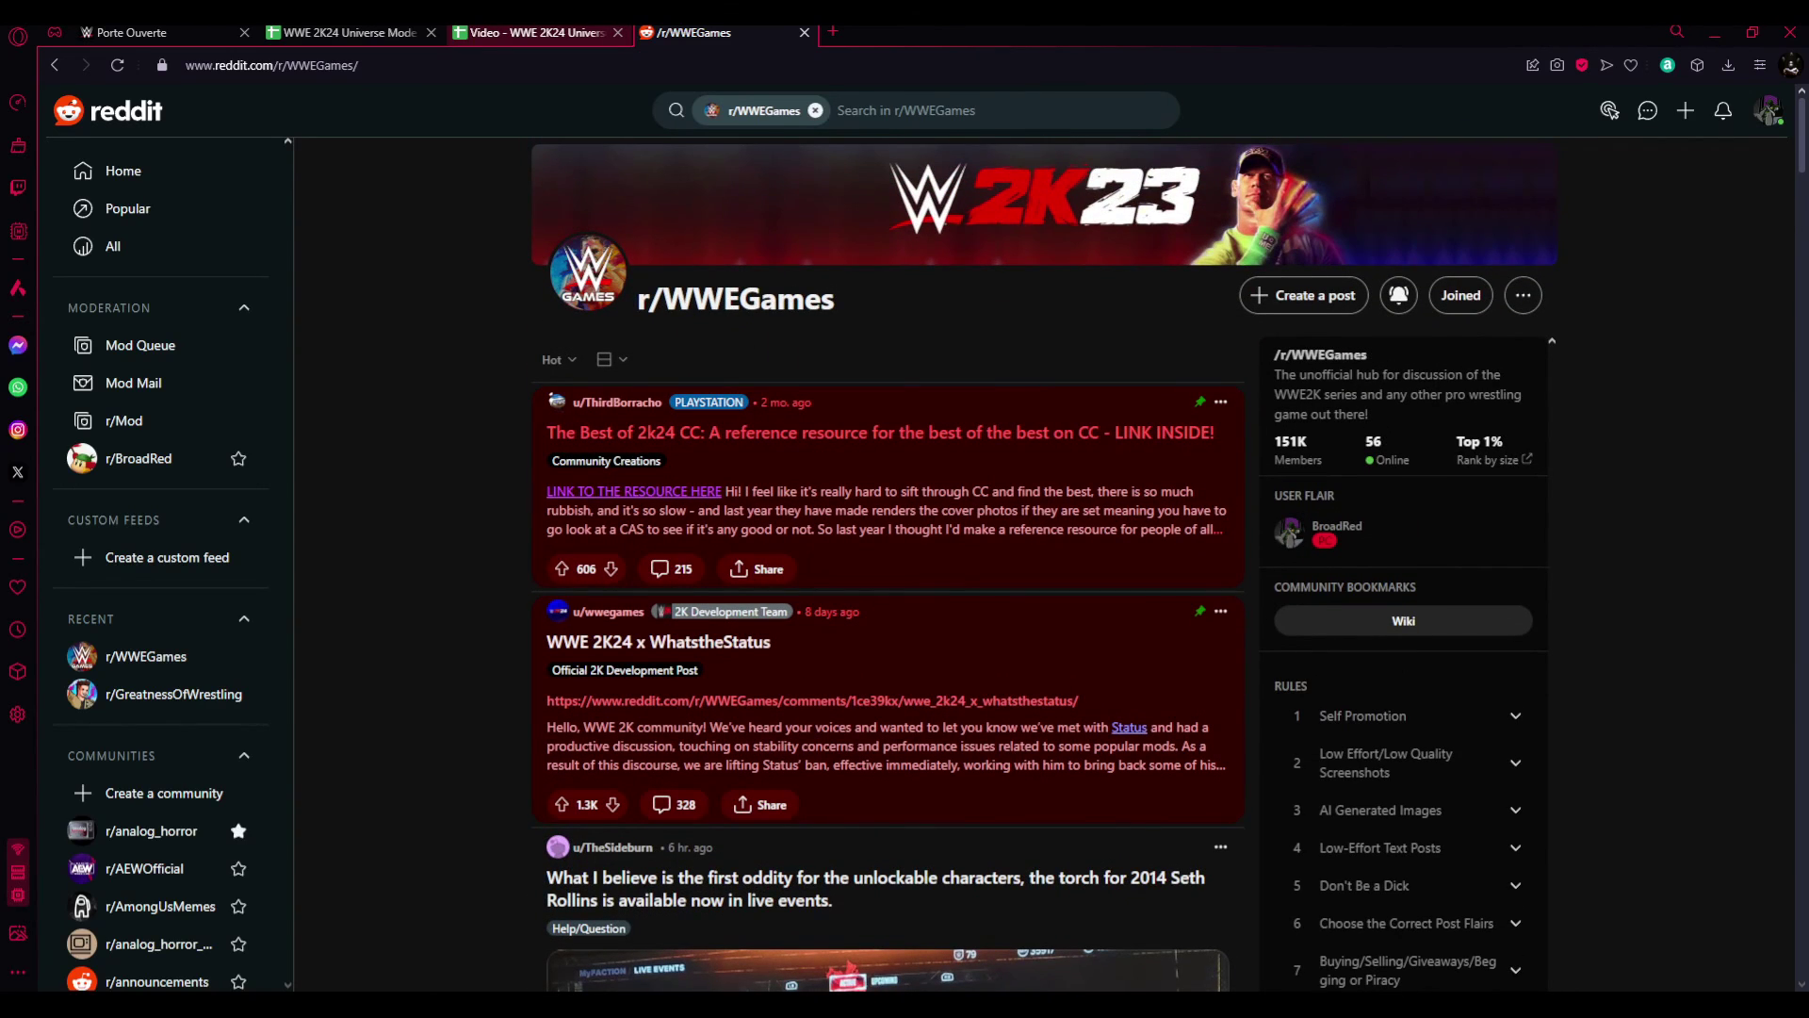
pyautogui.click(534, 31)
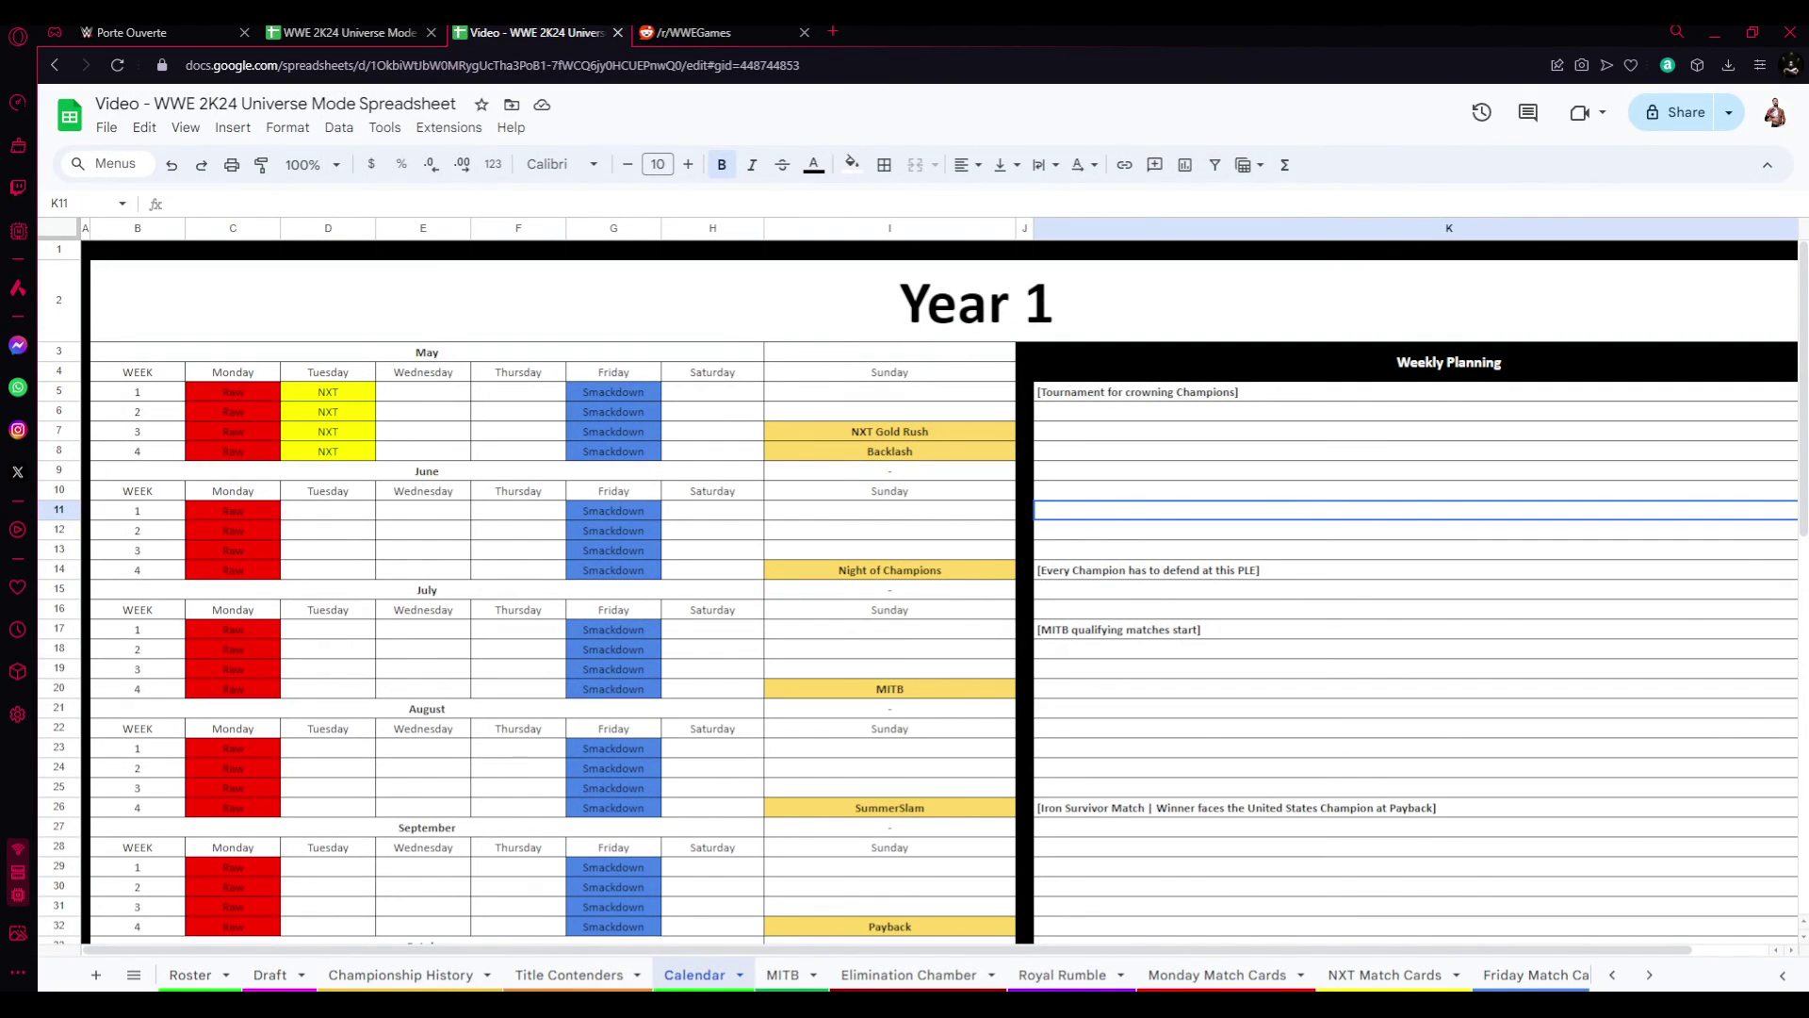